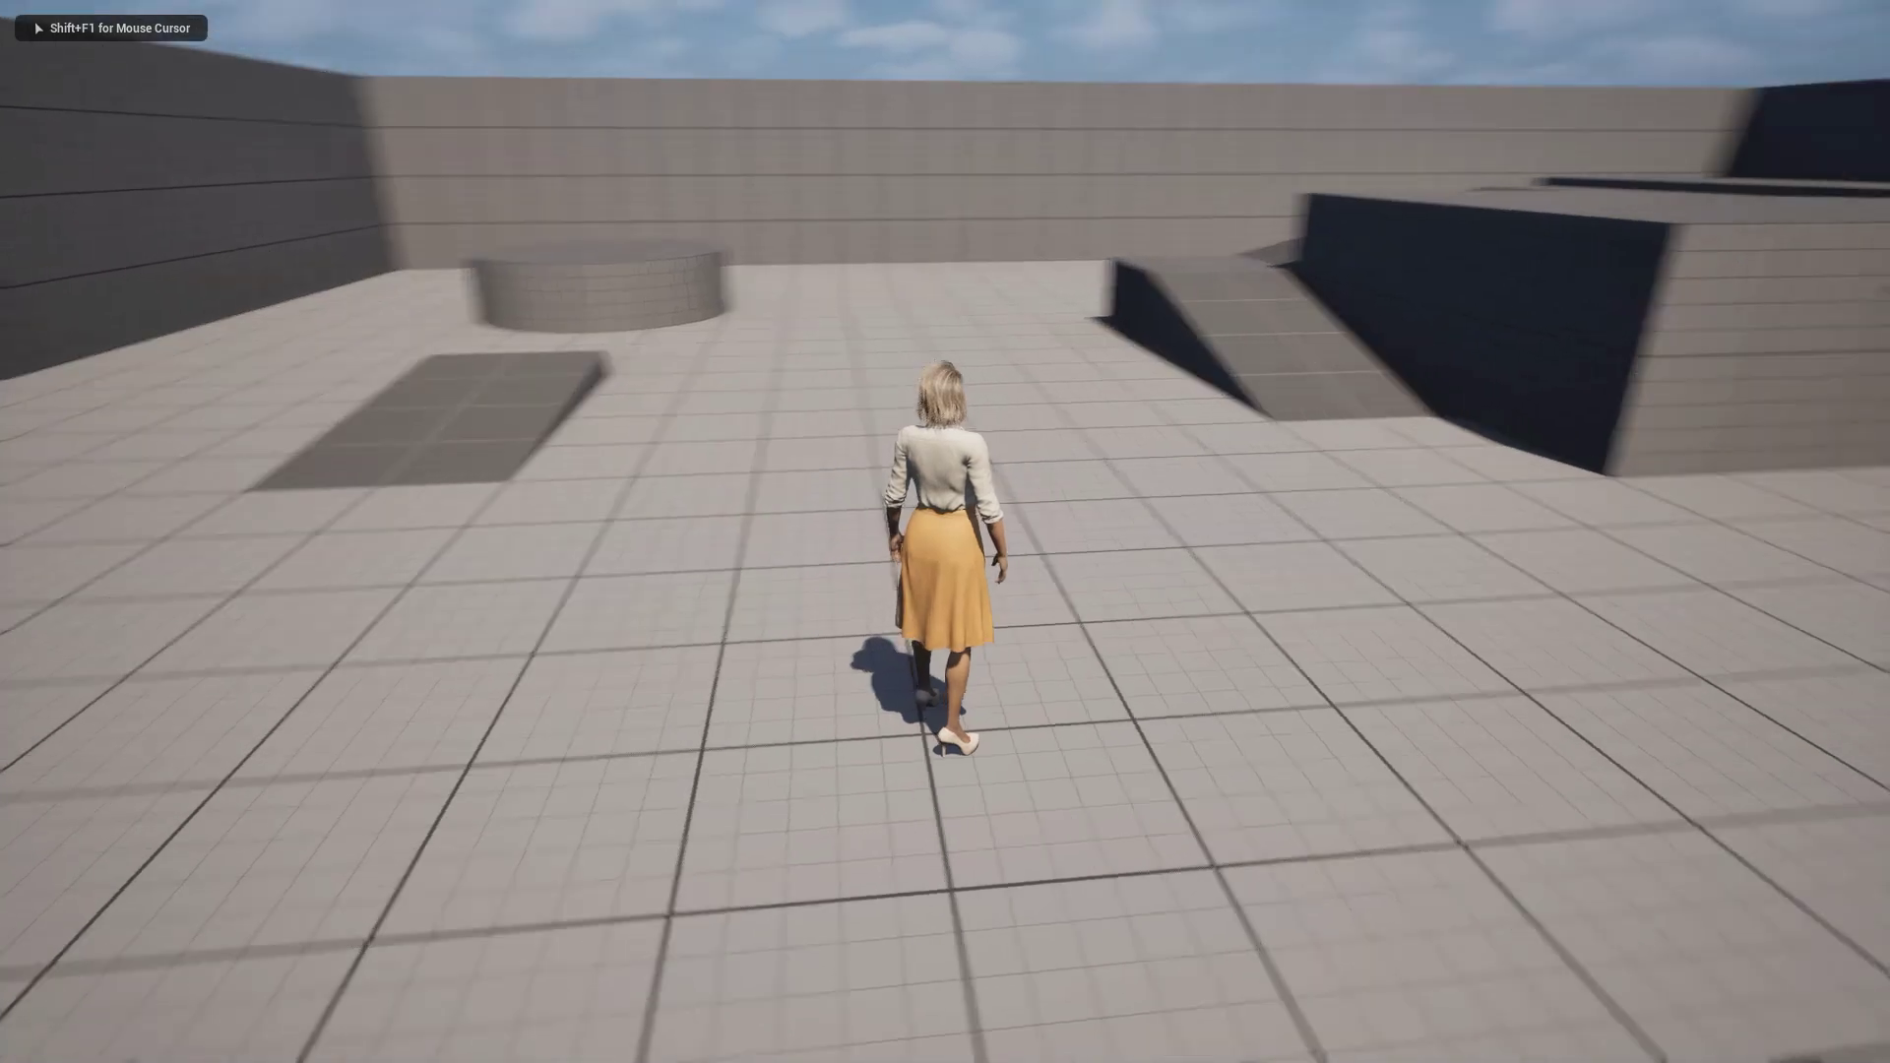
- Play-test the CC4 character: run up the ramp, jump down, run past the block, then end play
key("w")
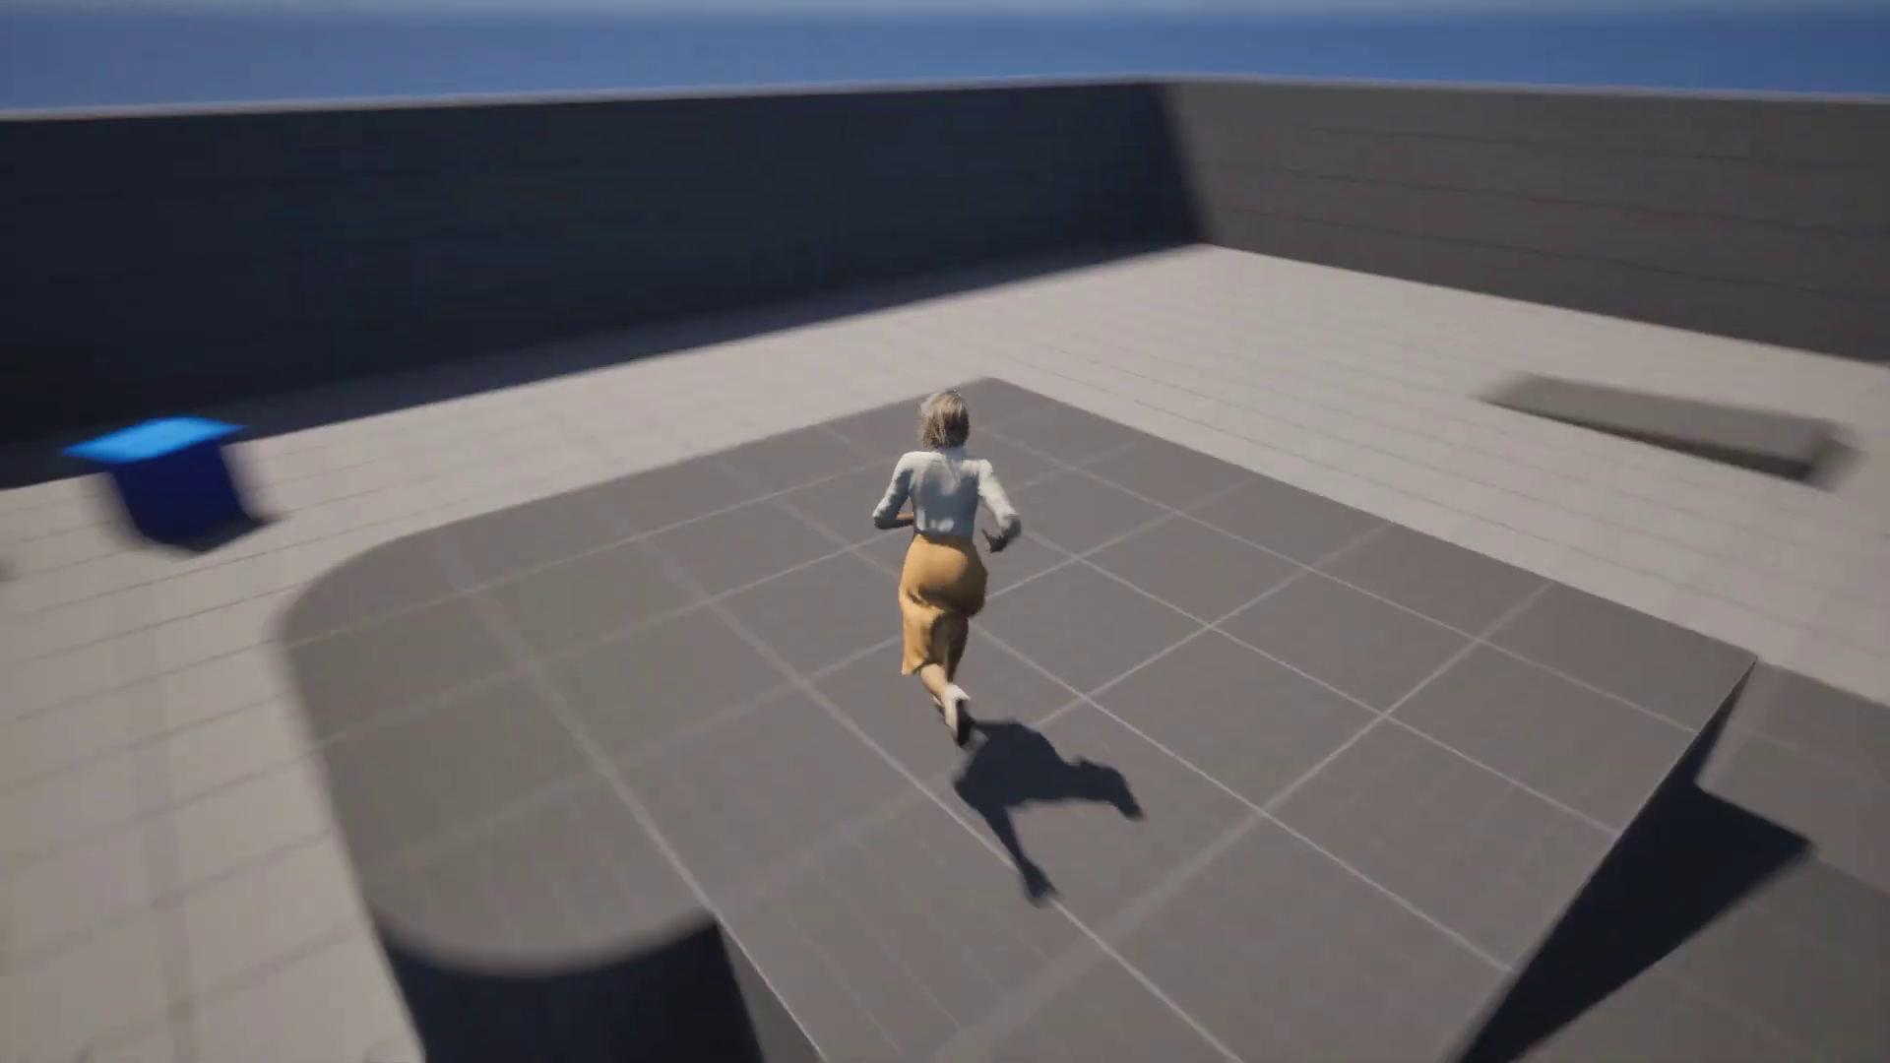
key("space")
key("a")
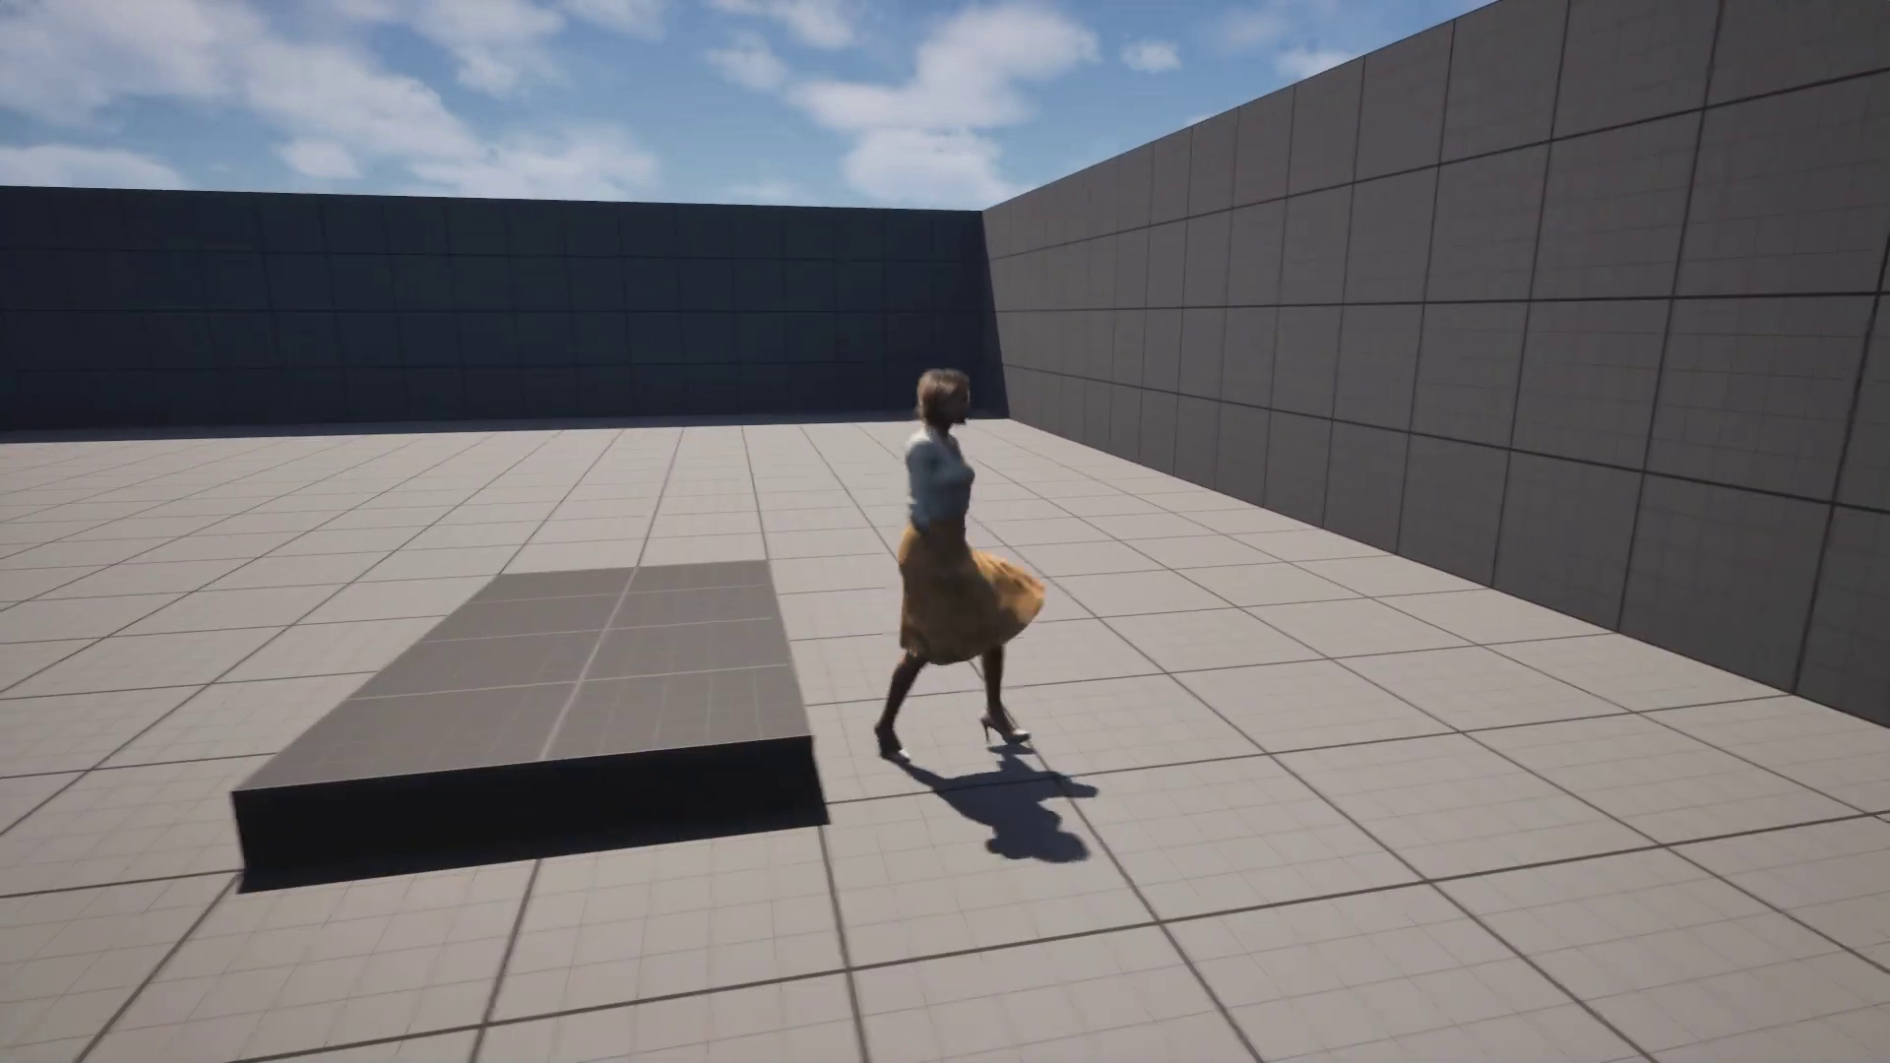
key("w")
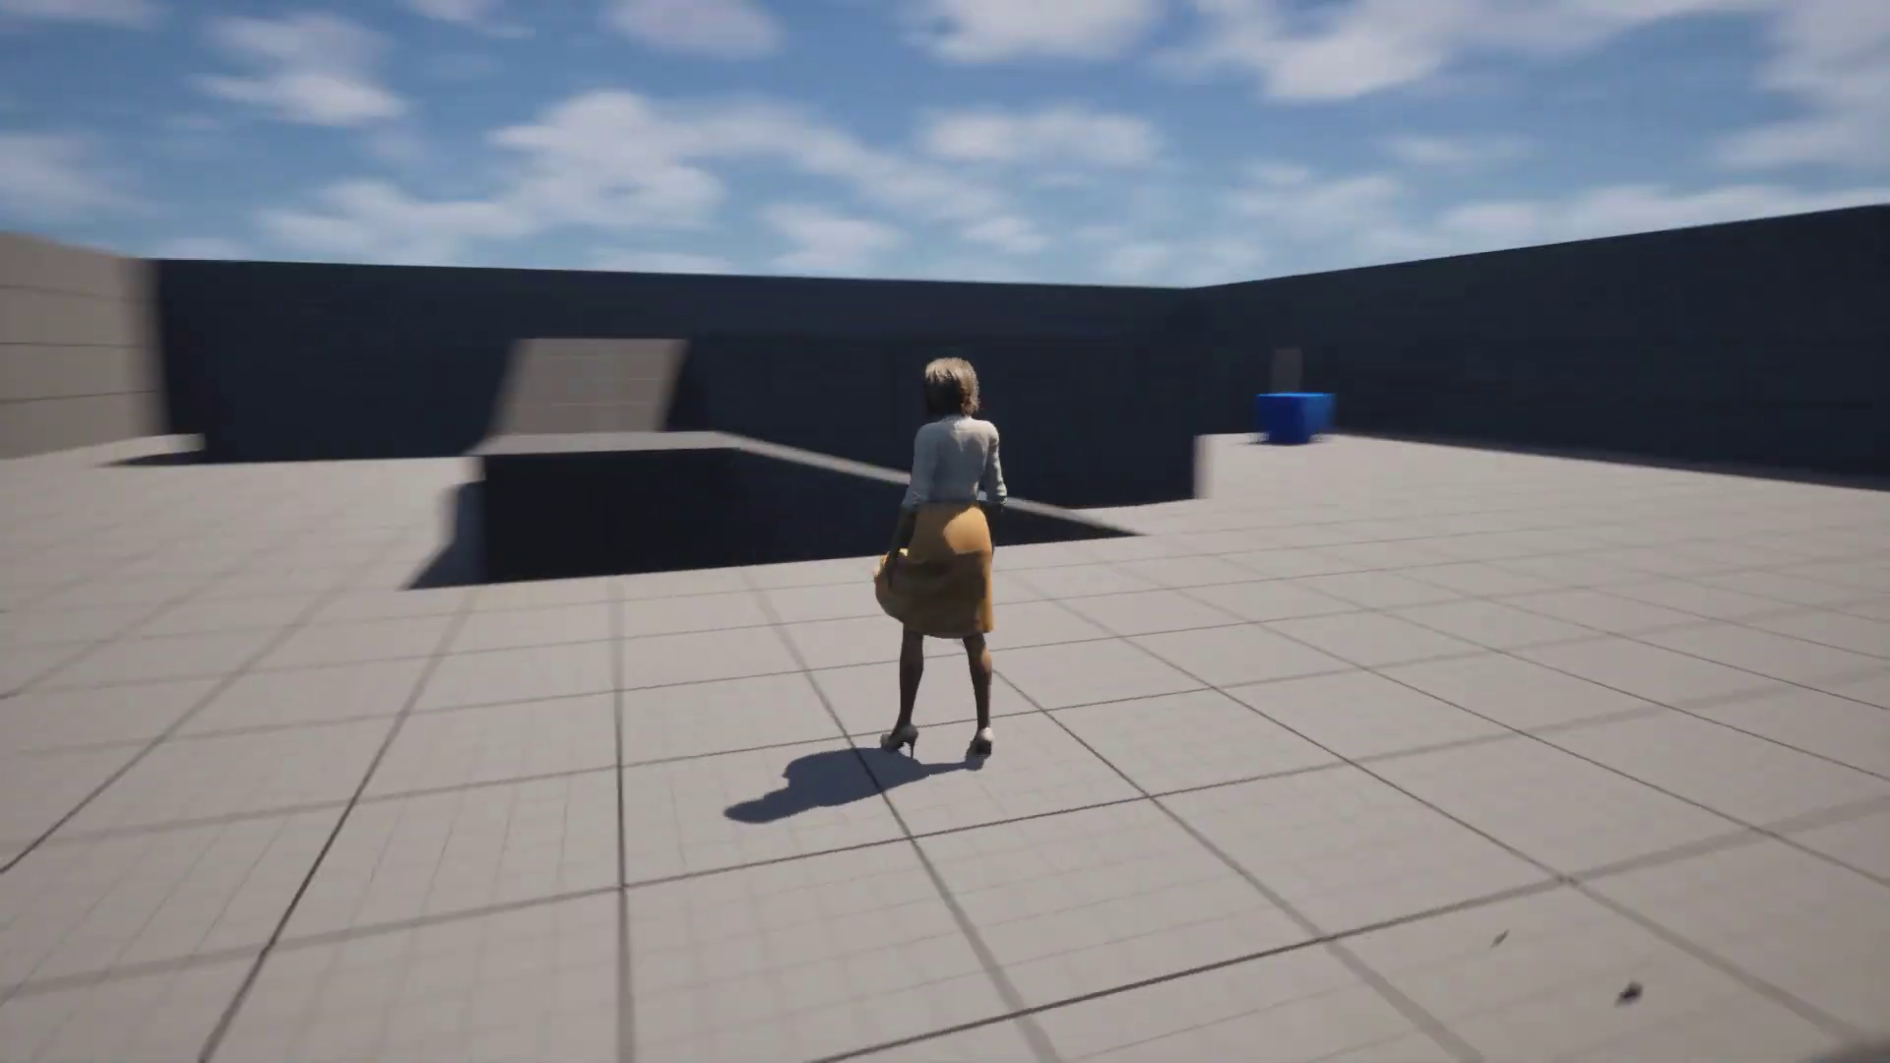
key("Escape")
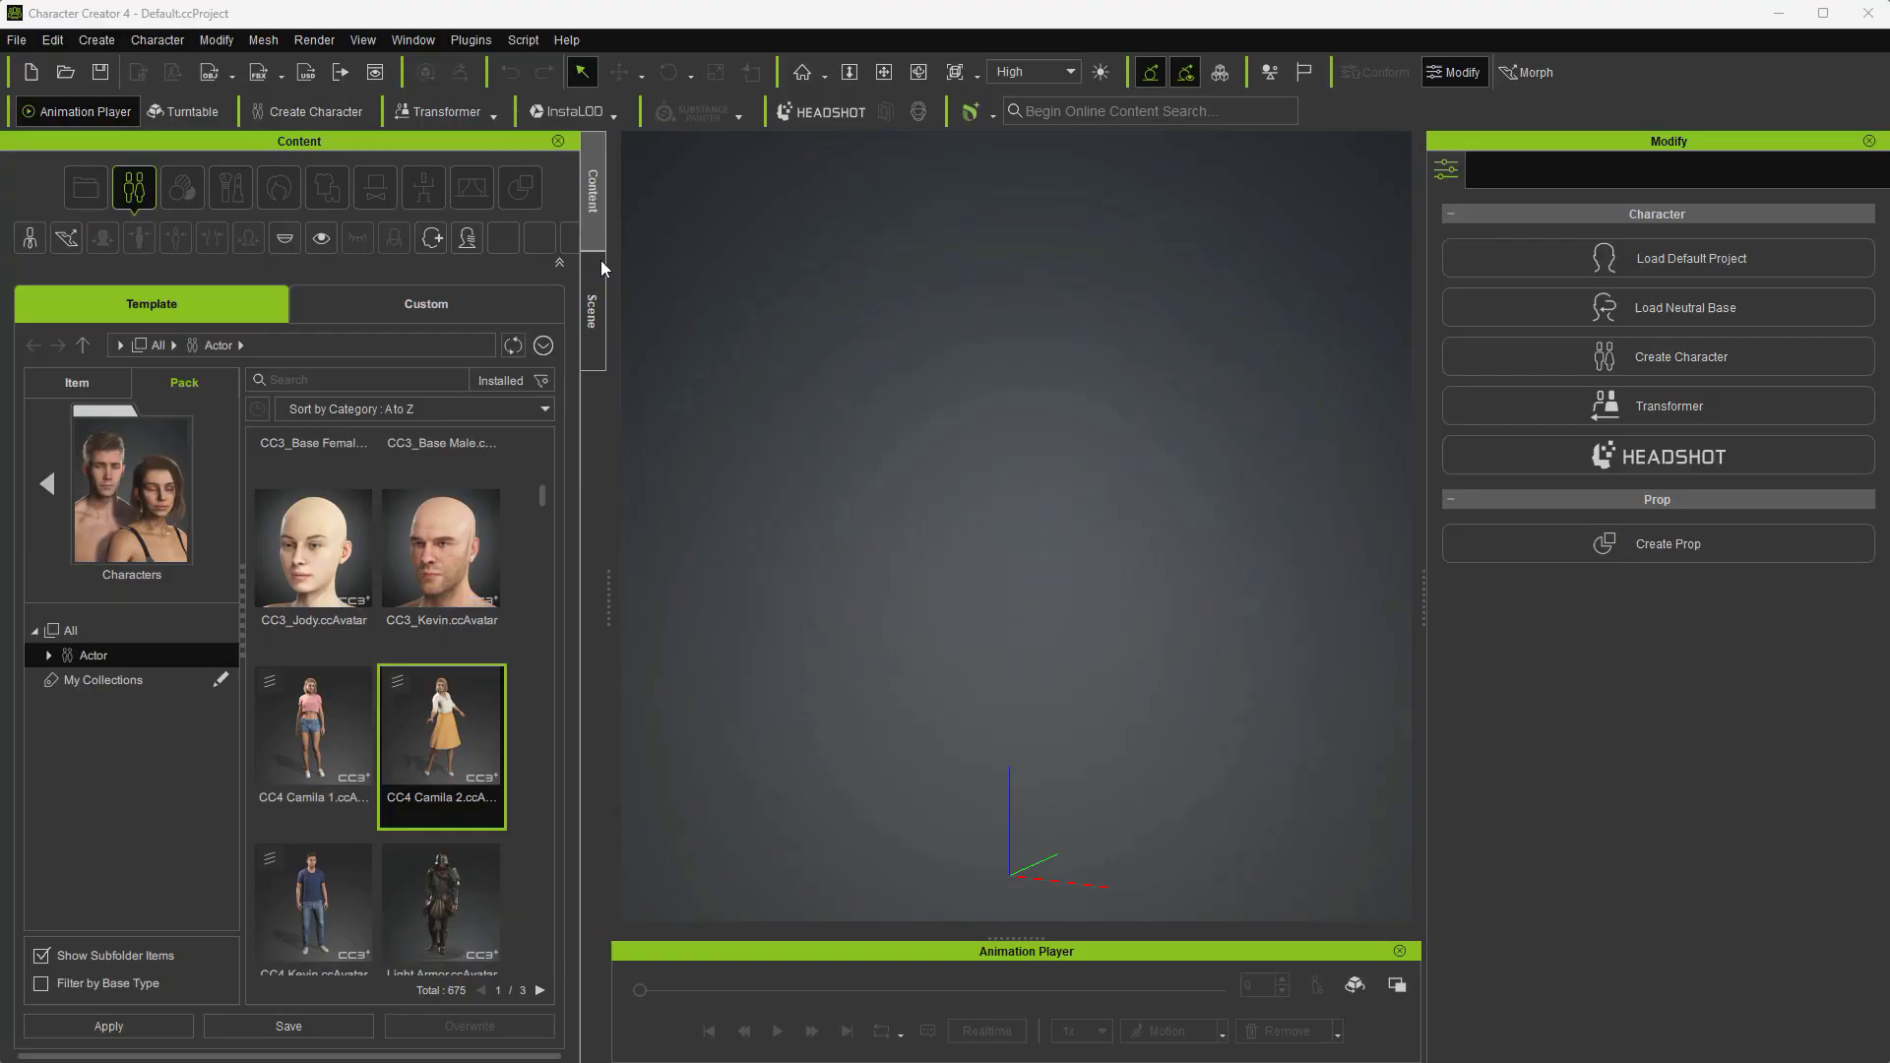
- Download the Auto Setup for Unreal installer from the Reallusion site via CC4's Auto Setup plugin menu
left_click(471, 39)
mouse_move(591, 71)
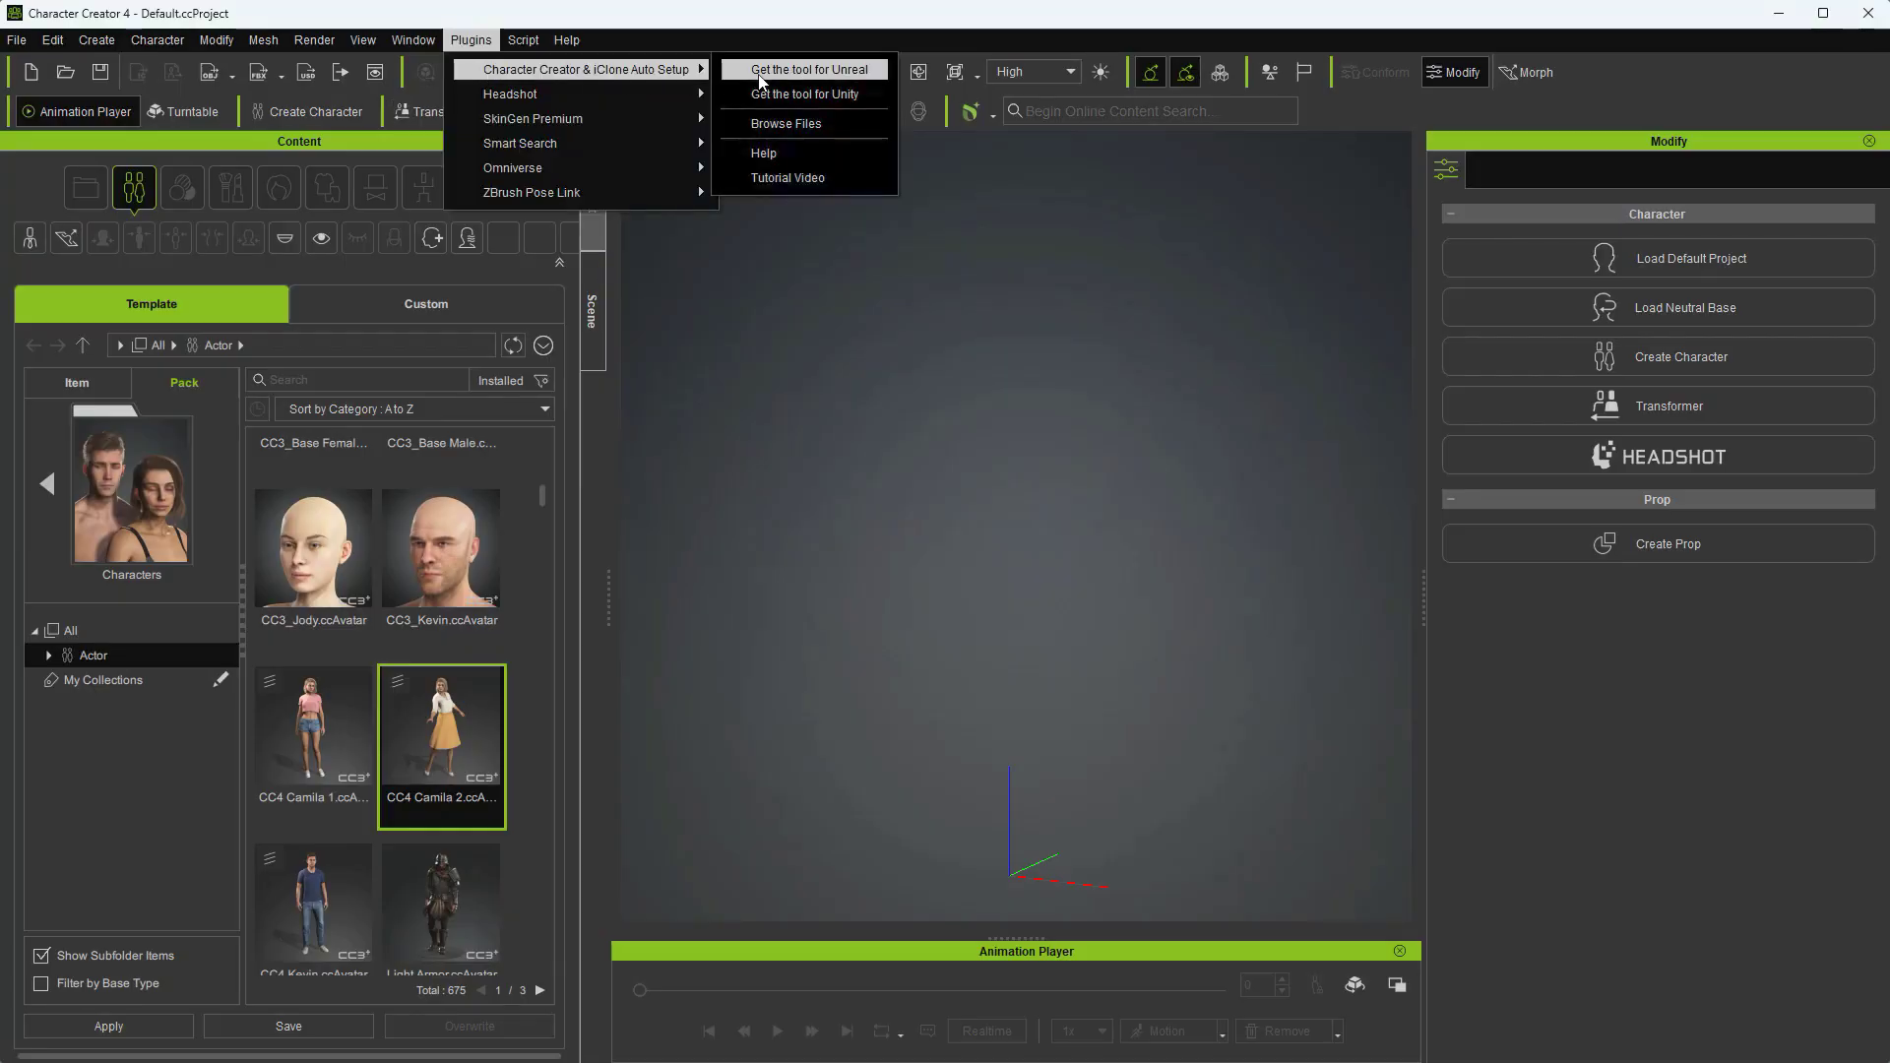
left_click(751, 76)
left_click(994, 665)
left_click(960, 539)
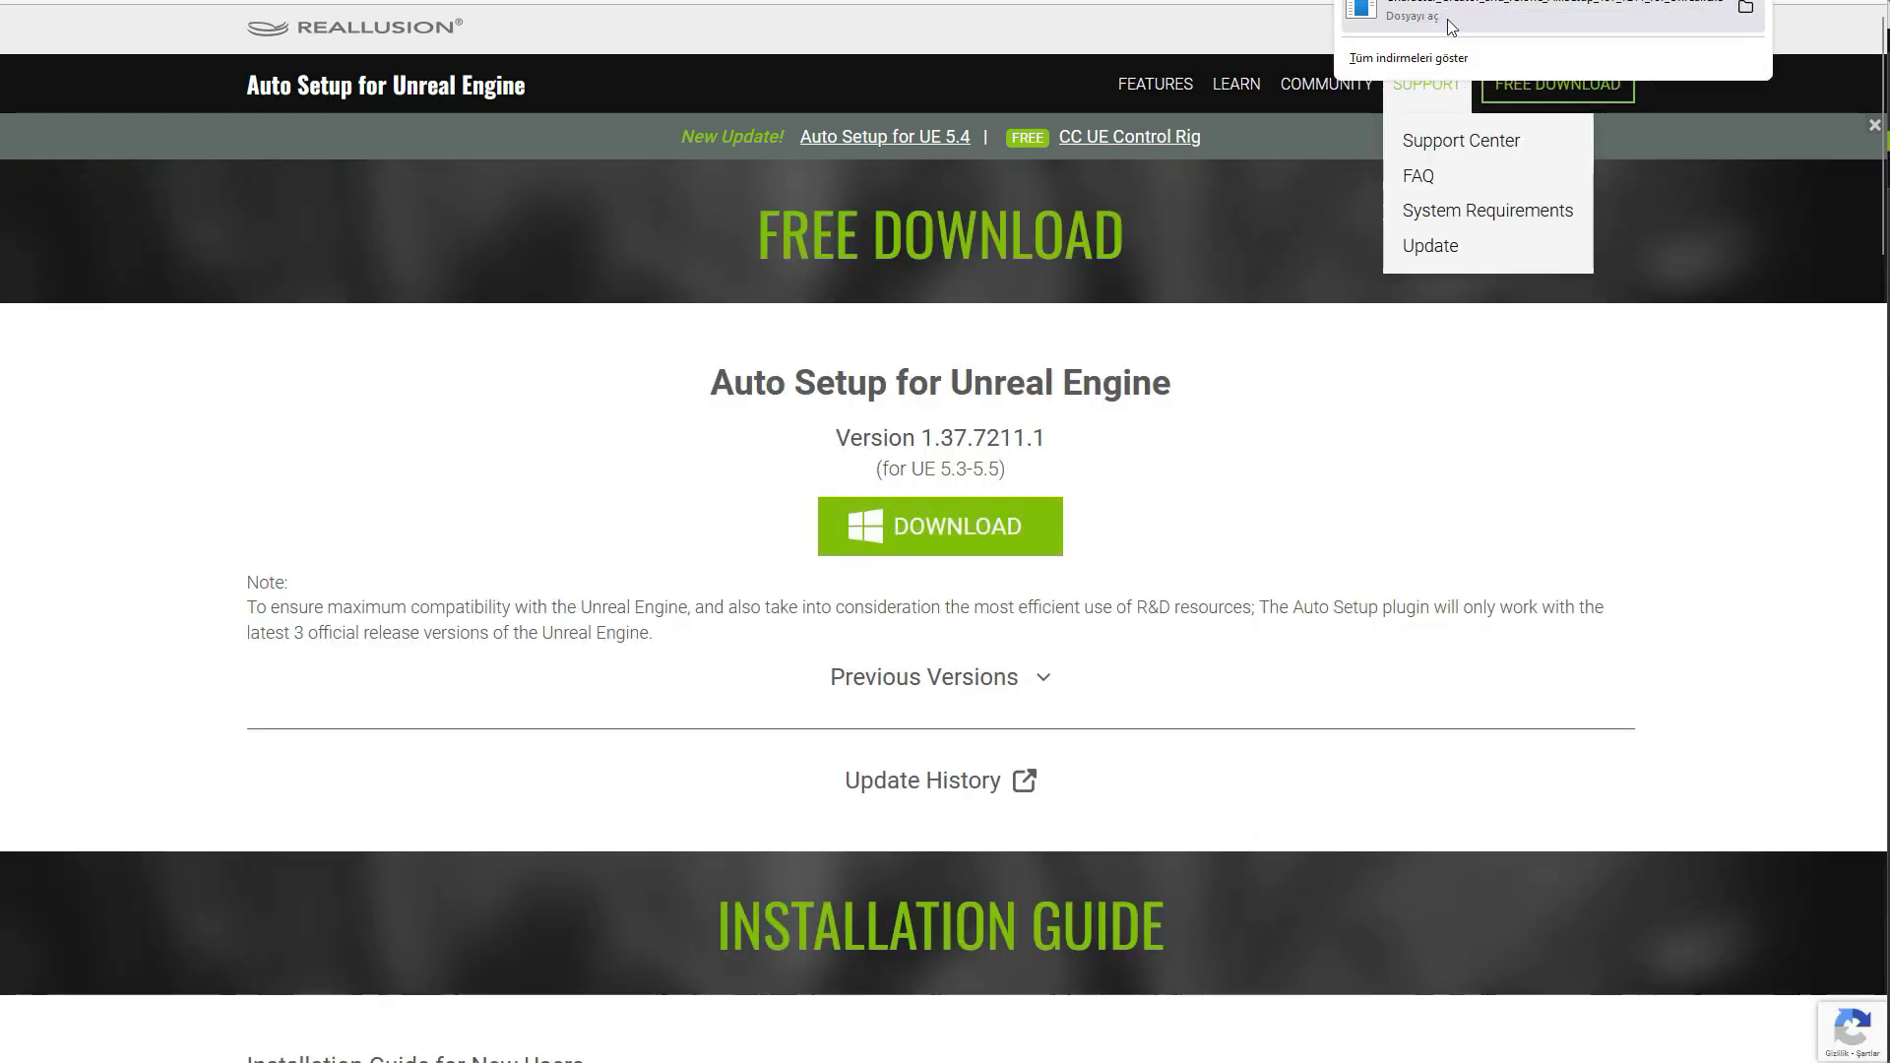
- Run the Auto Setup v1.37 installer, accepting the license and the default Shared Plugins folder
left_click(1448, 20)
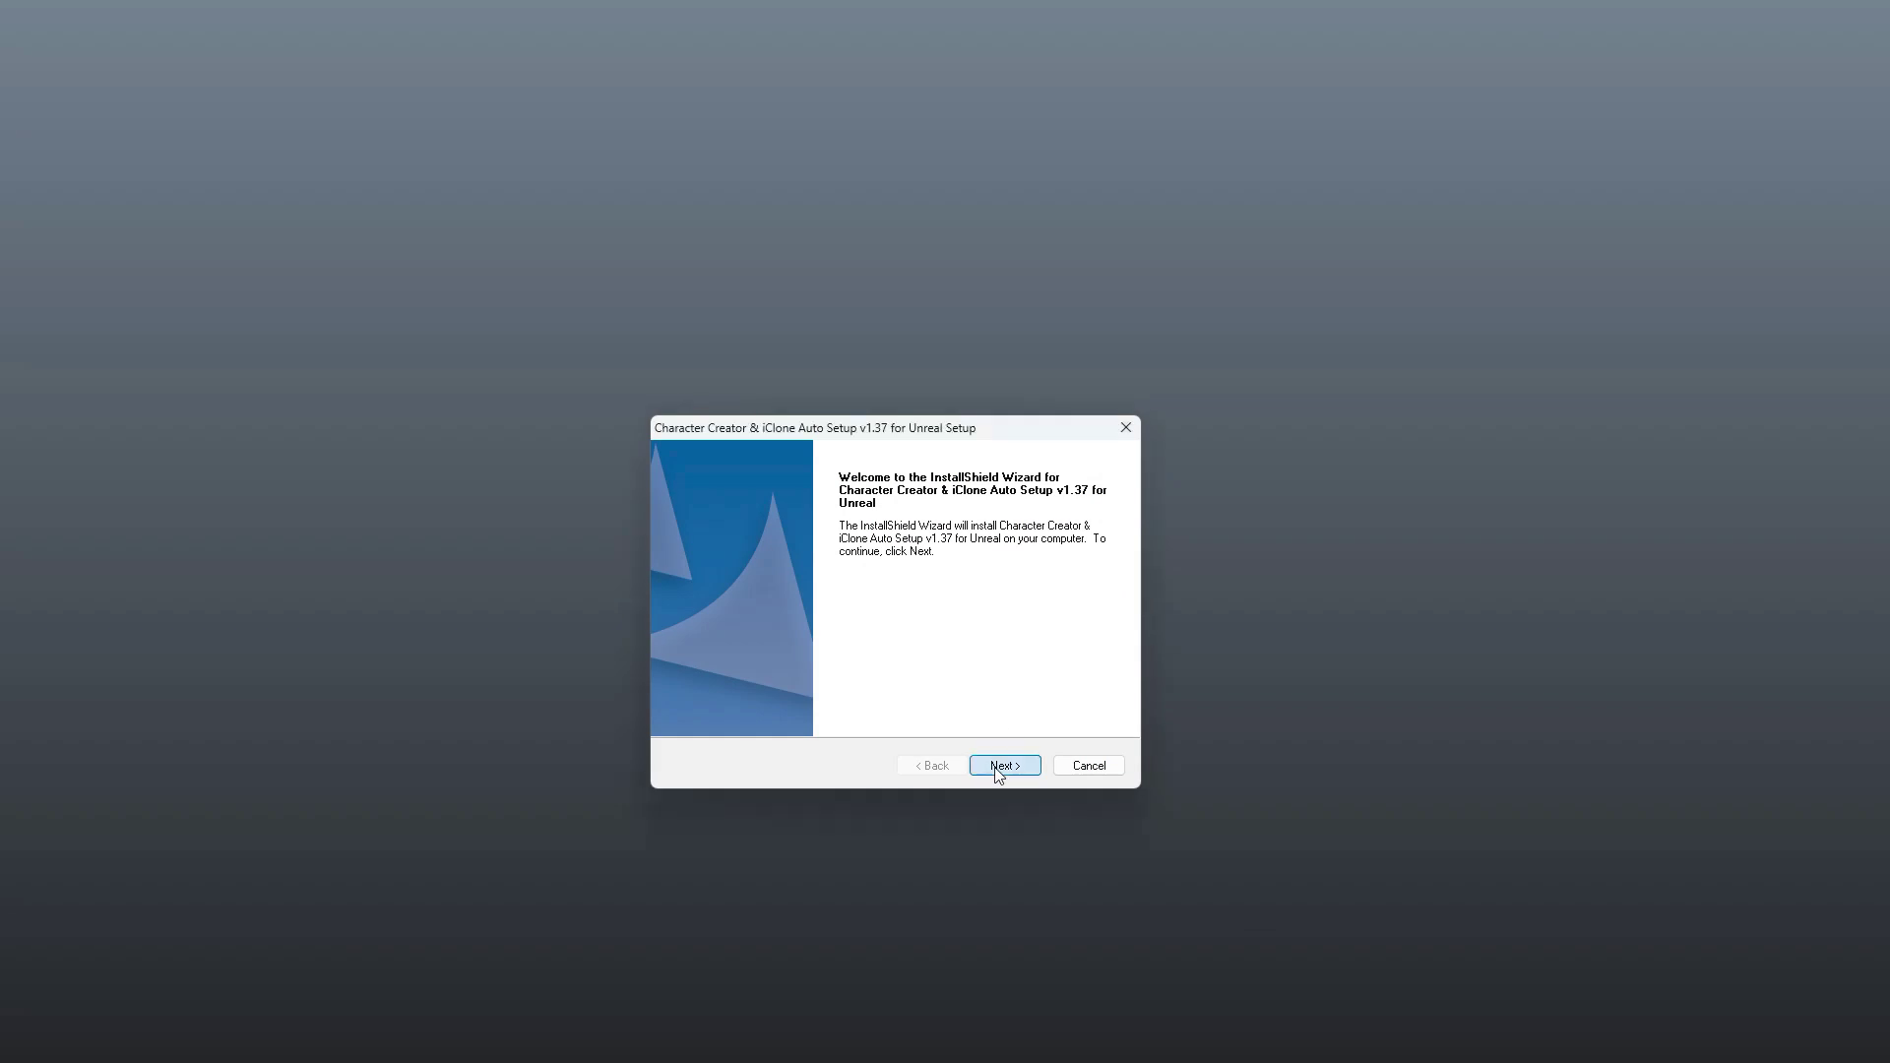
left_click(1002, 765)
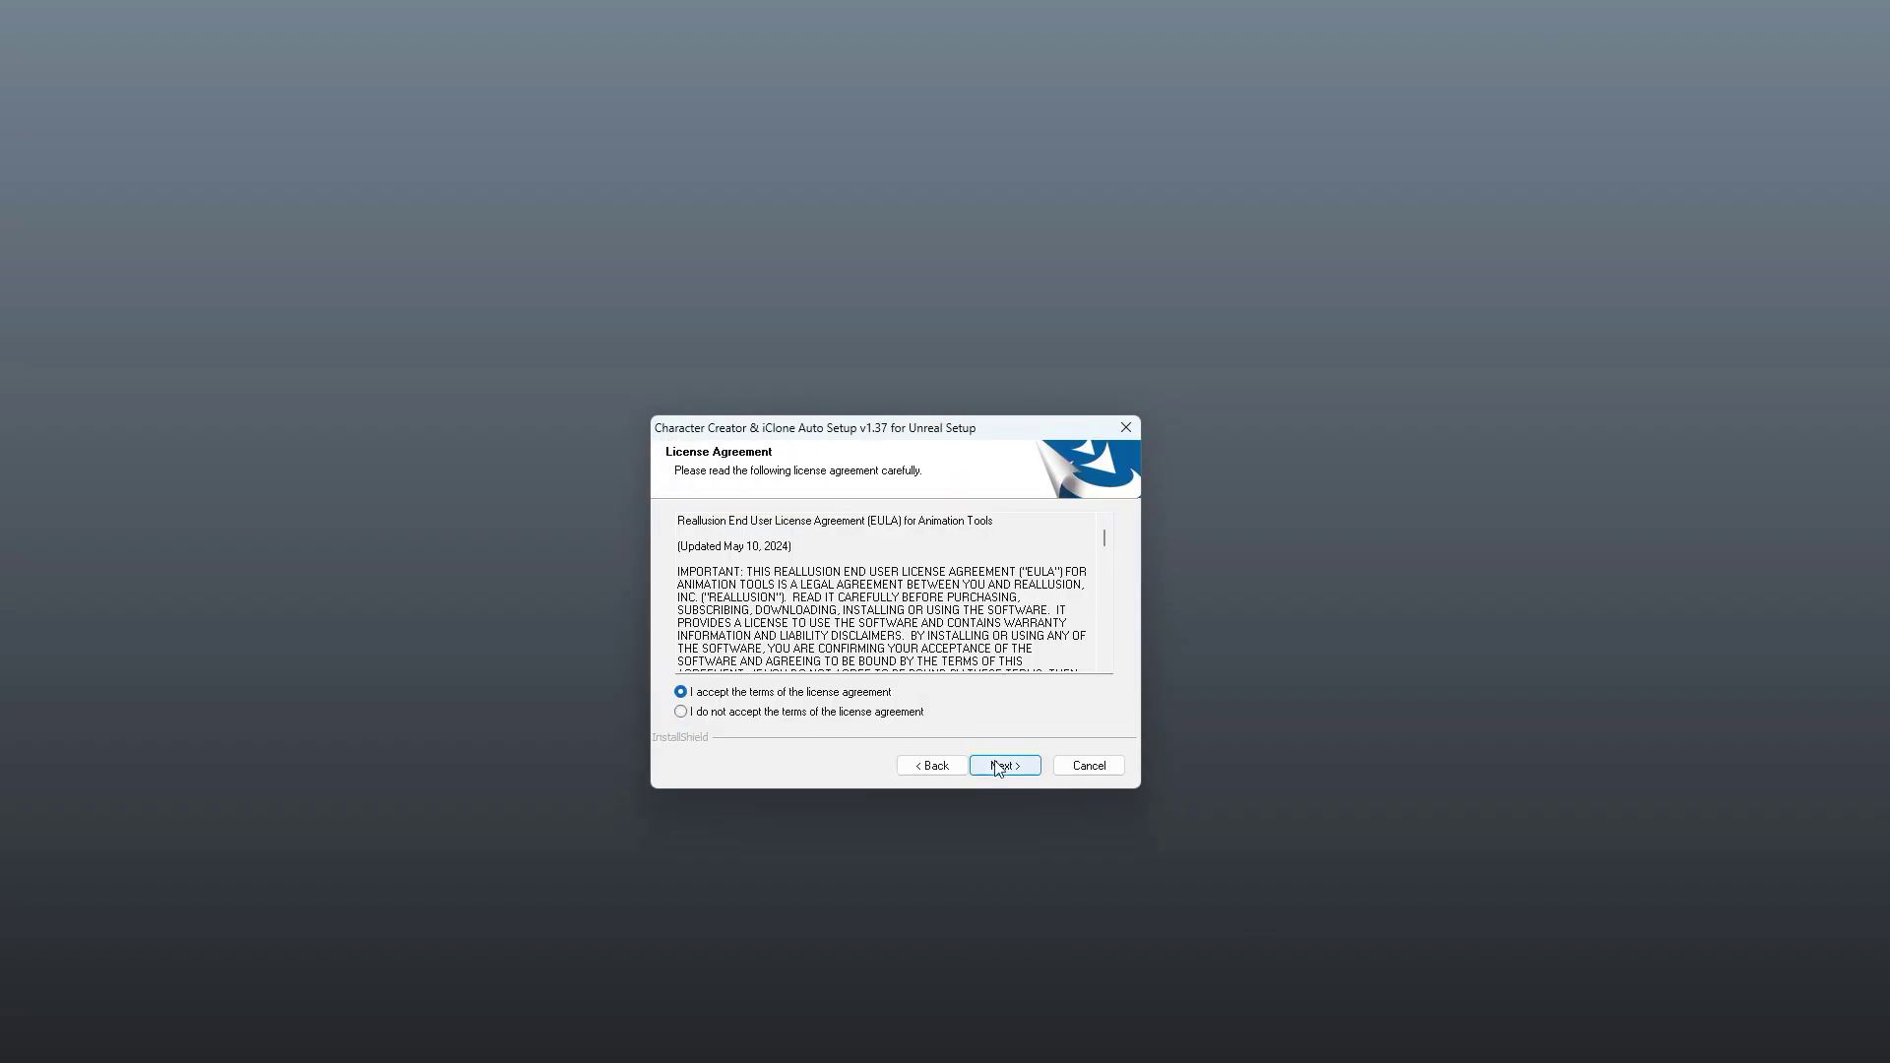
left_click(1003, 772)
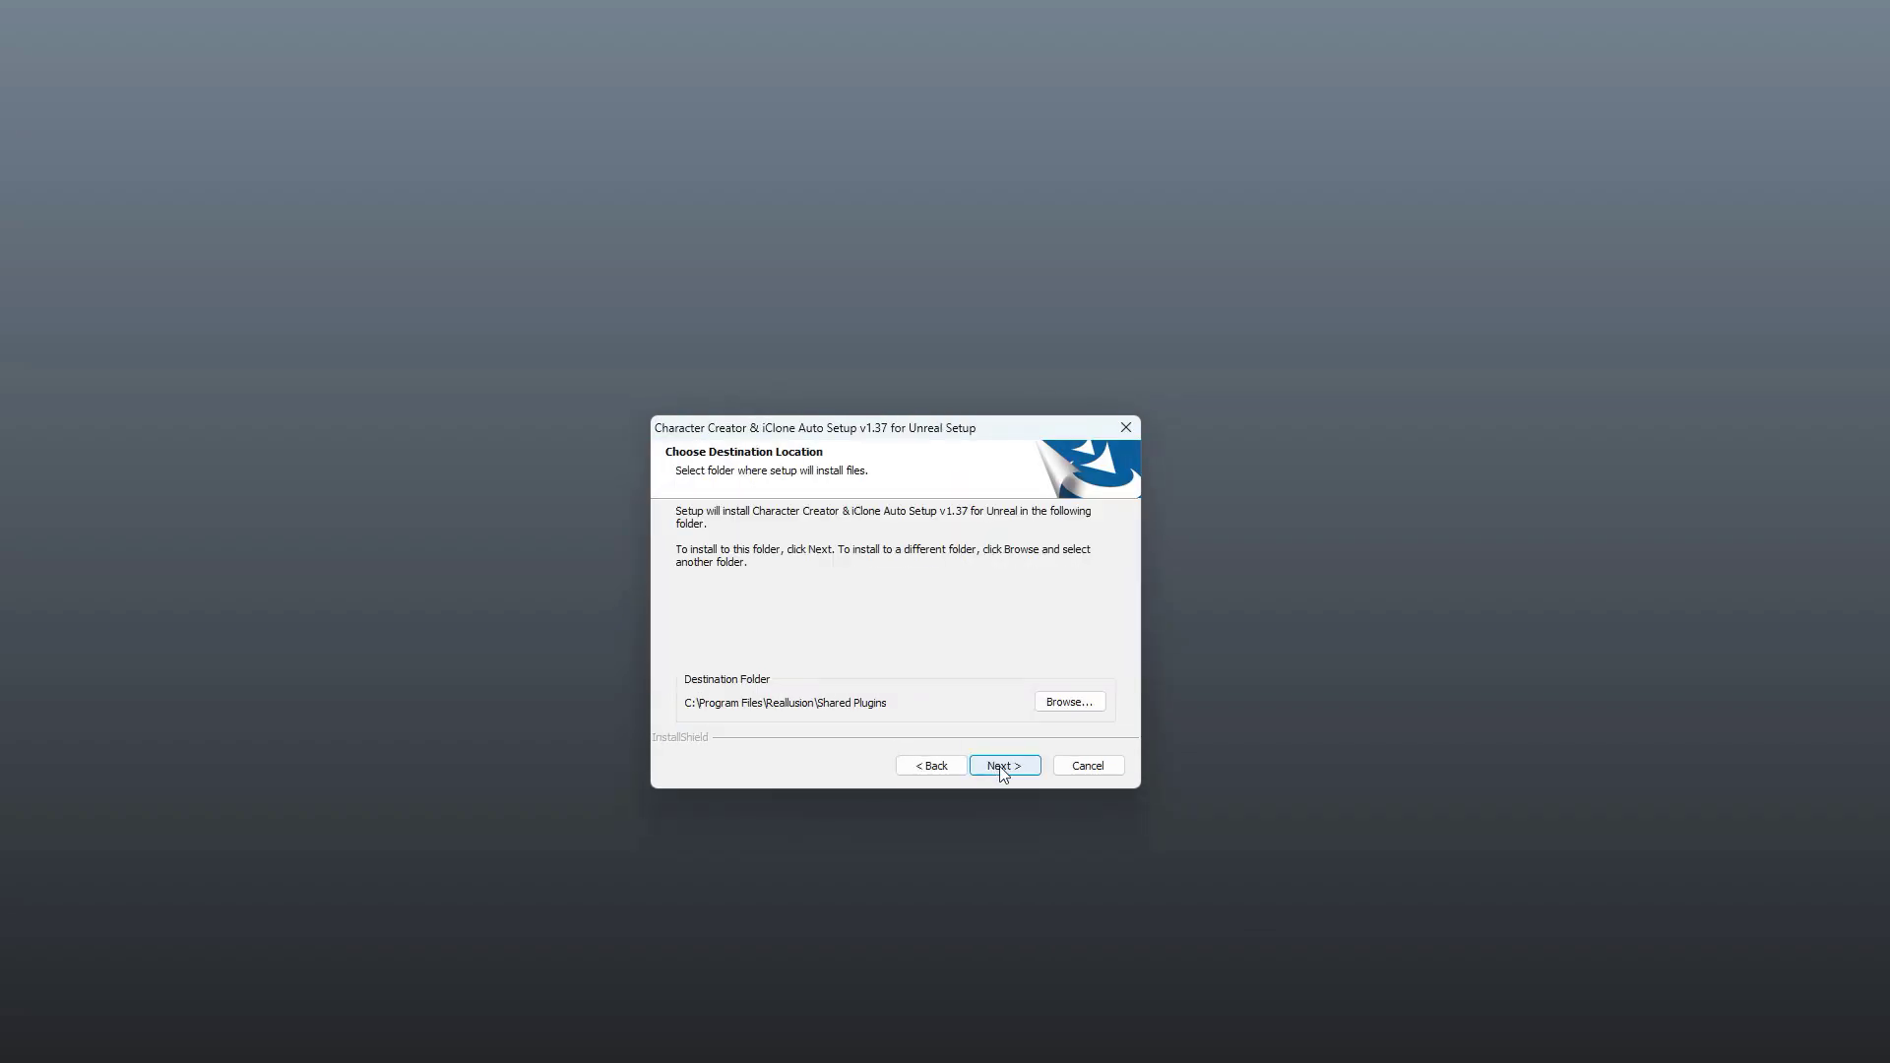
left_click(1004, 772)
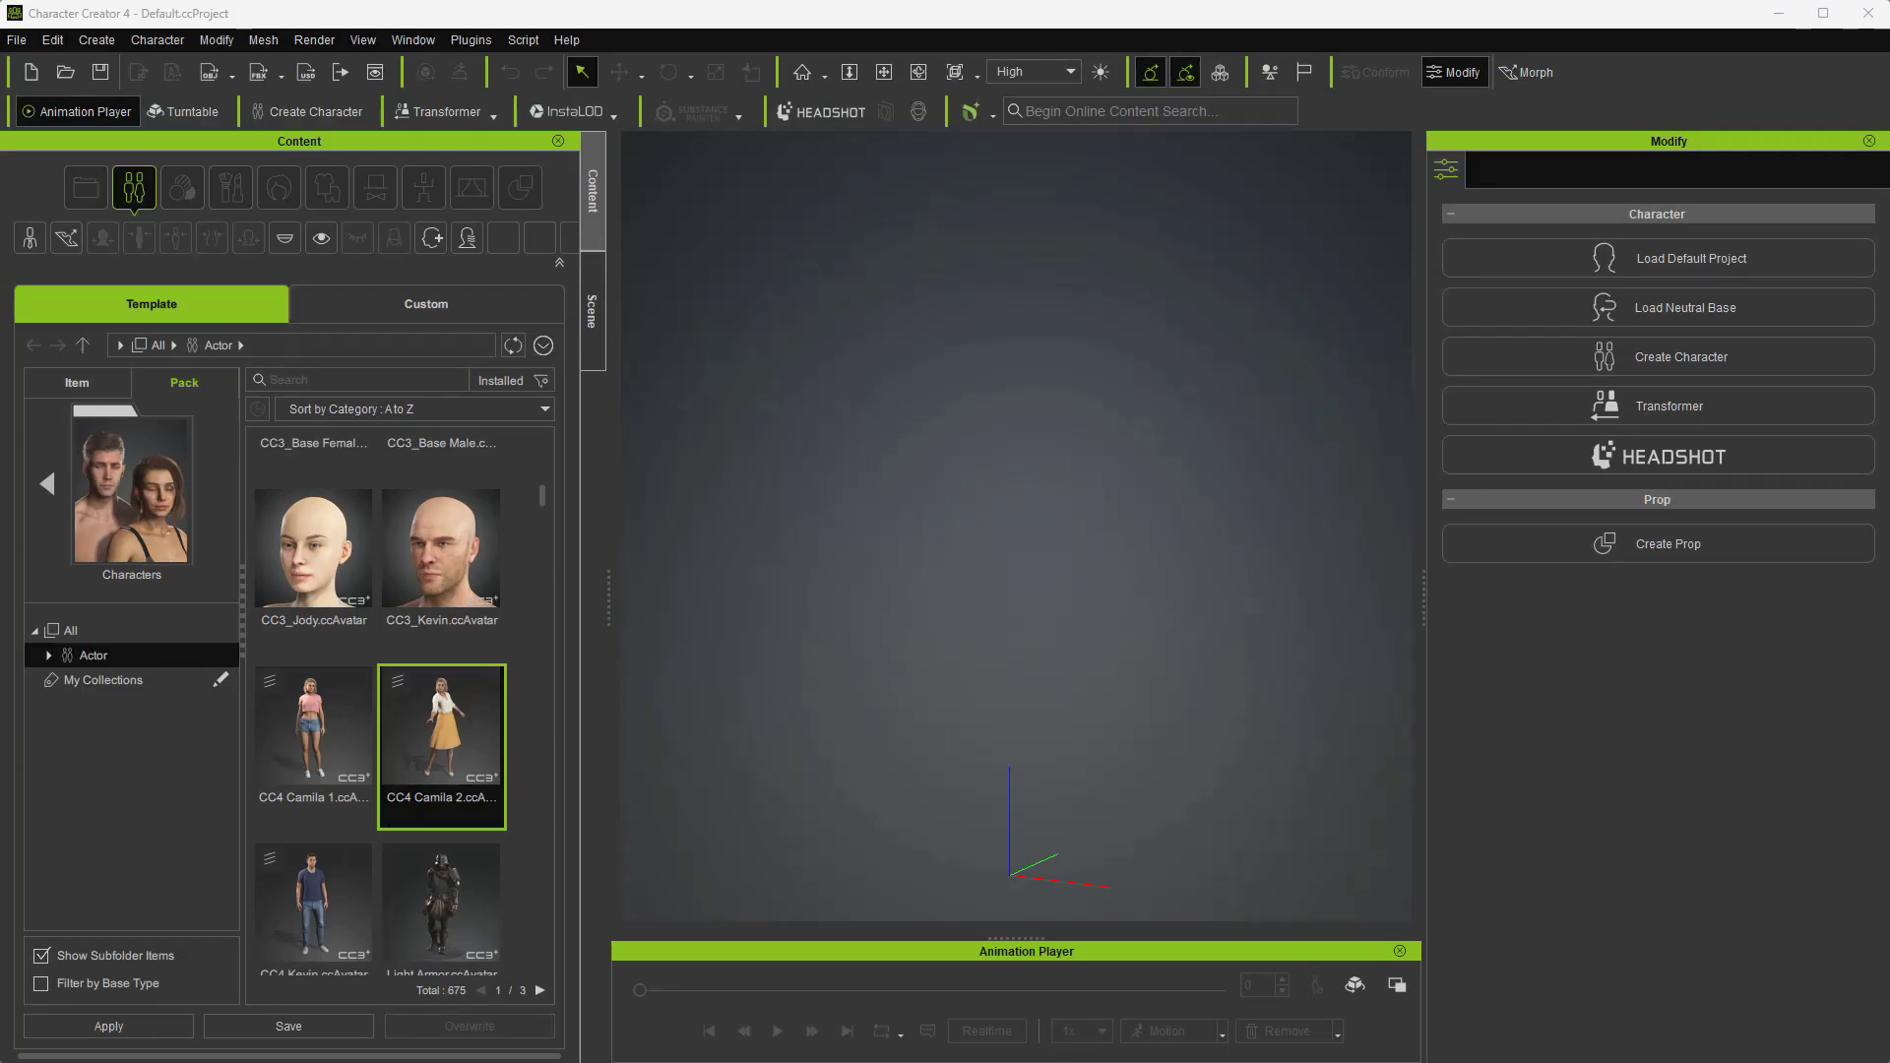
- Load CC4 Camila 2 and set the full-character FBX export to the Unreal preset, mesh only
double_click(467, 738)
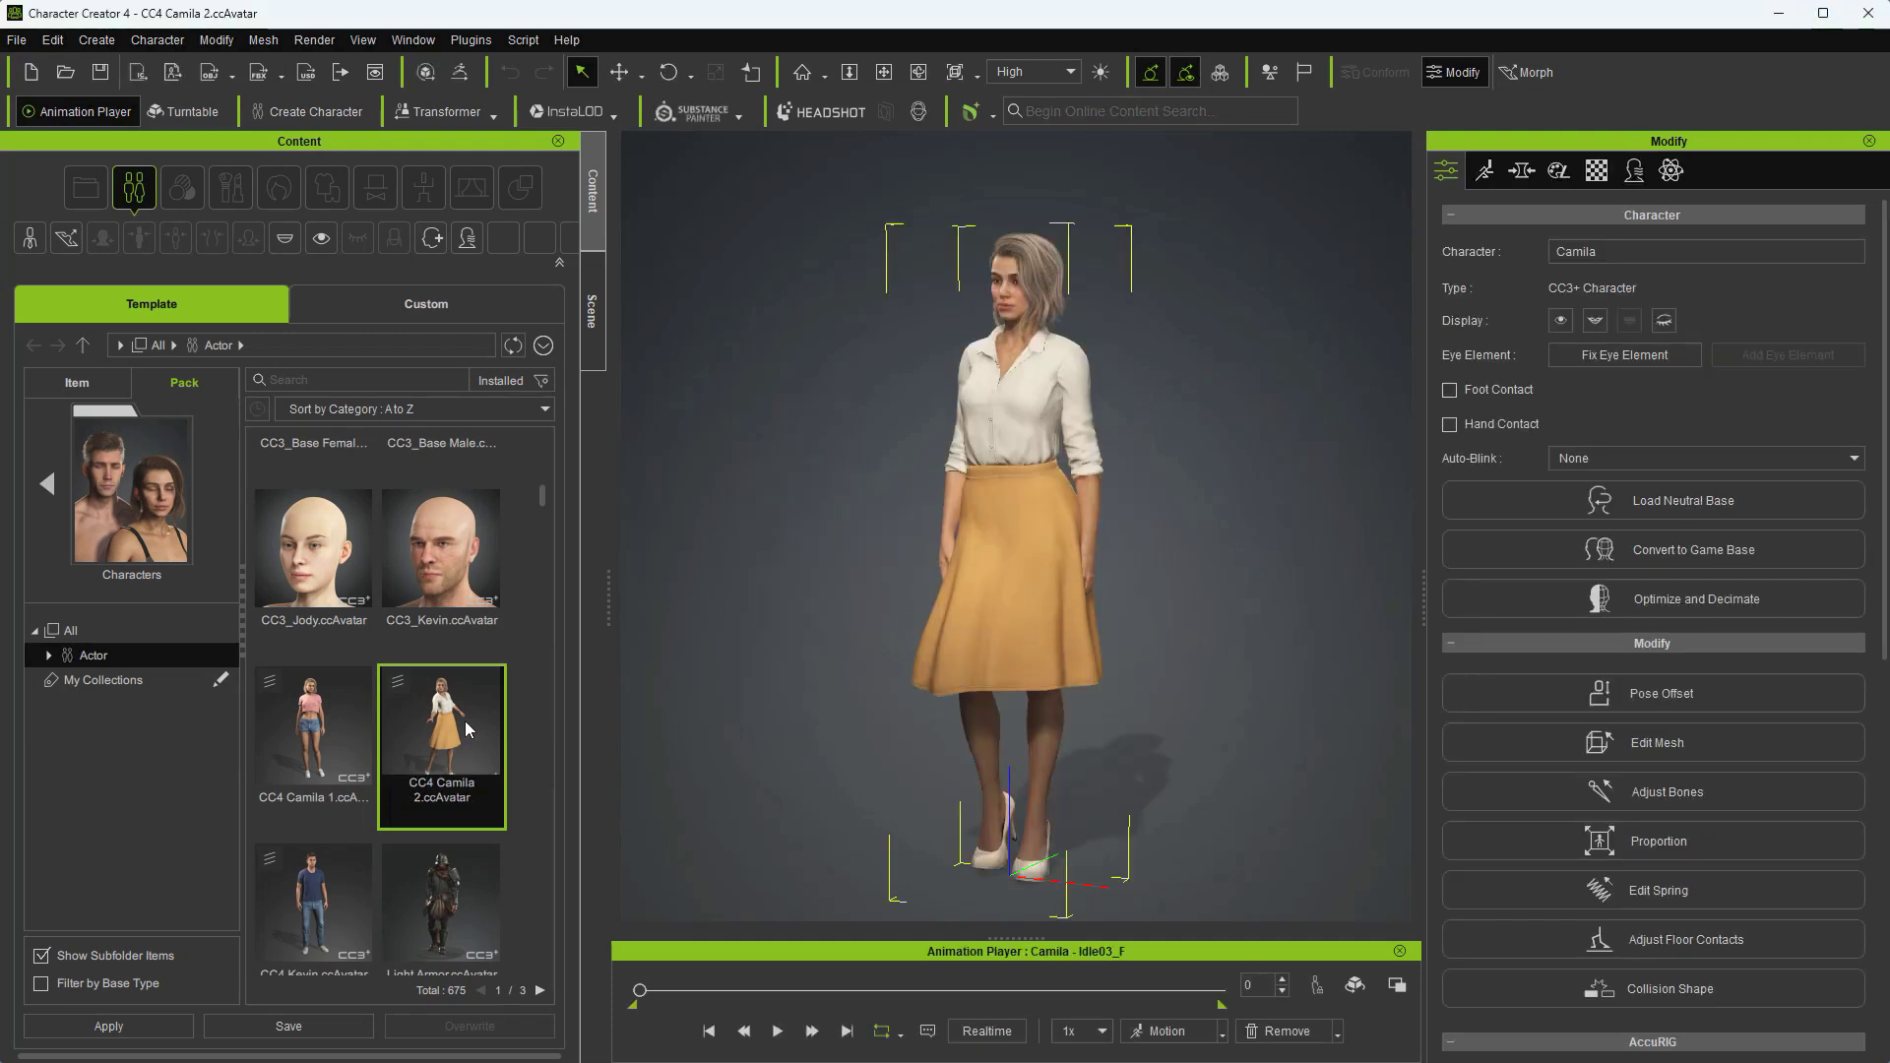
left_click(17, 40)
mouse_move(148, 224)
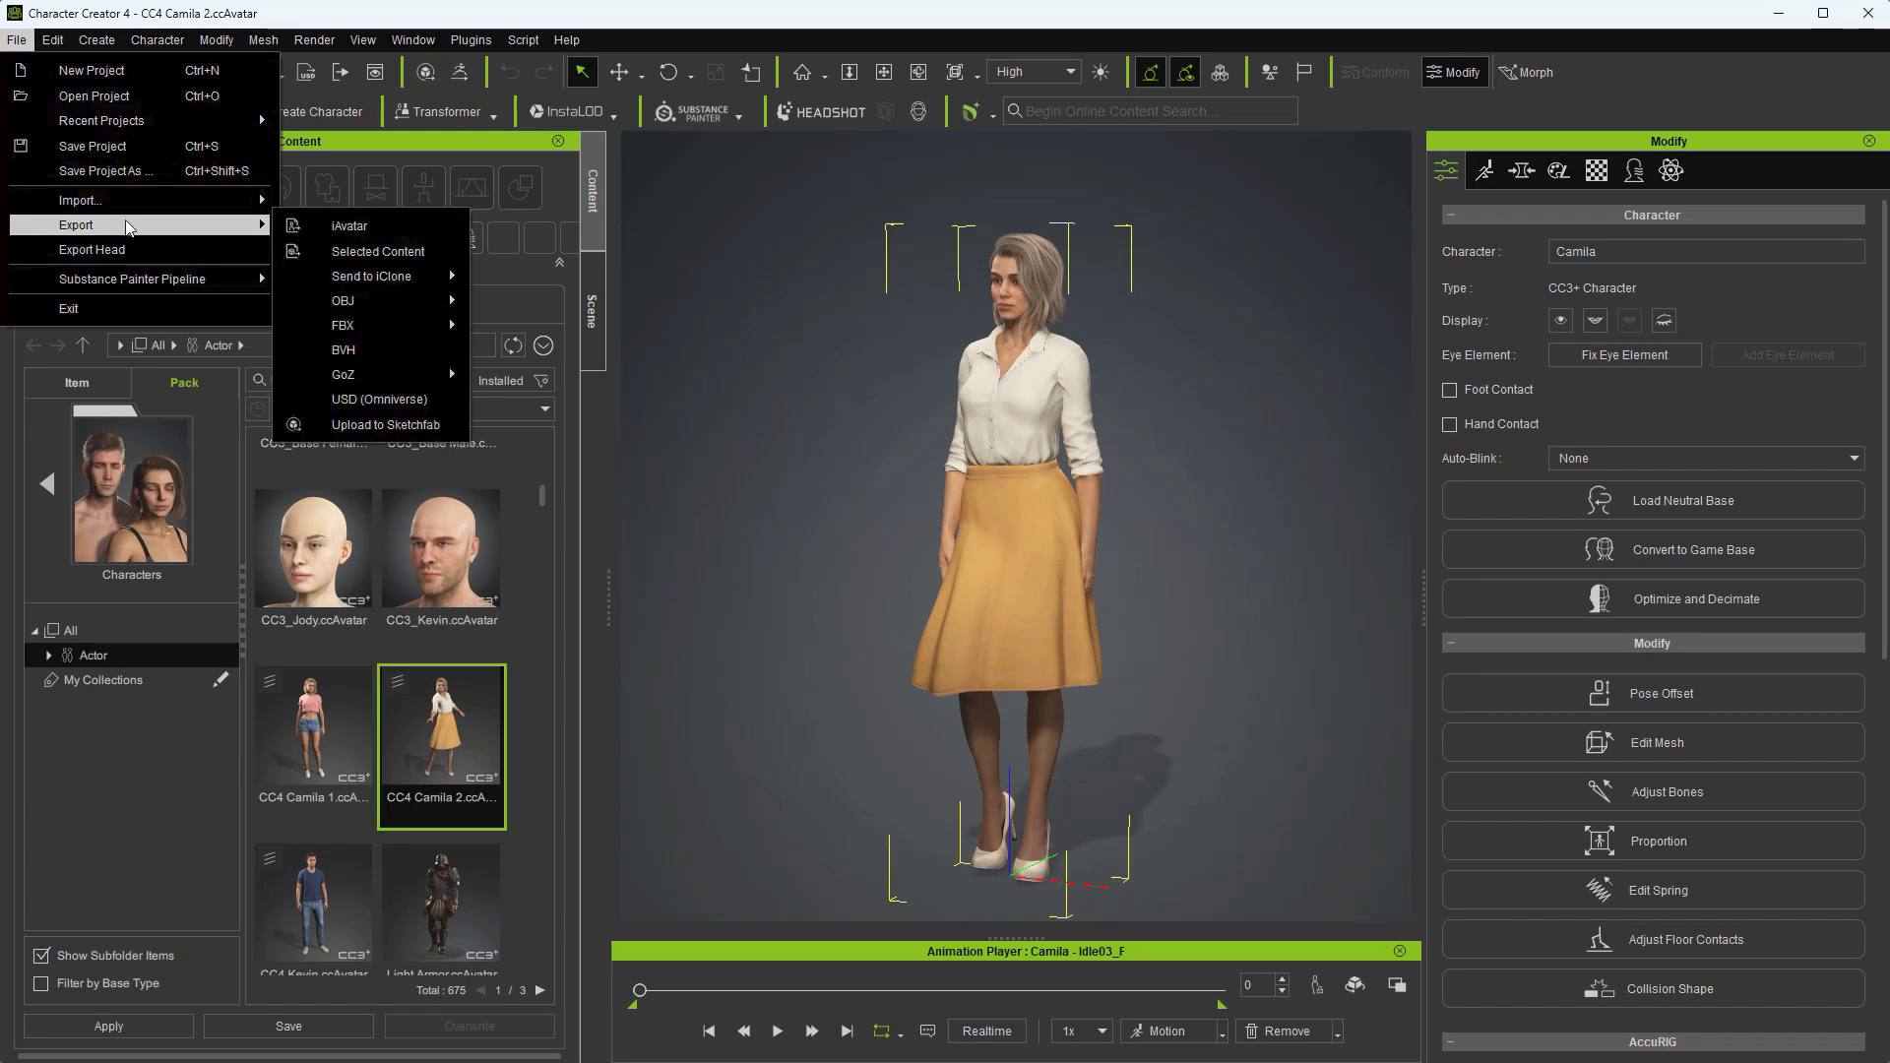
mouse_move(374, 324)
left_click(512, 333)
left_click(412, 223)
left_click(382, 295)
left_click(393, 293)
left_click(360, 306)
- Export the FBX and save it as CC4_Character
left_click(488, 980)
left_click(782, 642)
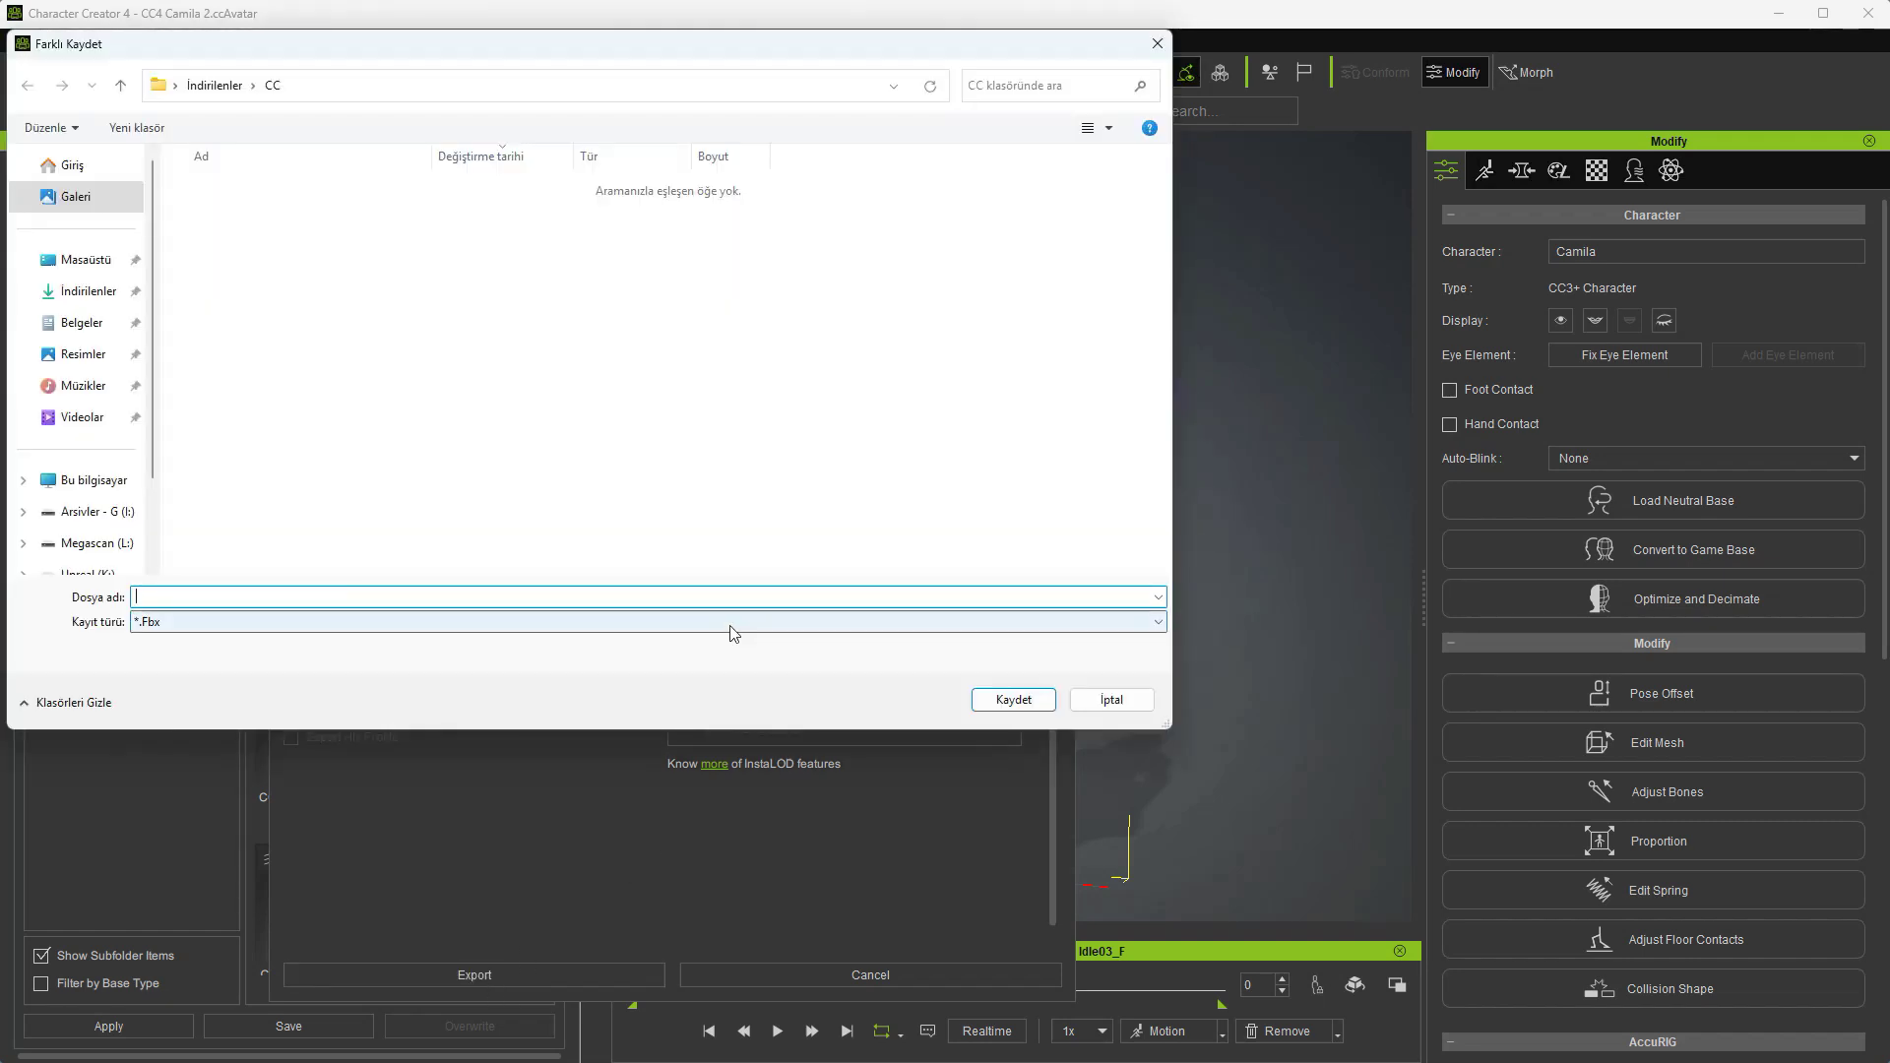
type("CC4_Character")
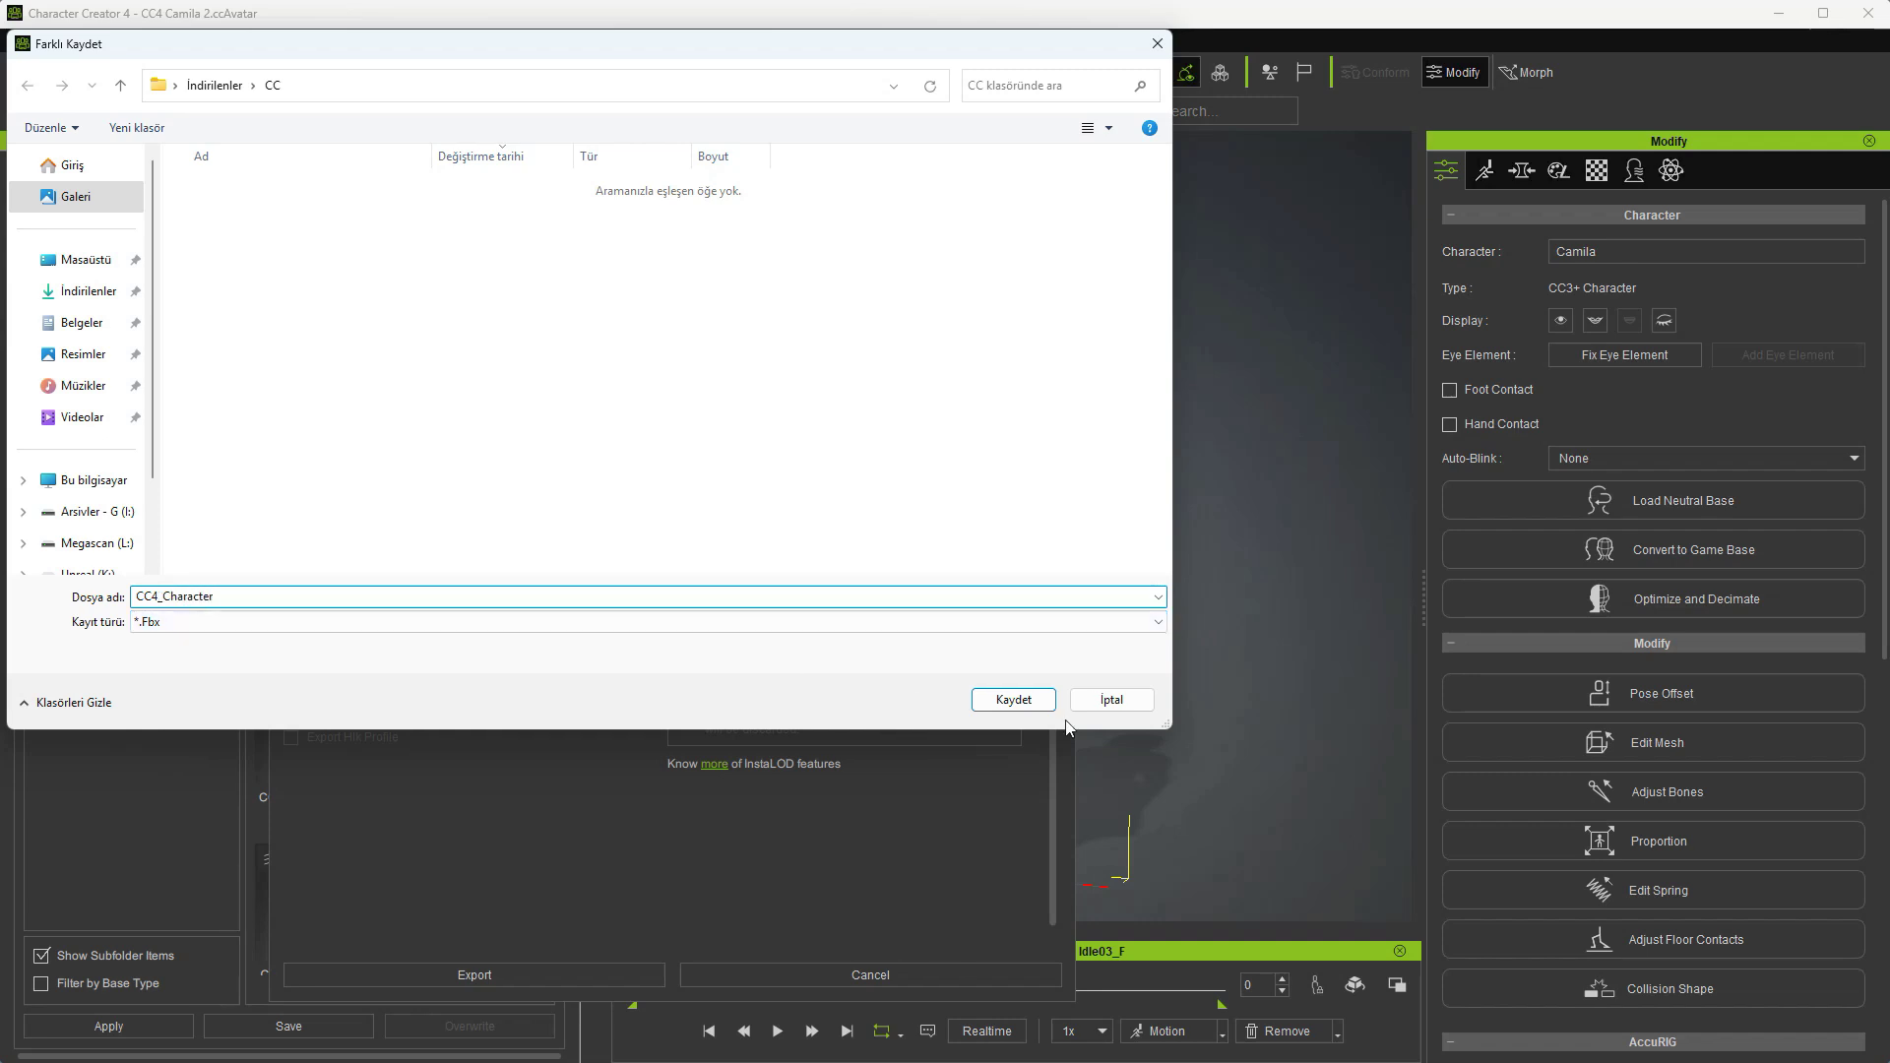
left_click(1014, 699)
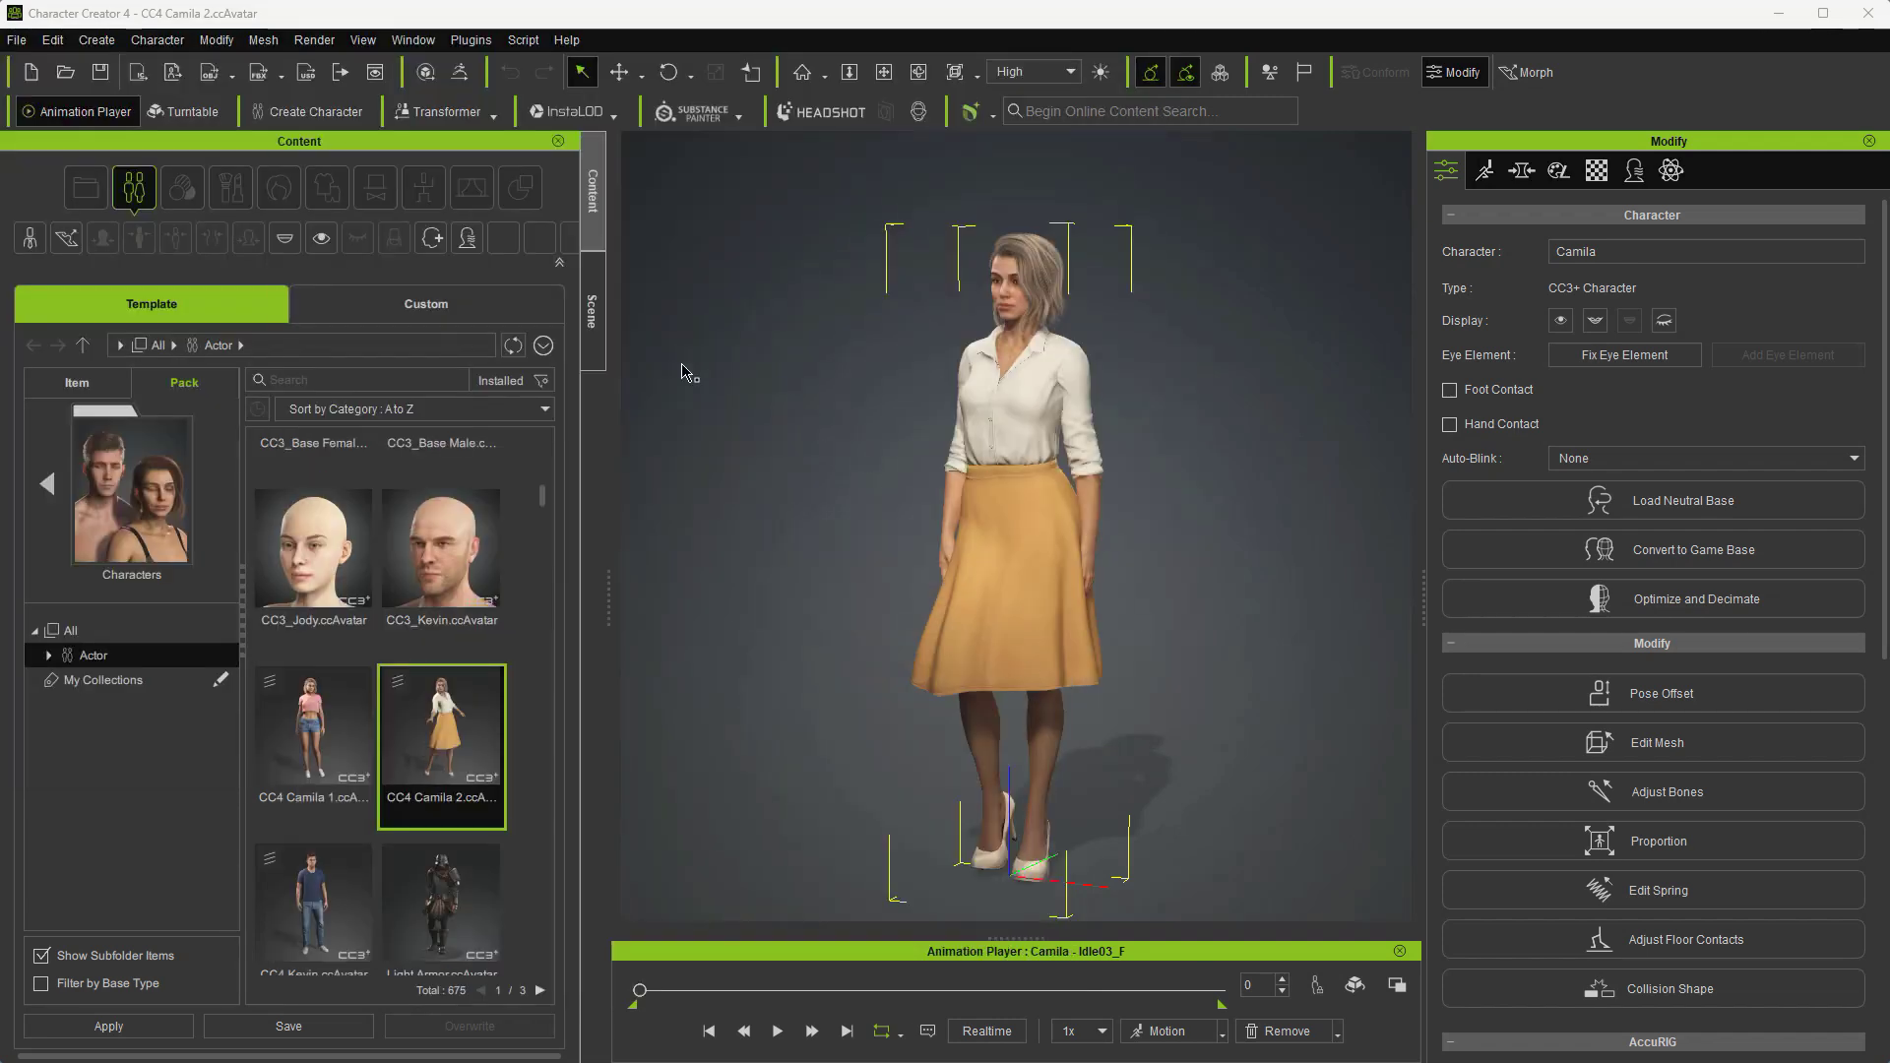
left_click(471, 39)
- Browse the Auto Setup plugin files to the Unreal > Auto Setup 1.37 For Unreal 5.5 folder
mouse_move(598, 78)
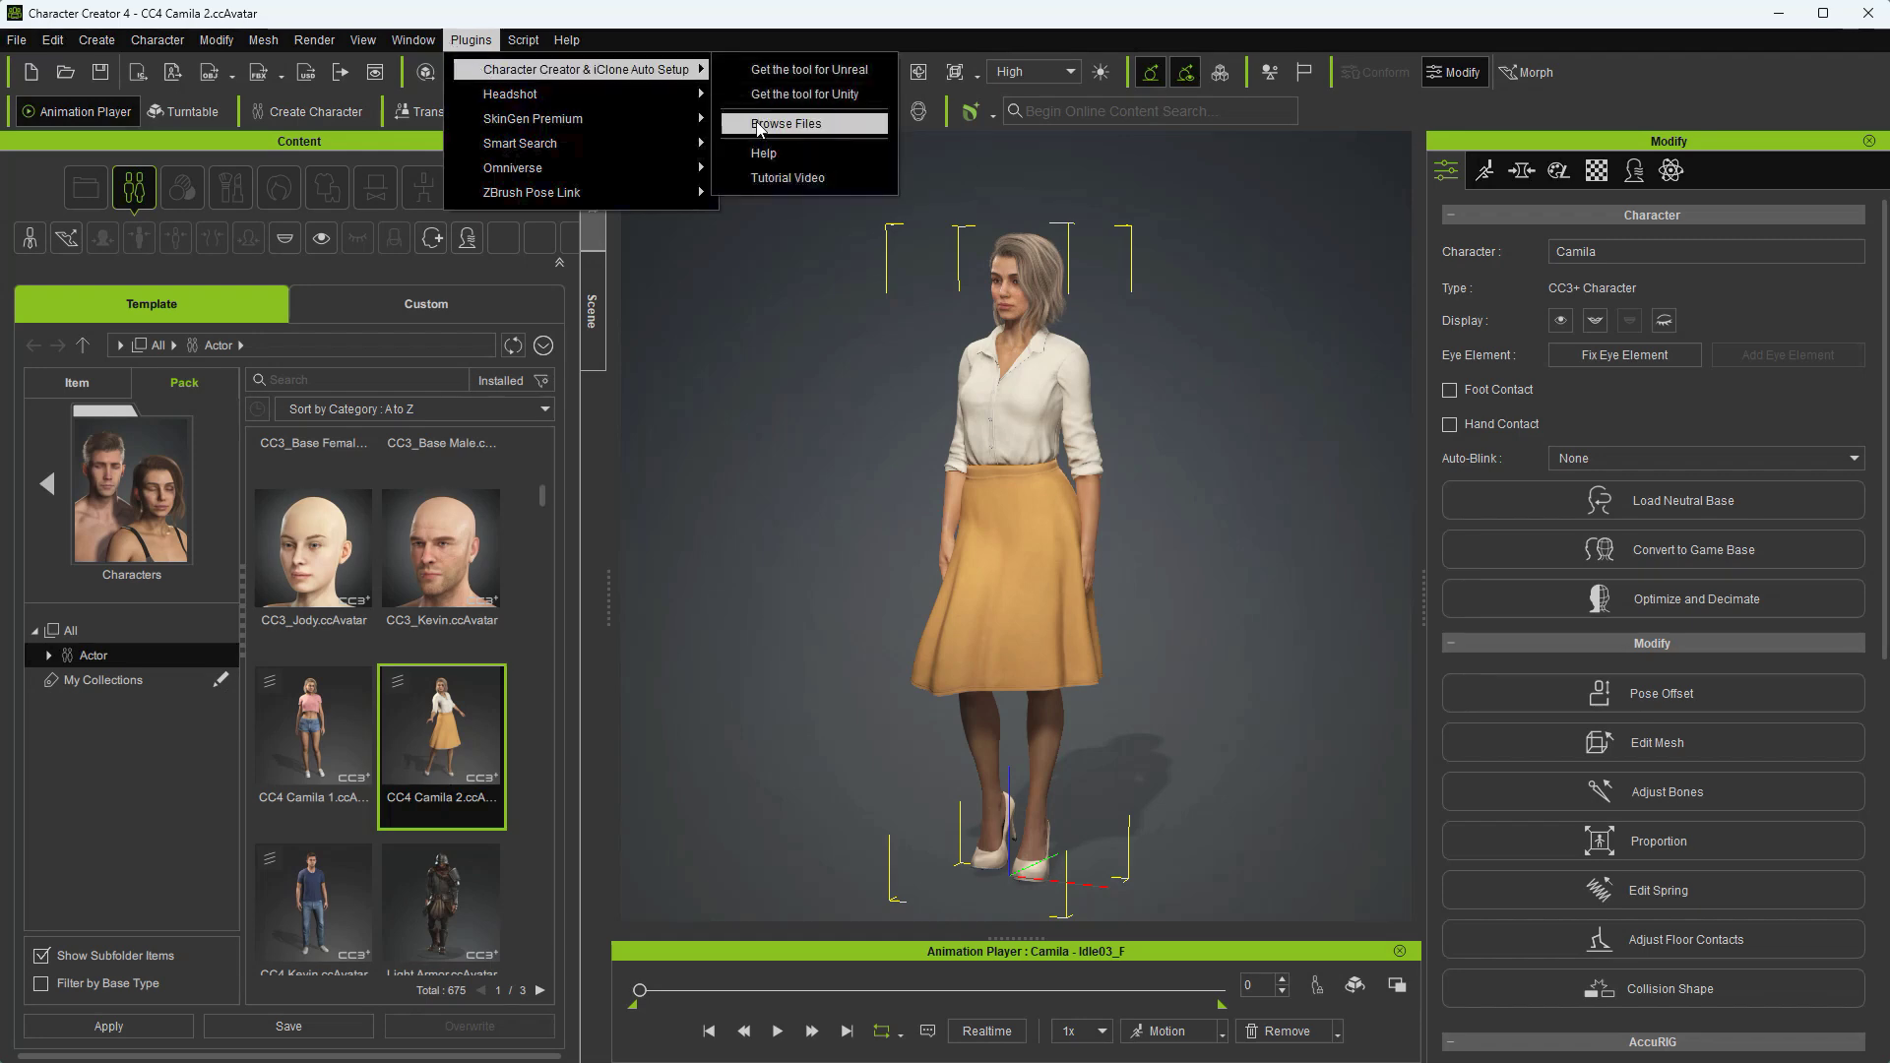
left_click(786, 123)
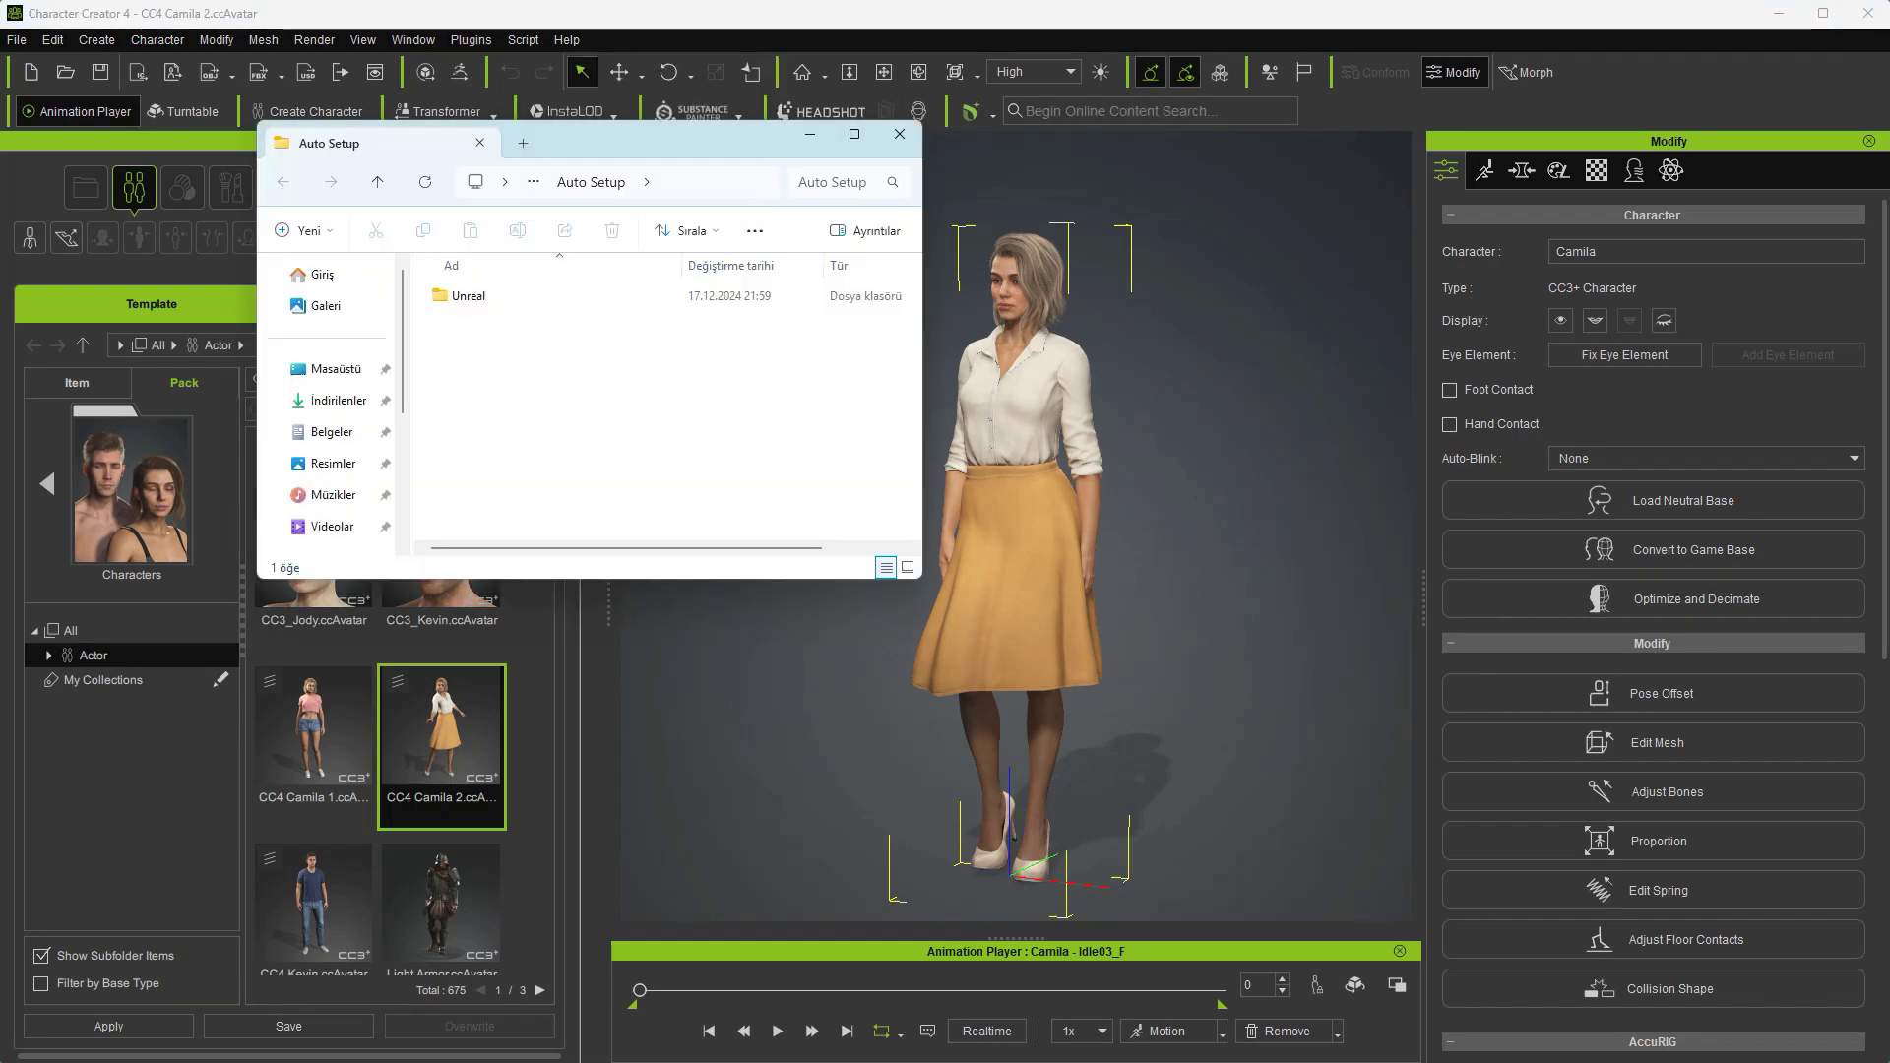
left_click(500, 298)
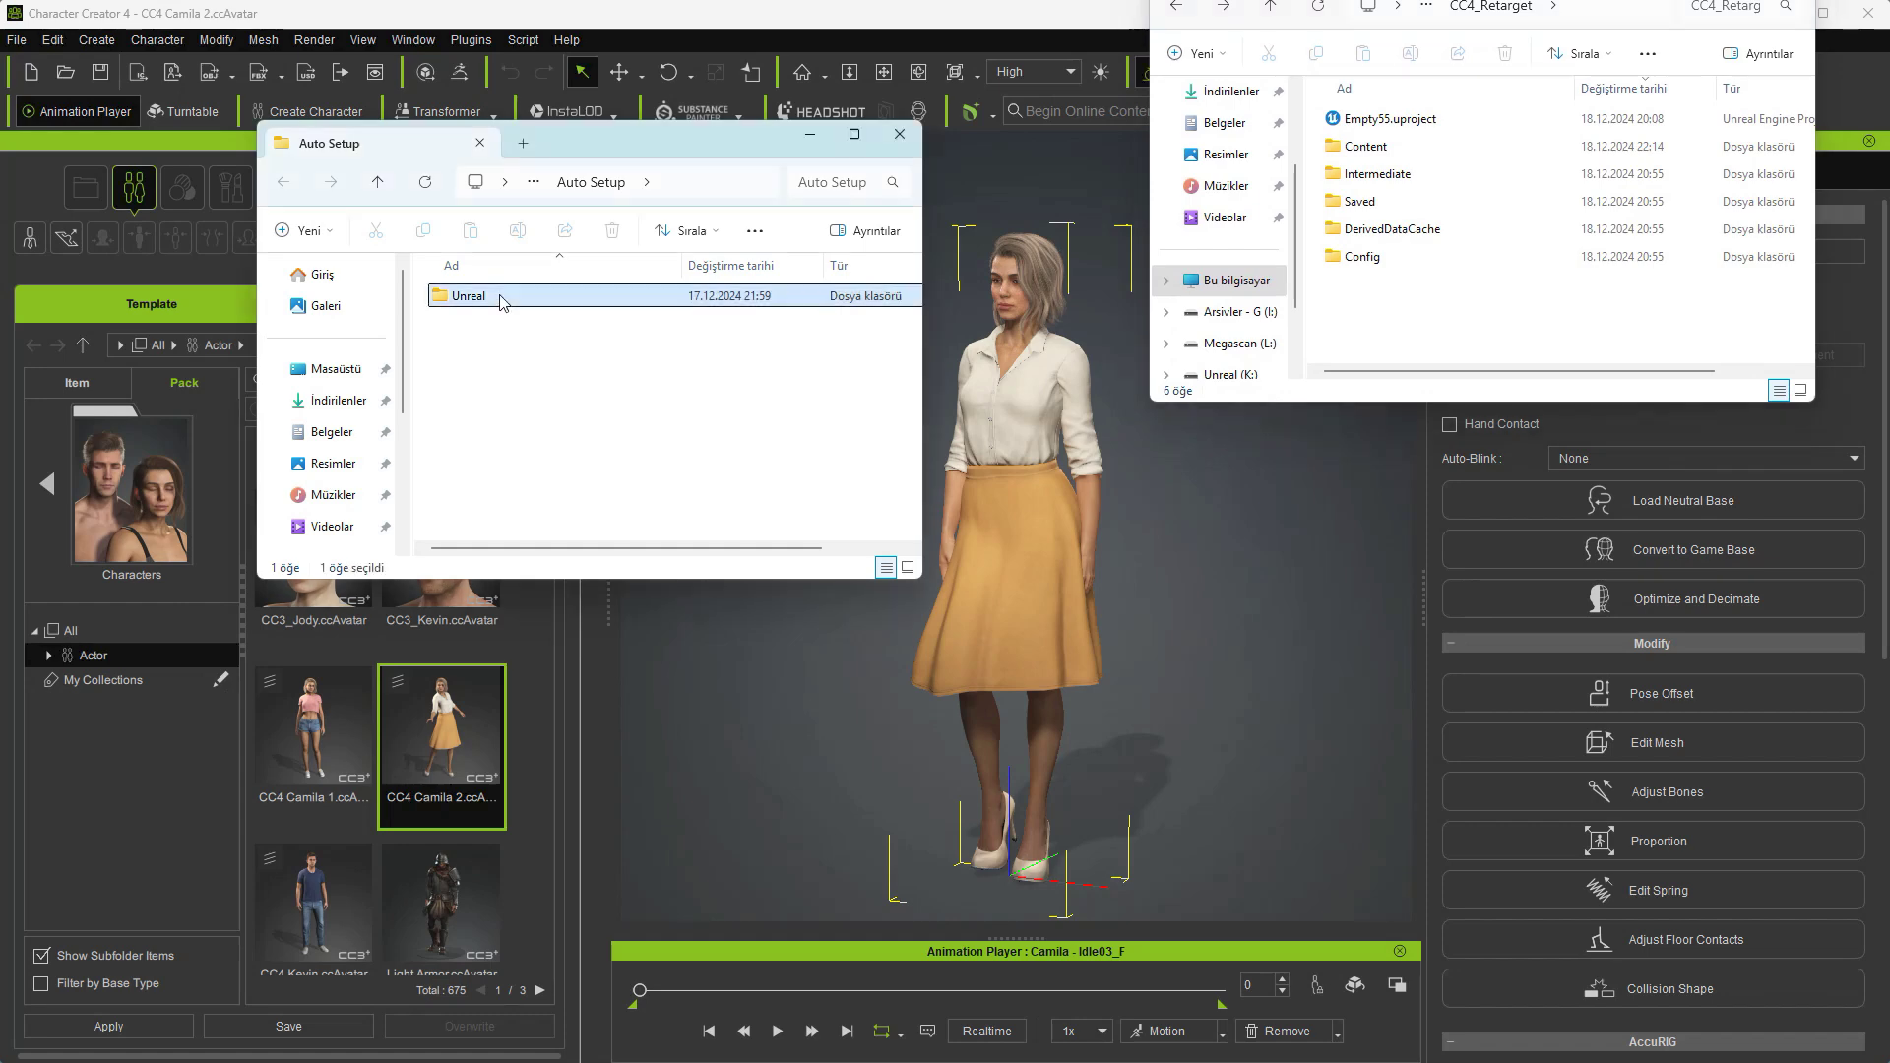
double_click(500, 299)
double_click(519, 461)
- Copy the Content and Plugins folders into CC4_Retarget, then open Empty55.uproject
left_click(473, 323)
left_click(483, 309, "shift")
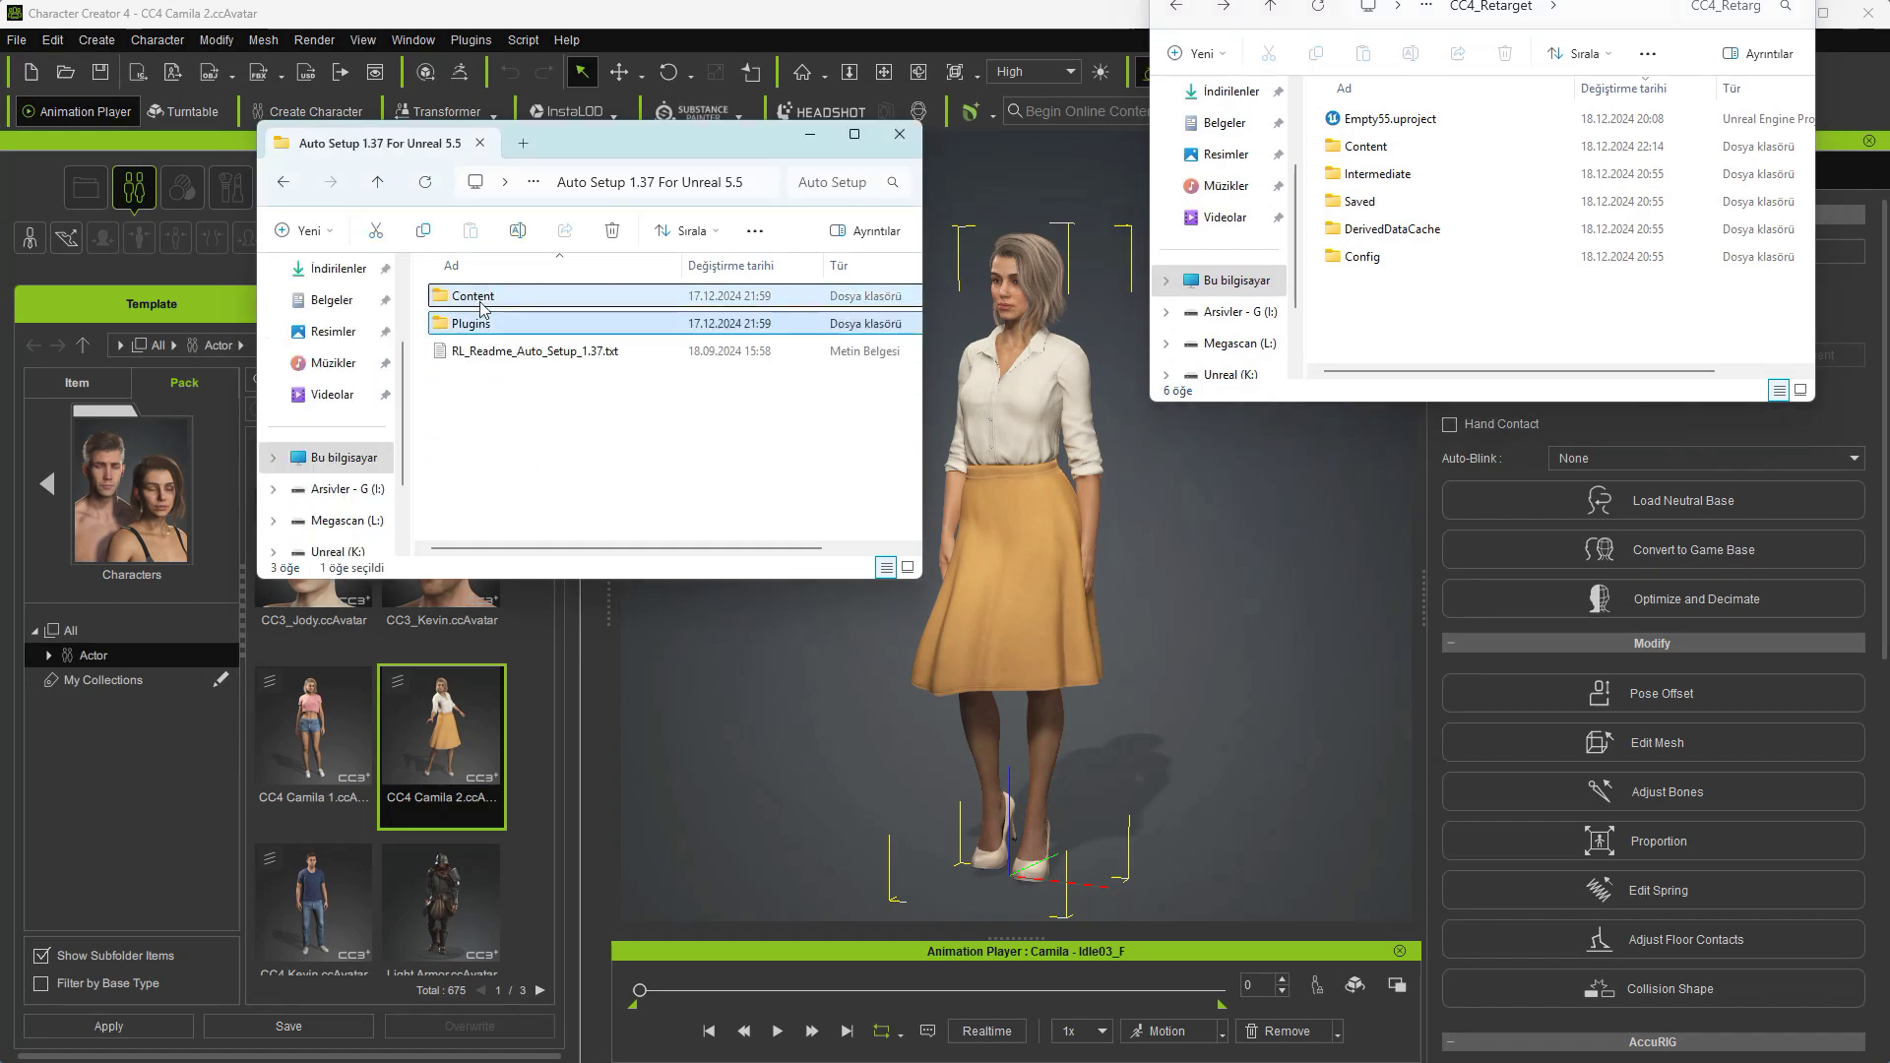
right_click(483, 308)
left_click(573, 323)
right_click(1391, 320)
left_click(1406, 326)
left_click(899, 135)
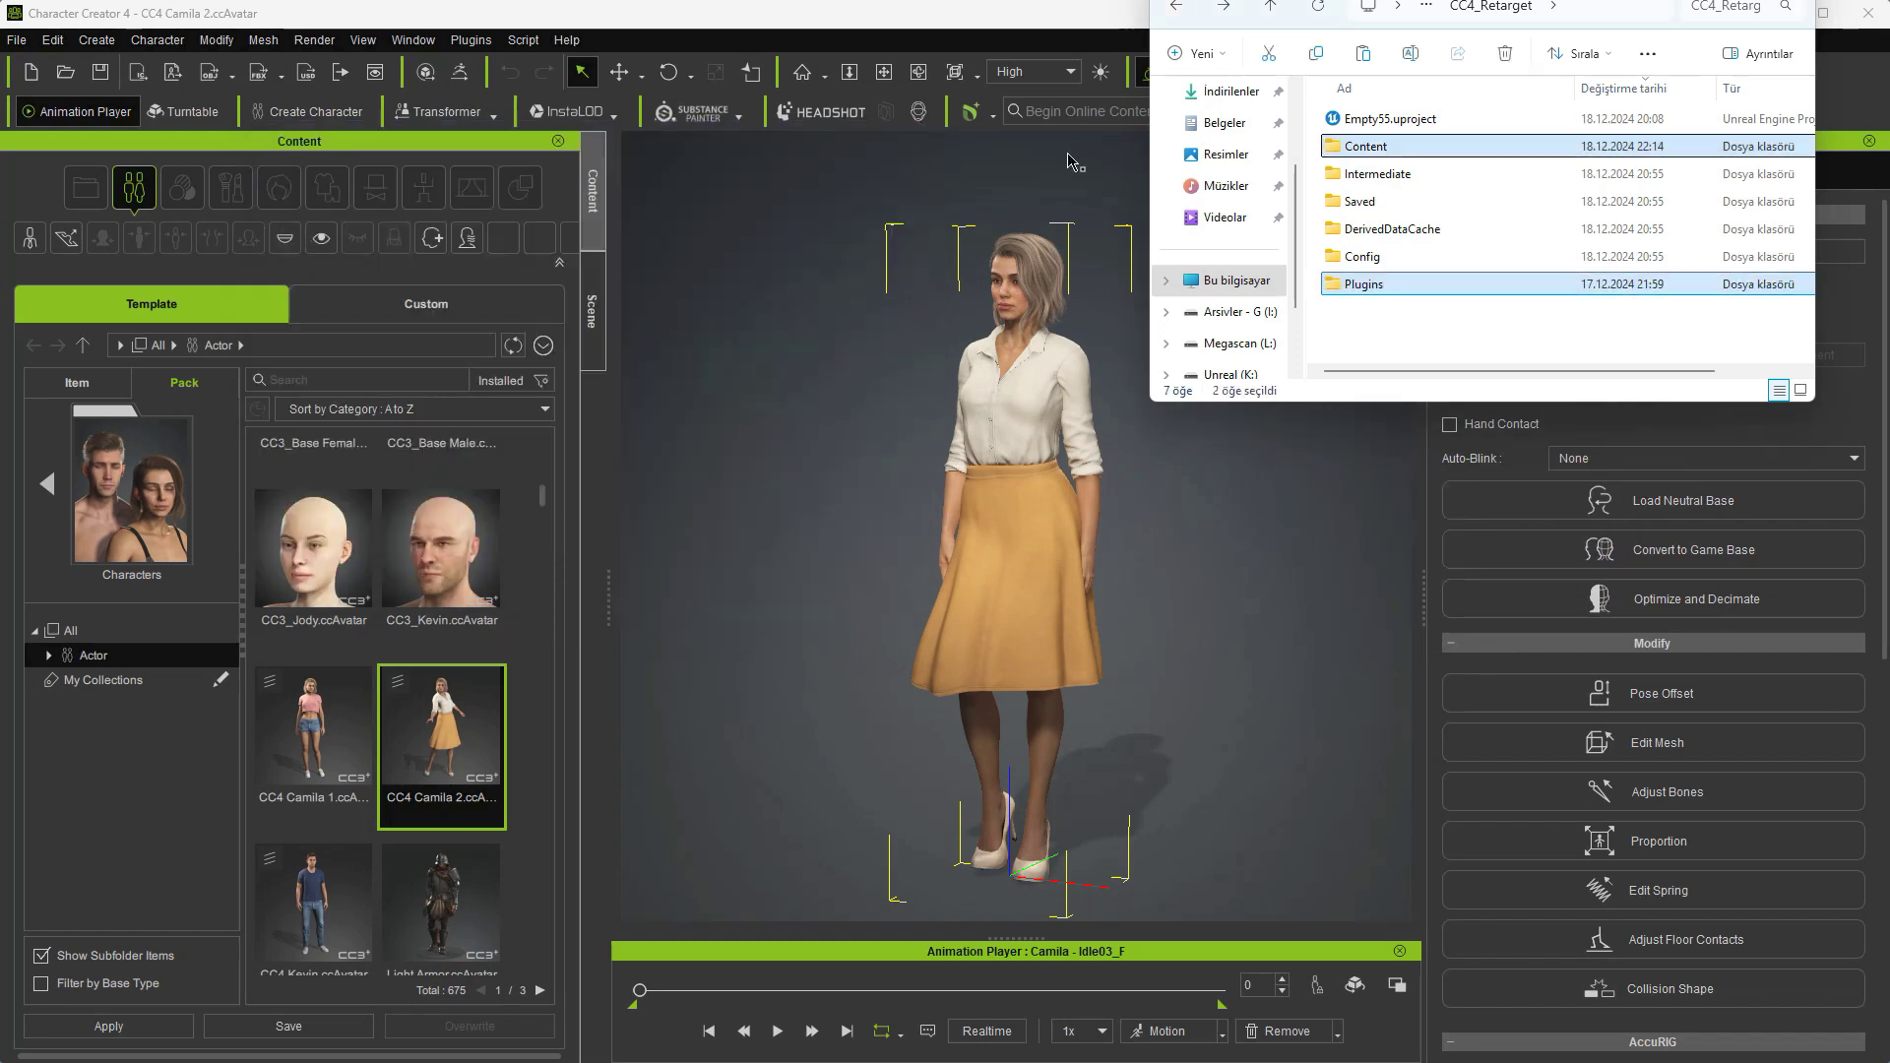
double_click(1390, 119)
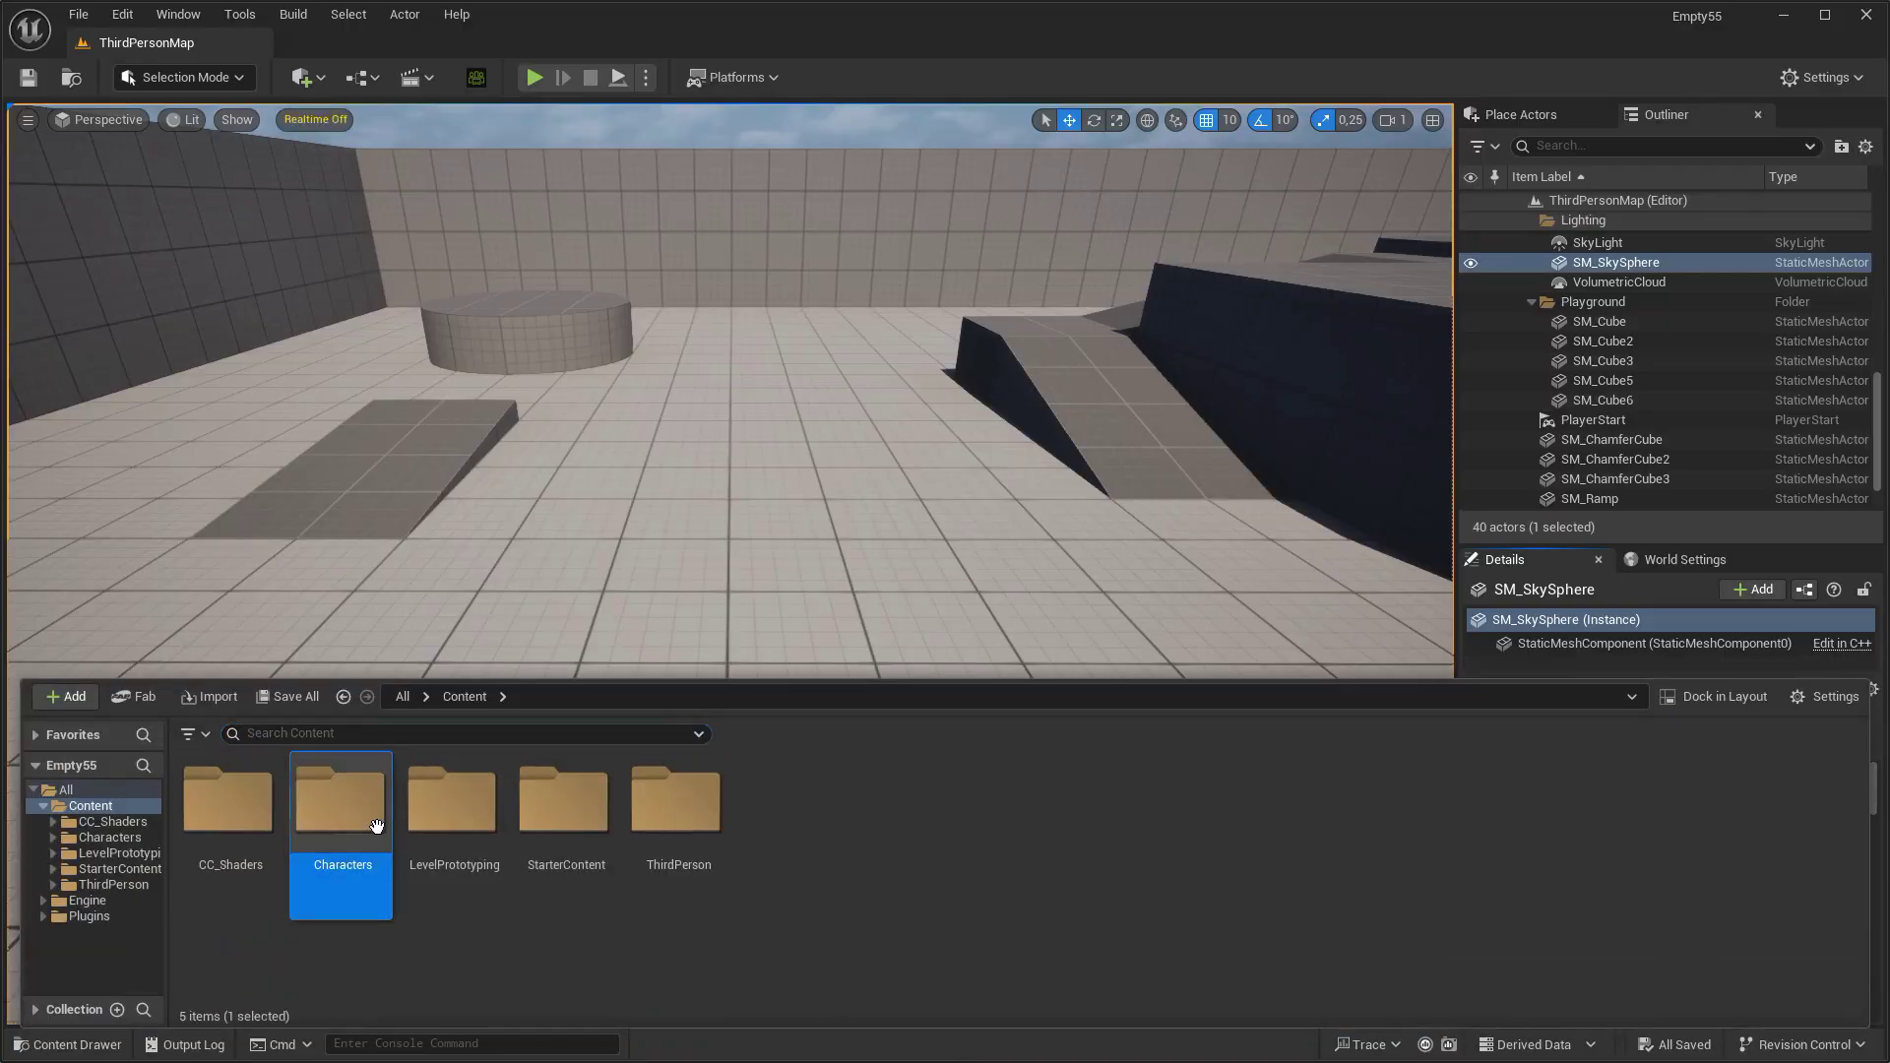
- Open Retarget Animations for MF_Idle in Characters > Mannequins > Animations > Quinn
double_click(340, 799)
double_click(339, 799)
double_click(264, 818)
left_click(350, 829)
double_click(350, 830)
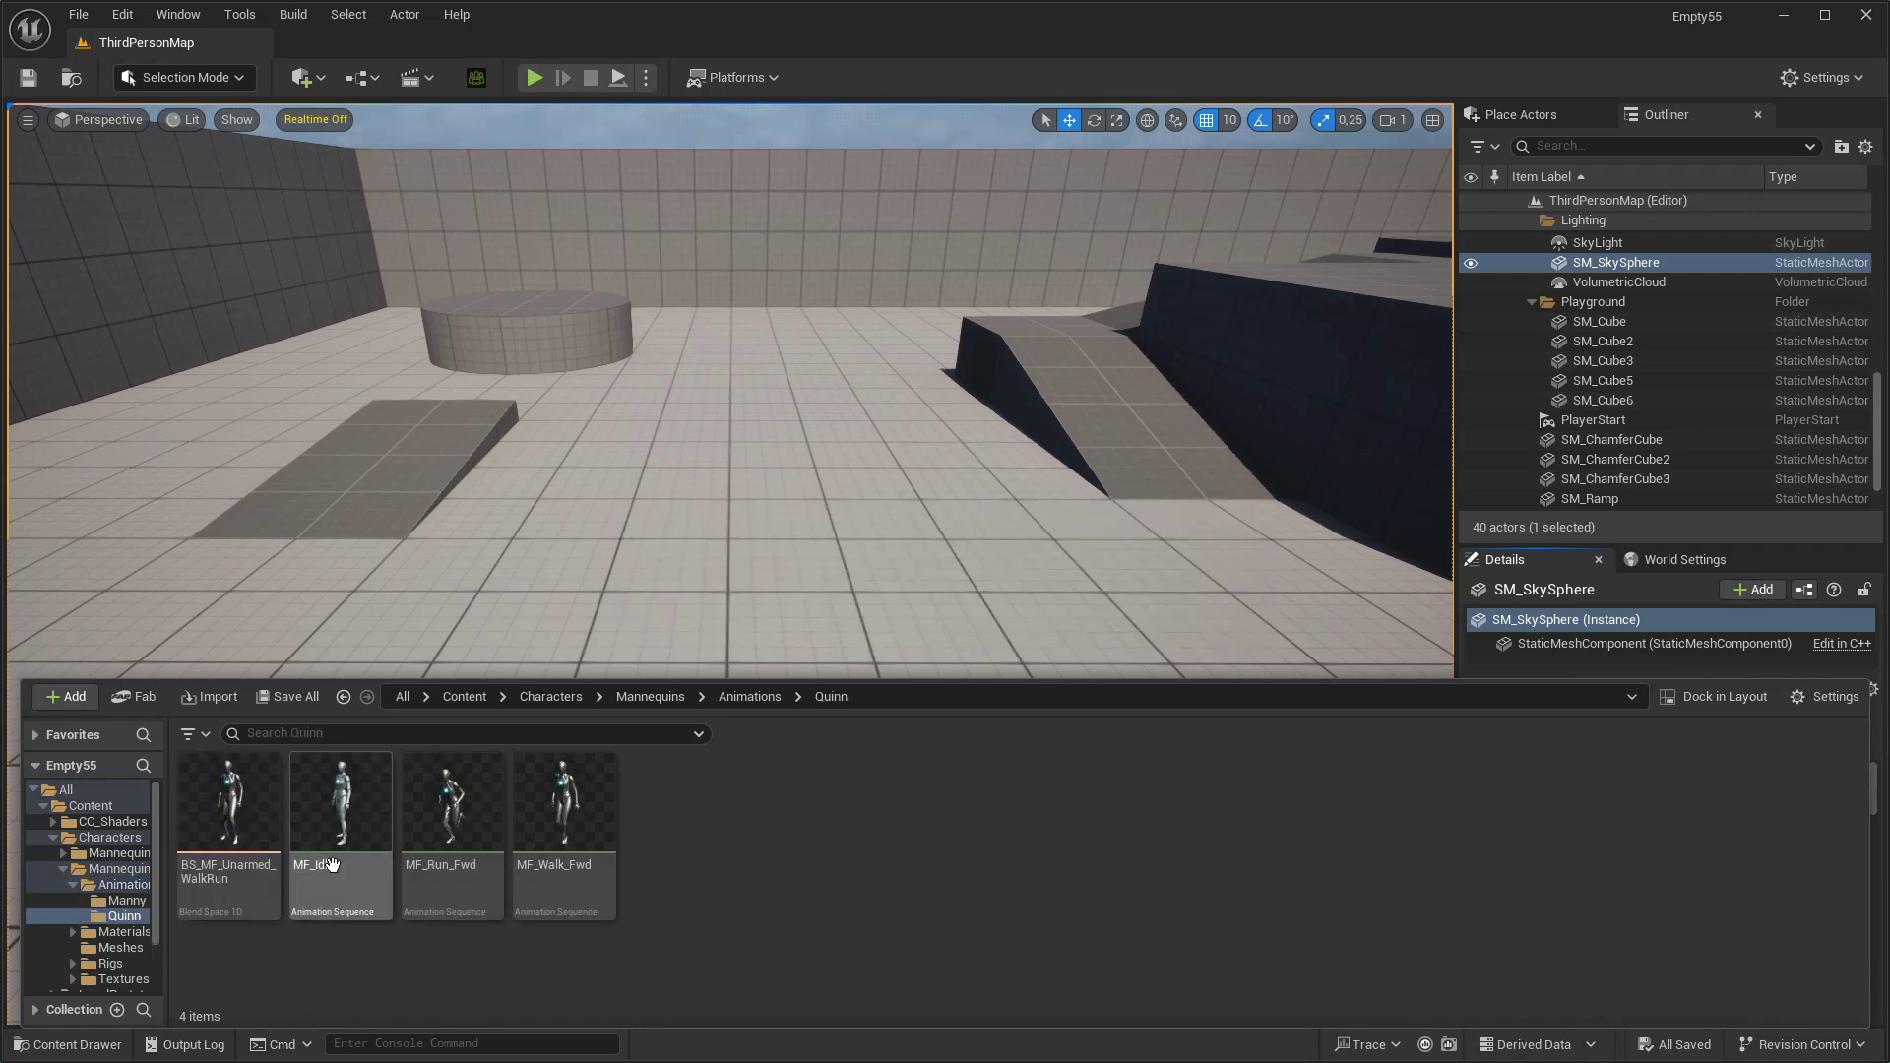
right_click(355, 861)
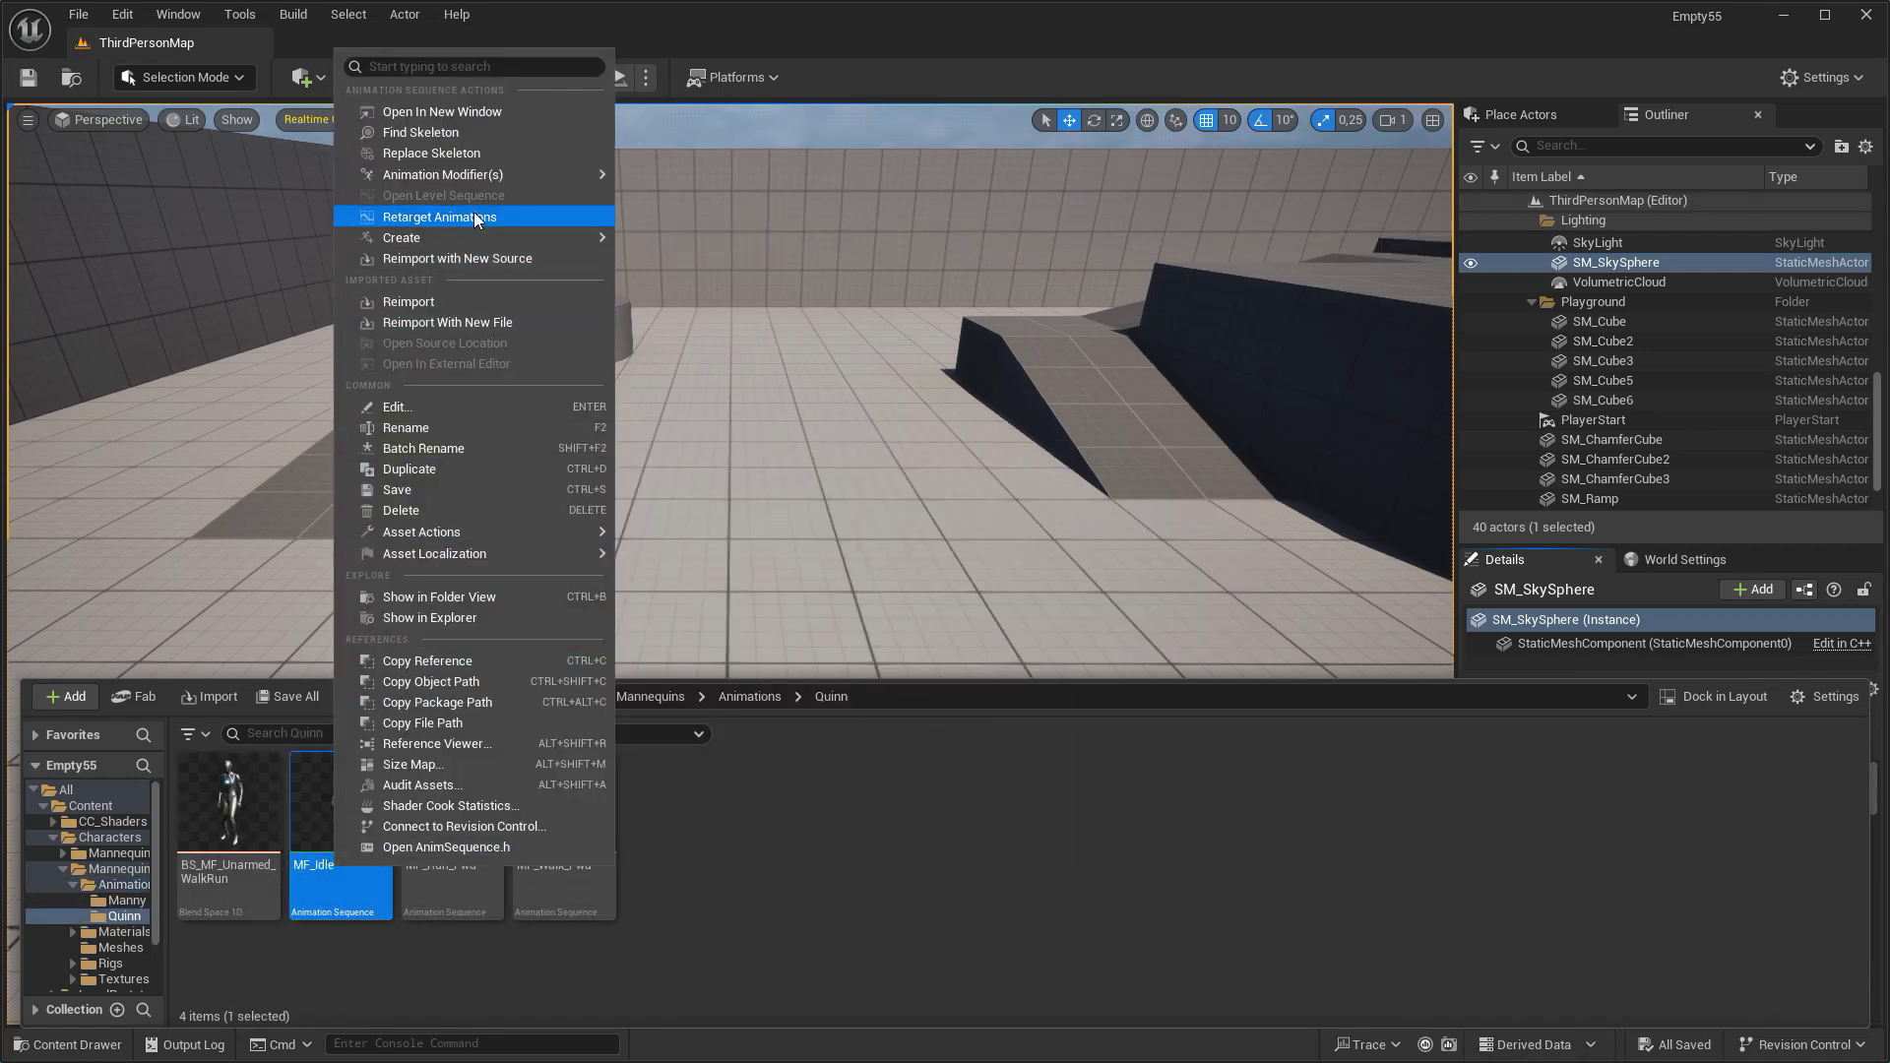
left_click(475, 214)
- Target SK_Mannequin and export the retarget assets into a new Content/Rigs folder
left_click(1386, 372)
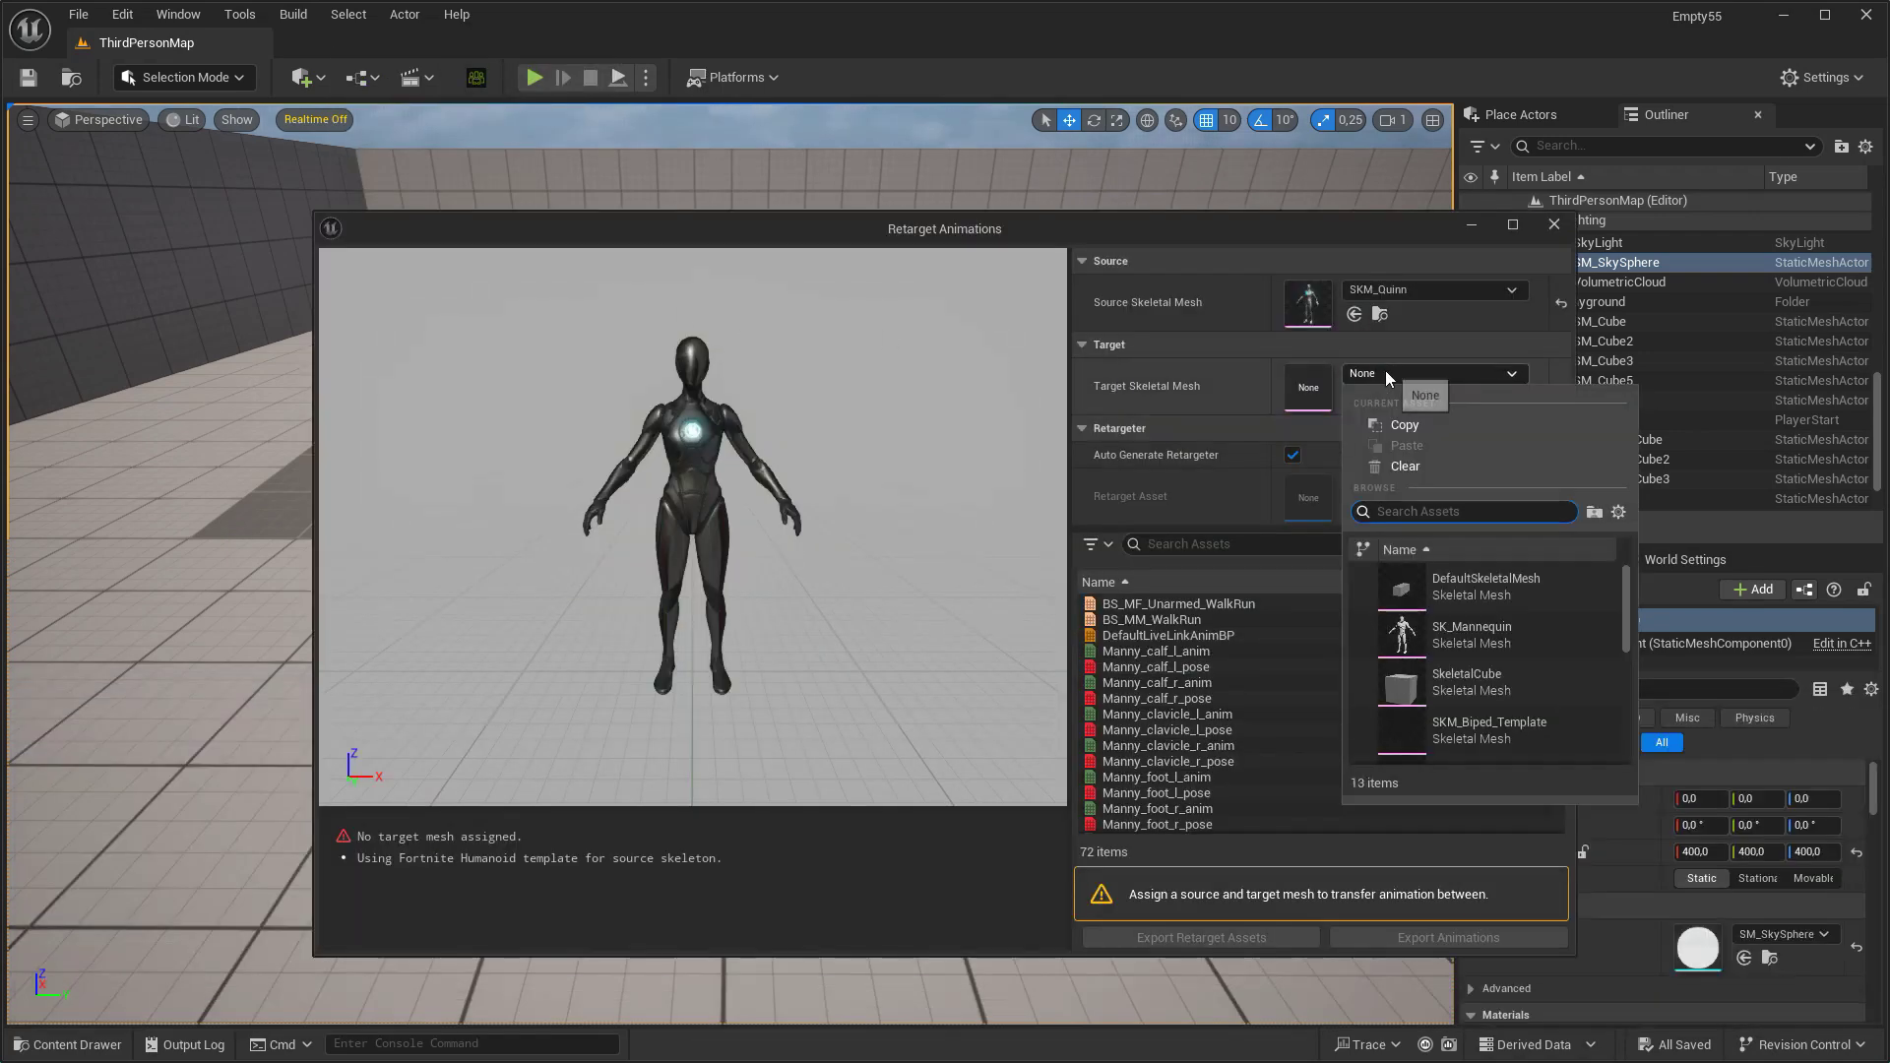
left_click(1474, 612)
left_click(1220, 937)
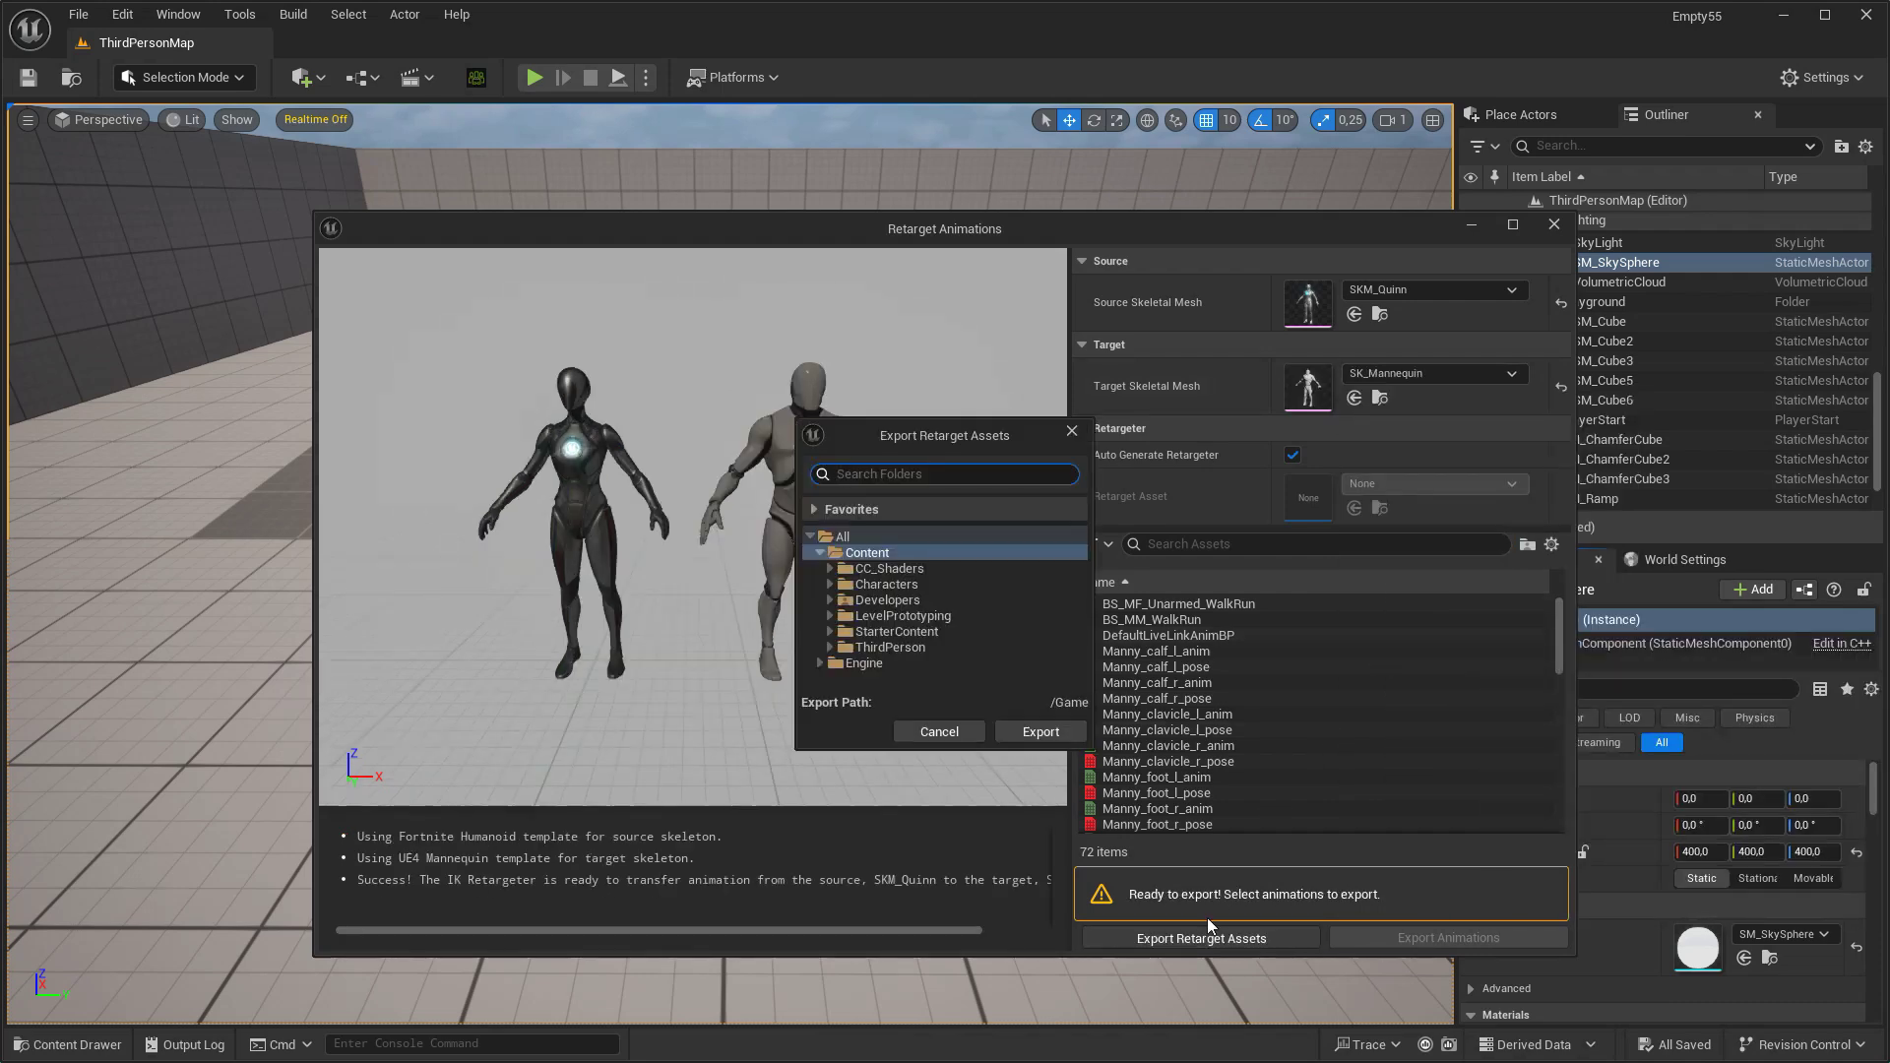
right_click(884, 556)
left_click(960, 575)
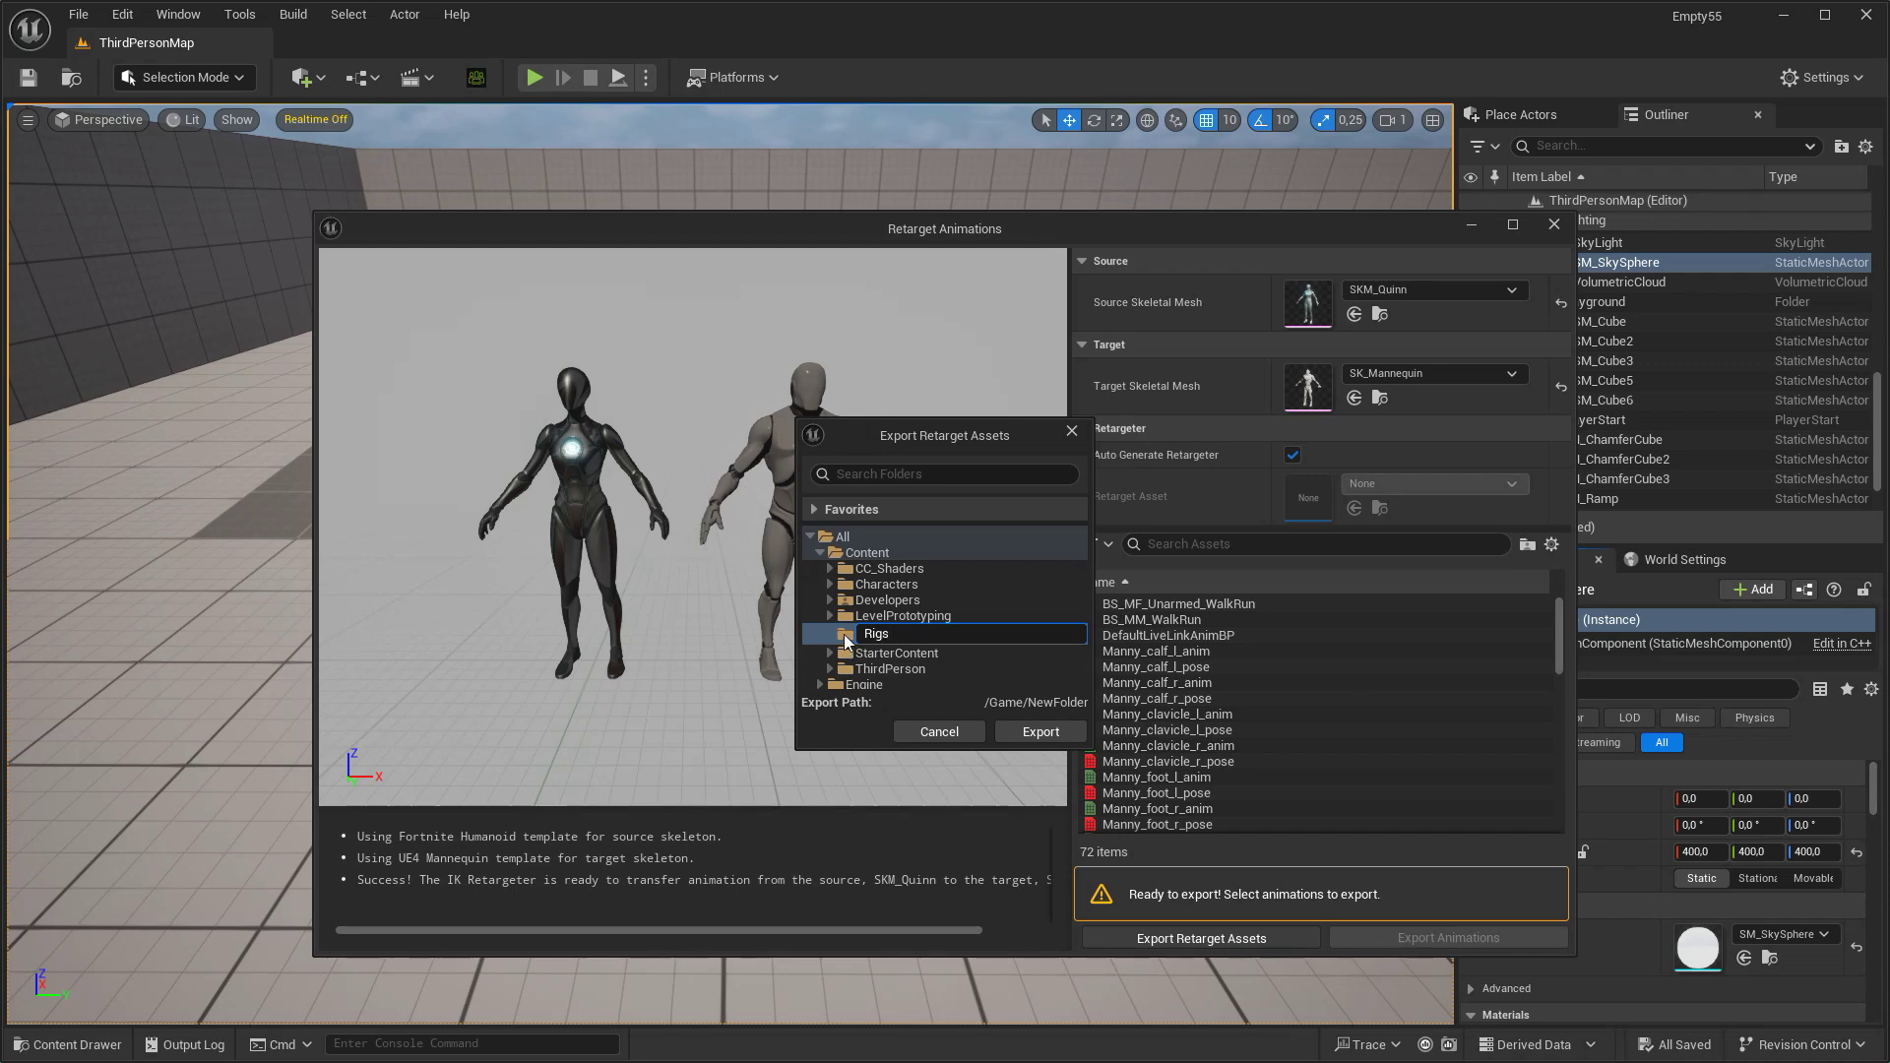
key("Return")
left_click(1040, 735)
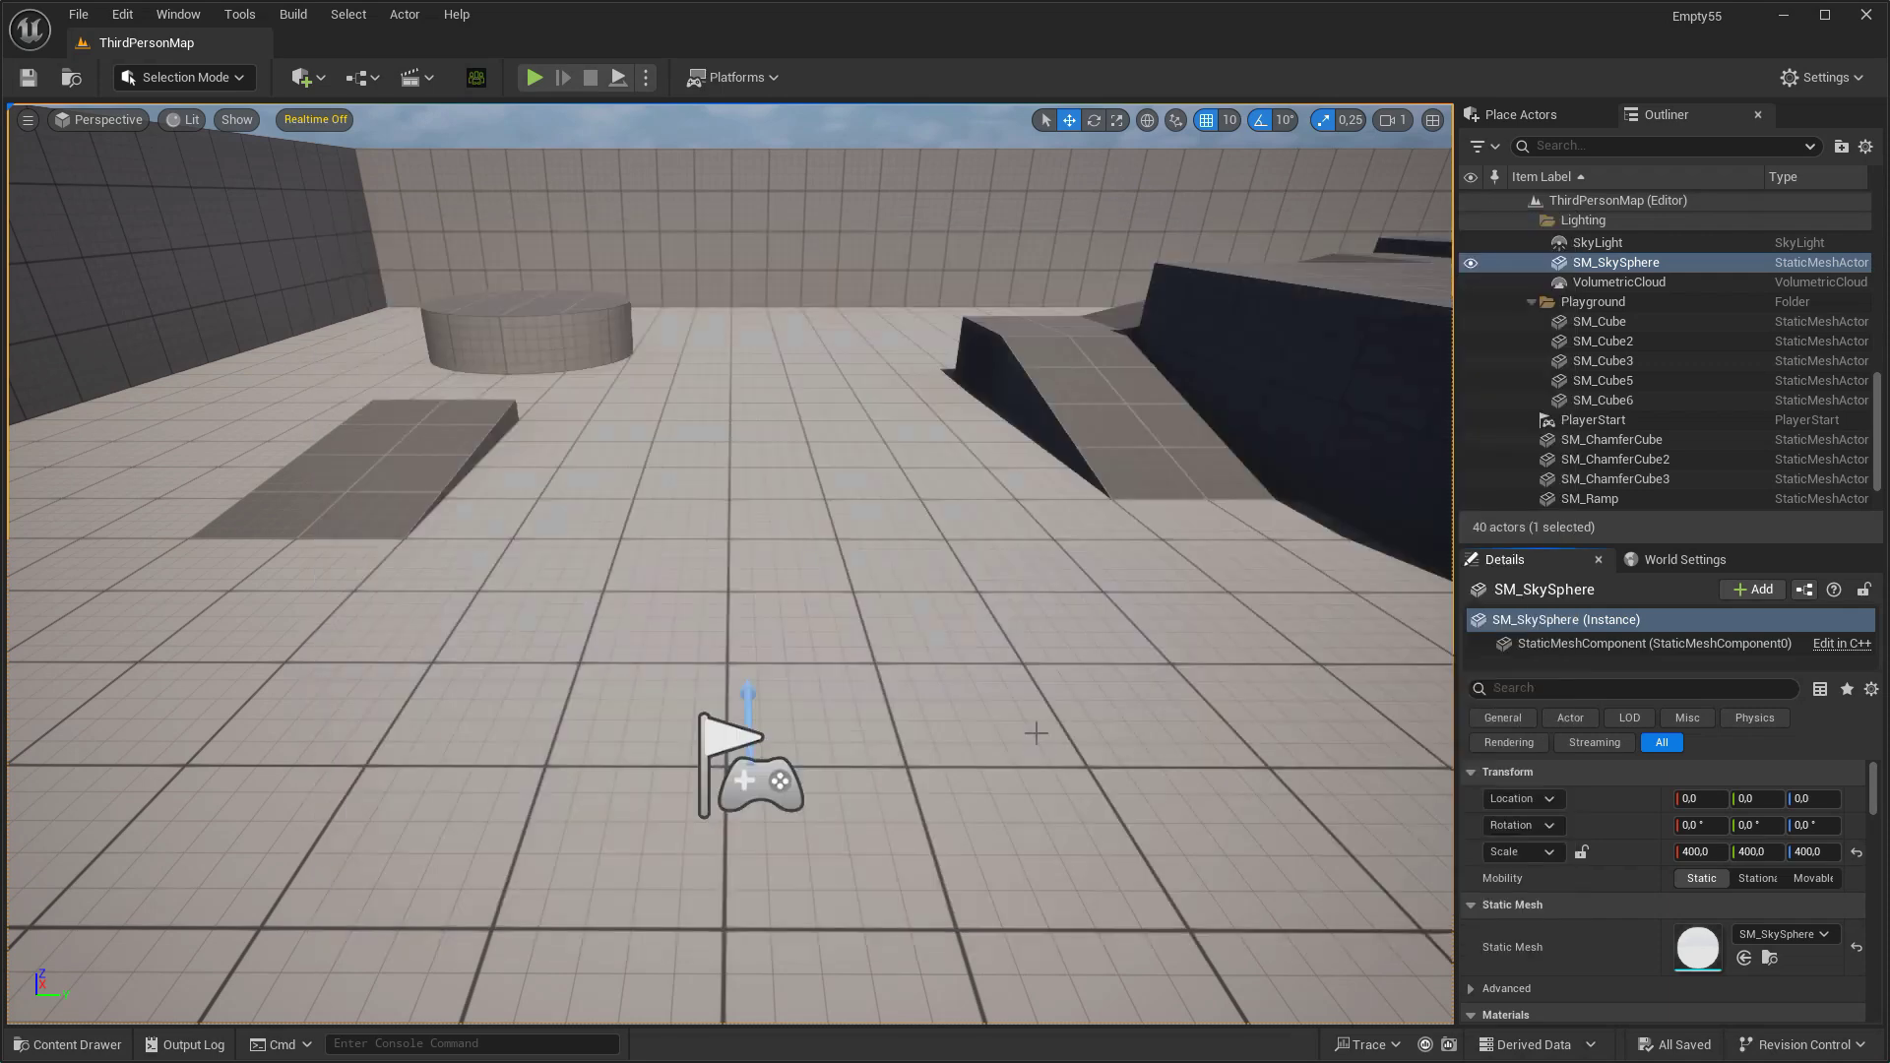
- Copy BP_ThirdPersonCharacter from ThirdPerson > Blueprints into the Content folder
left_click(1147, 460)
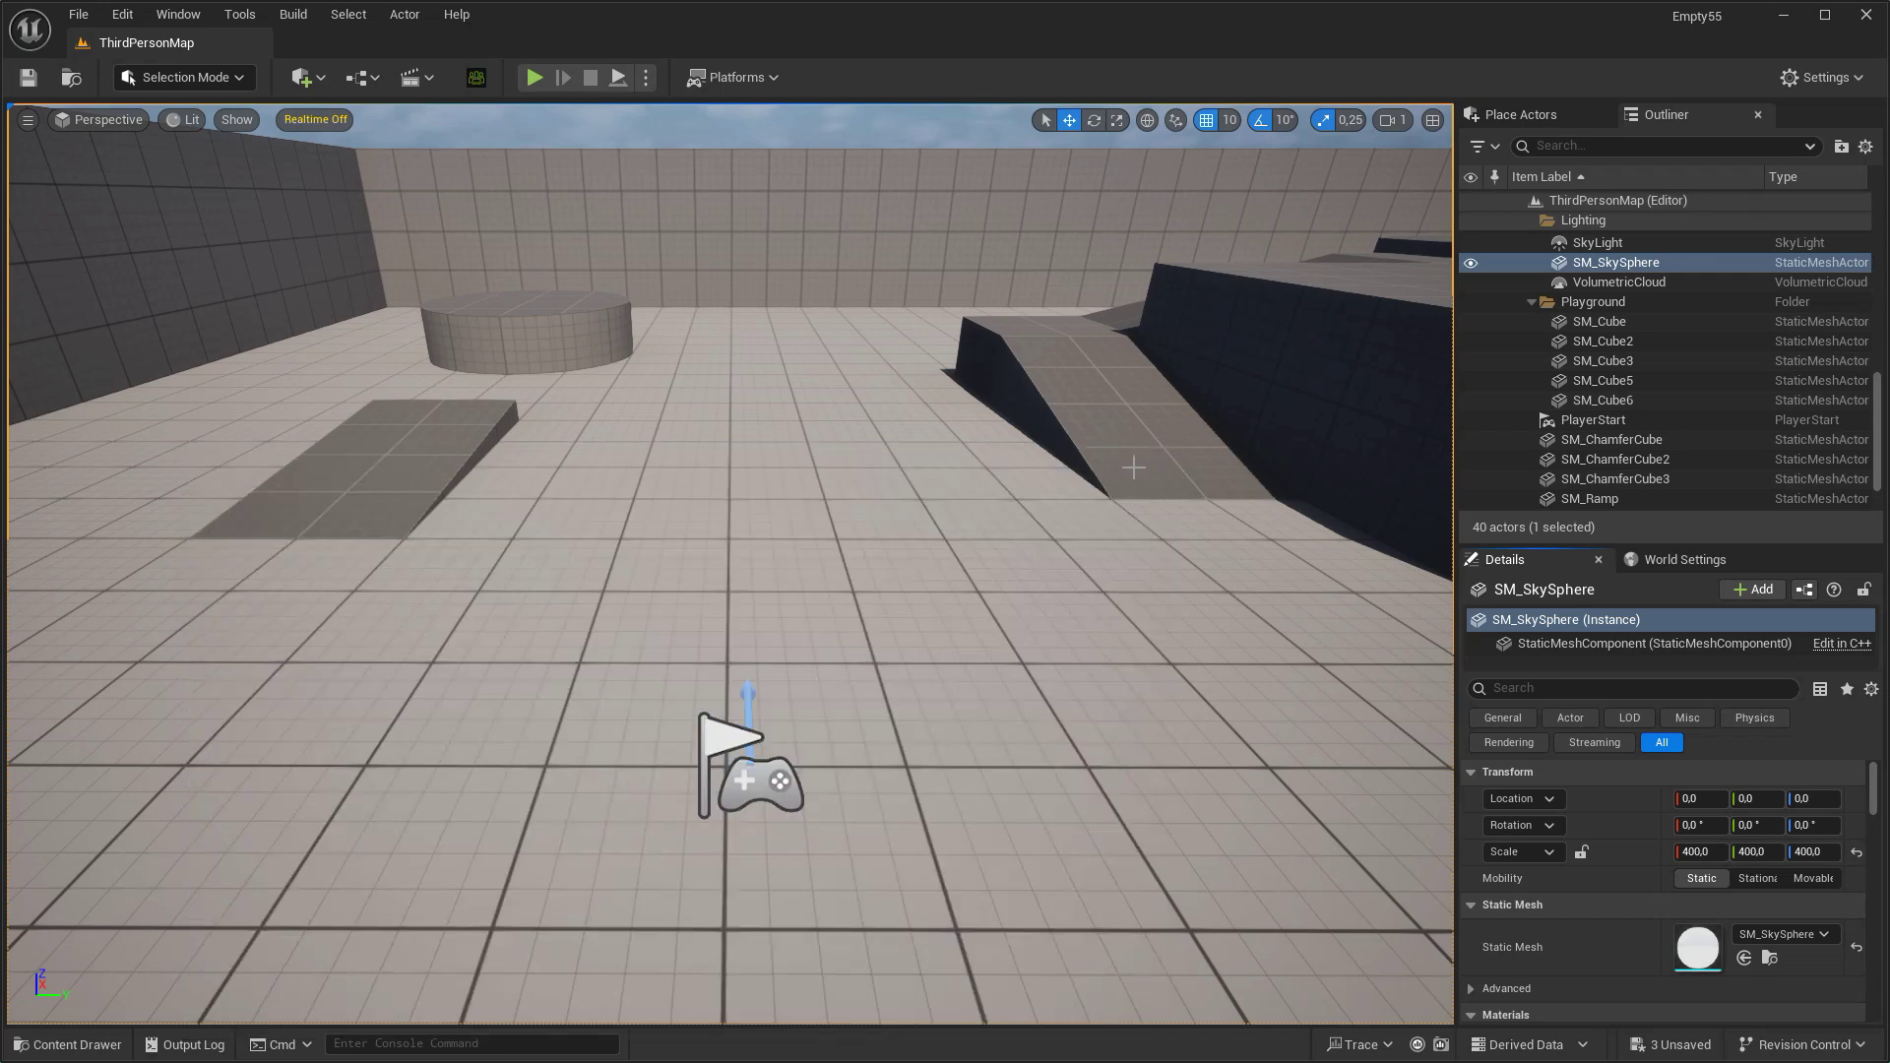
key("ctrl+space")
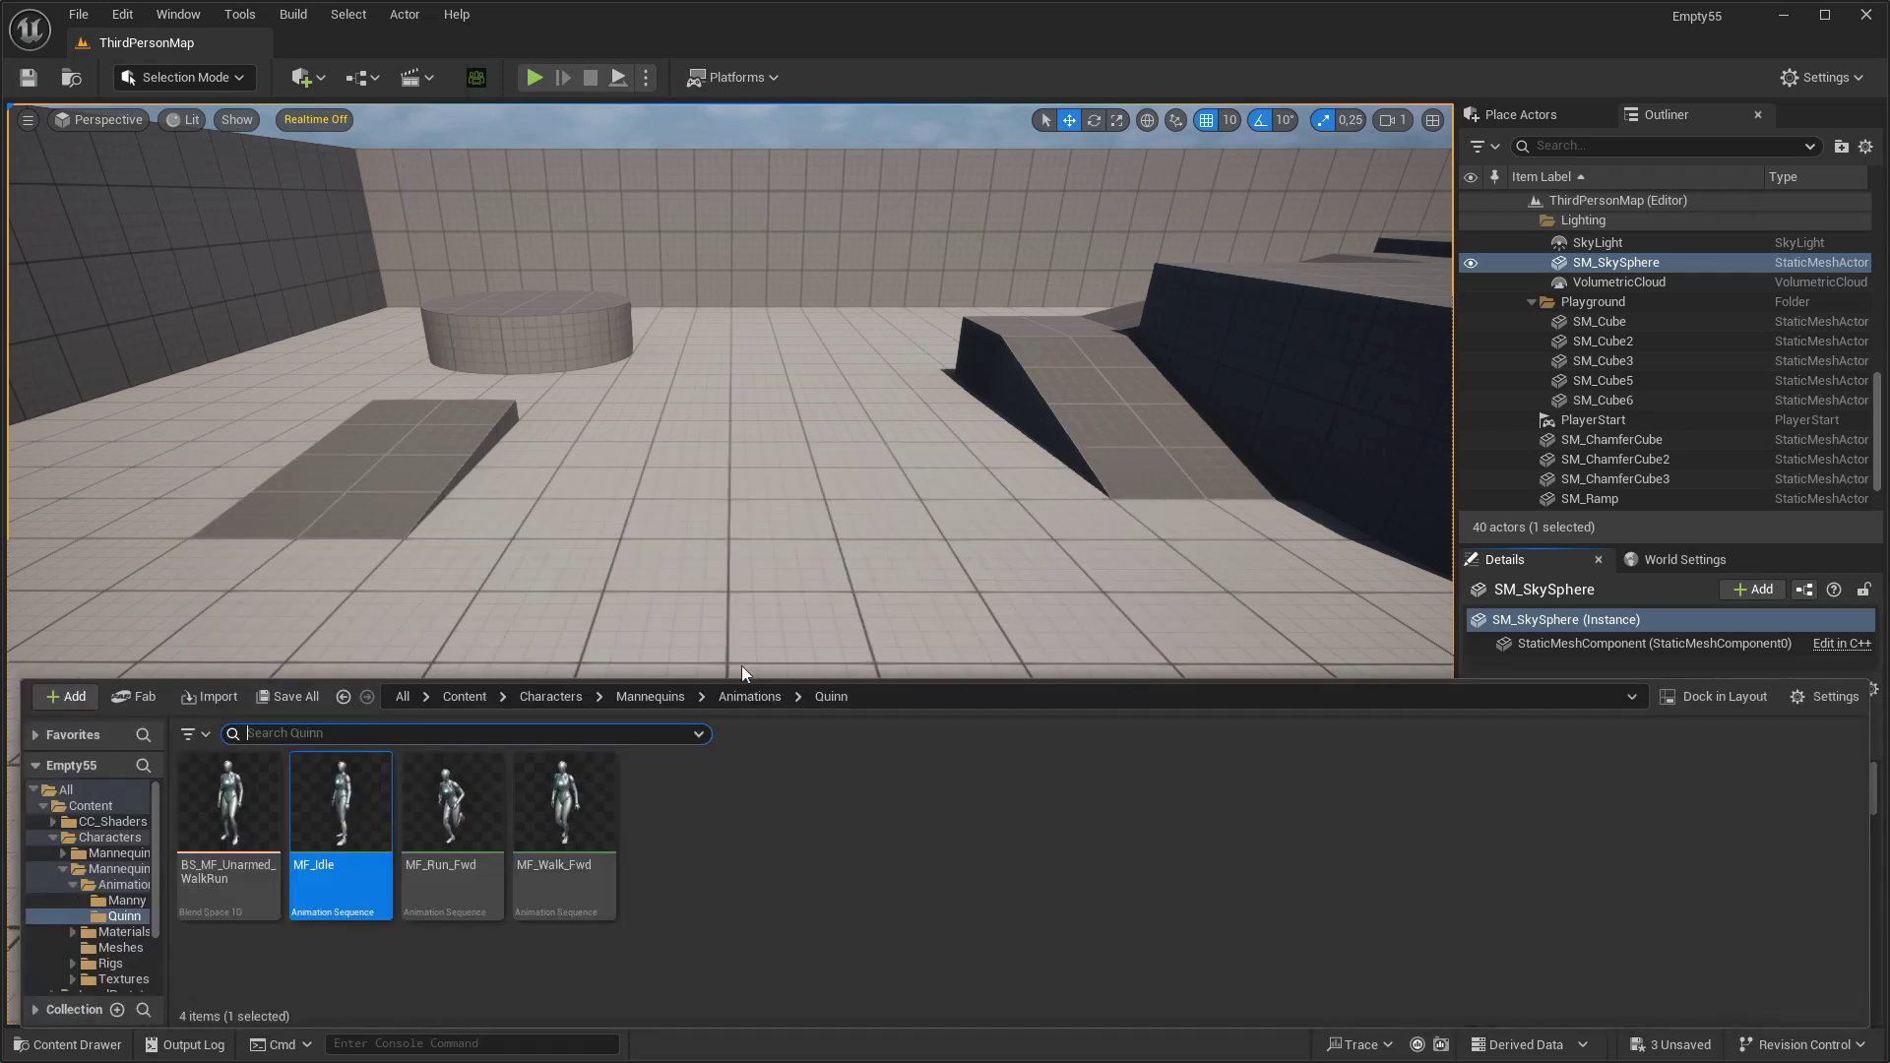
left_click(479, 701)
double_click(790, 802)
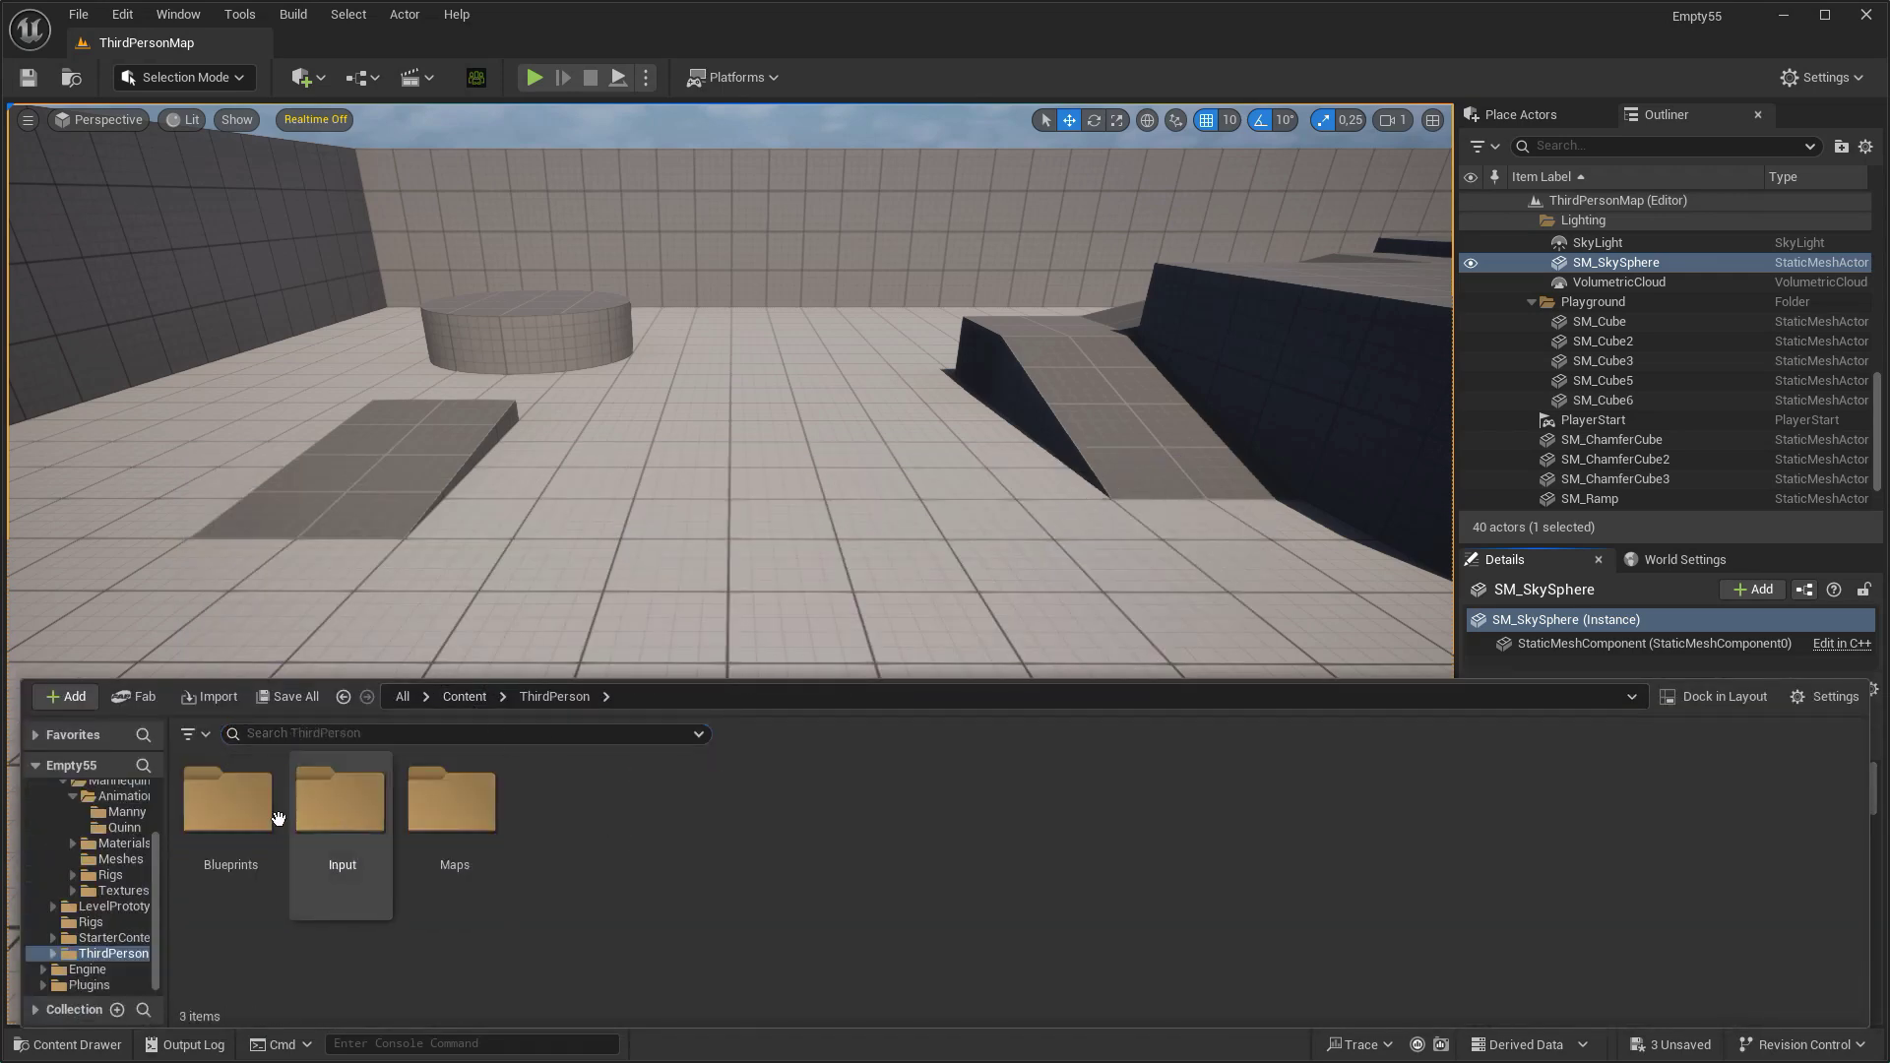
double_click(258, 812)
left_click_drag(267, 820, 109, 814)
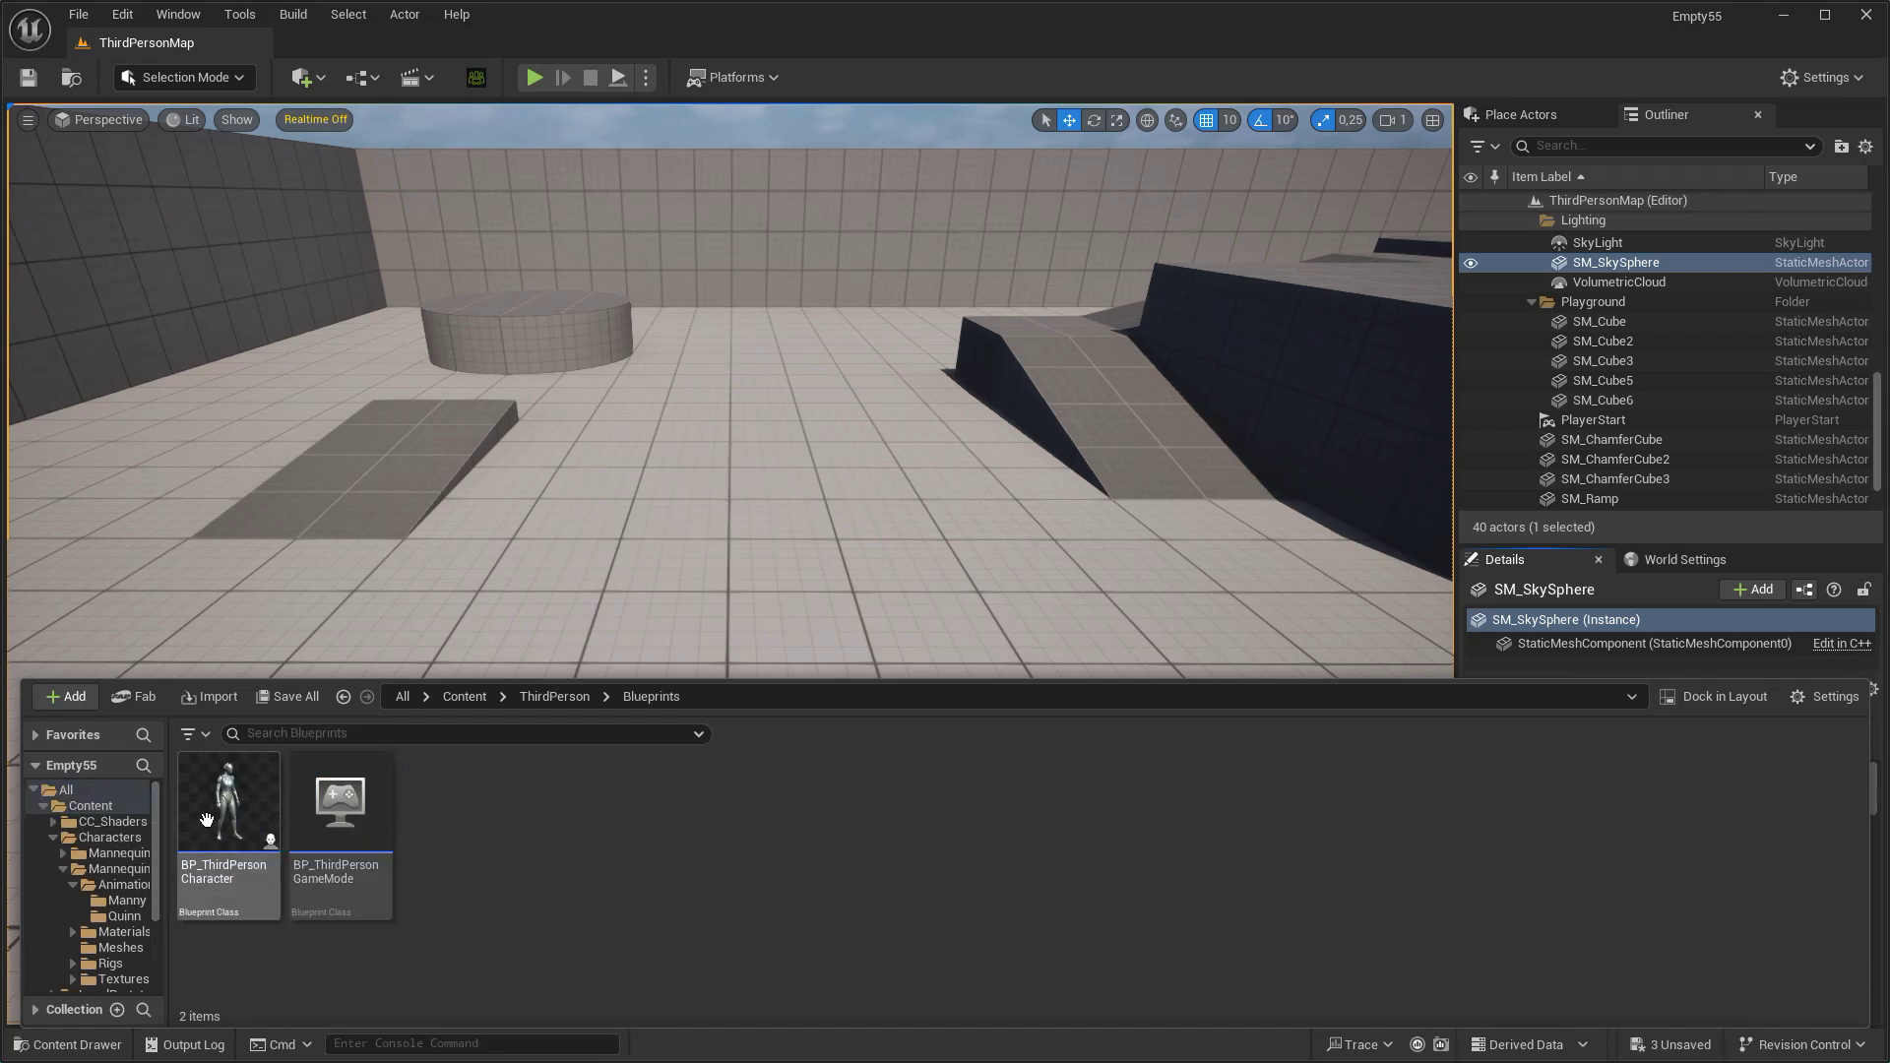
left_click(148, 871)
- Rename the copied Blueprint in Content to BP_CC4_Character
left_click(108, 812)
left_click(901, 837)
left_click(895, 872)
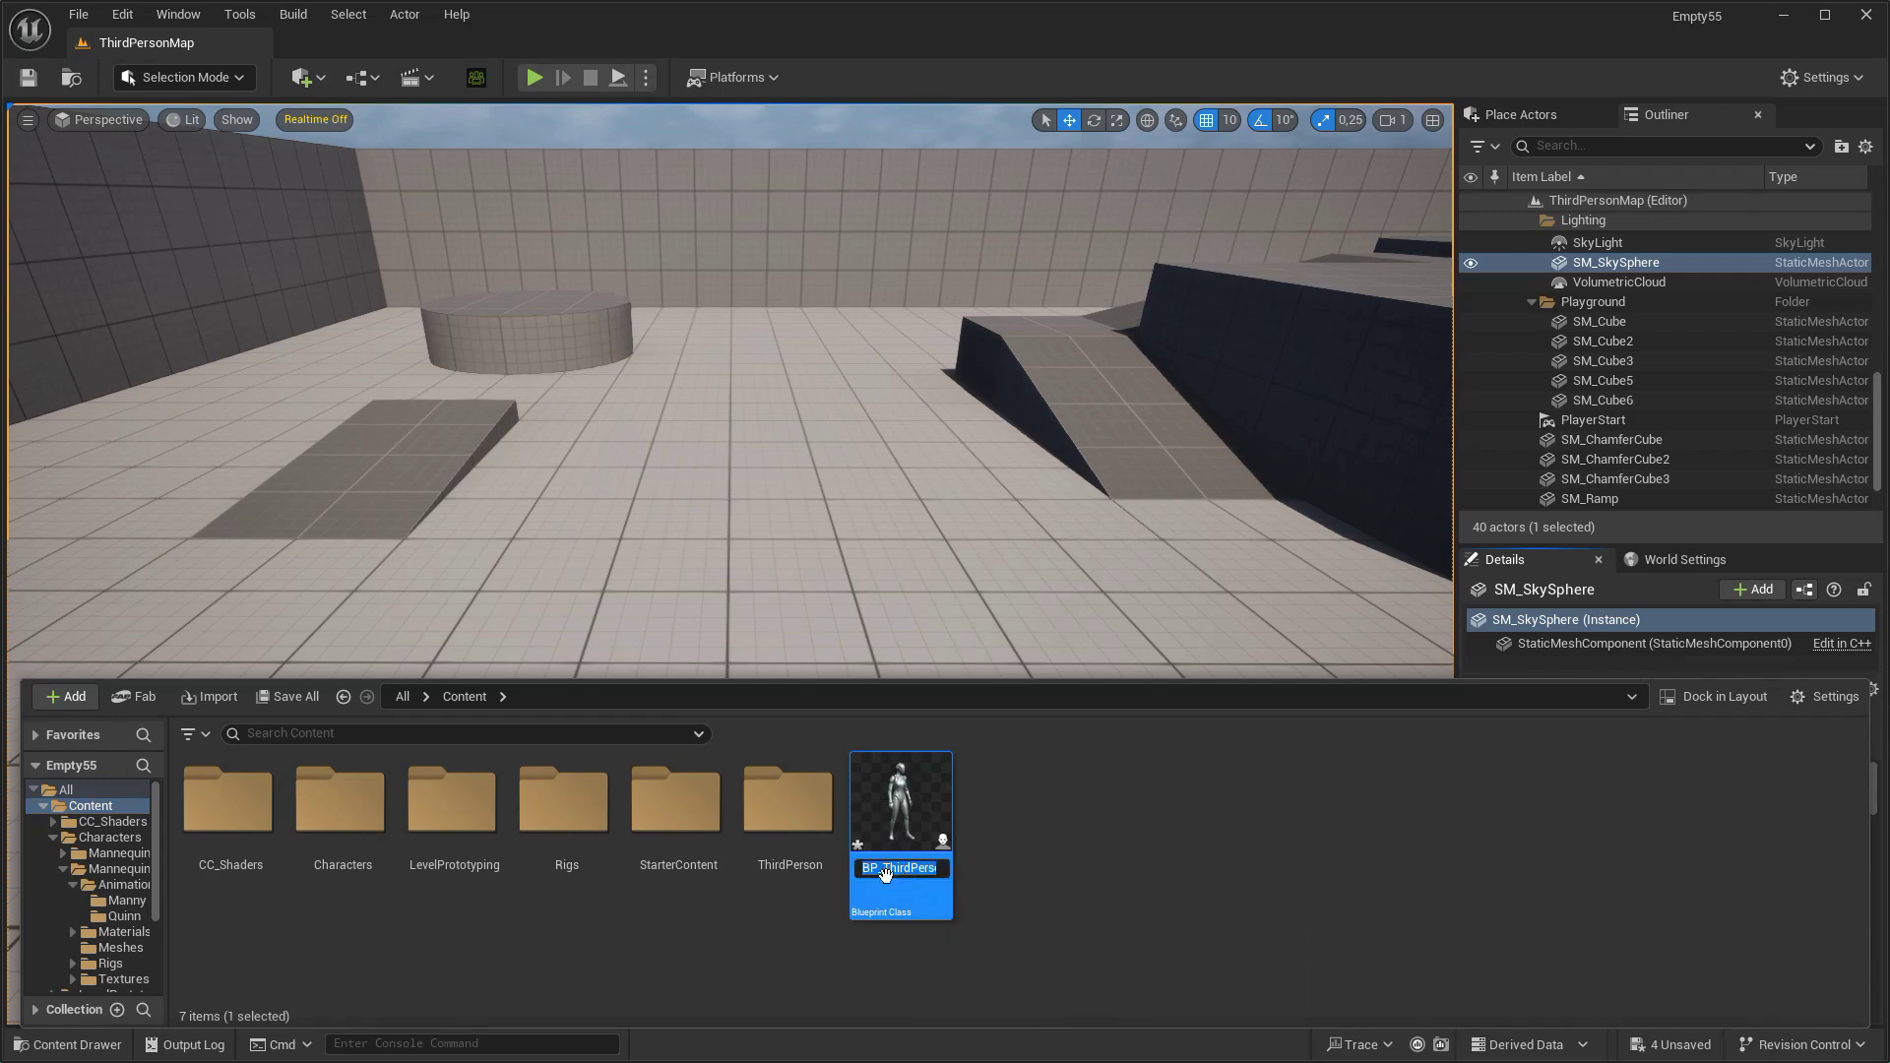
left_click_drag(889, 871, 1107, 871)
type("BP_CC")
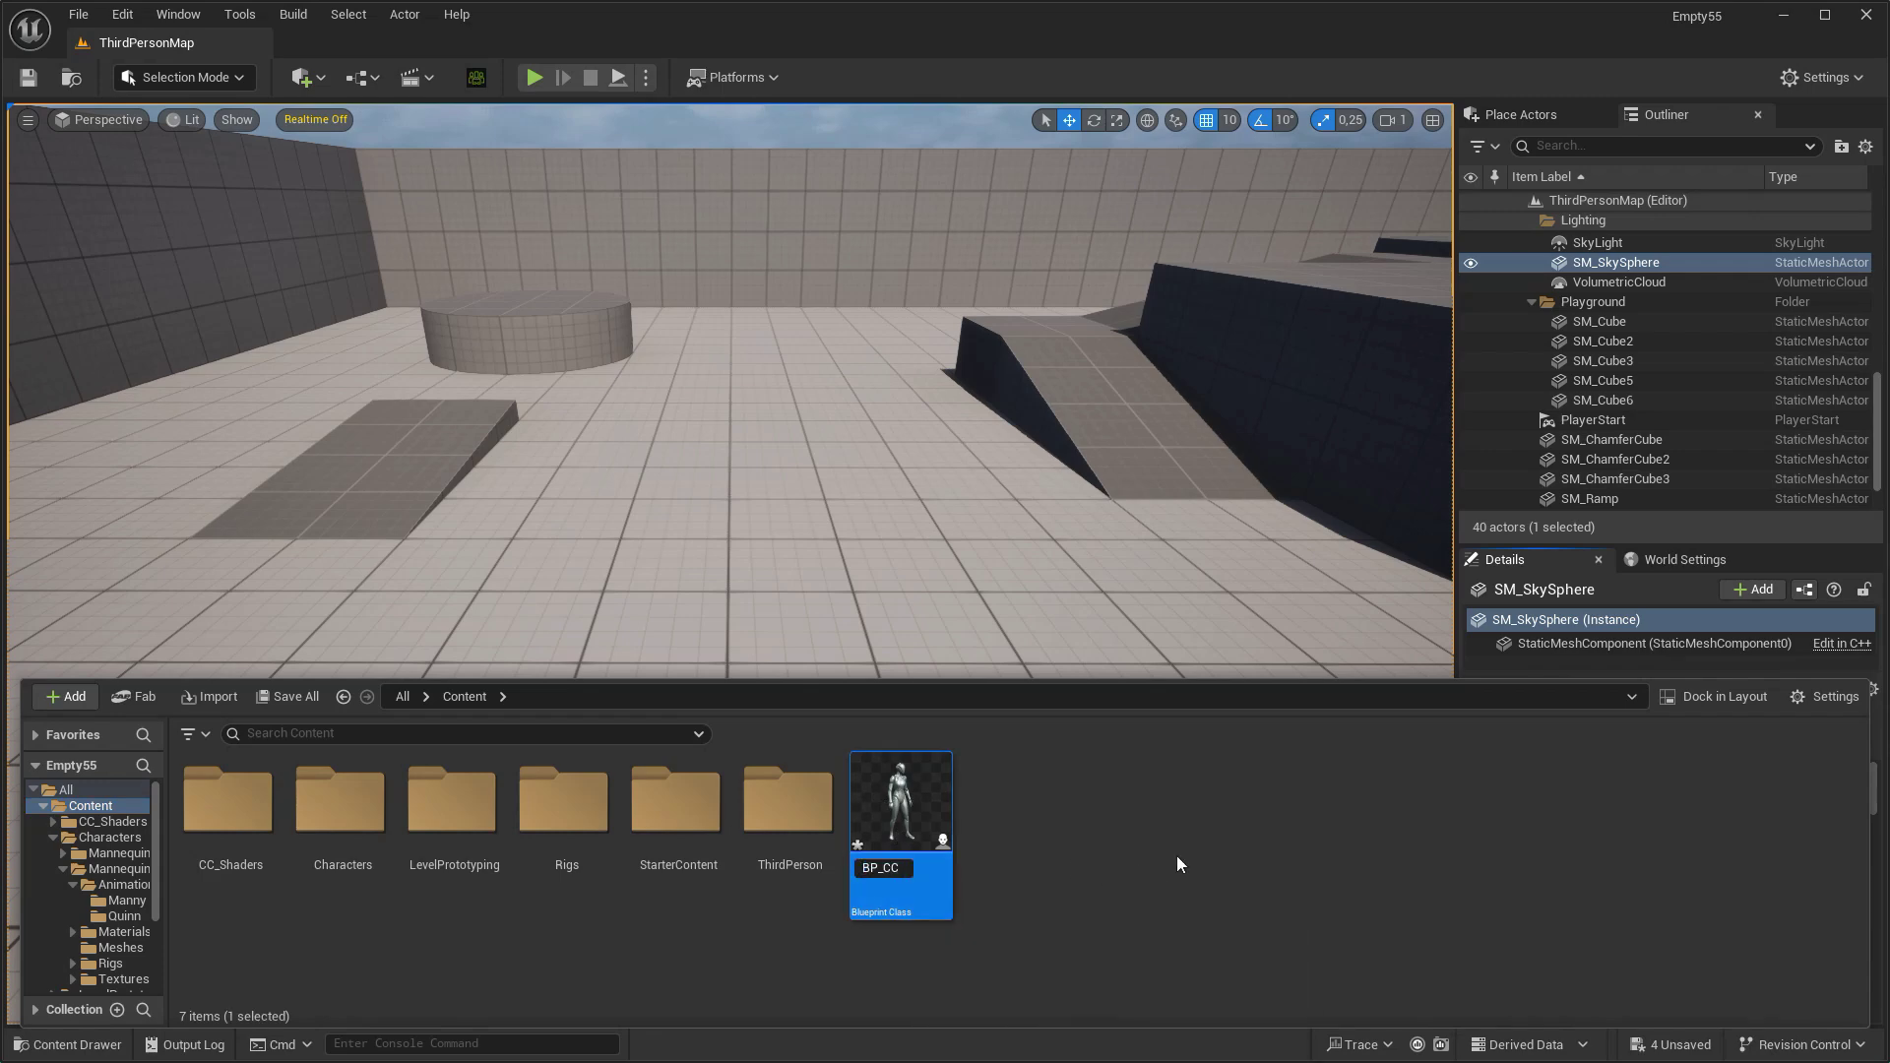
type("4_Character")
key("Return")
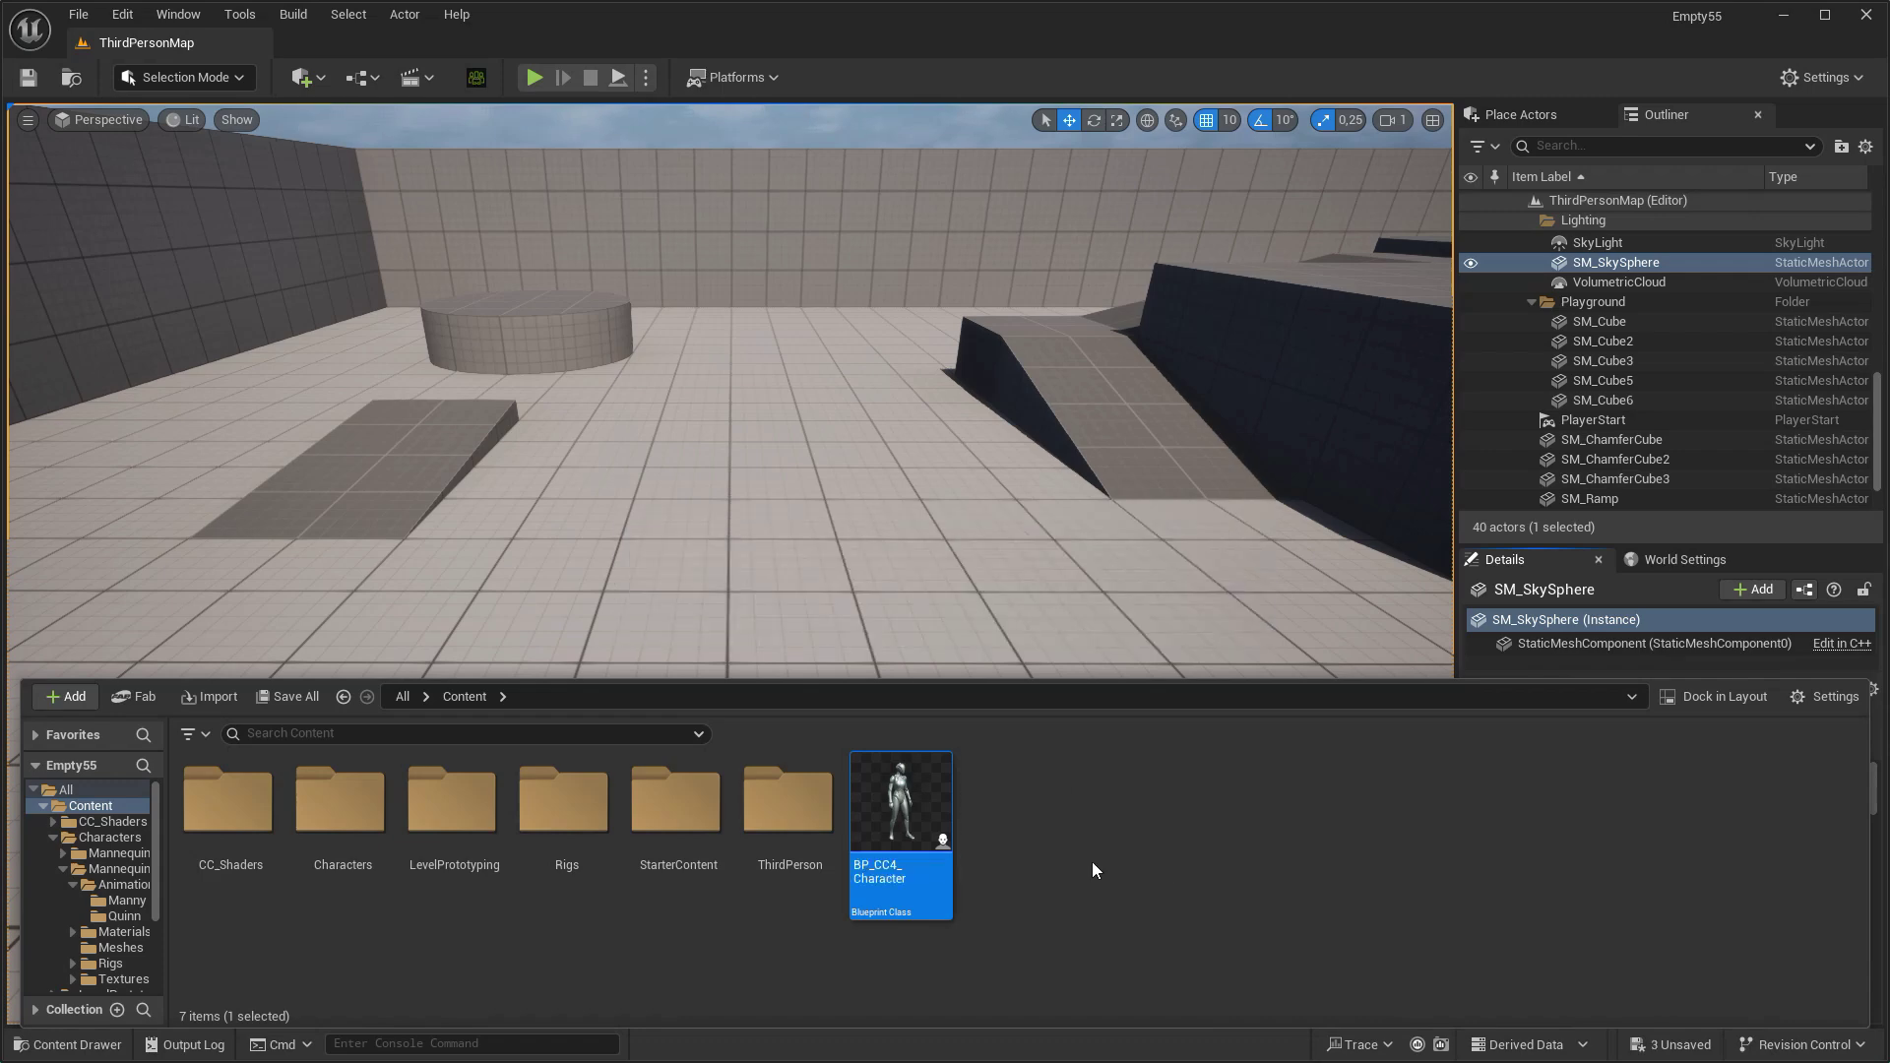
- Add a new folder named CC4_Character under Content and open it
right_click(1091, 861)
left_click(1187, 178)
type("CC4_Character")
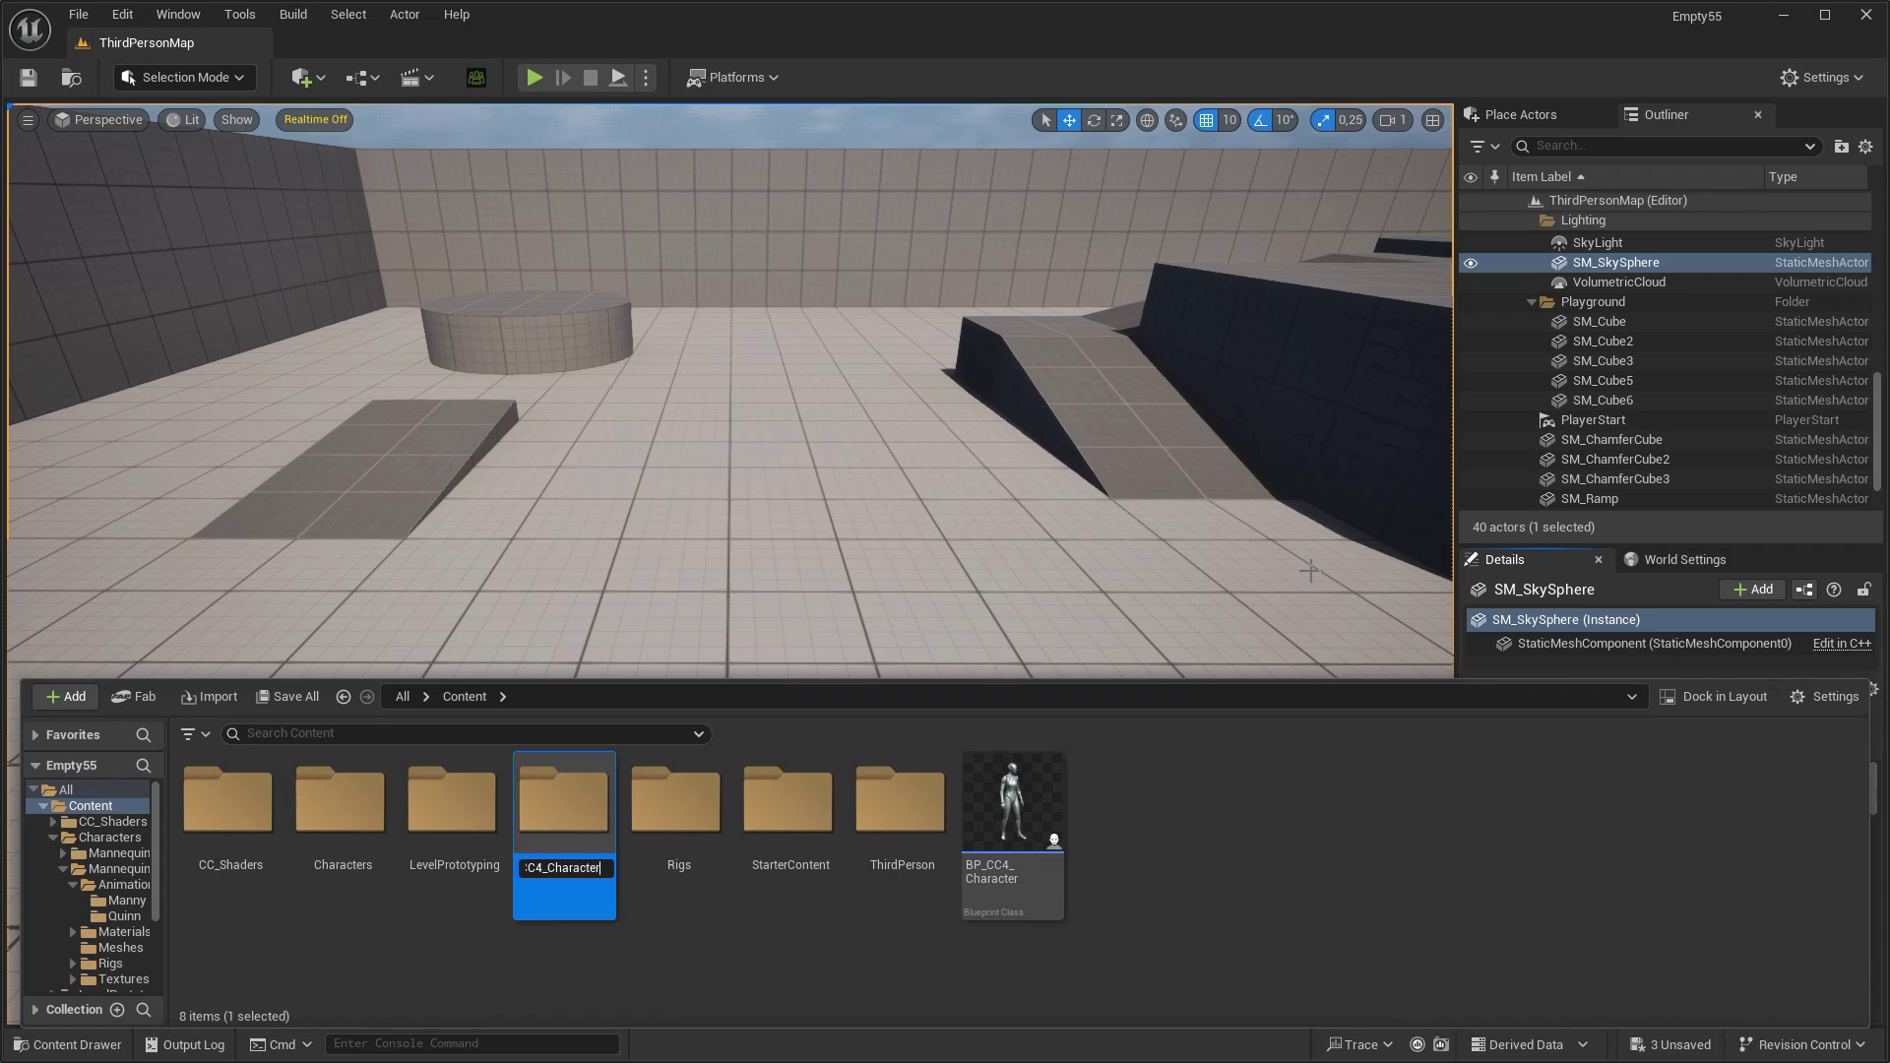
key("Return")
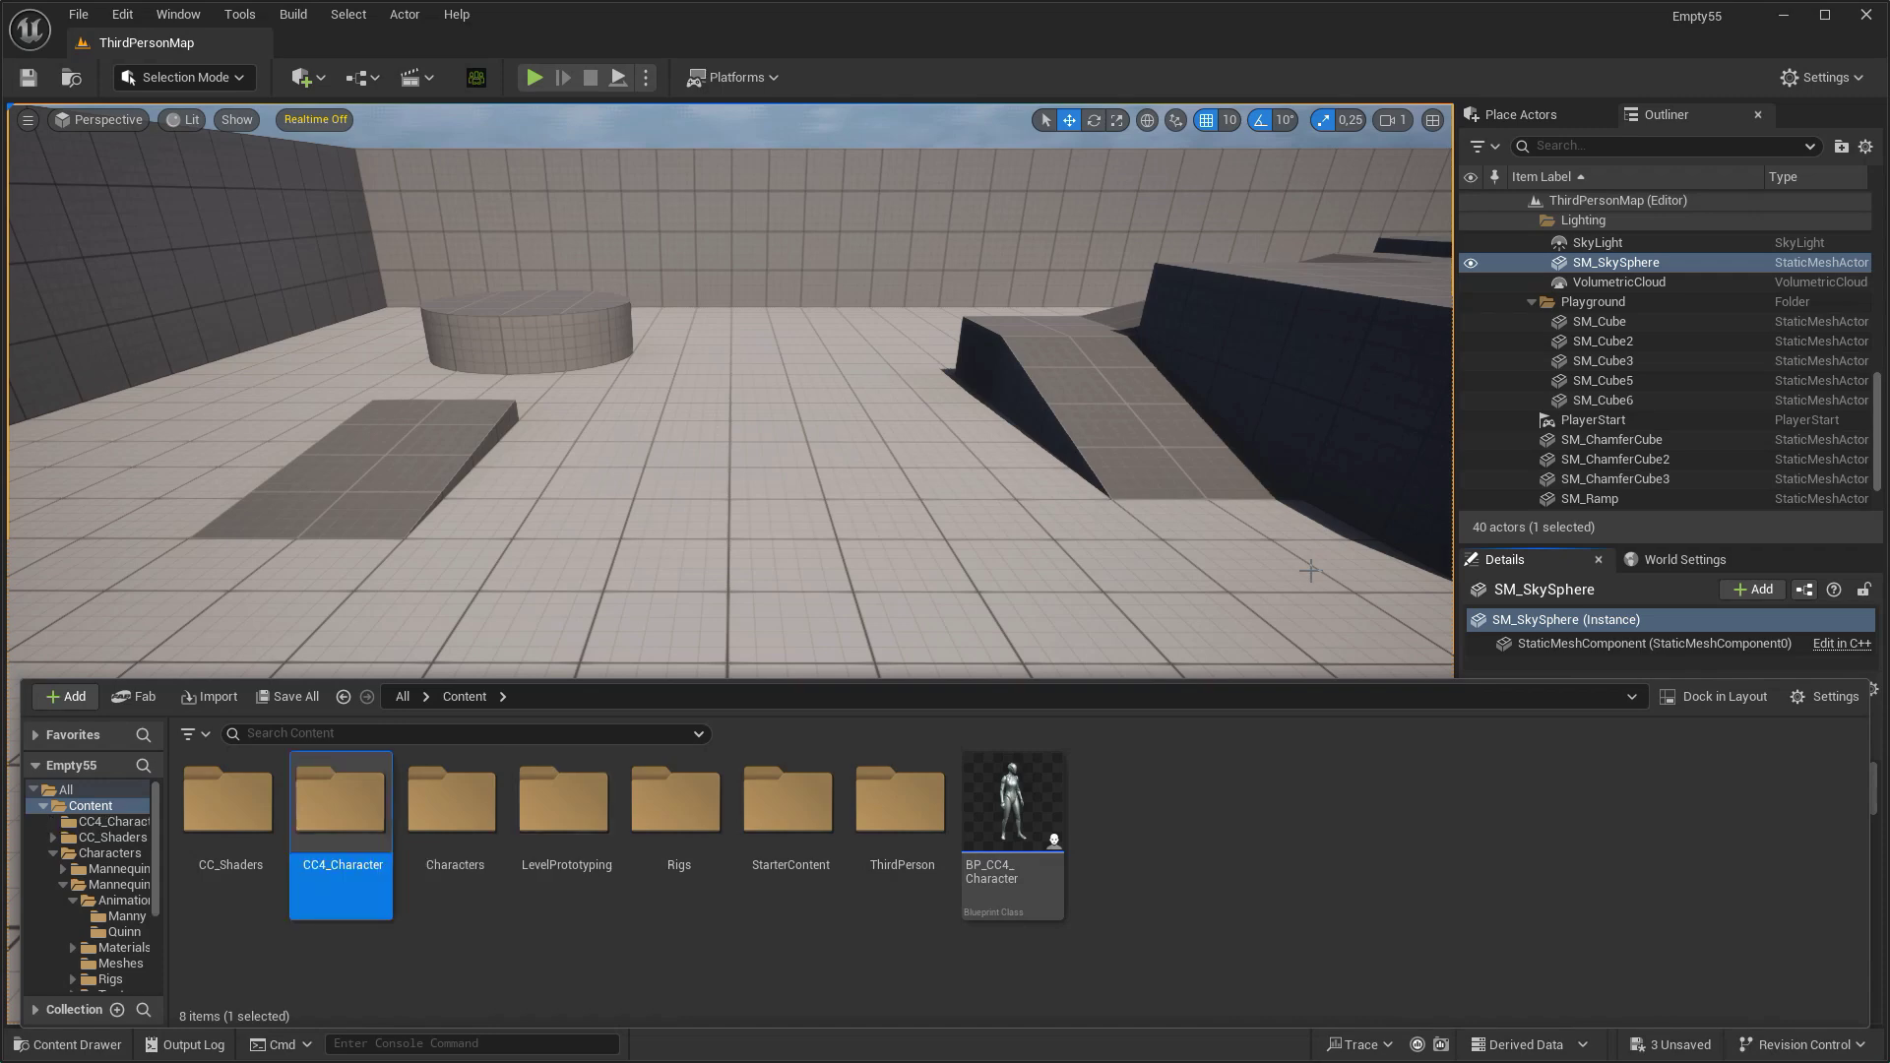
double_click(372, 813)
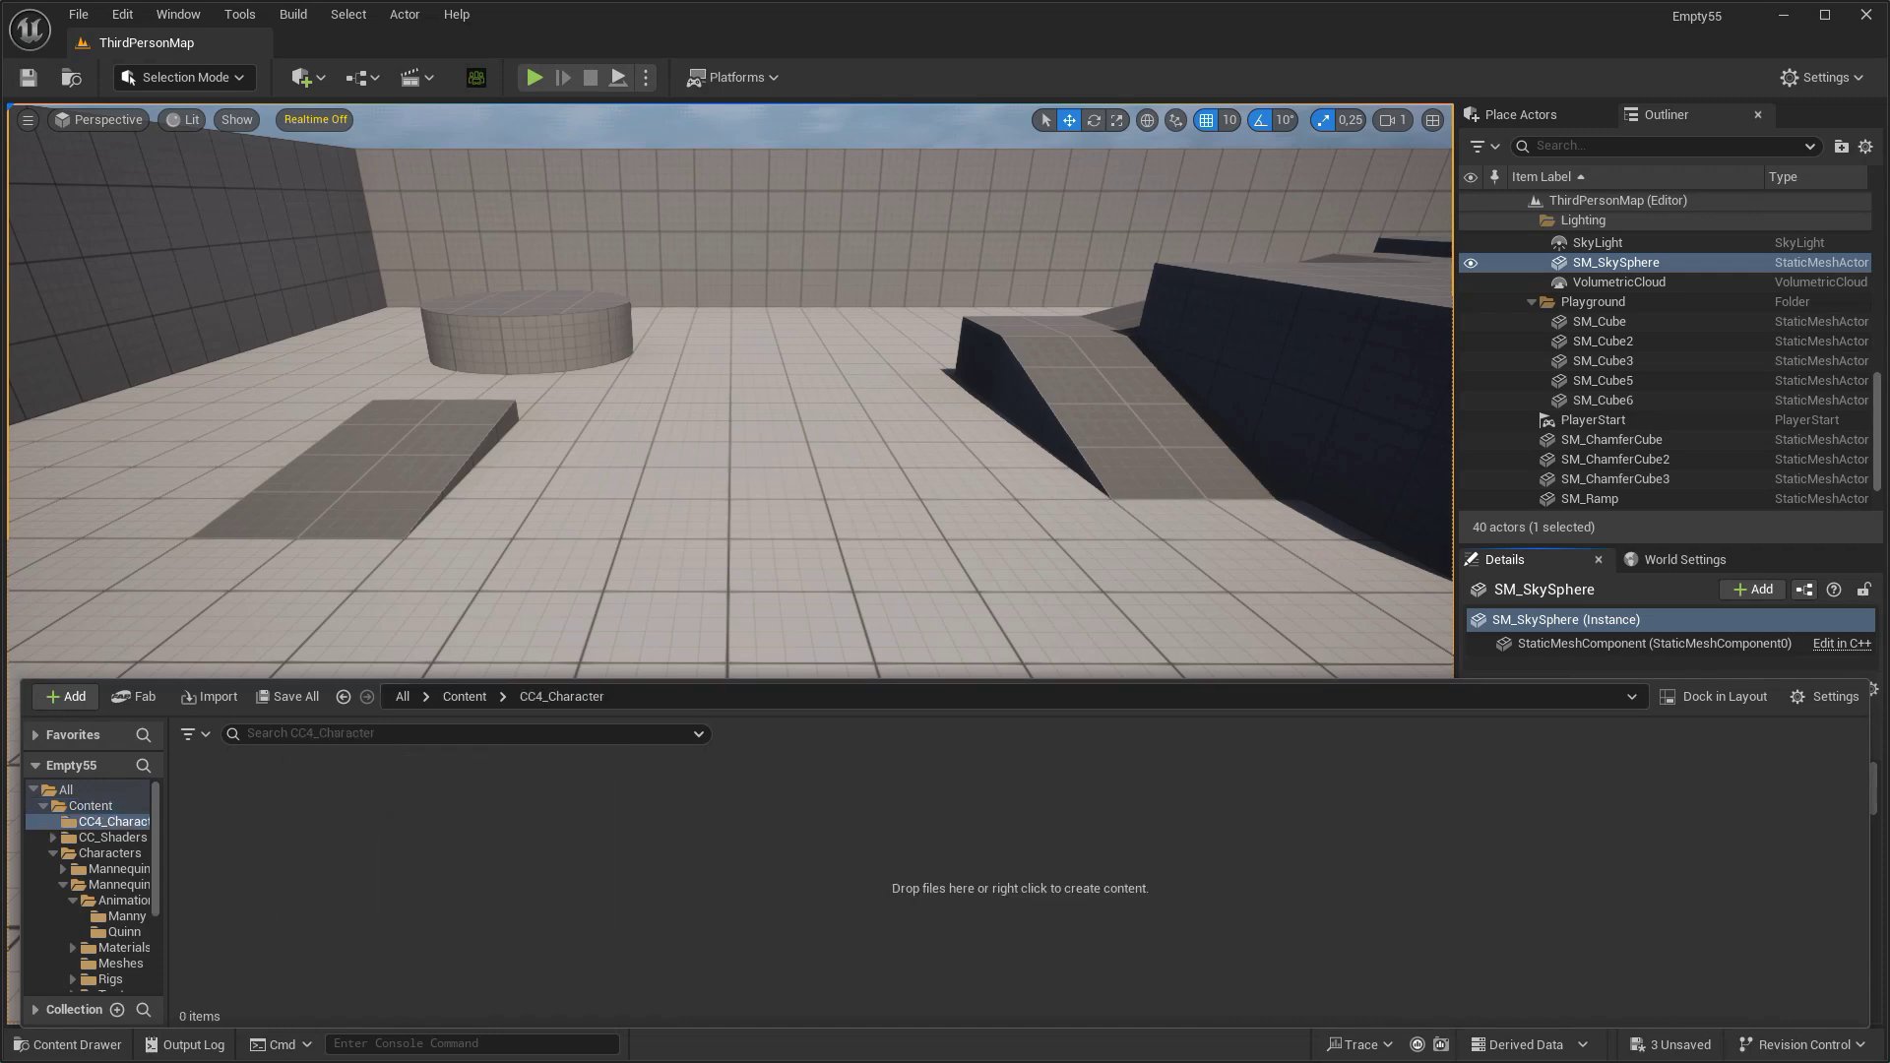
- Import the CC4_Character FBX with Auto Setup's standard shaders, then return to the Content folder
left_click_drag(719, 851, 718, 850)
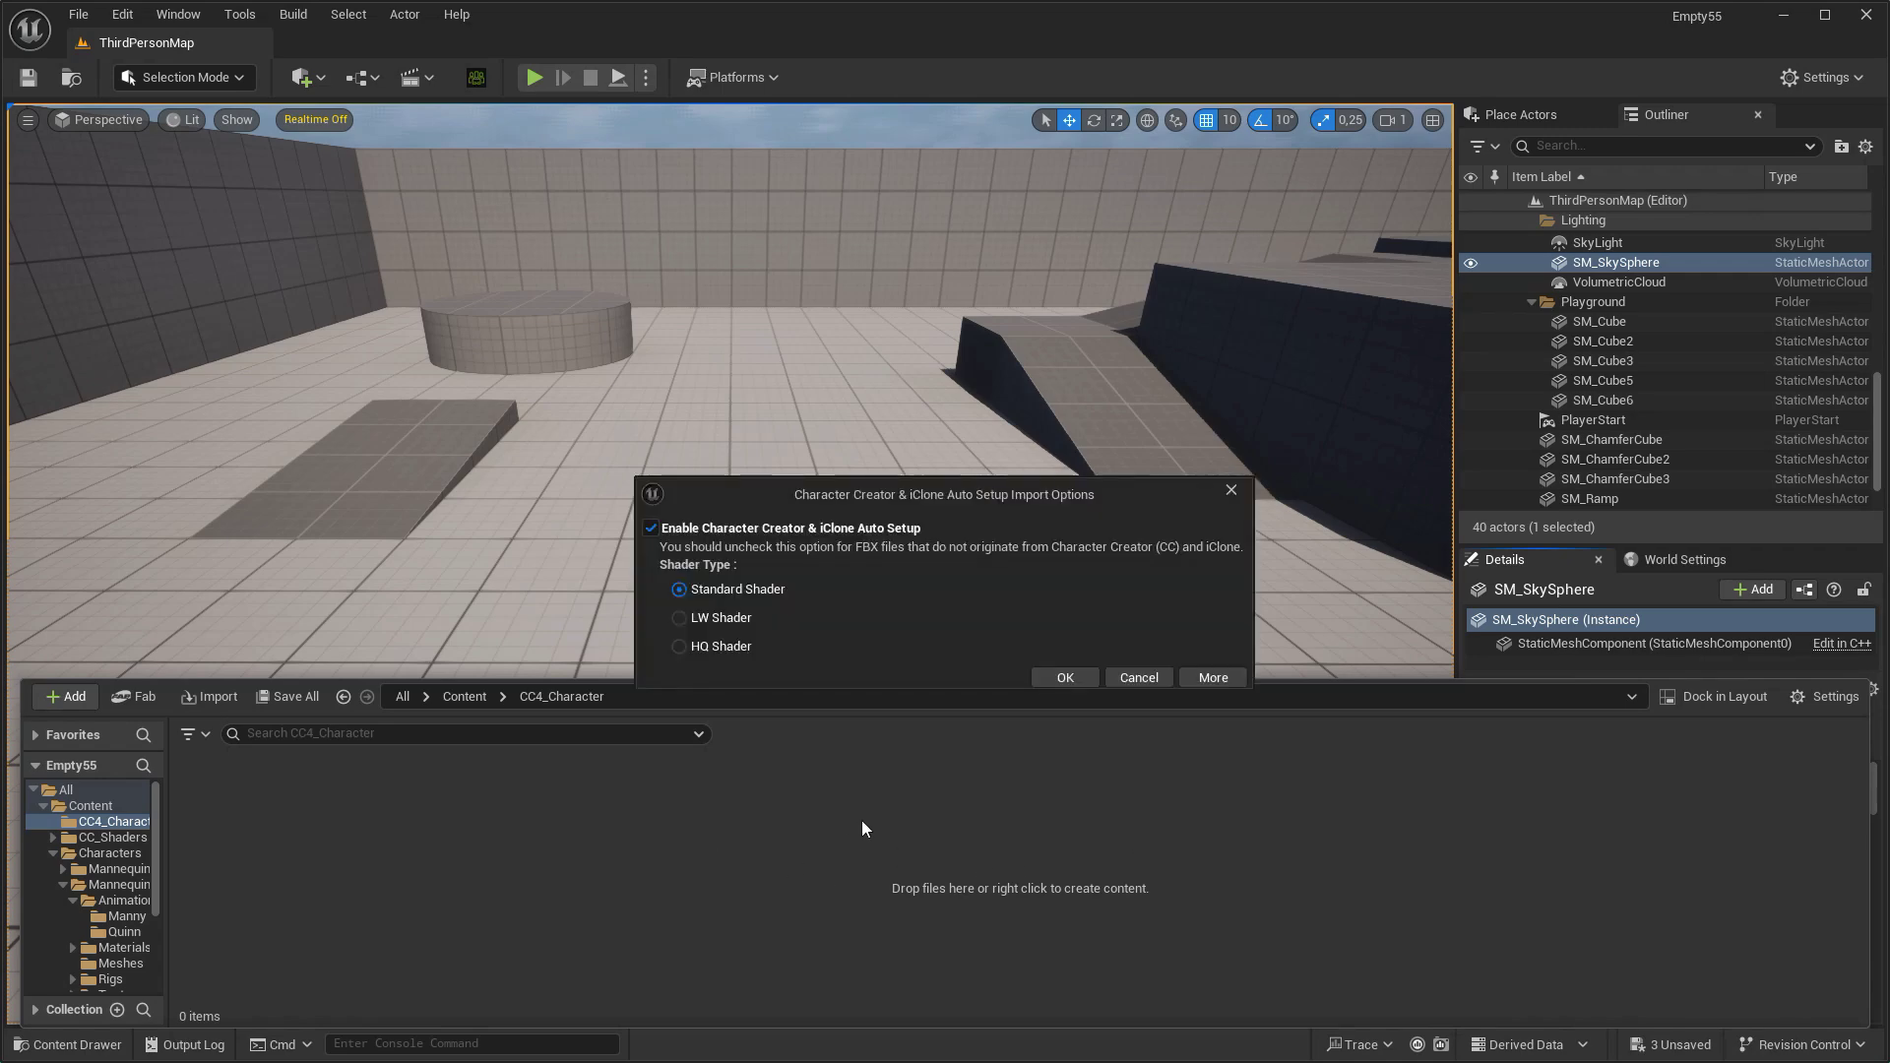
left_click(1063, 679)
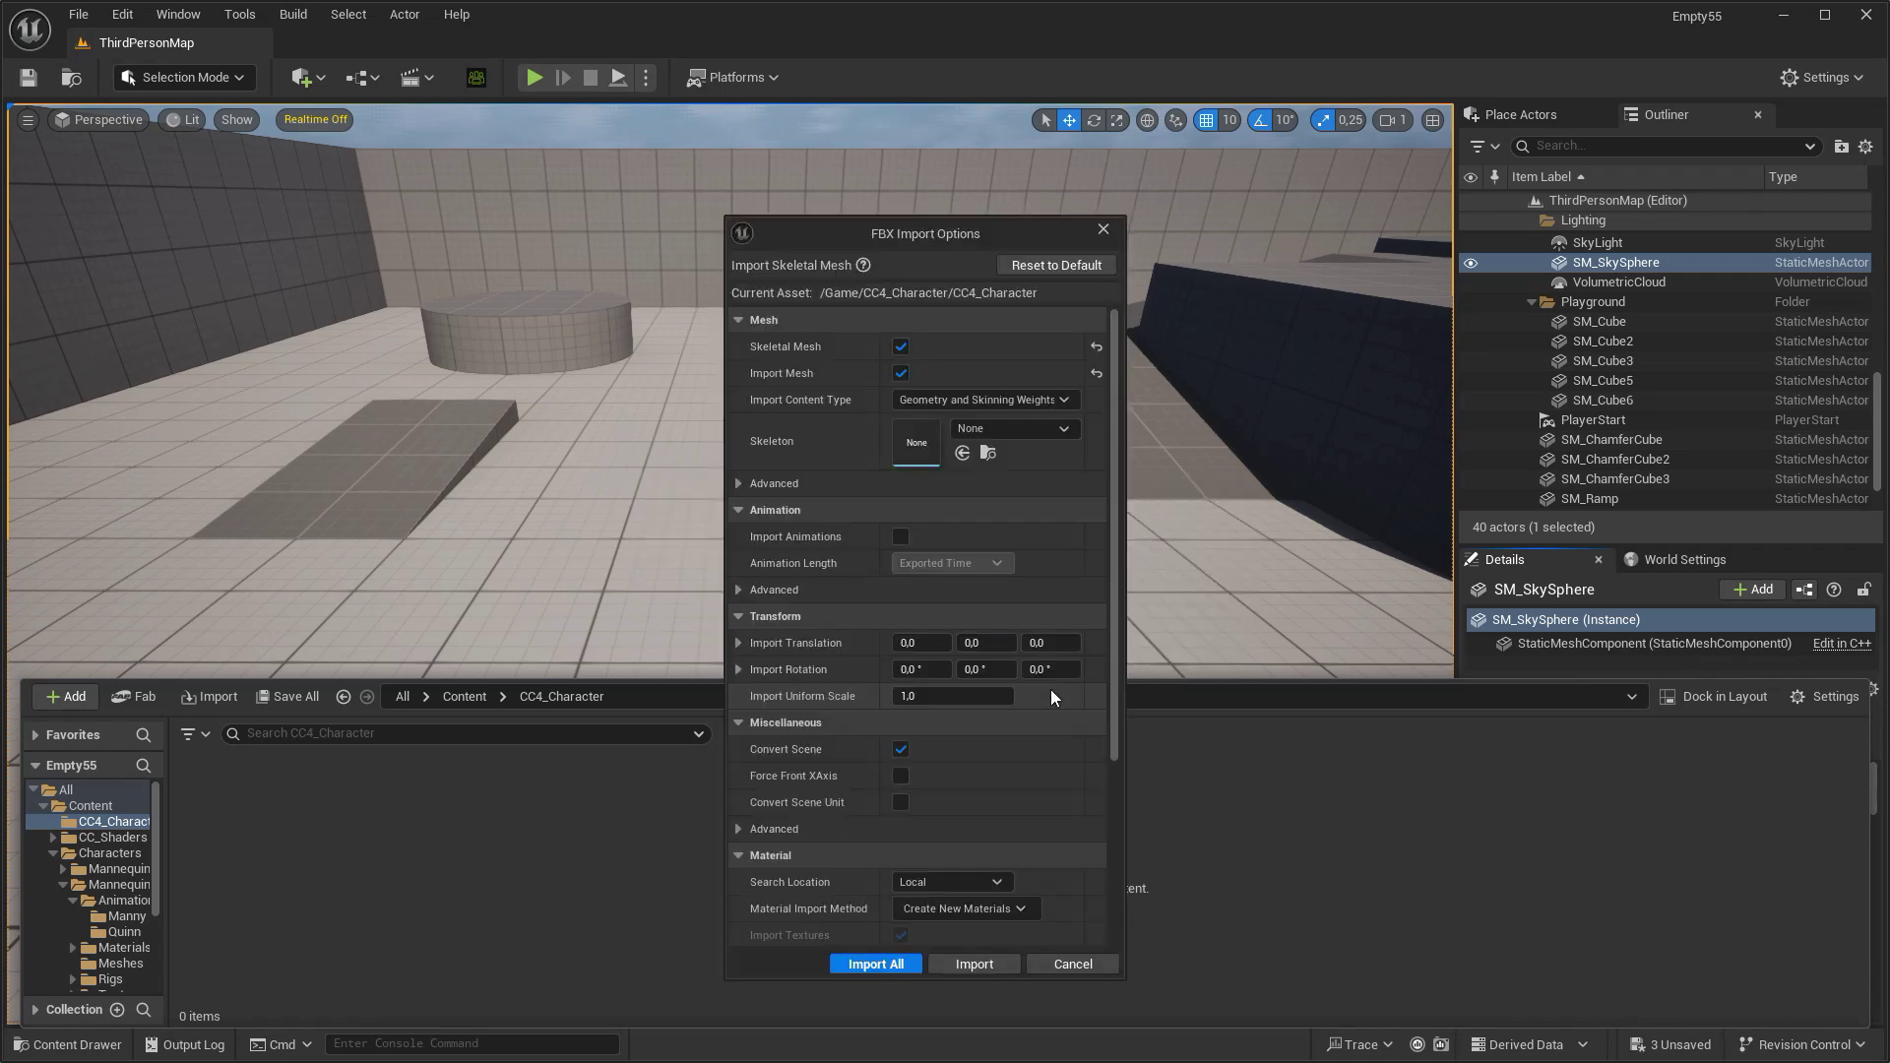
left_click(738, 483)
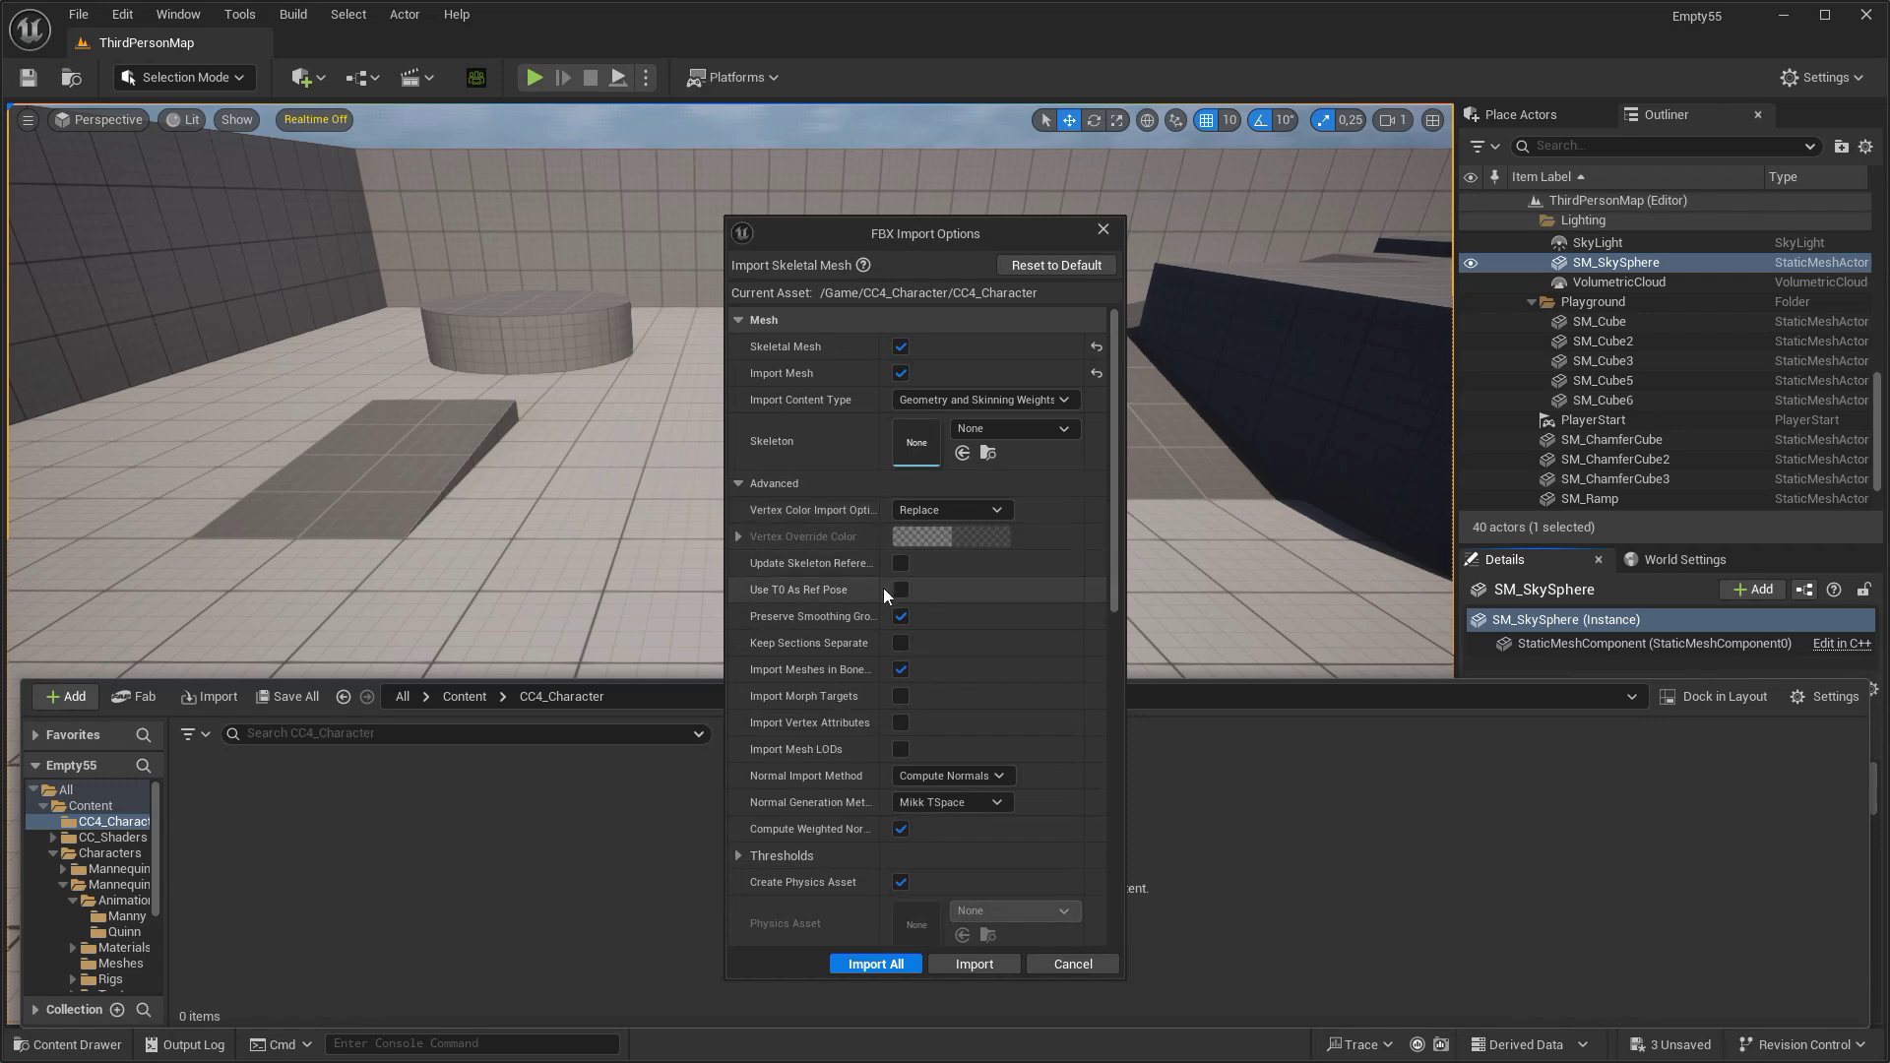
left_click(990, 961)
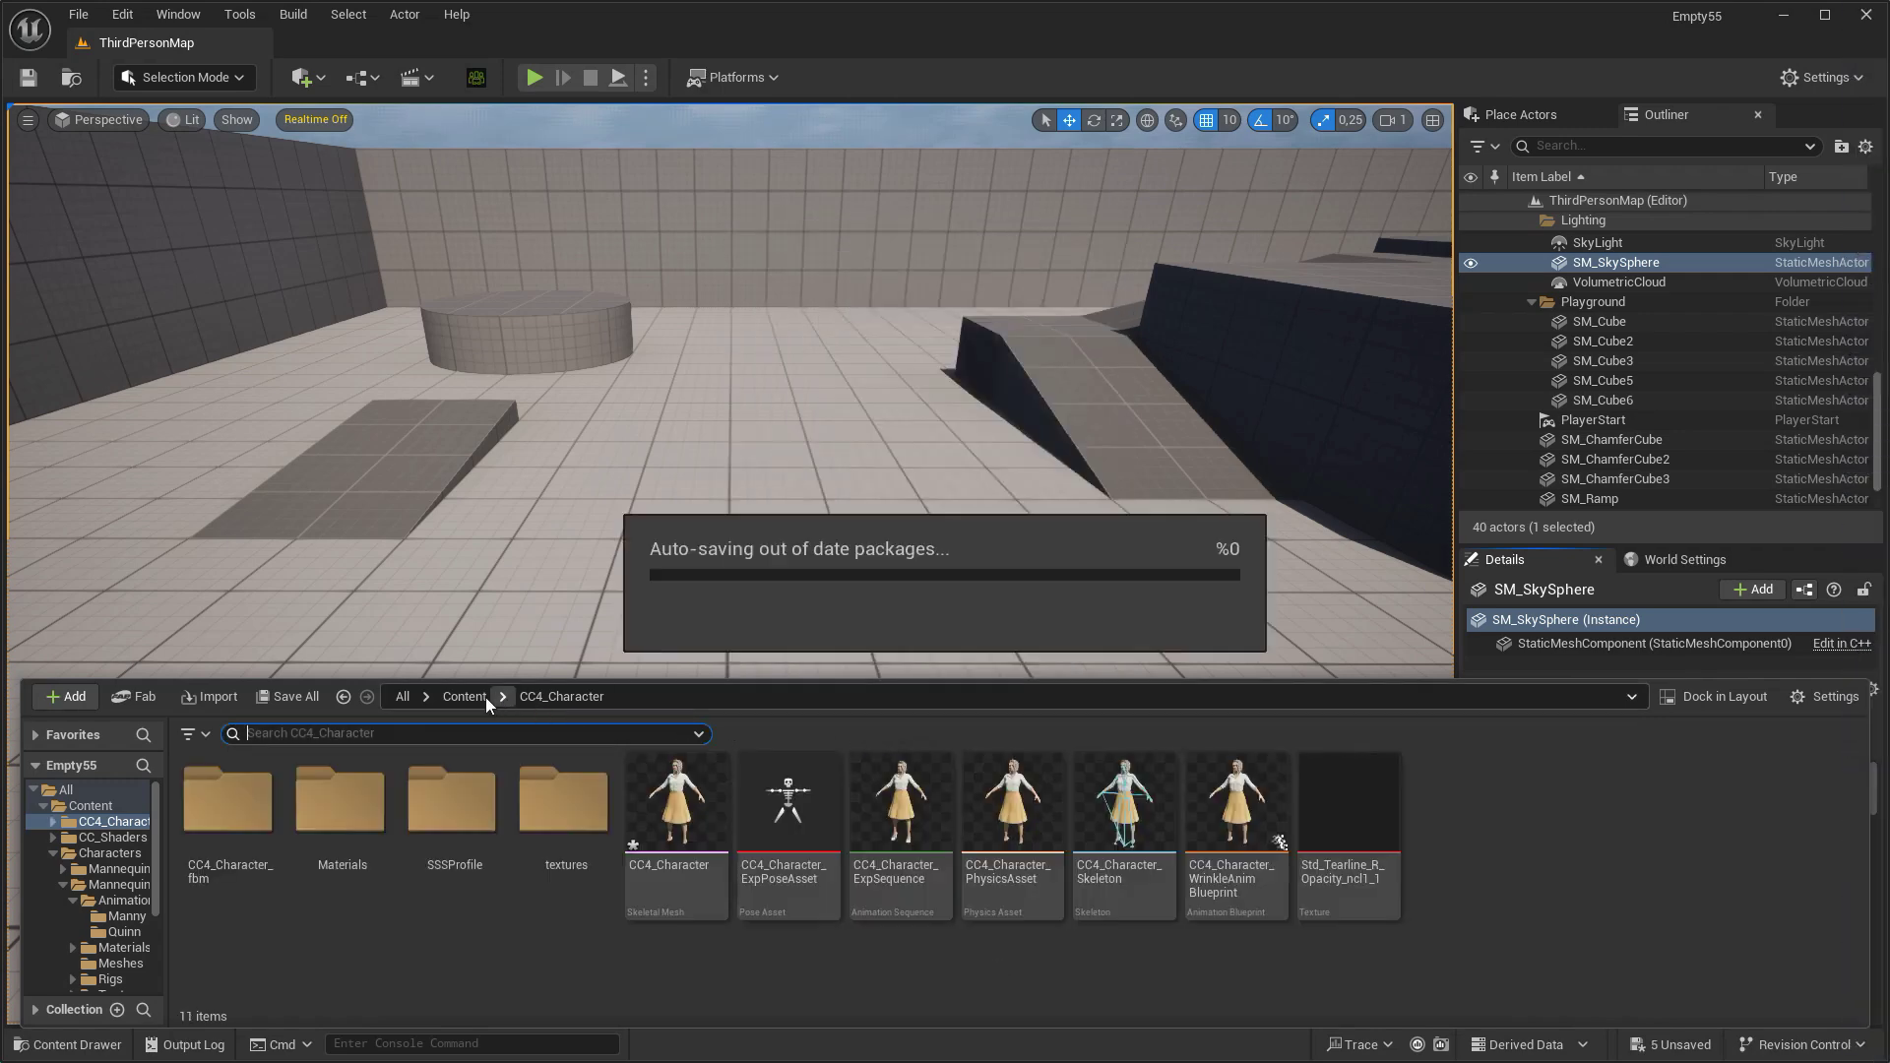
left_click(477, 697)
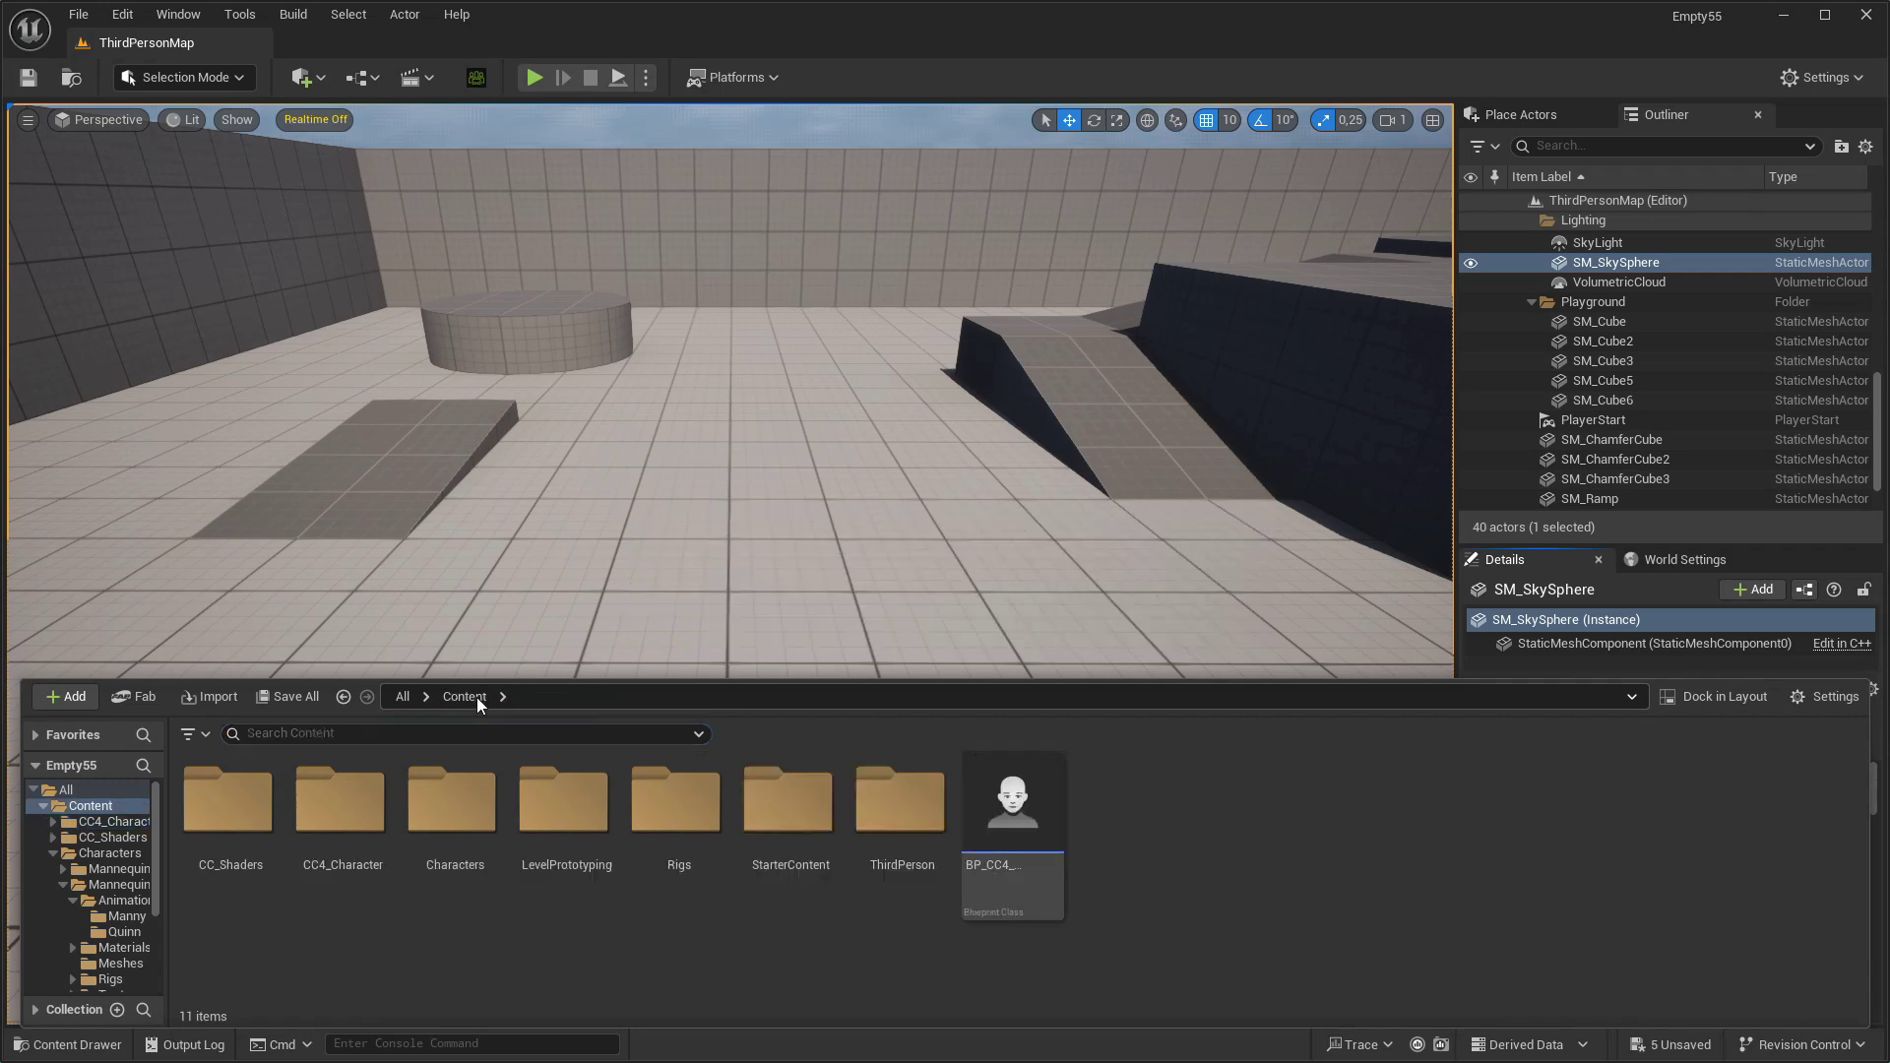
double_click(1018, 829)
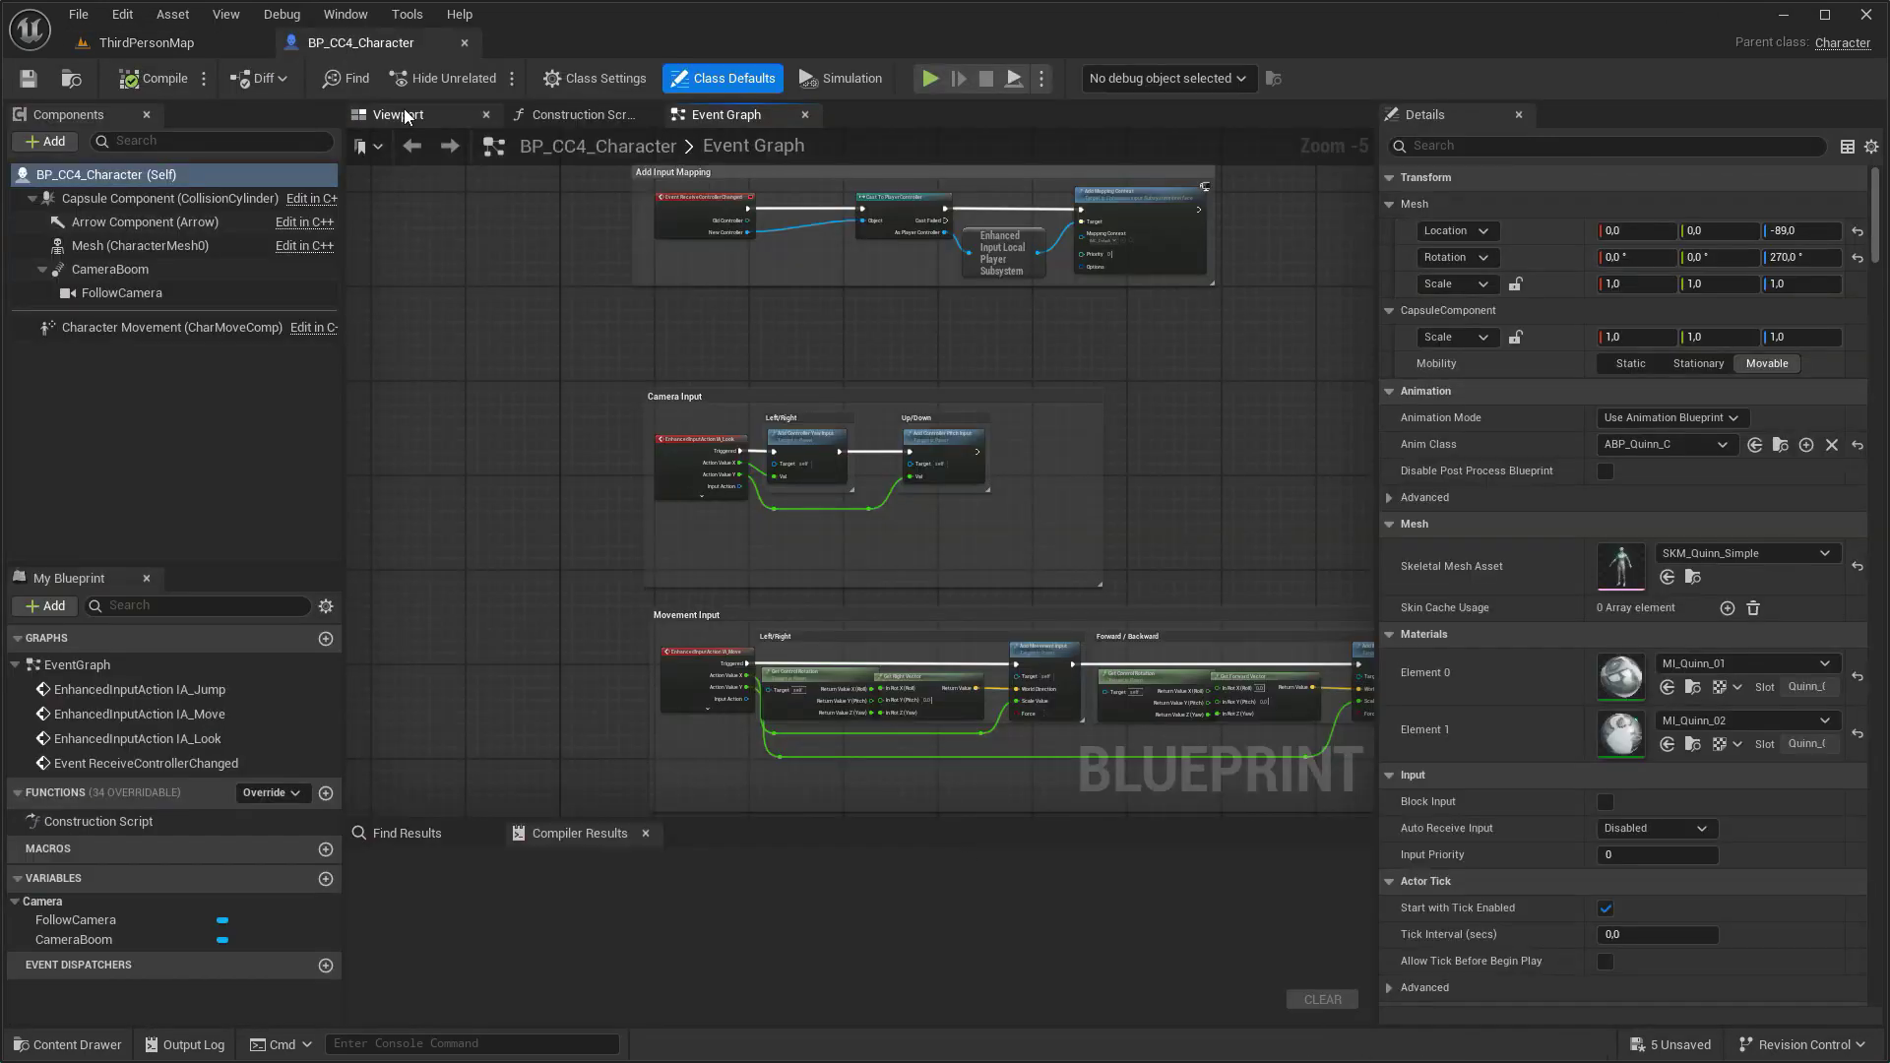
- Hide the default Mesh and set its anim tick to Always Tick Pose and Refresh Bones
left_click(405, 117)
left_click(197, 245)
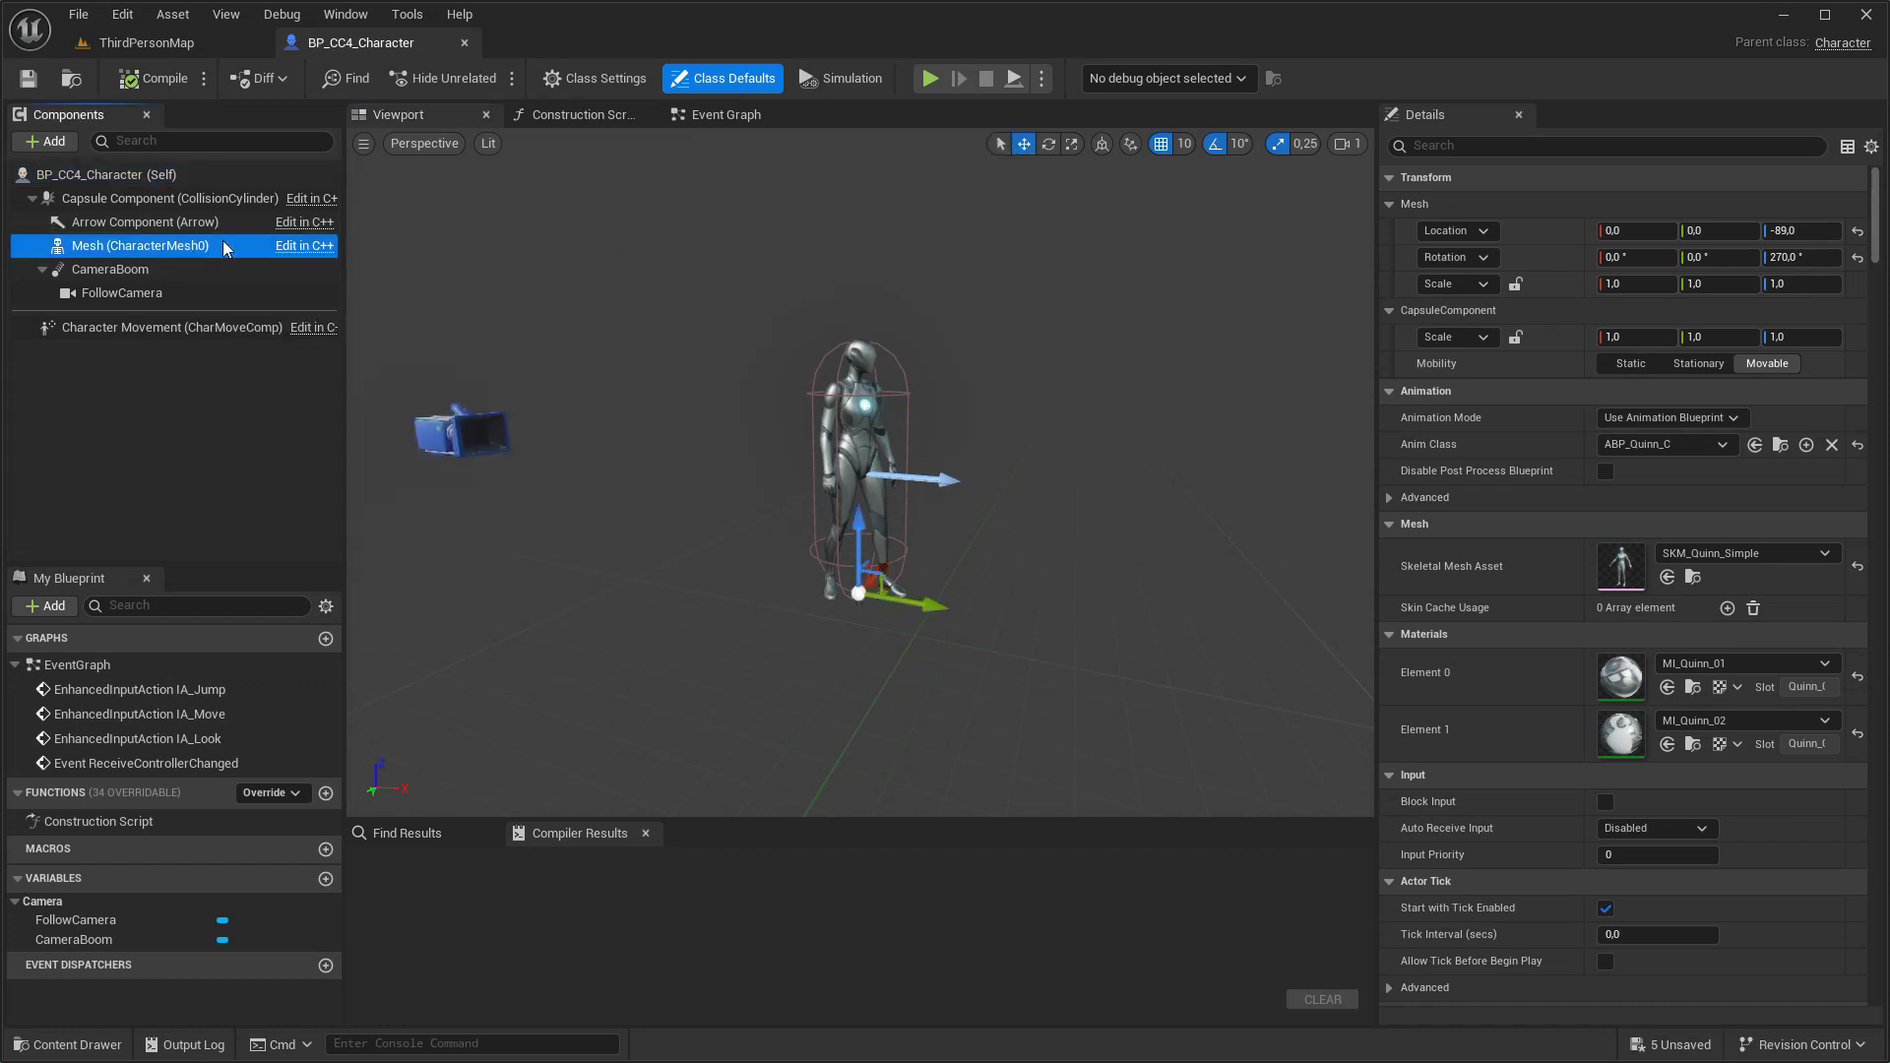
left_click(1539, 148)
type("isi")
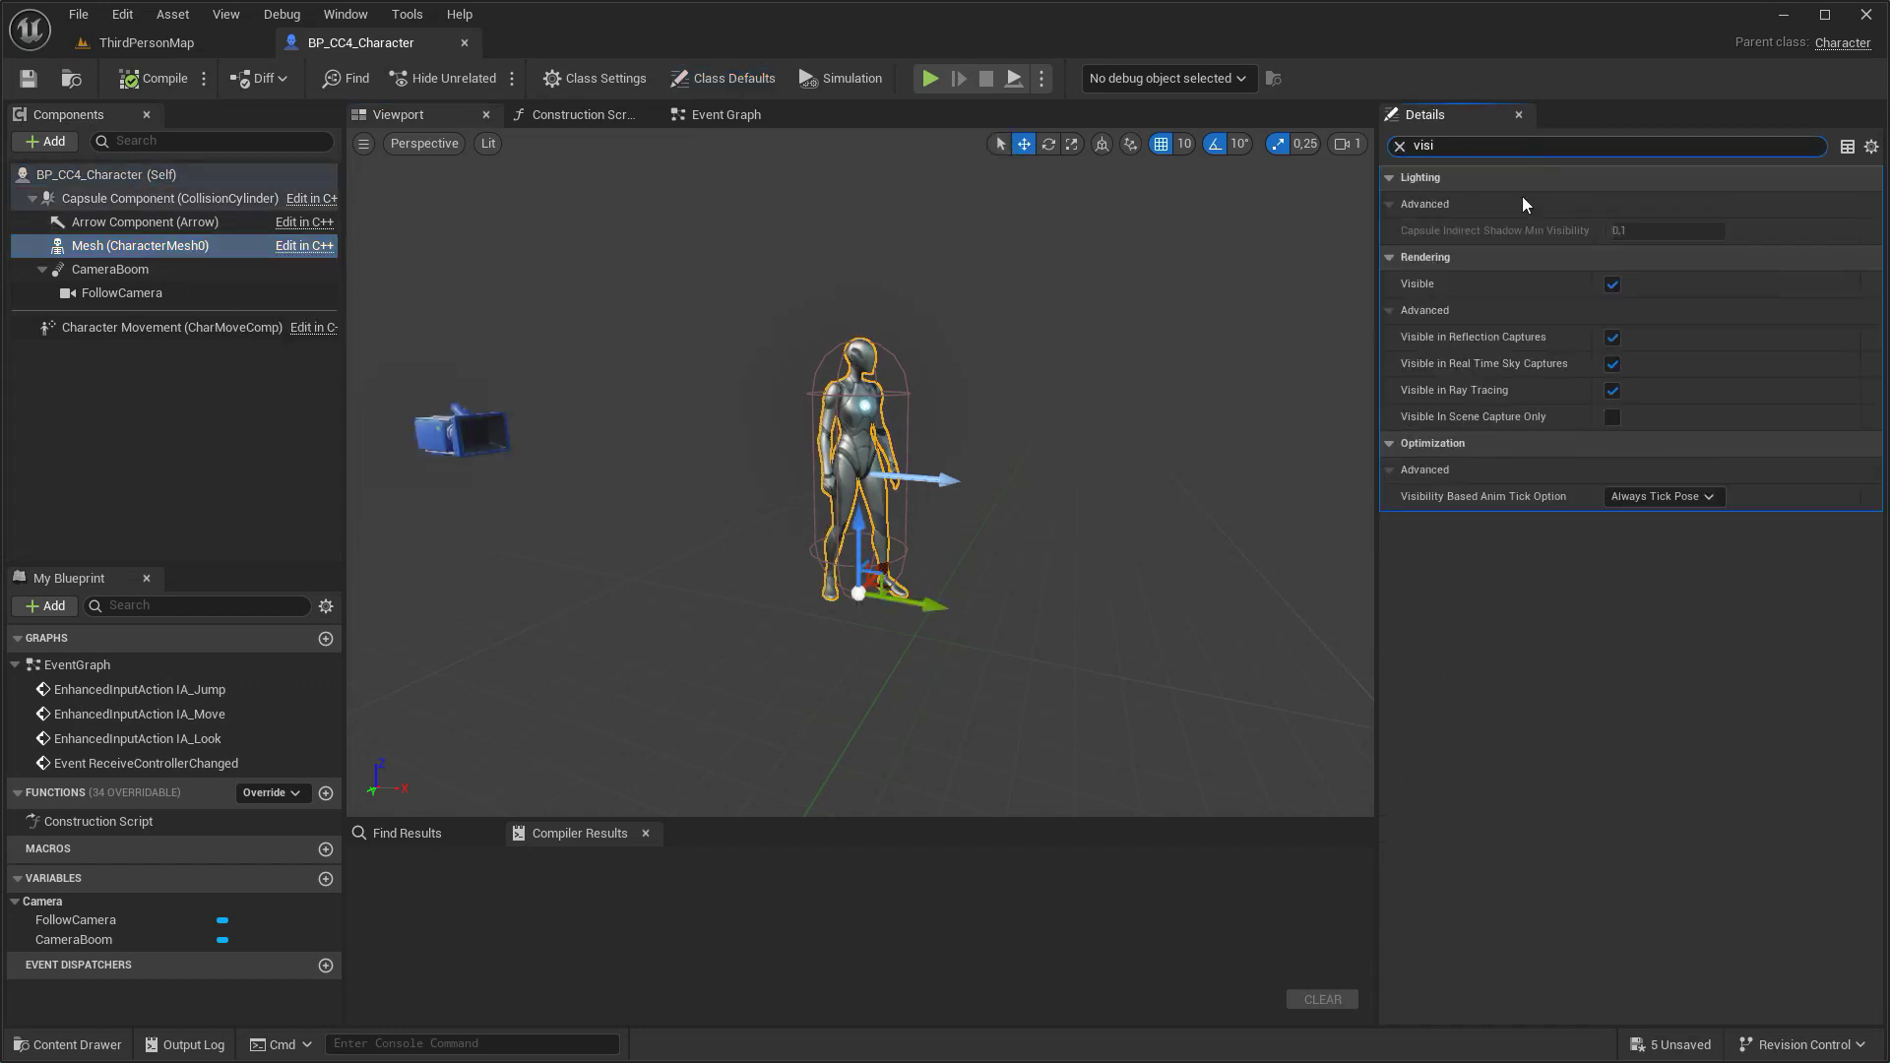
left_click(1612, 284)
left_click(1643, 497)
left_click(1650, 514)
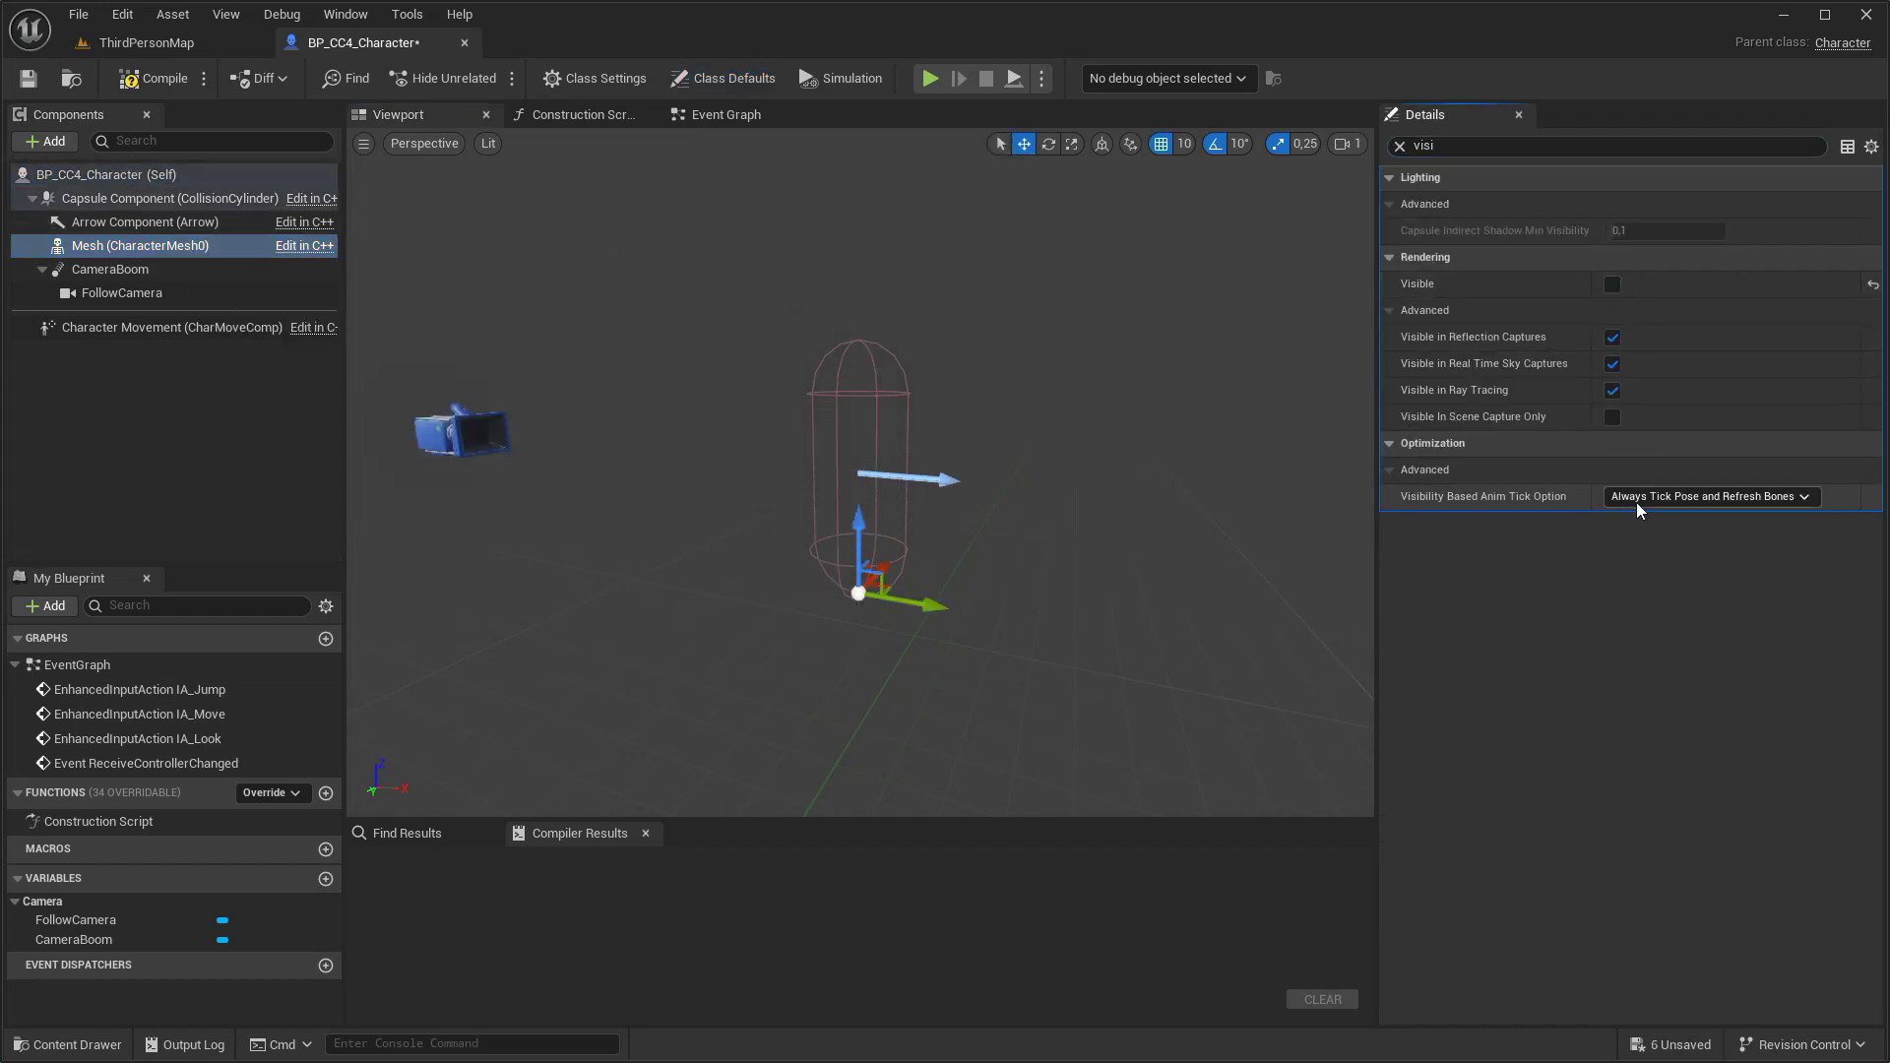
- Add a Skeletal Mesh component named CC4_Mesh under Mesh
left_click(54, 140)
type("sk")
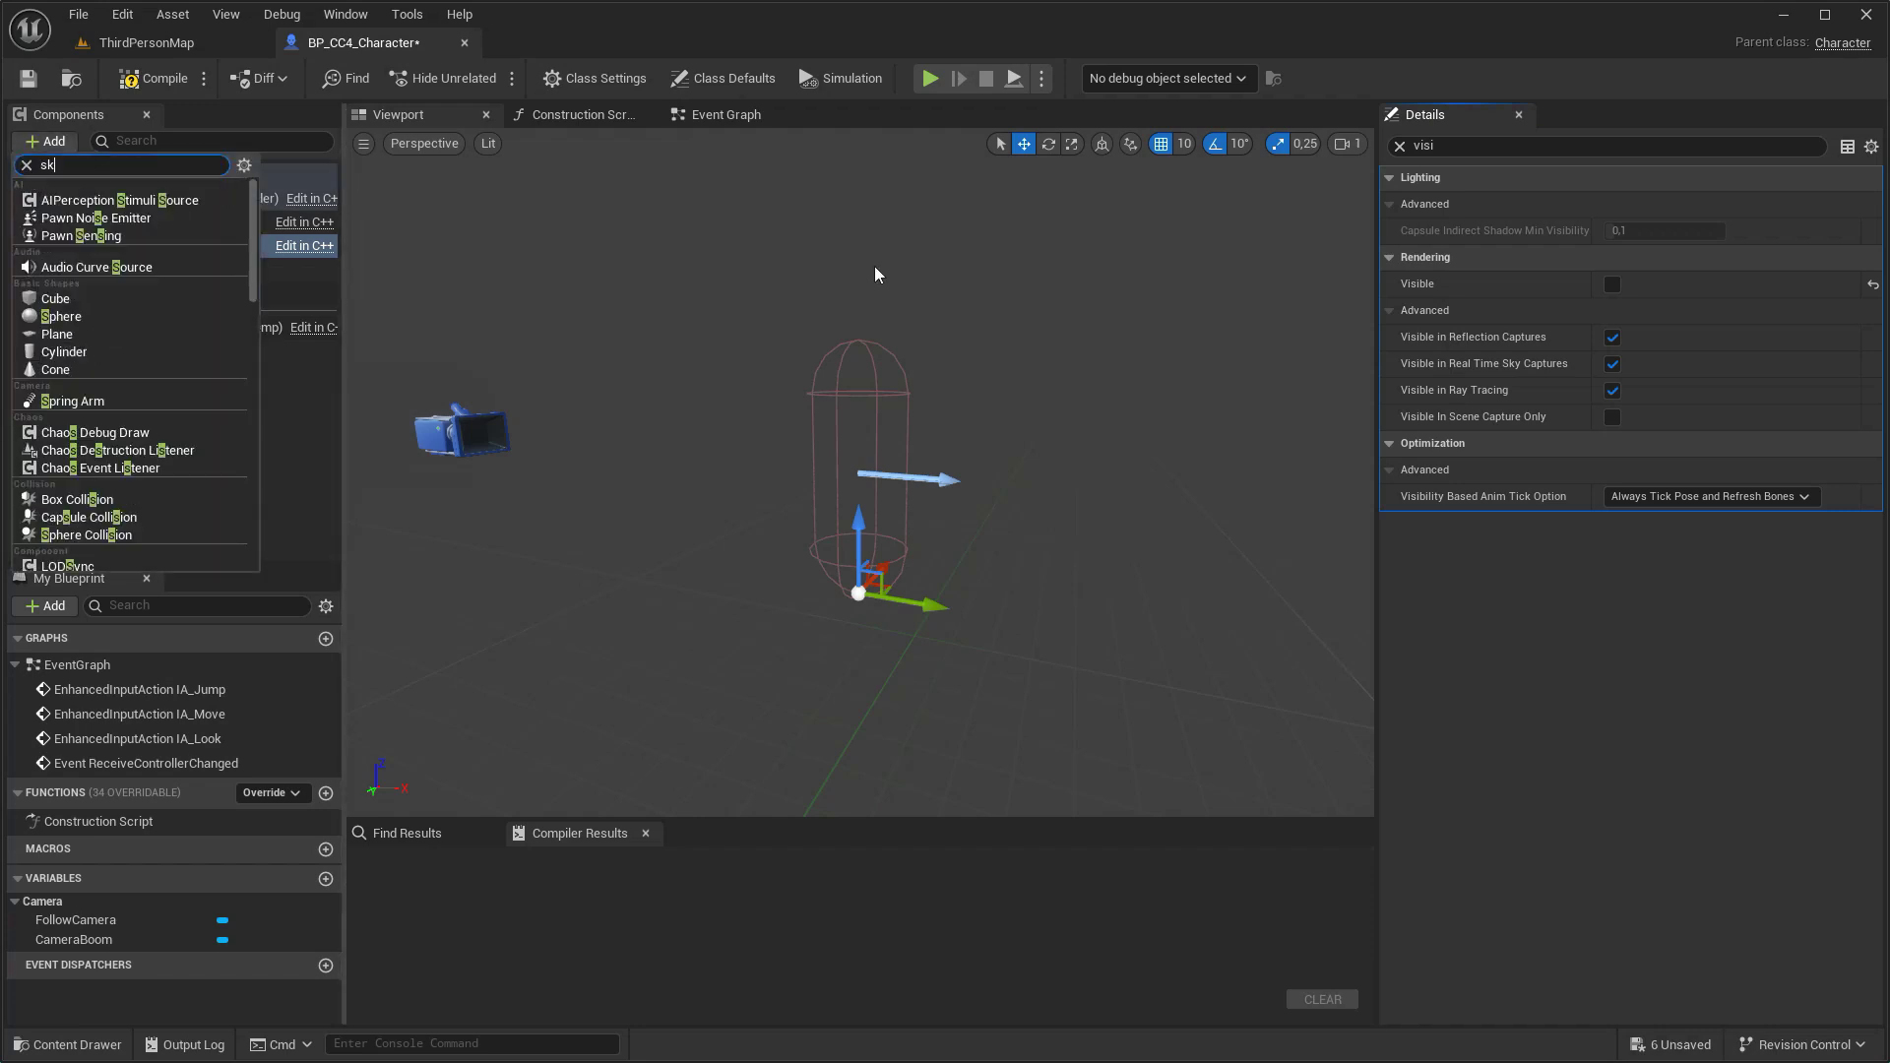
type("e")
left_click(195, 230)
type("CC4_Mesh")
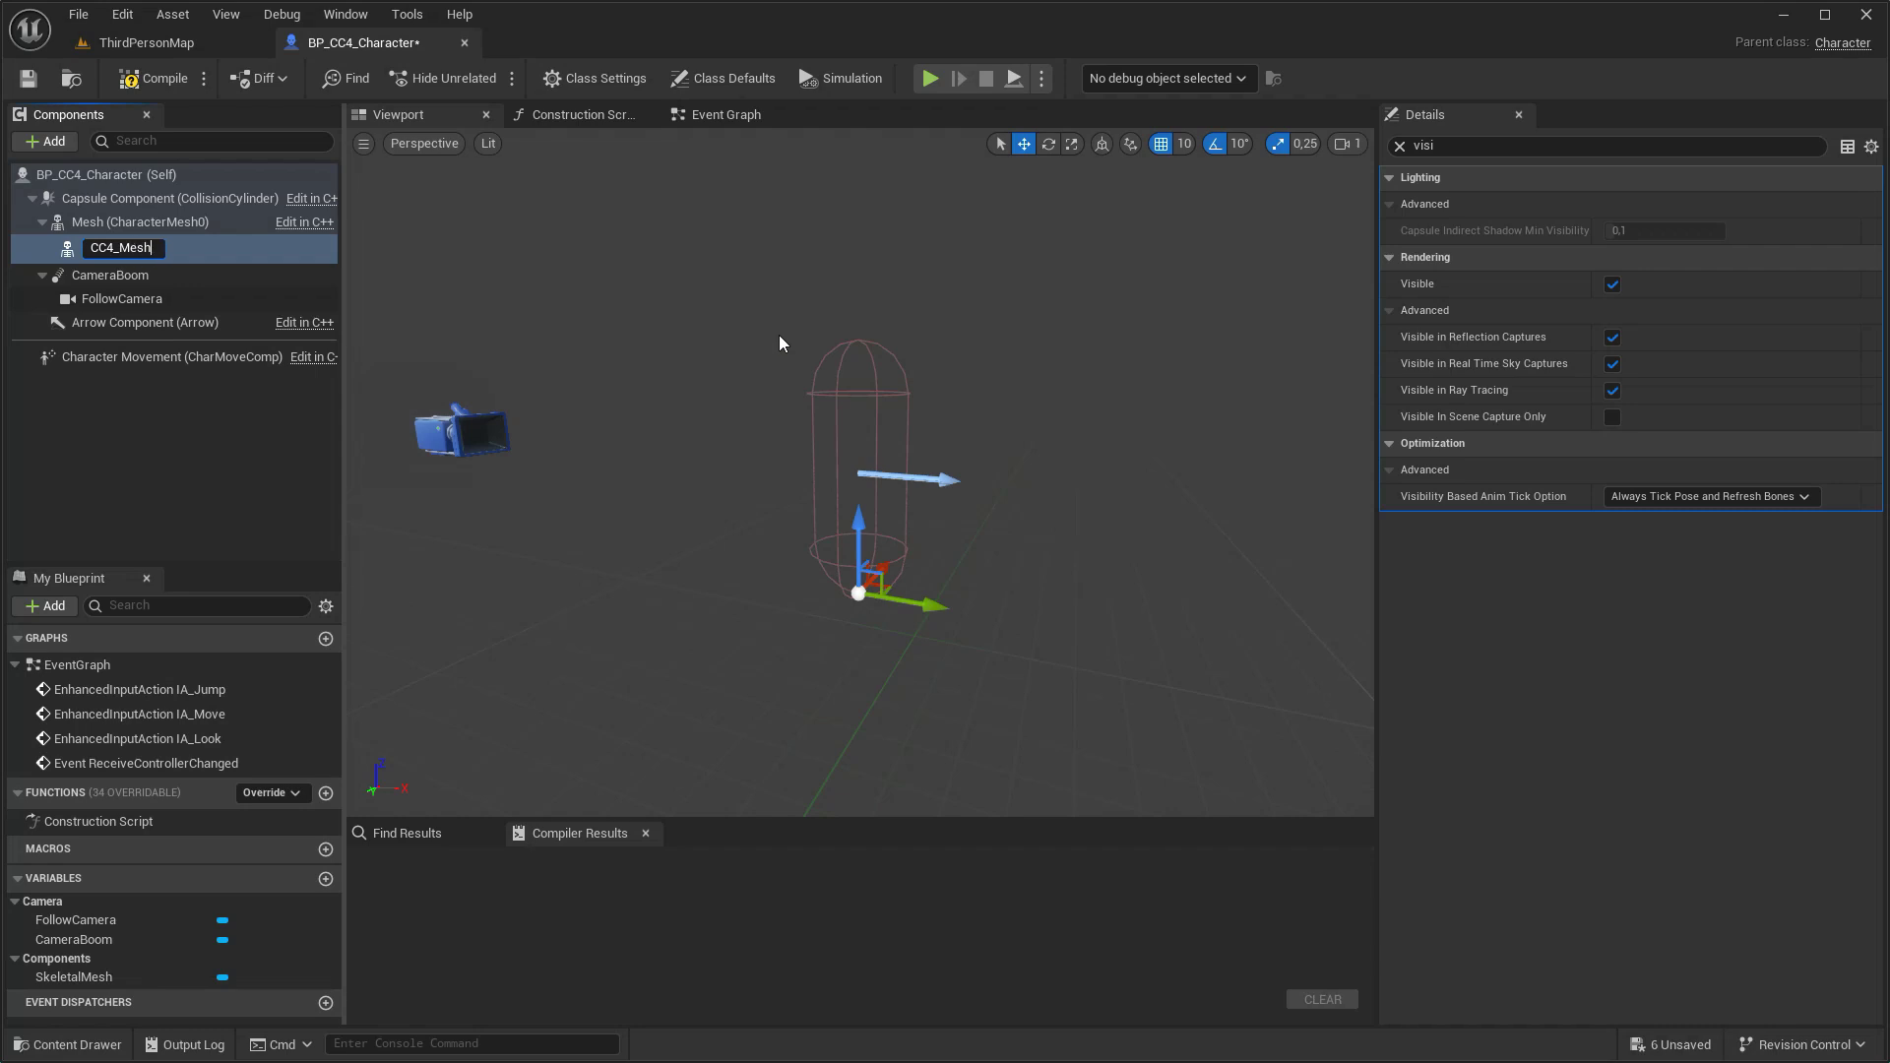
key("Return")
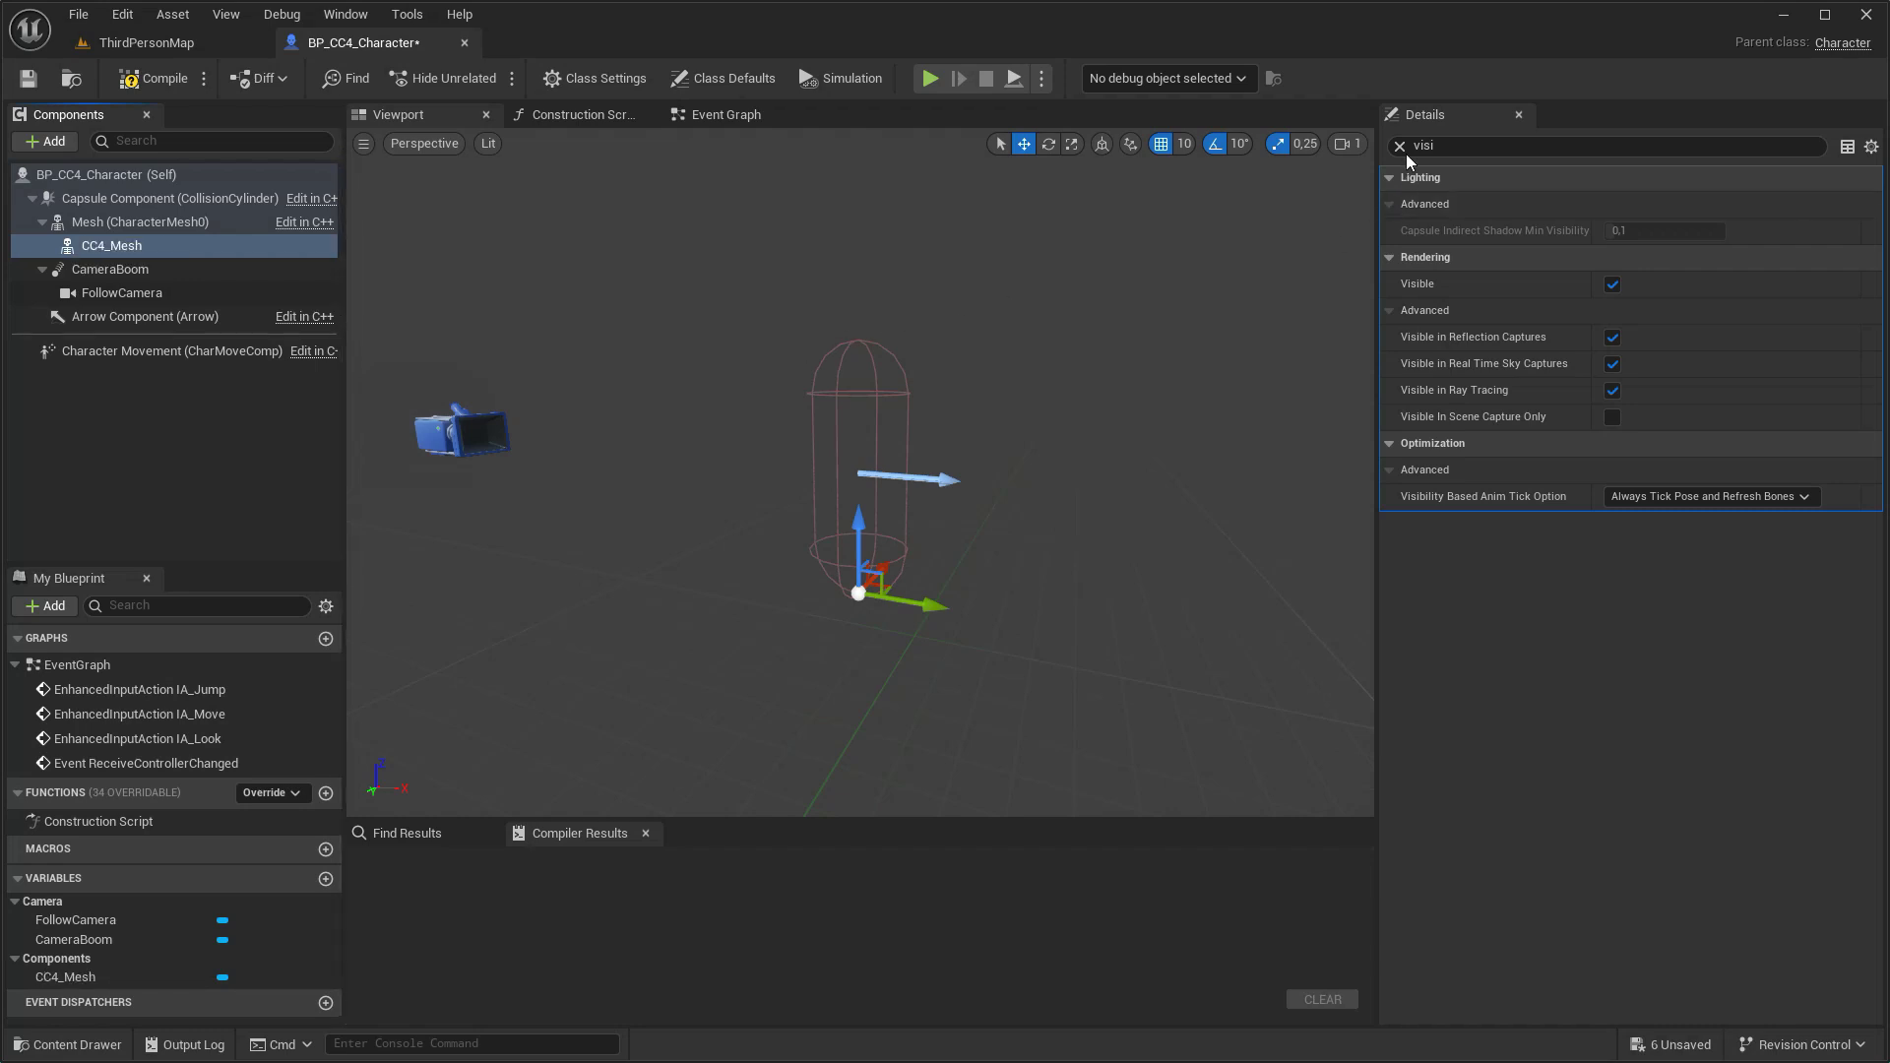
- Assign the CC4_Character skeletal mesh to the CC4_Mesh component
left_click(1399, 145)
key("ctrl+space")
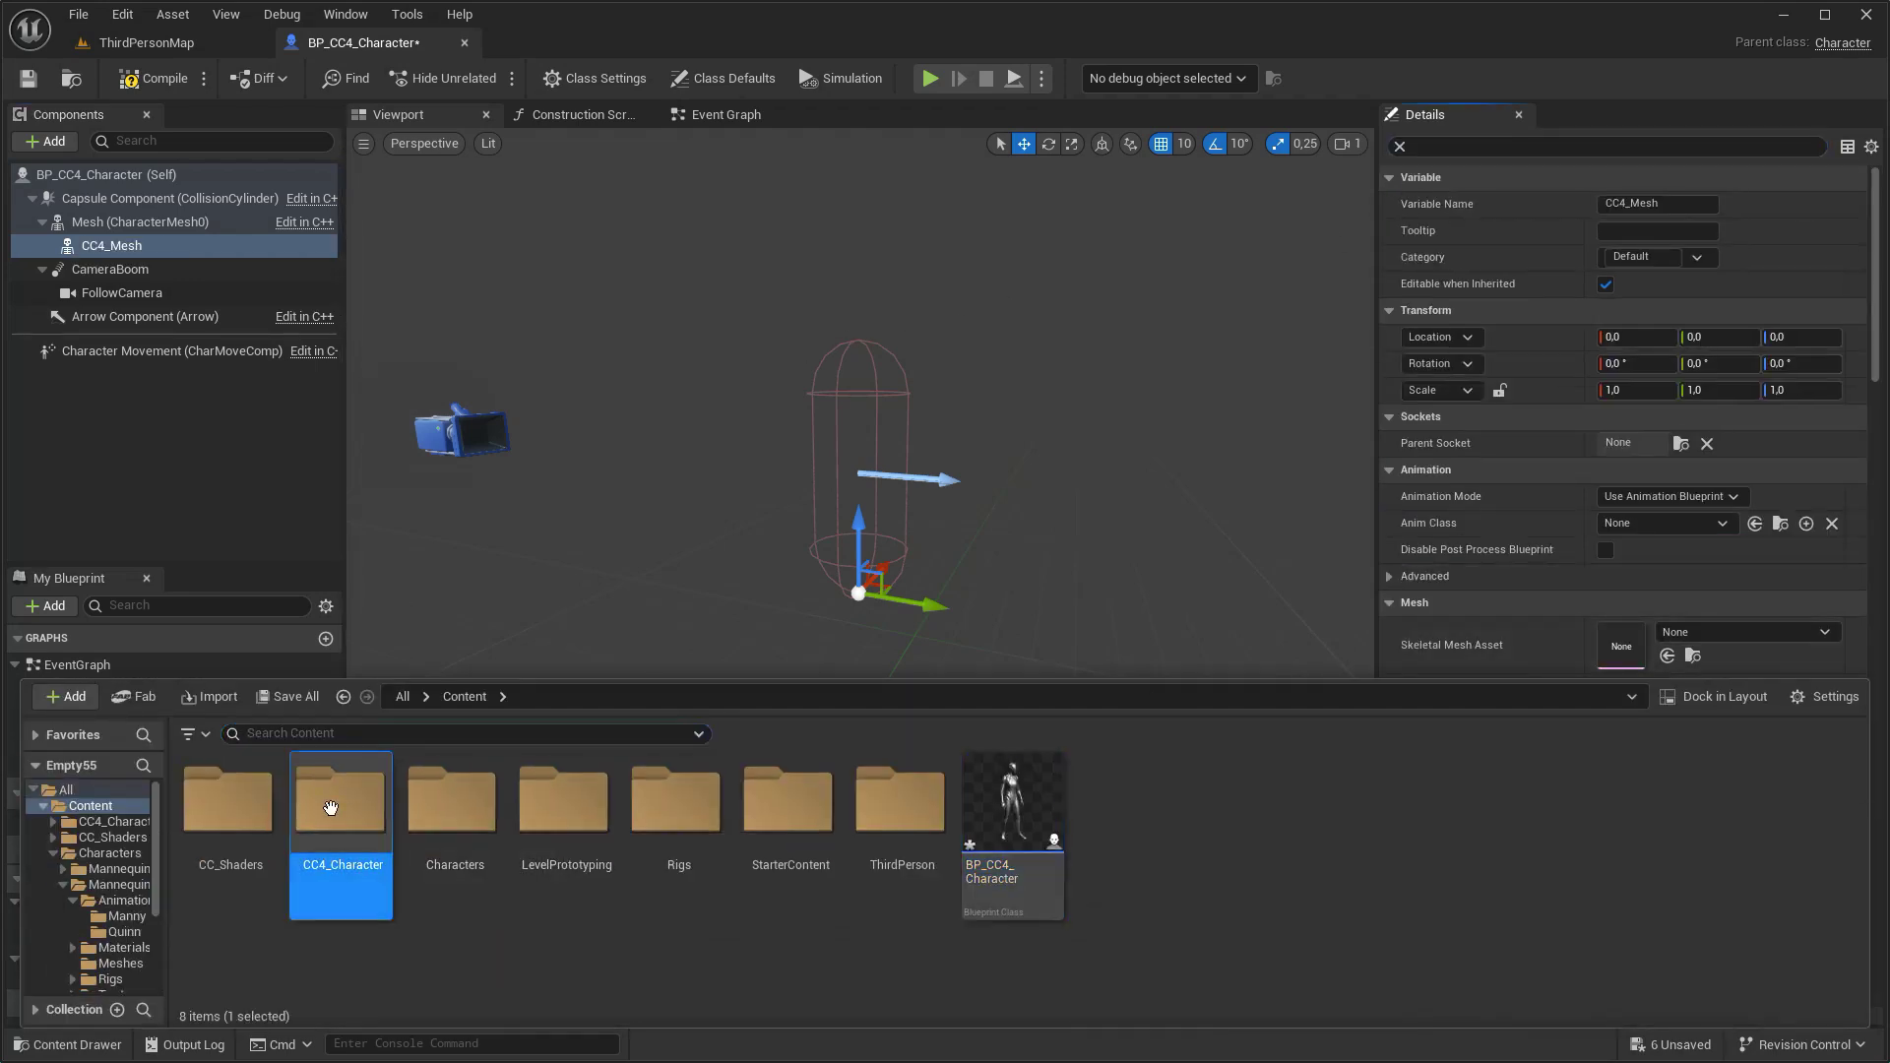
double_click(330, 797)
left_click(676, 803)
left_click(1667, 656)
key("ctrl+space")
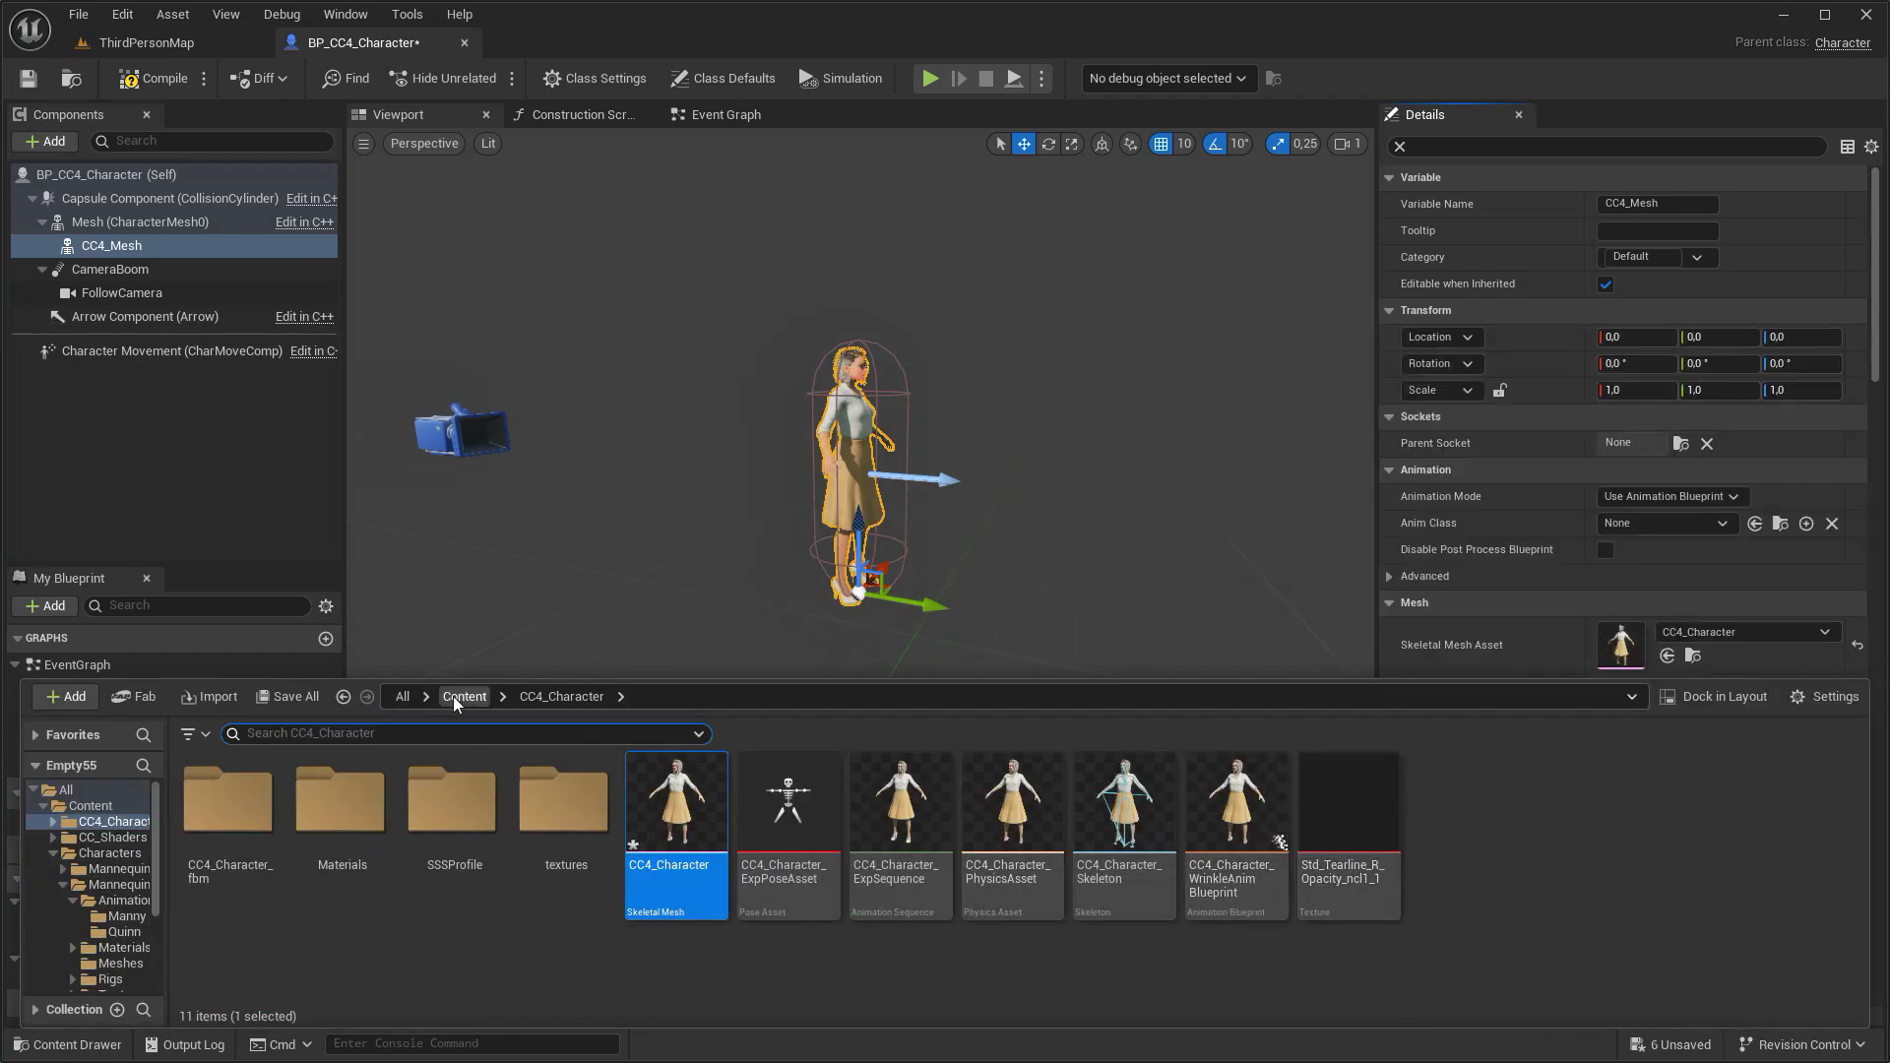
left_click(455, 697)
right_click(1161, 843)
- Create Animation Blueprint ABP_for_CC4 on SK_Mannequin_Skeleton and assign it as CC4_Mesh's Anim Class
mouse_move(1278, 394)
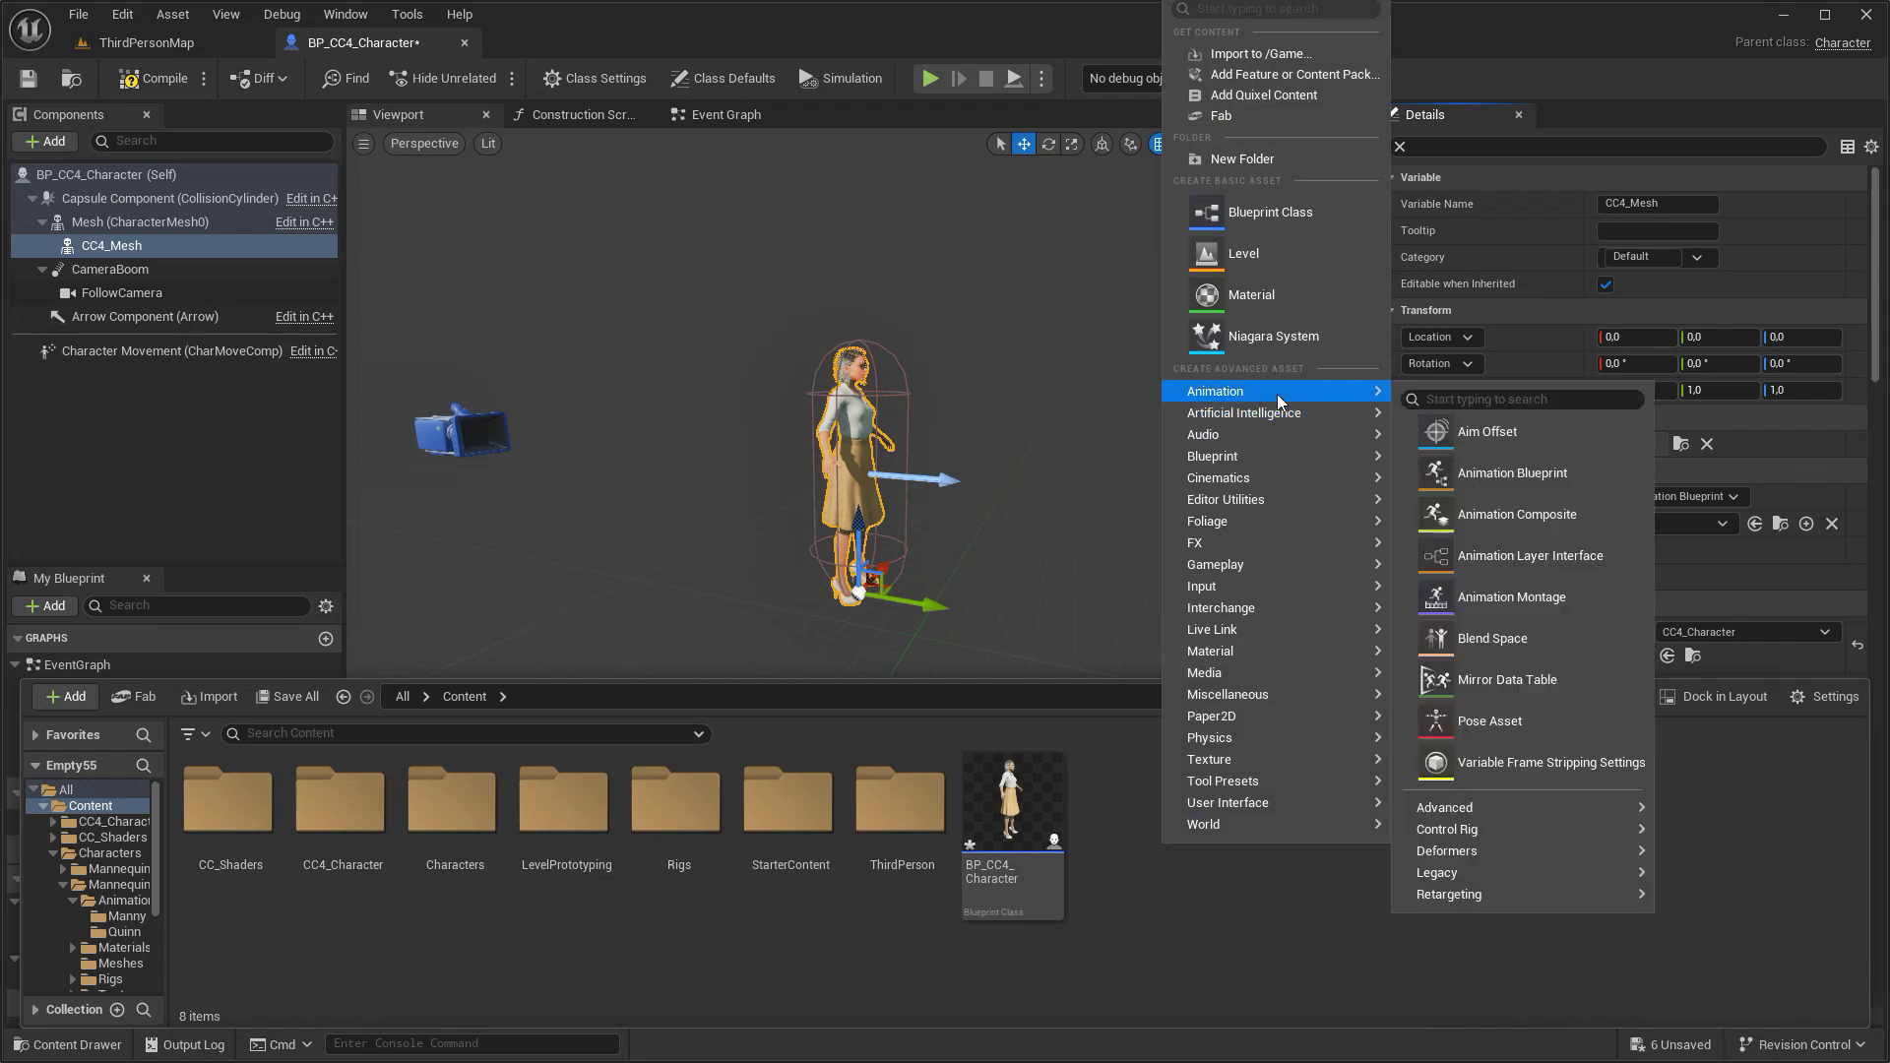
left_click(1468, 468)
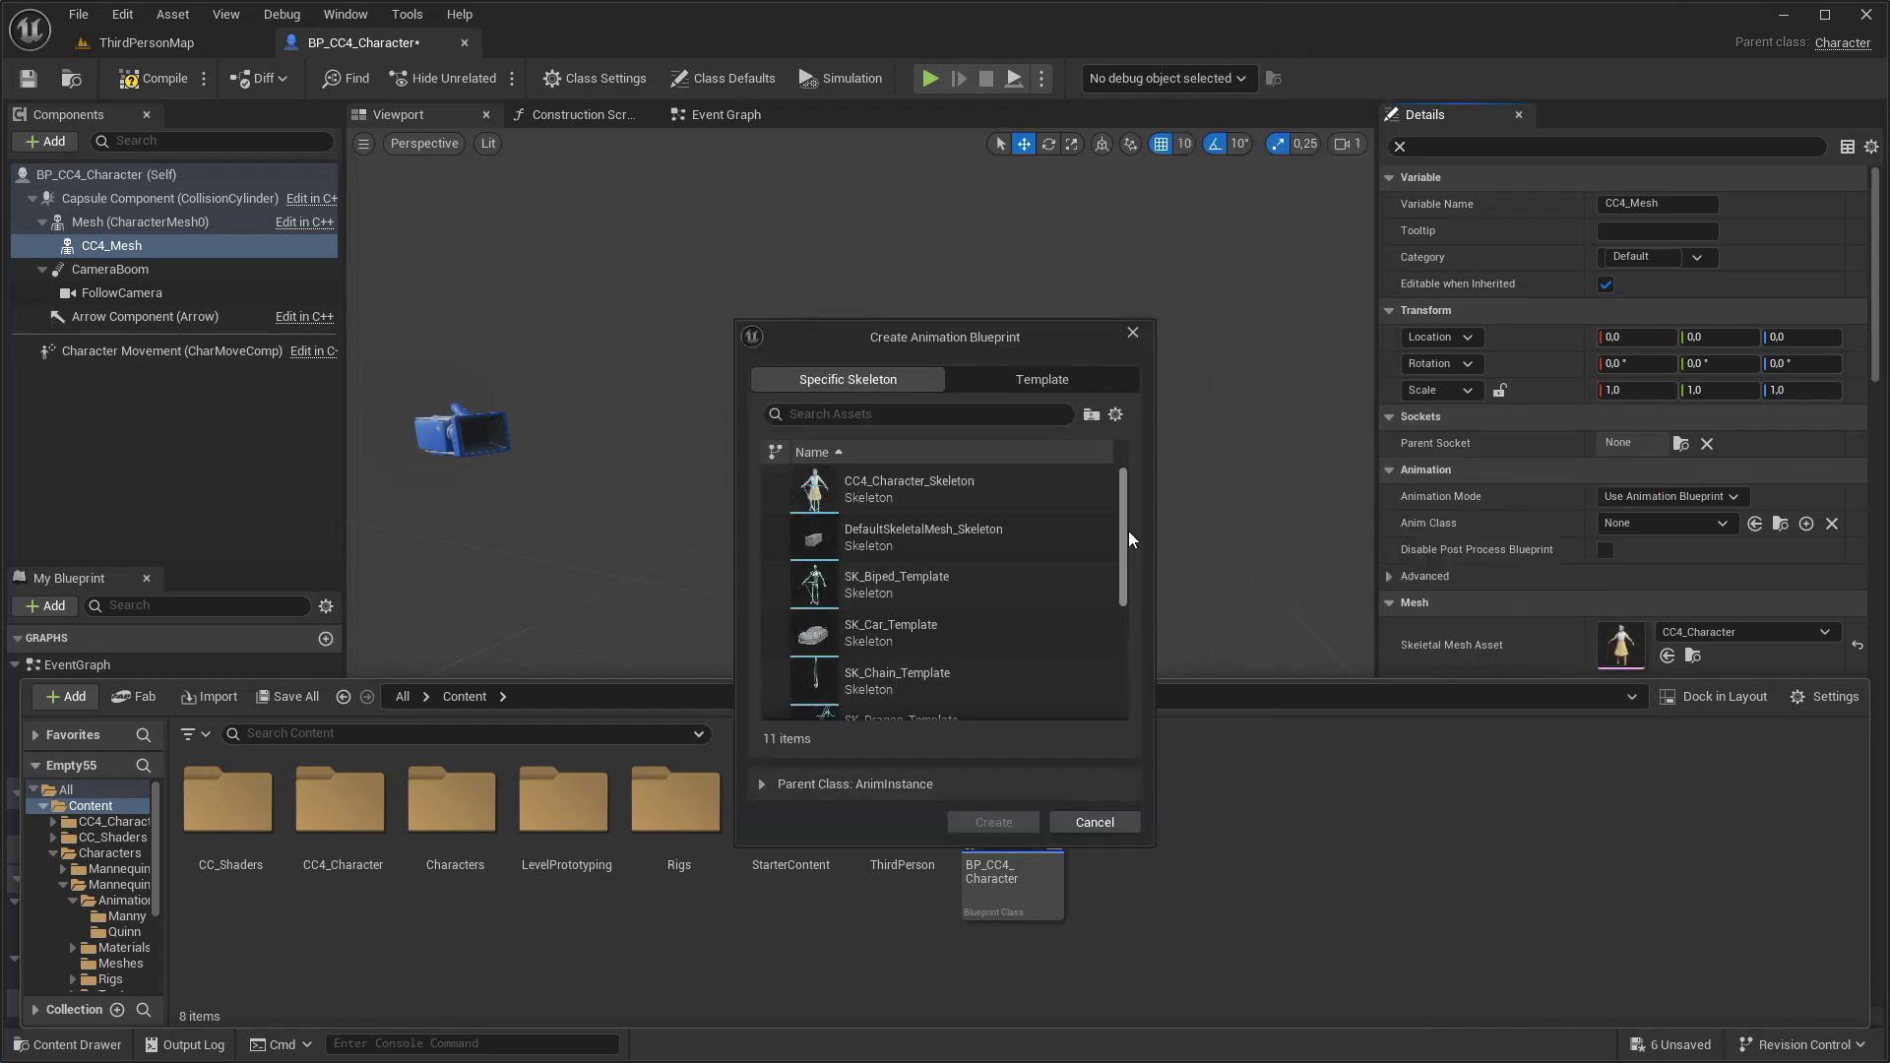
left_click_drag(1127, 530, 1126, 615)
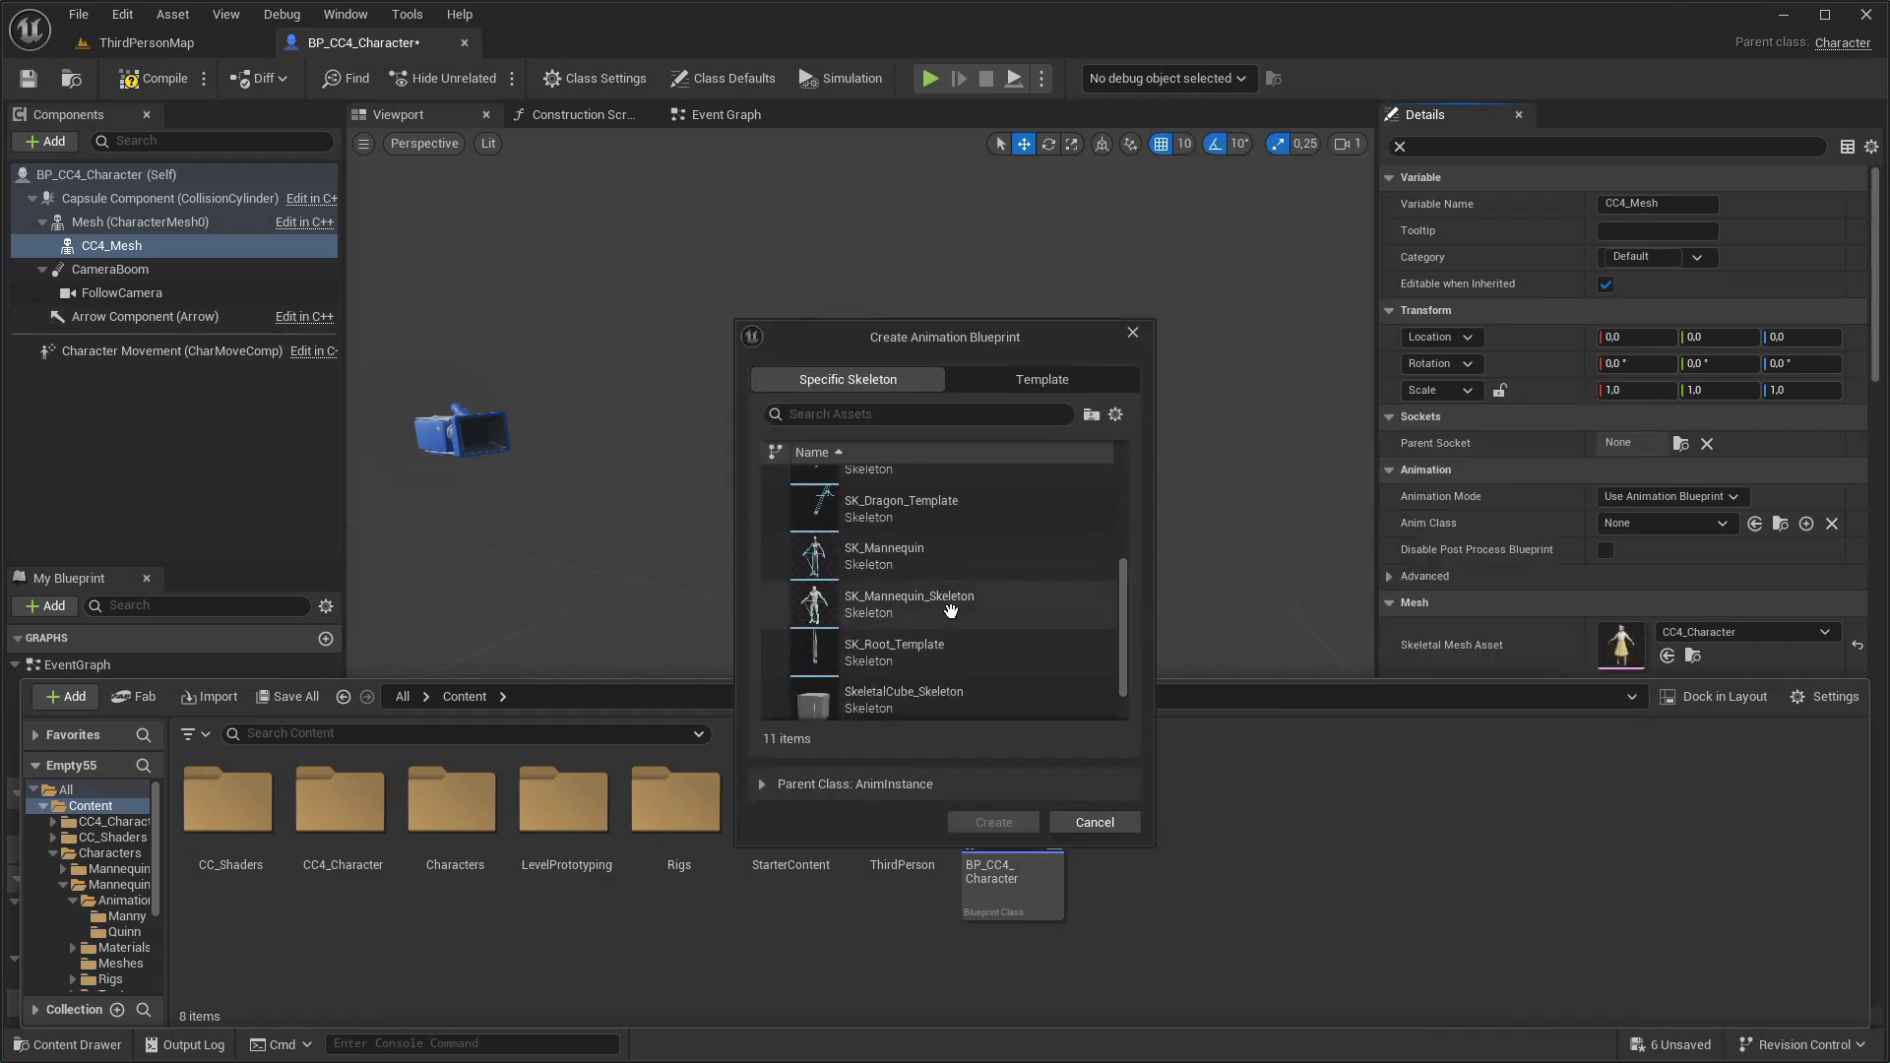
left_click(951, 610)
left_click(1000, 823)
type("ABP_")
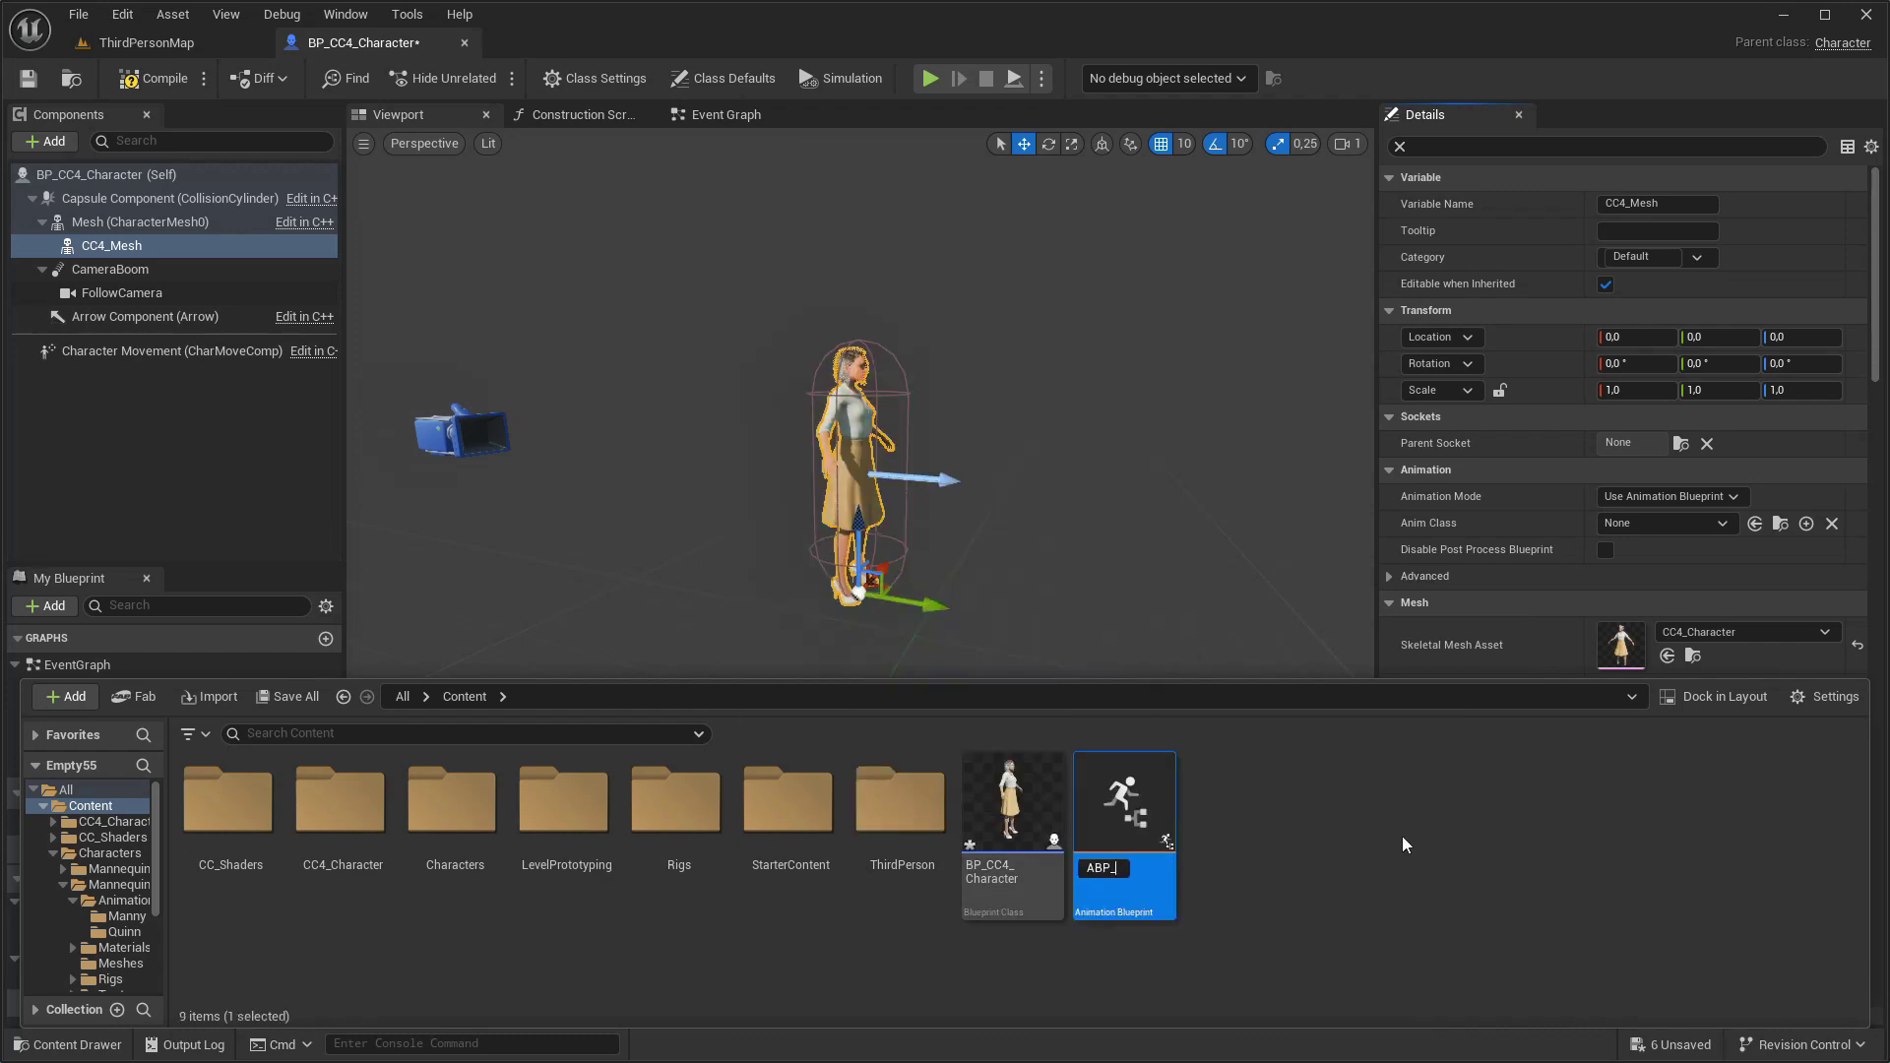
type("for_CC4")
key("Return")
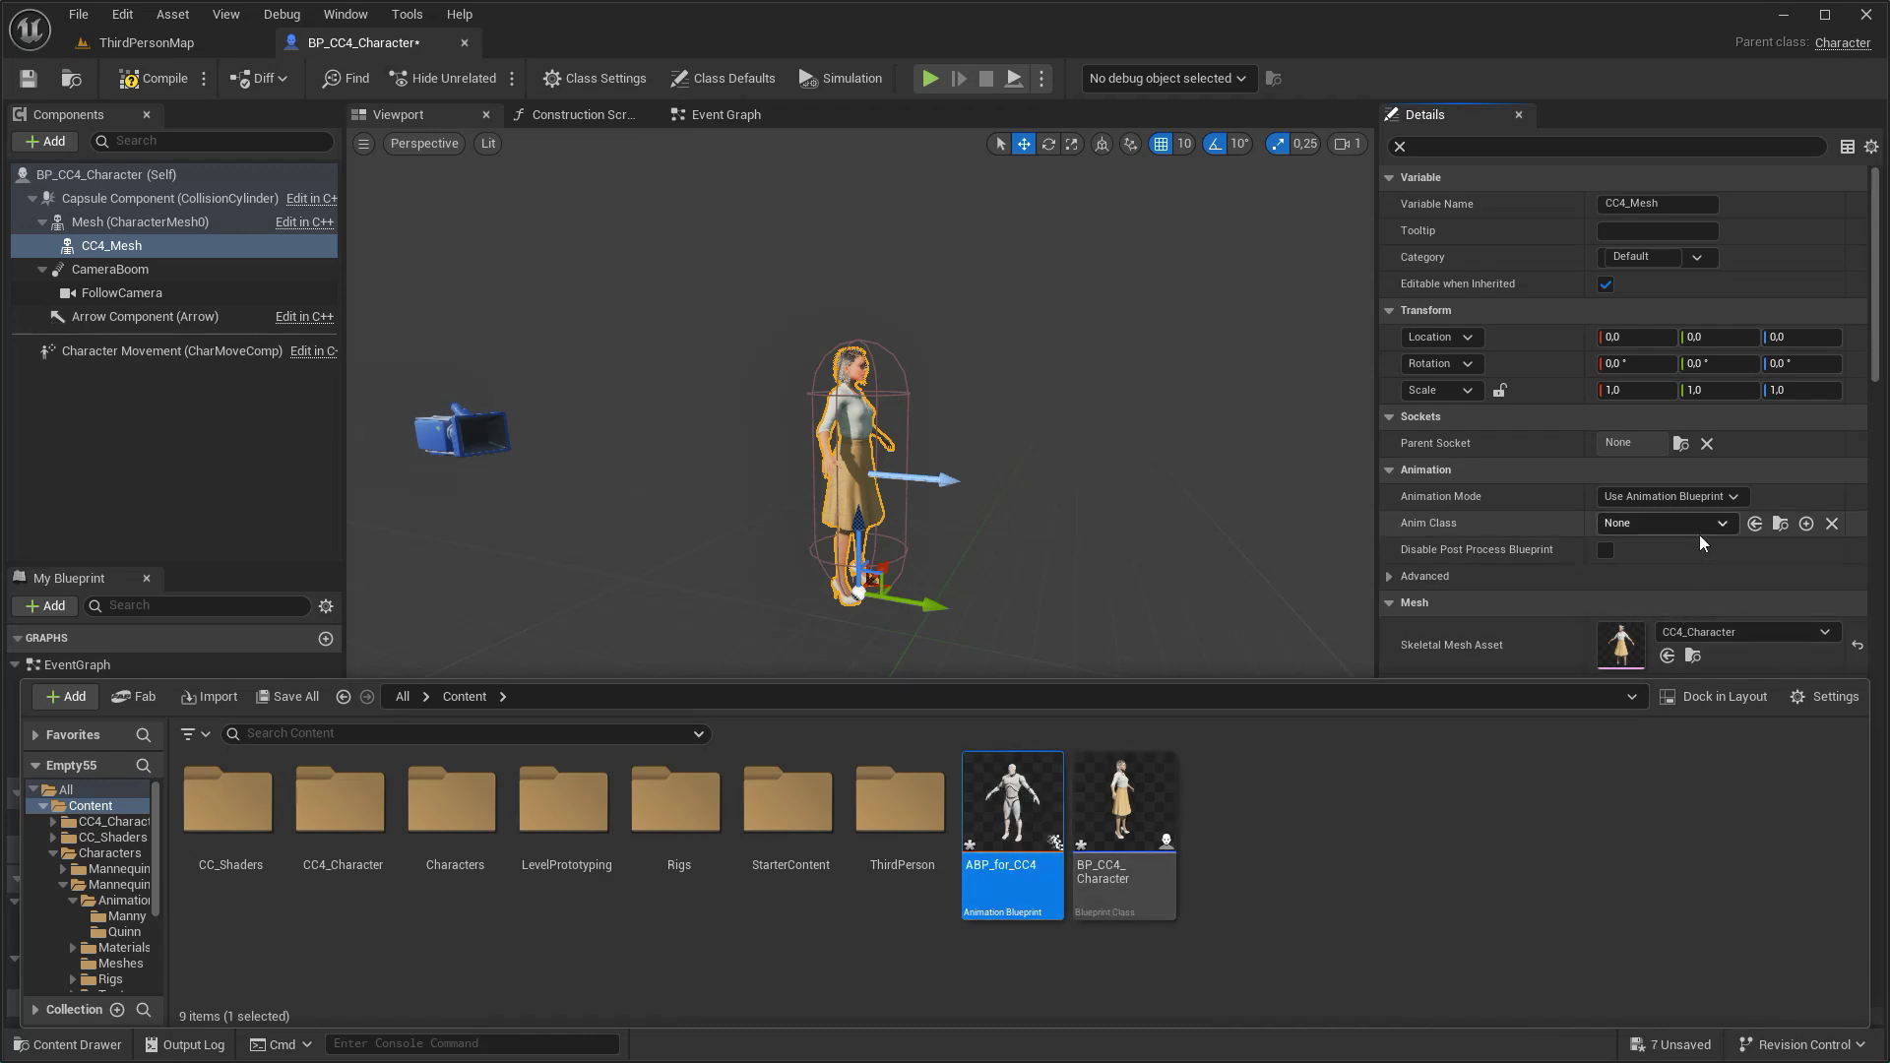
left_click(1757, 523)
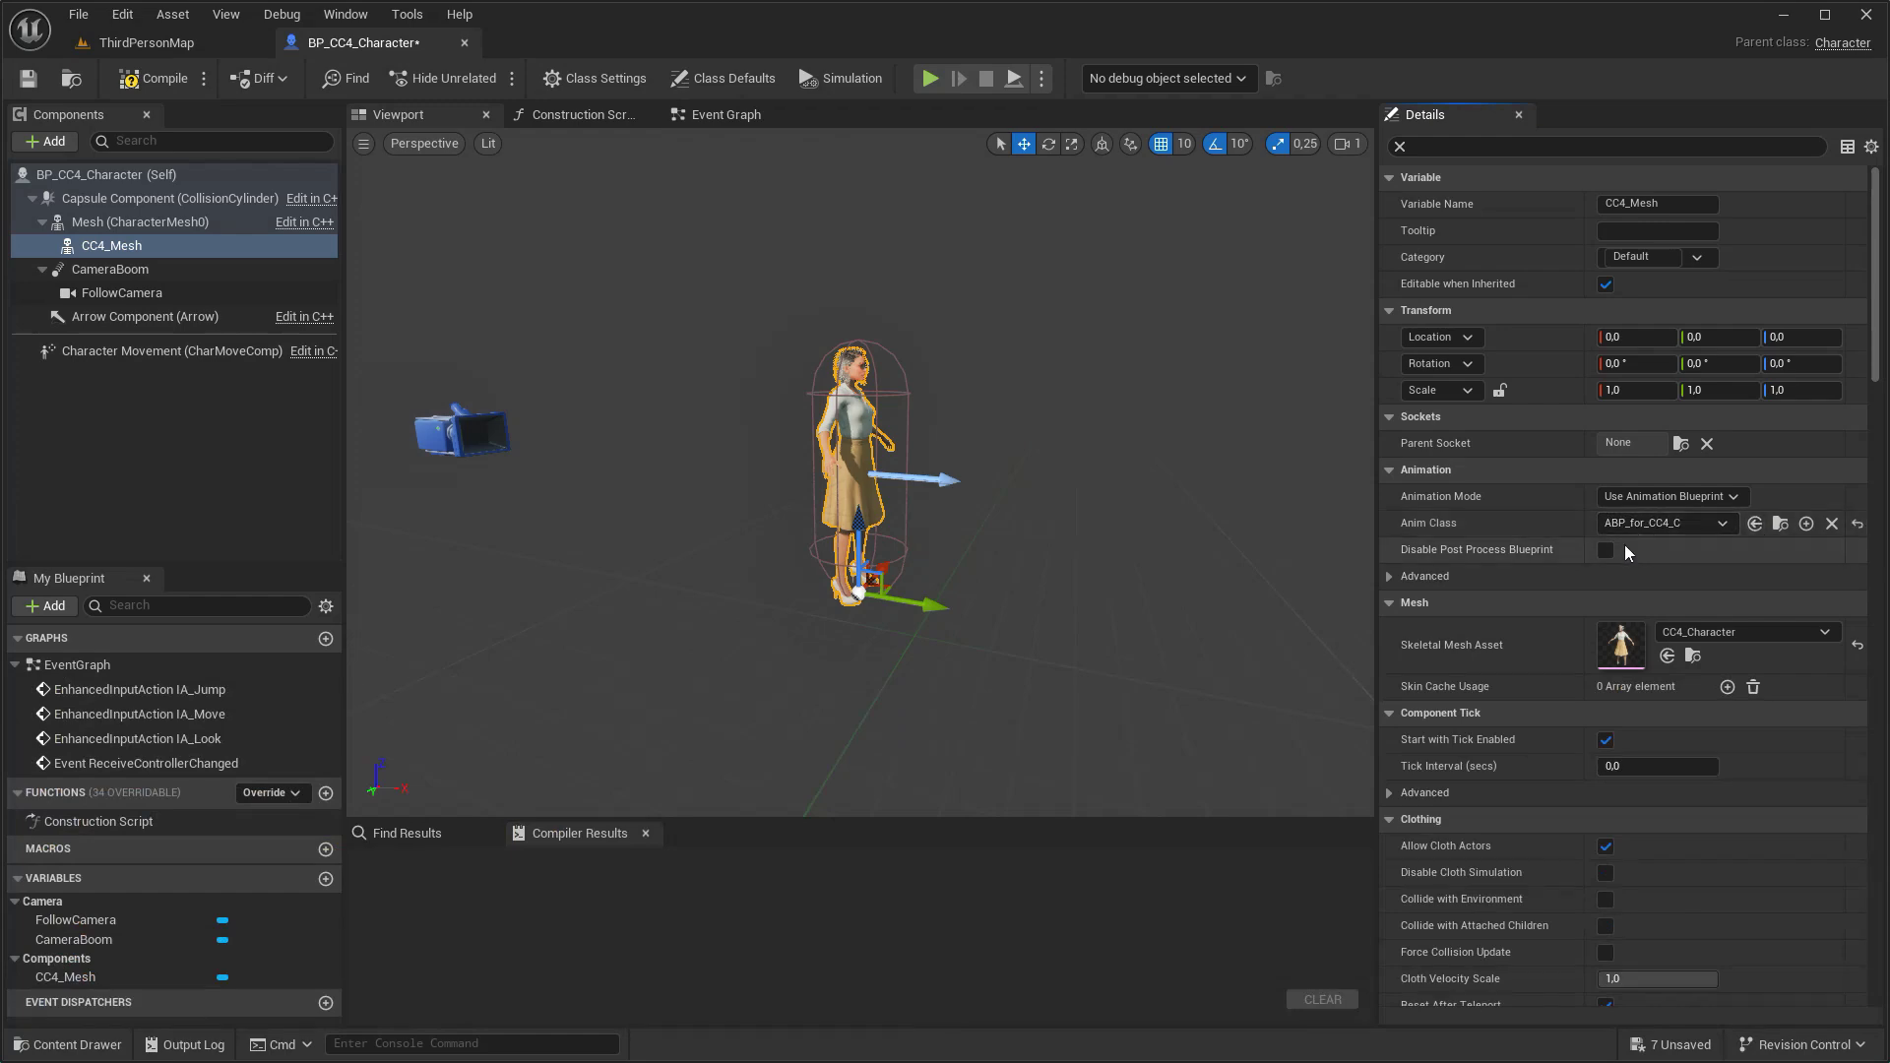
key("ctrl+space")
- In ABP_for_CC4, add a Retarget Pose From Mesh node wired into Output Pose
double_click(1012, 807)
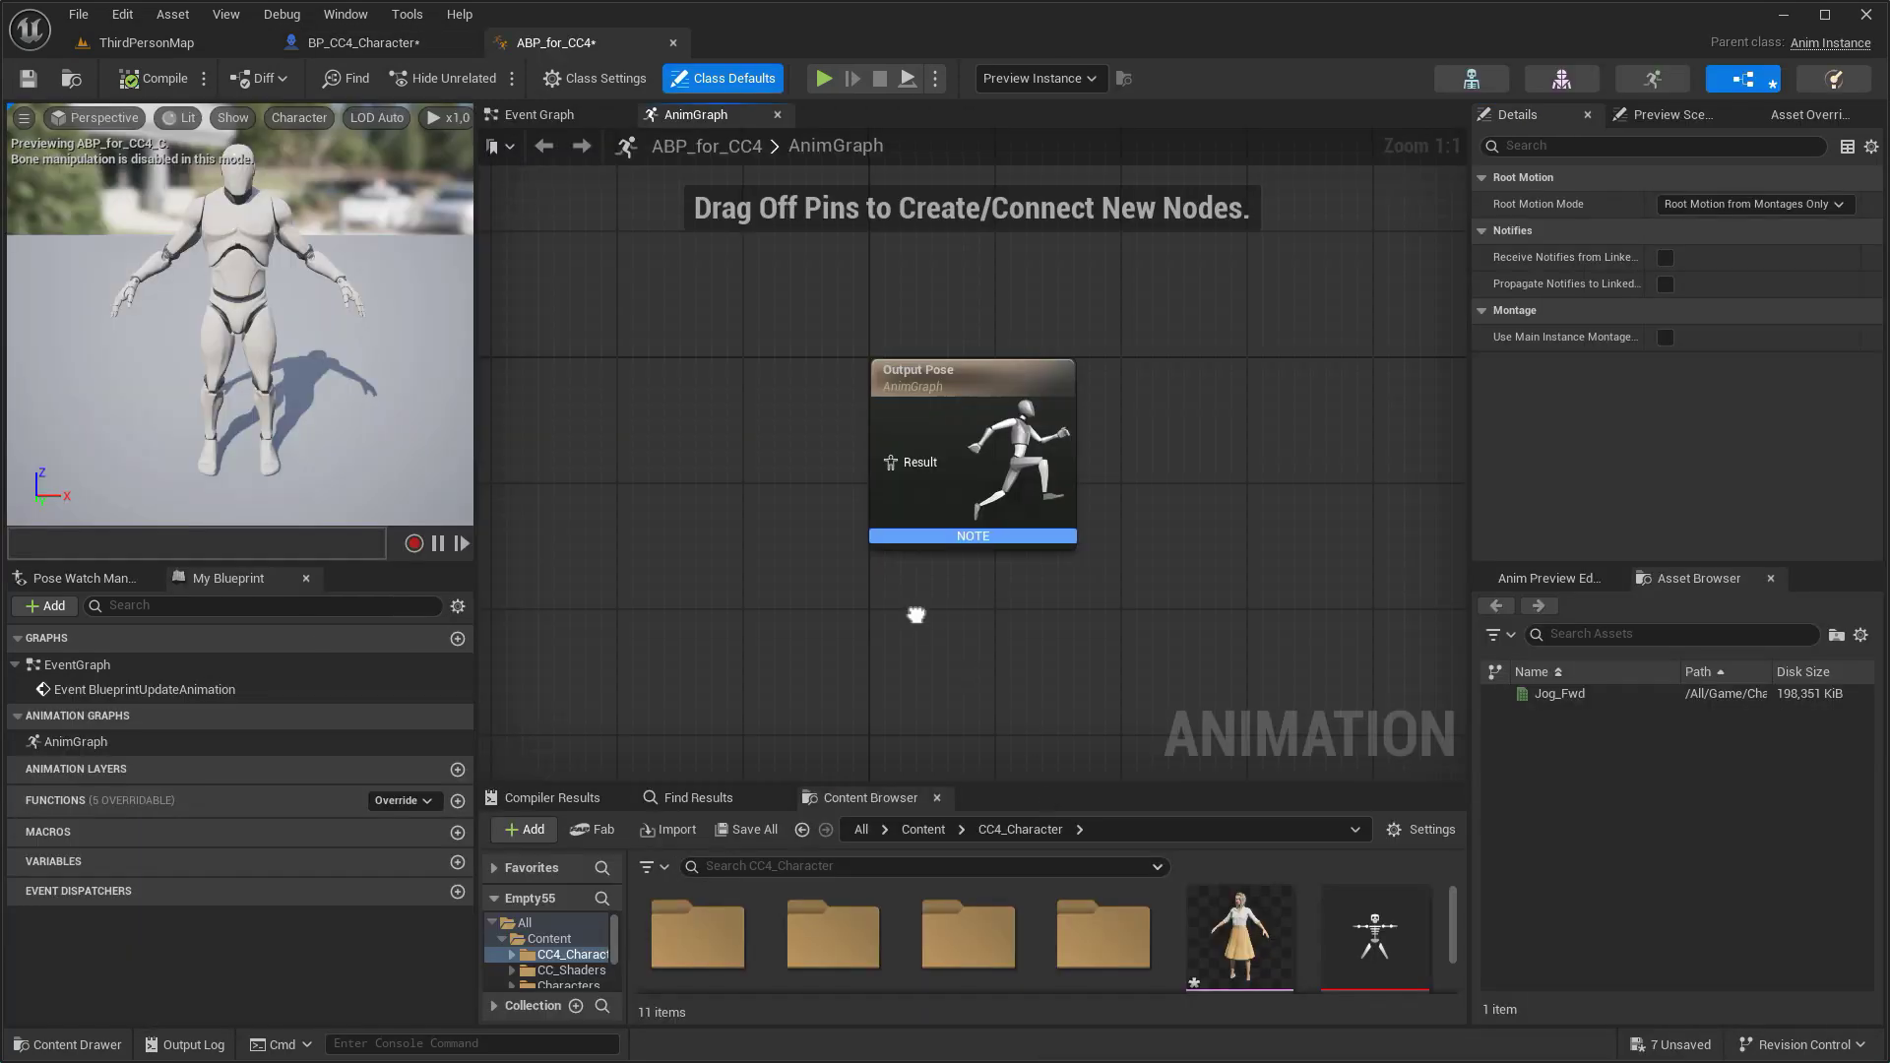
right_click_drag(913, 614, 1288, 596)
left_click_drag(1202, 439, 945, 440)
type("retarget")
key("Return")
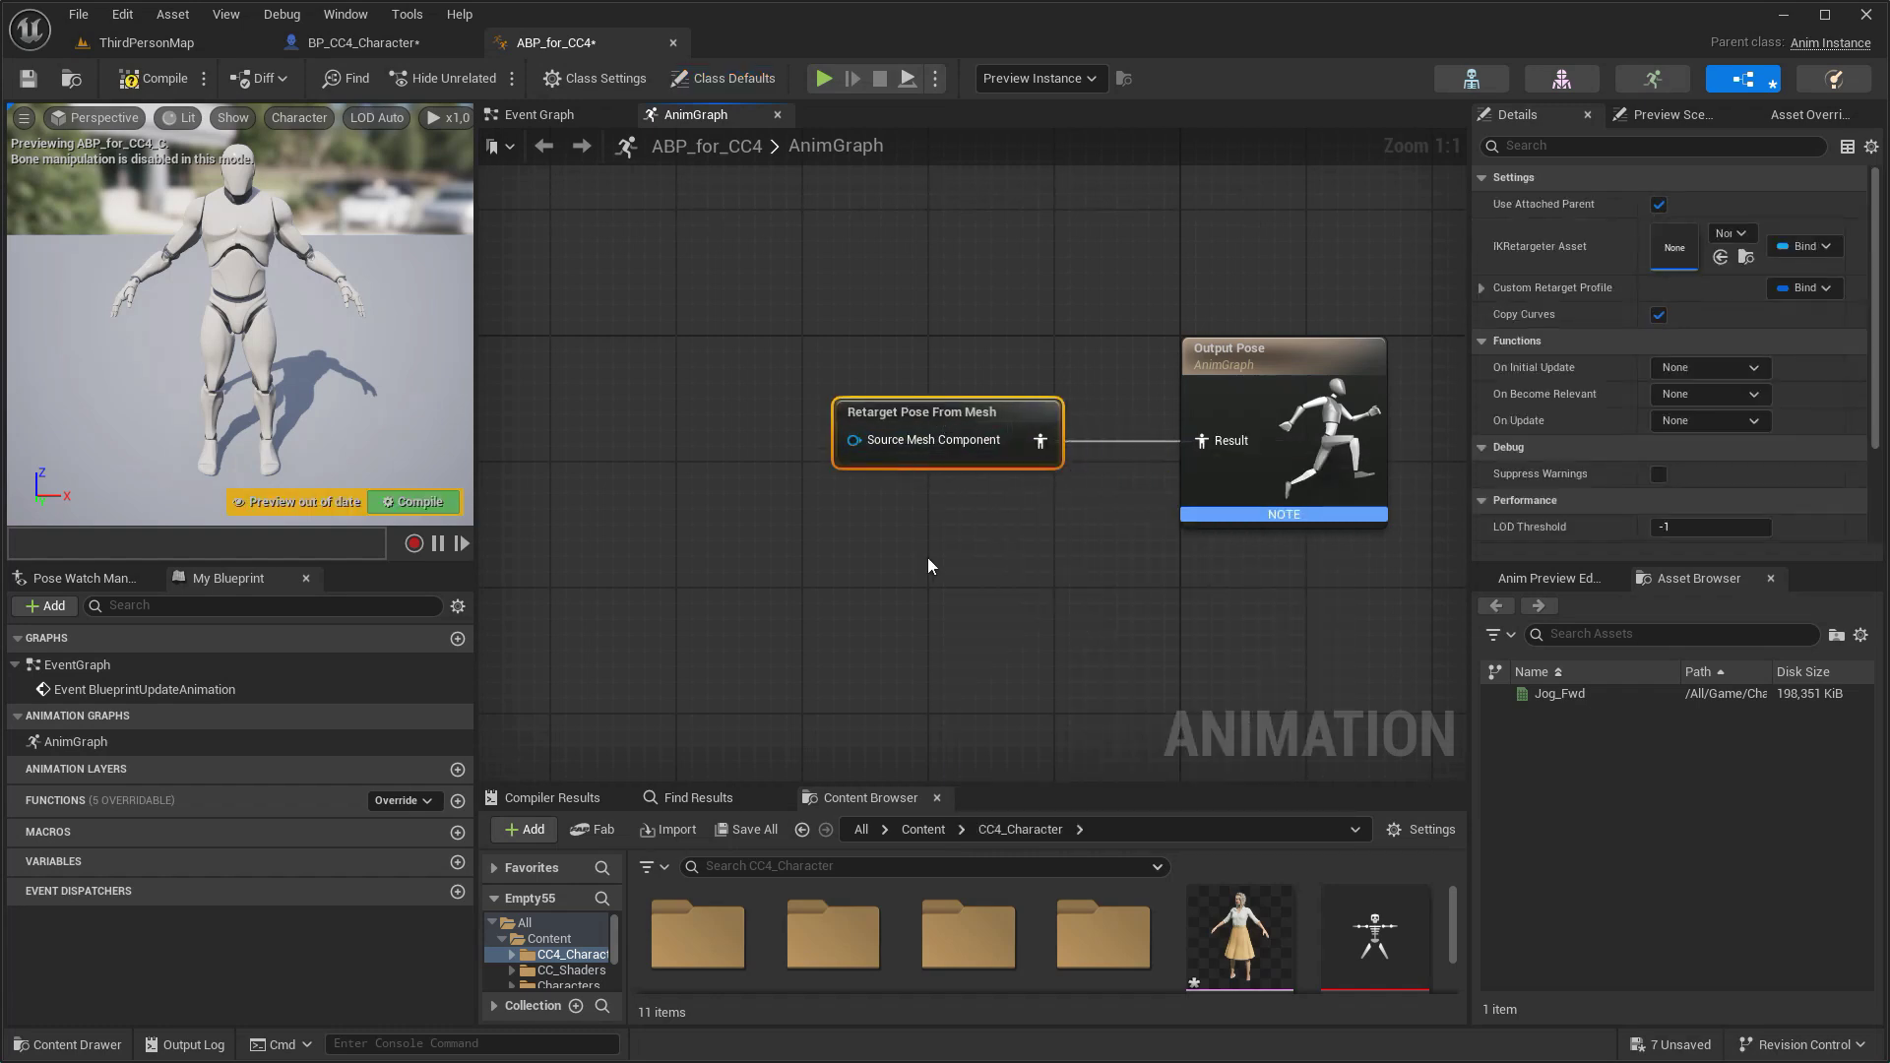
left_click(925, 545)
- Rename the RTG_AutoGenerated retargeter in the Rigs folder to RTG_For_CC4_Women
key("ctrl+space")
double_click(675, 801)
left_click(472, 827)
left_click(479, 871)
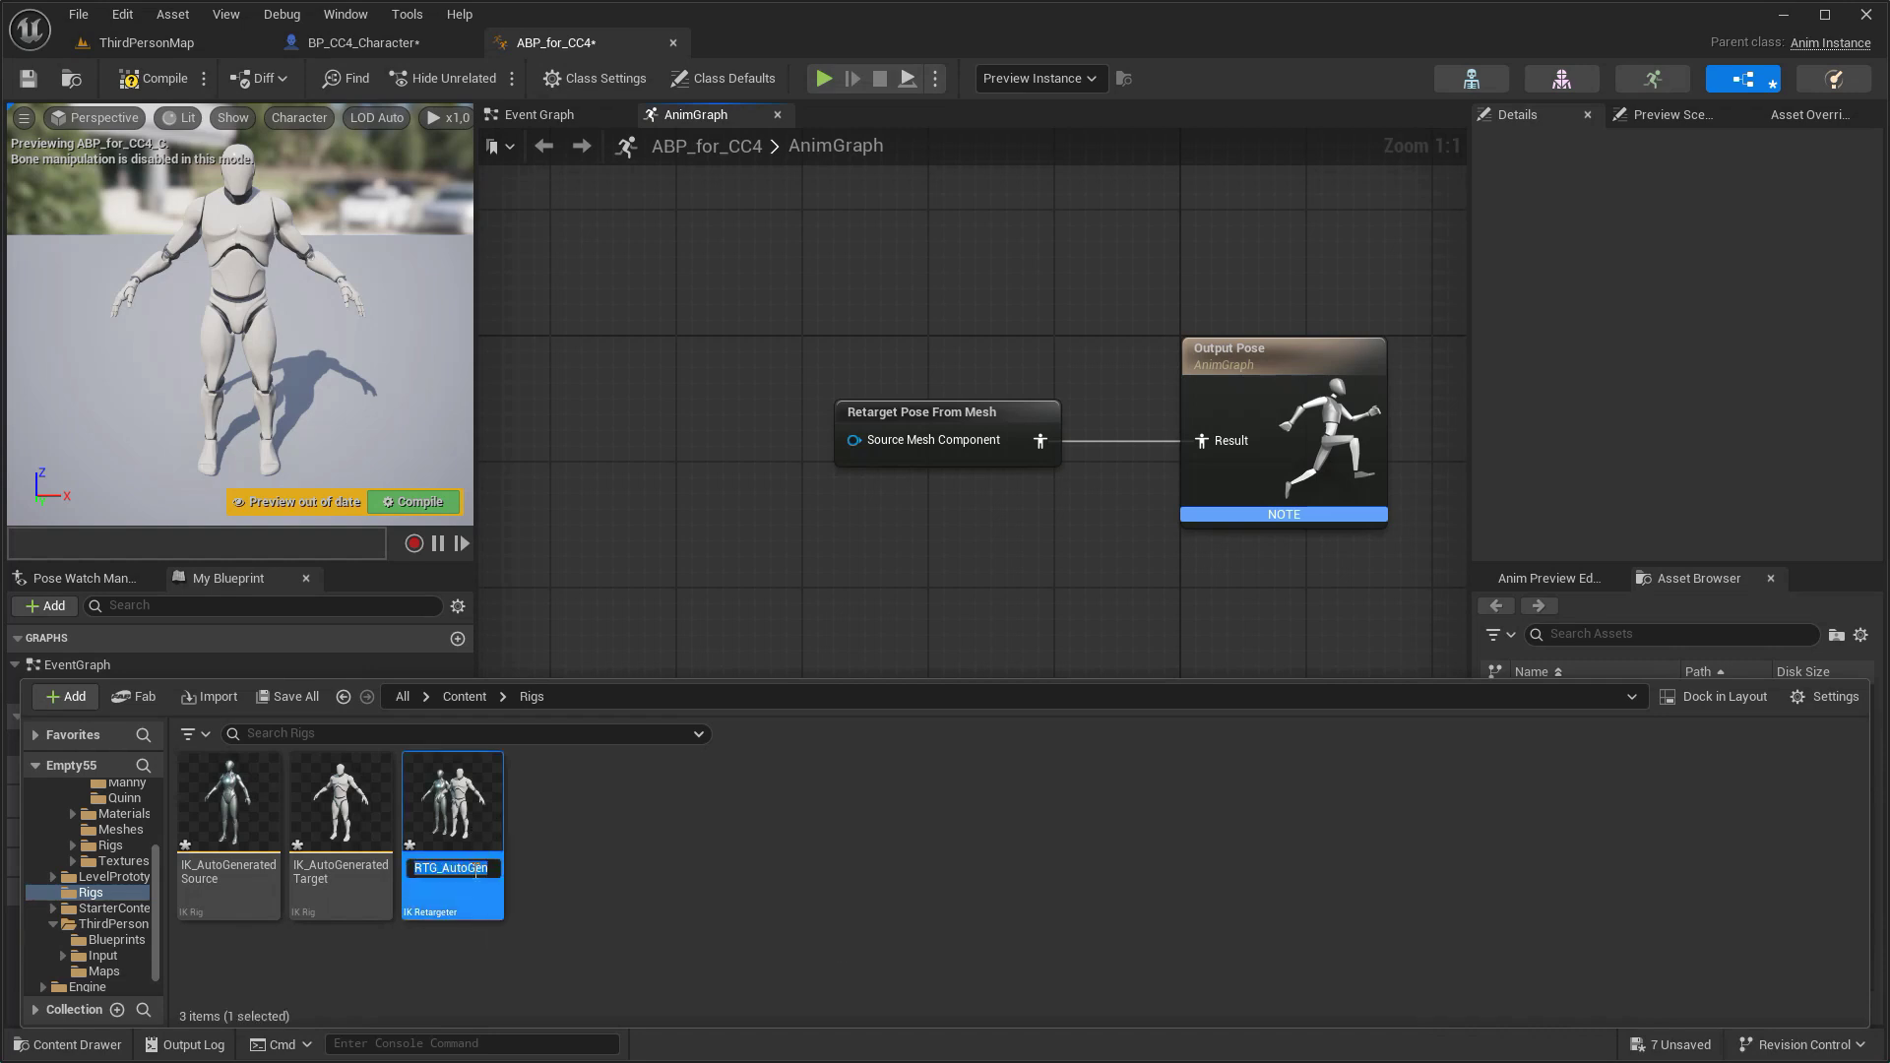
left_click_drag(446, 873, 611, 870)
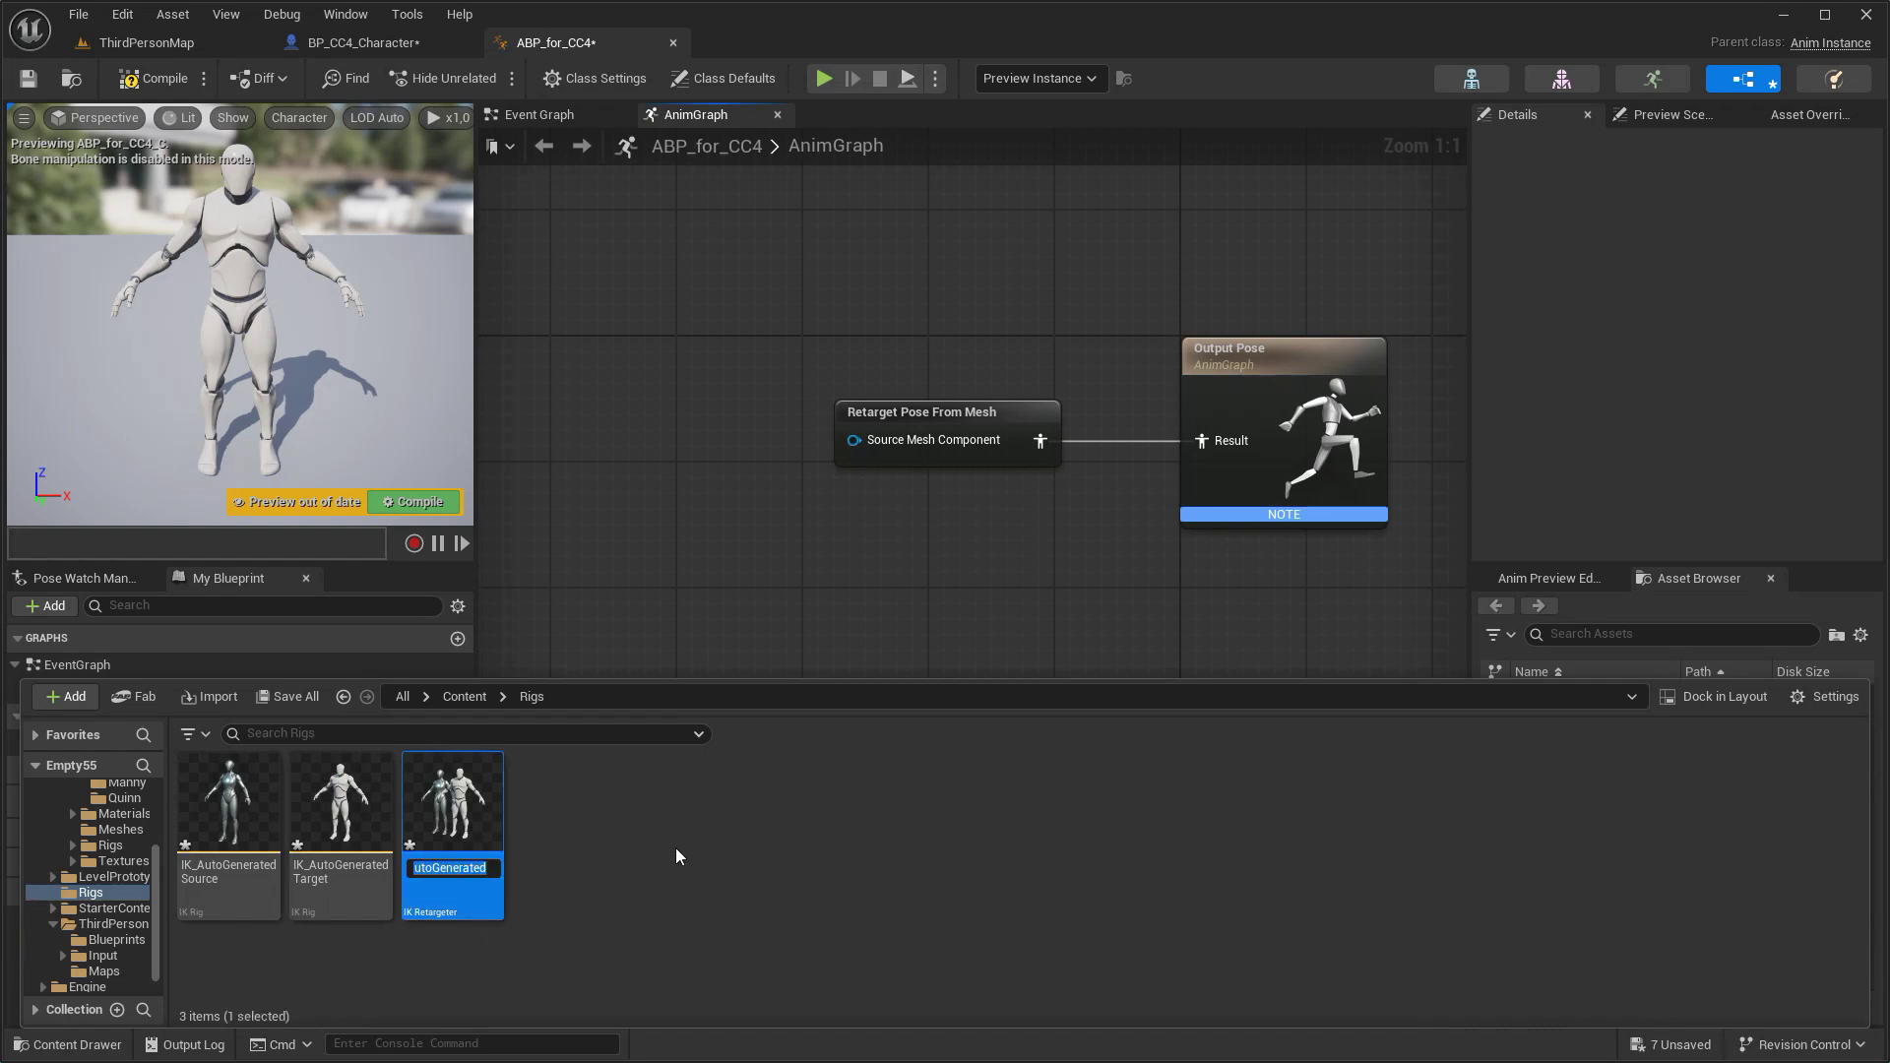
type("RTG_For_CC4")
type("_Women")
key("Return")
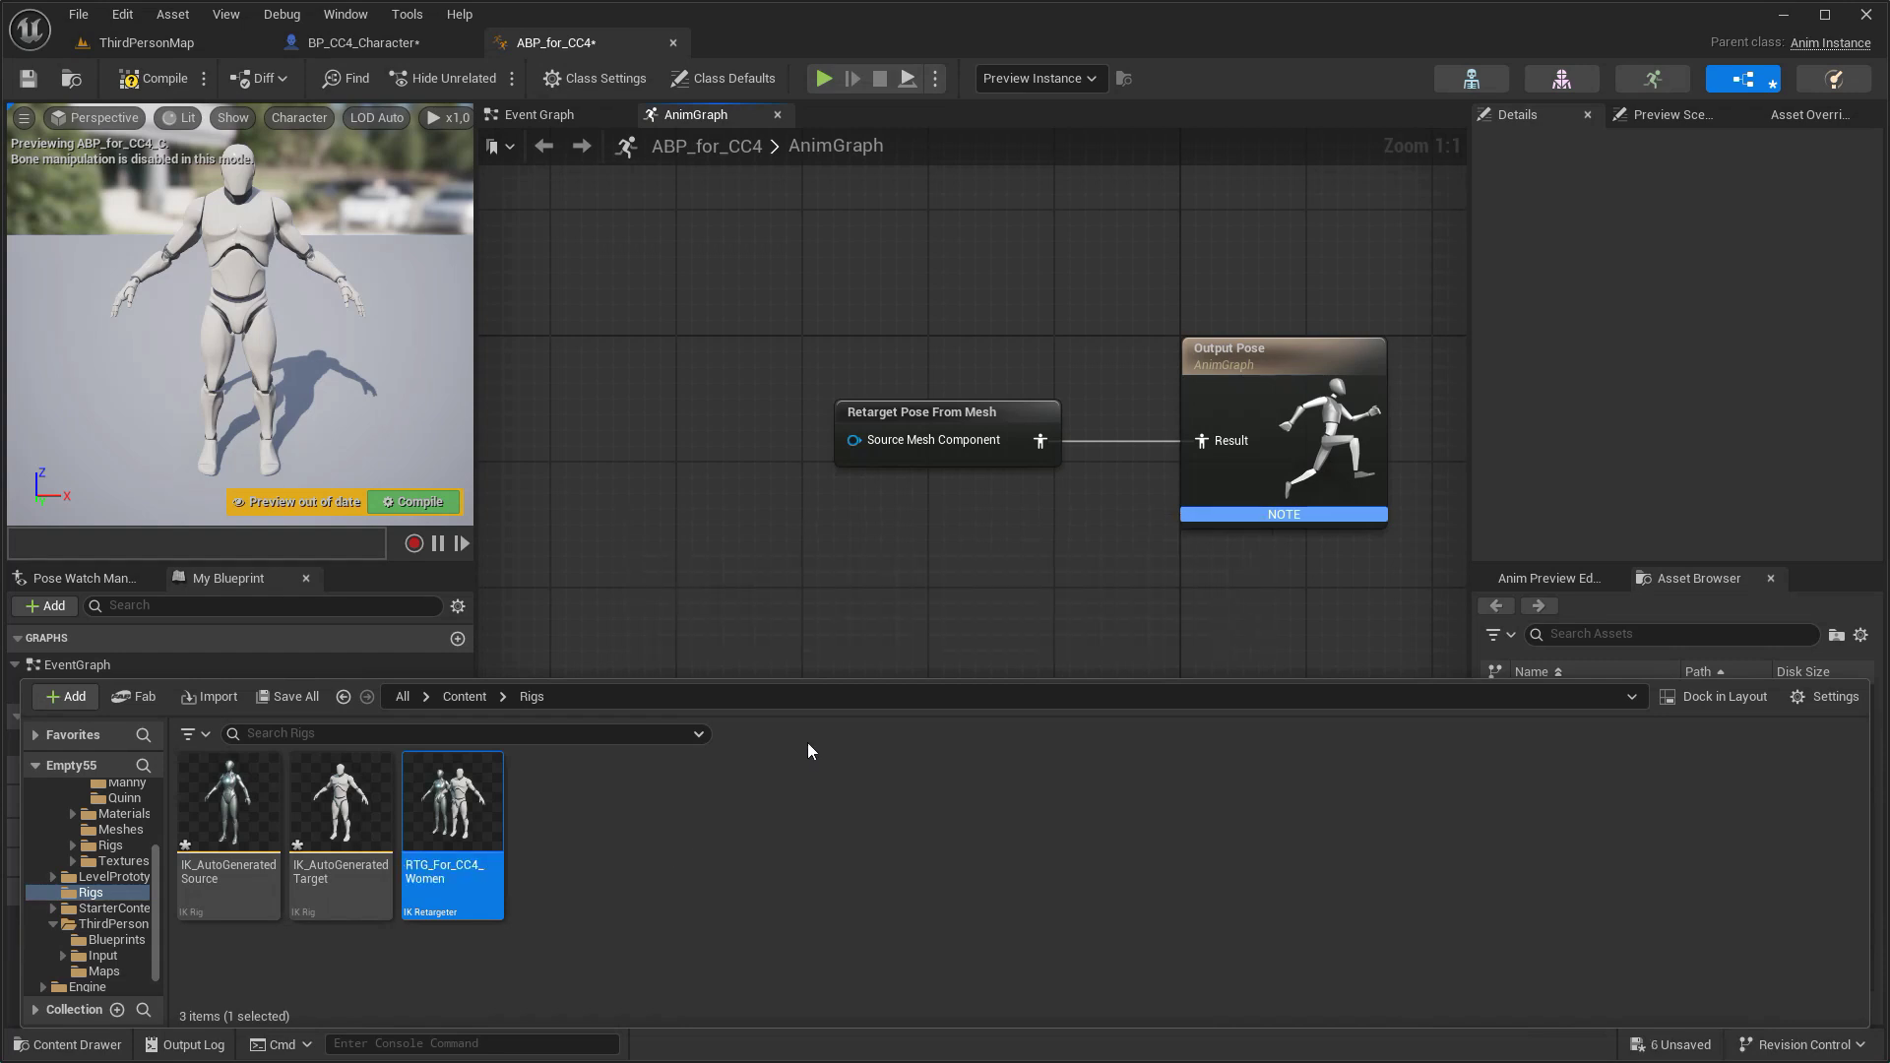
- Assign RTG_For_CC4_Women to the retarget node, then compile and save ABP_for_CC4
left_click(978, 423)
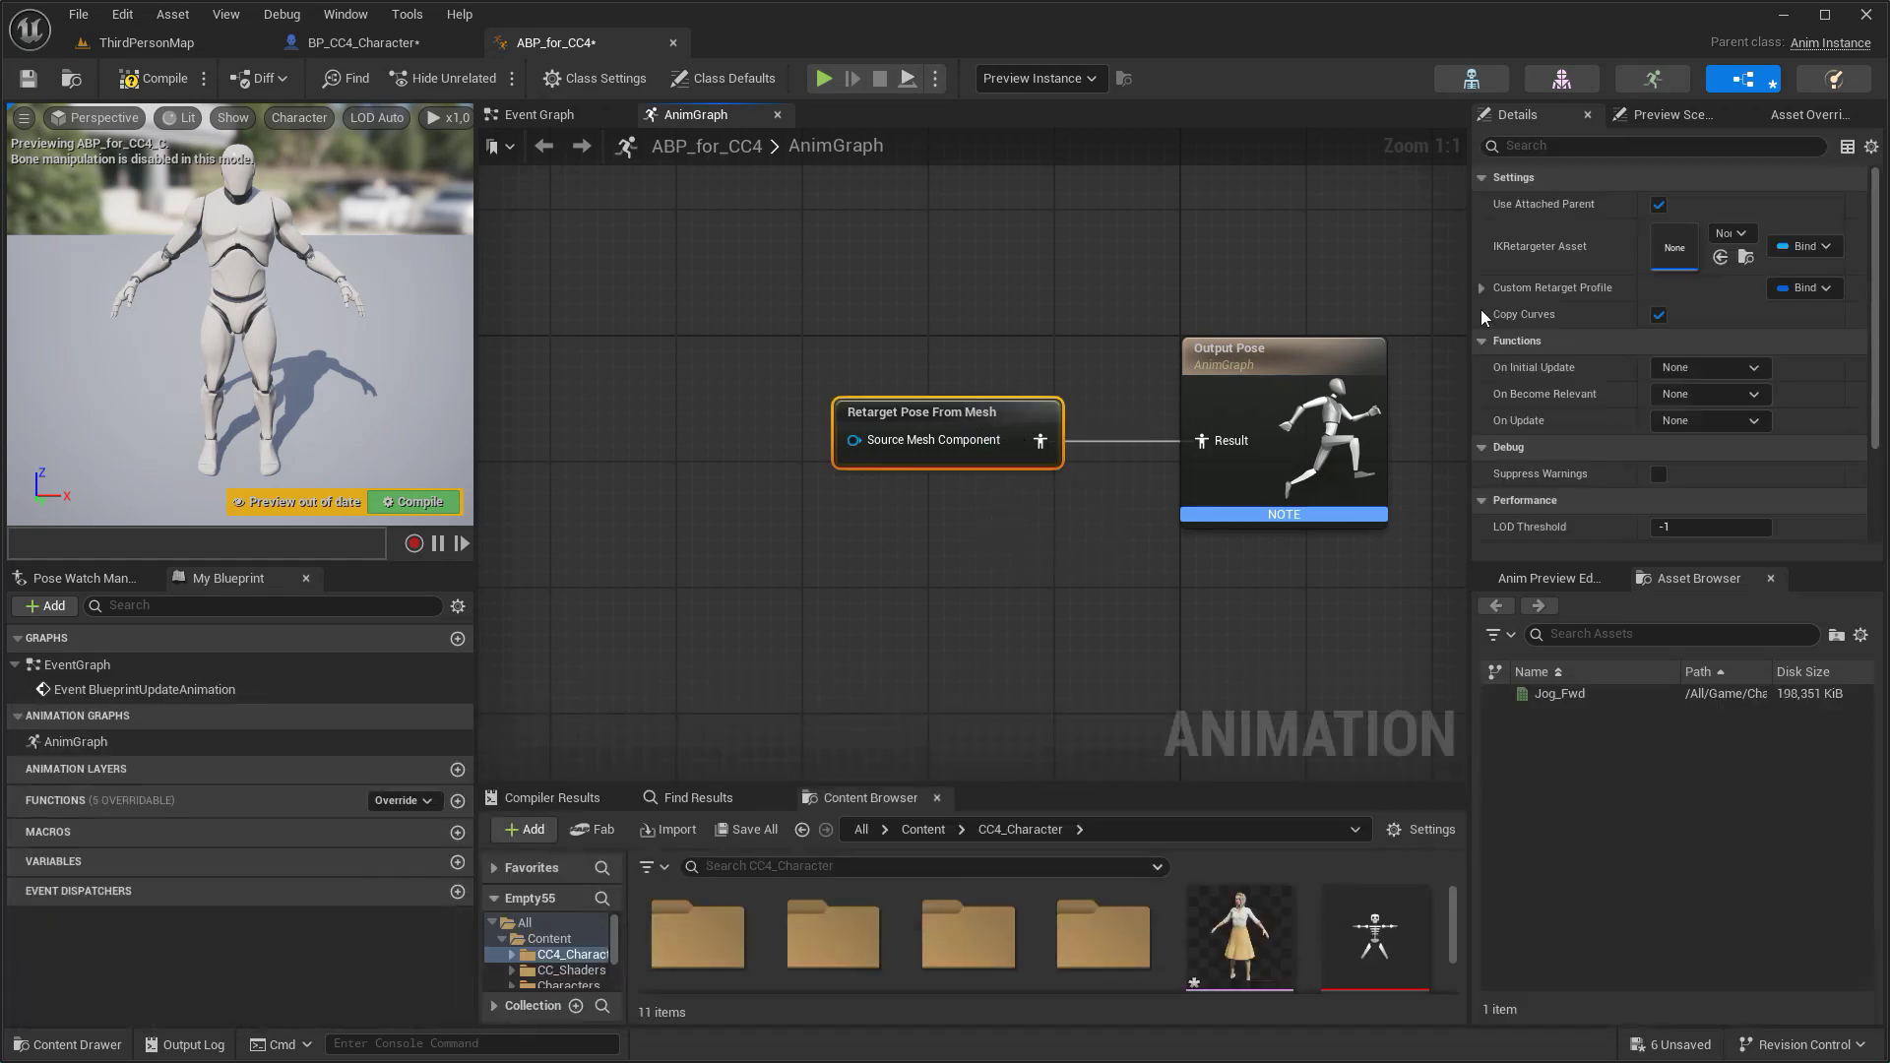
left_click(1722, 258)
left_click(154, 77)
left_click(28, 81)
left_click(198, 45)
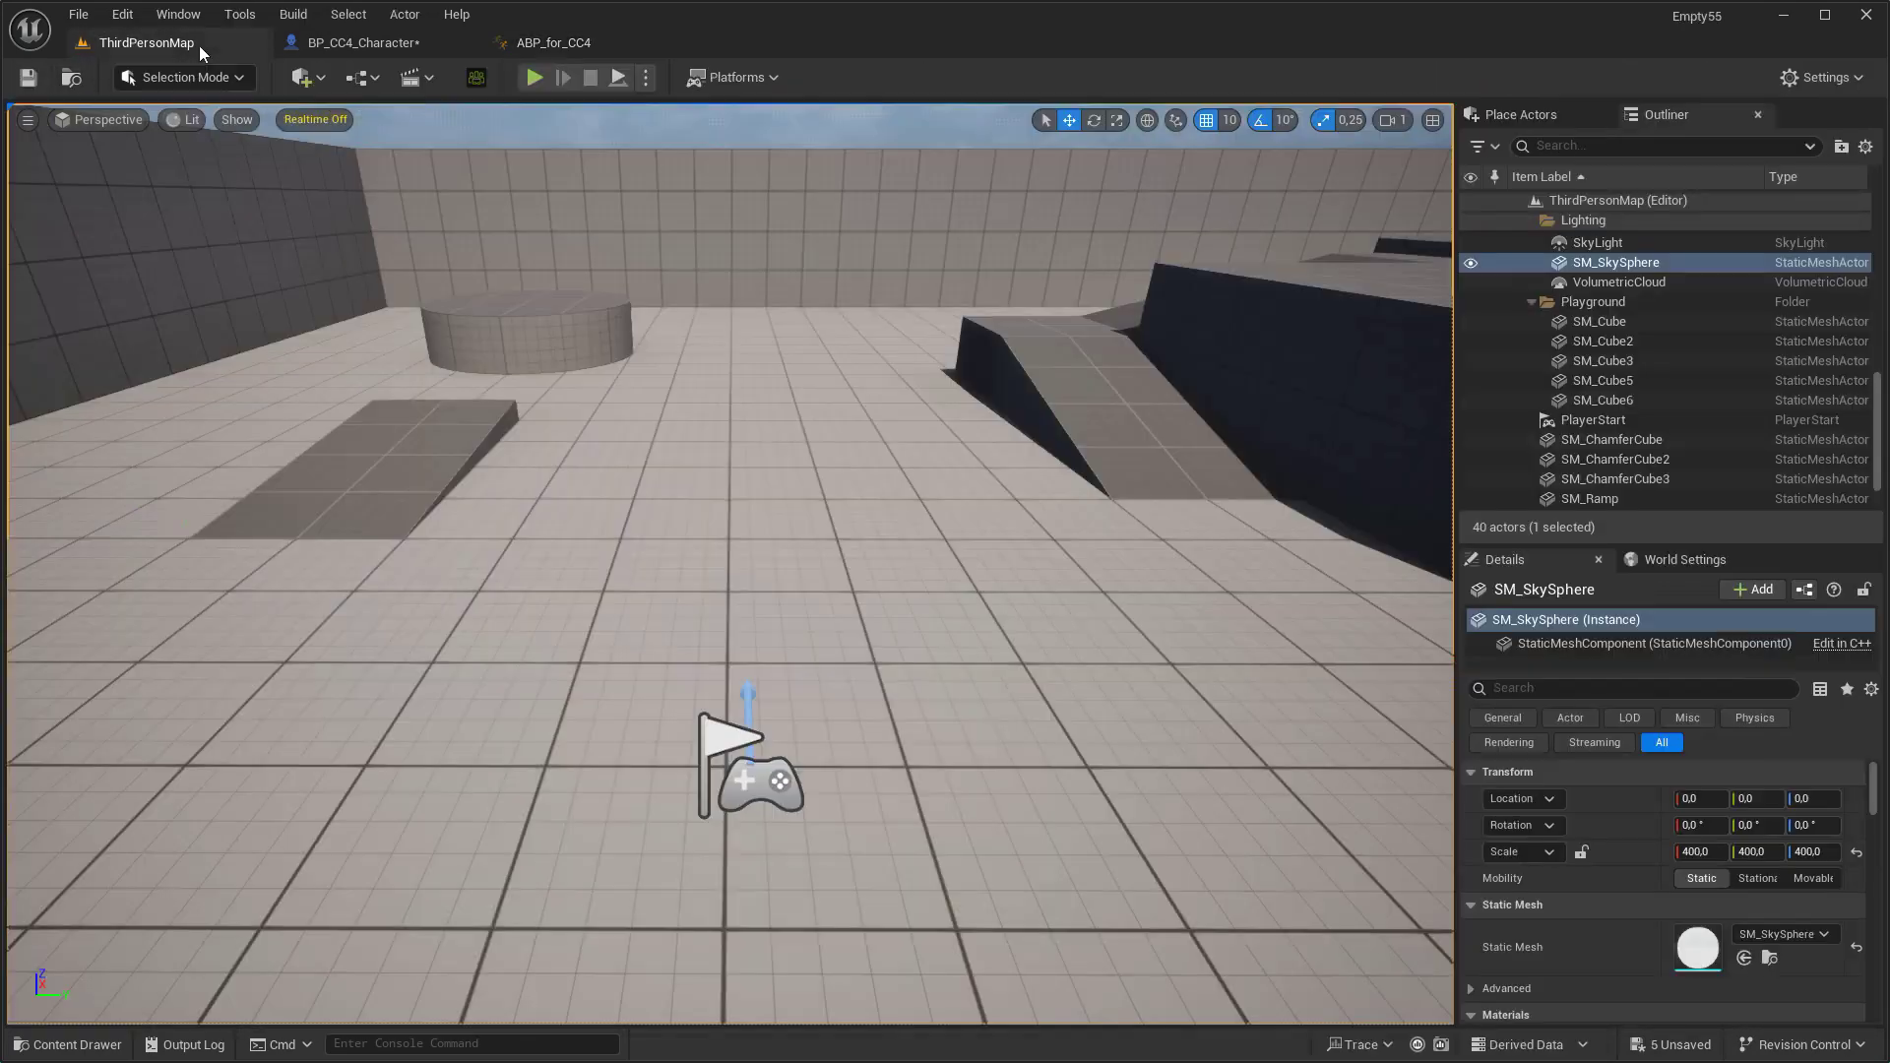
- Set the level's Default Pawn Class to BP_CC4_Character in World Settings
left_click(1676, 566)
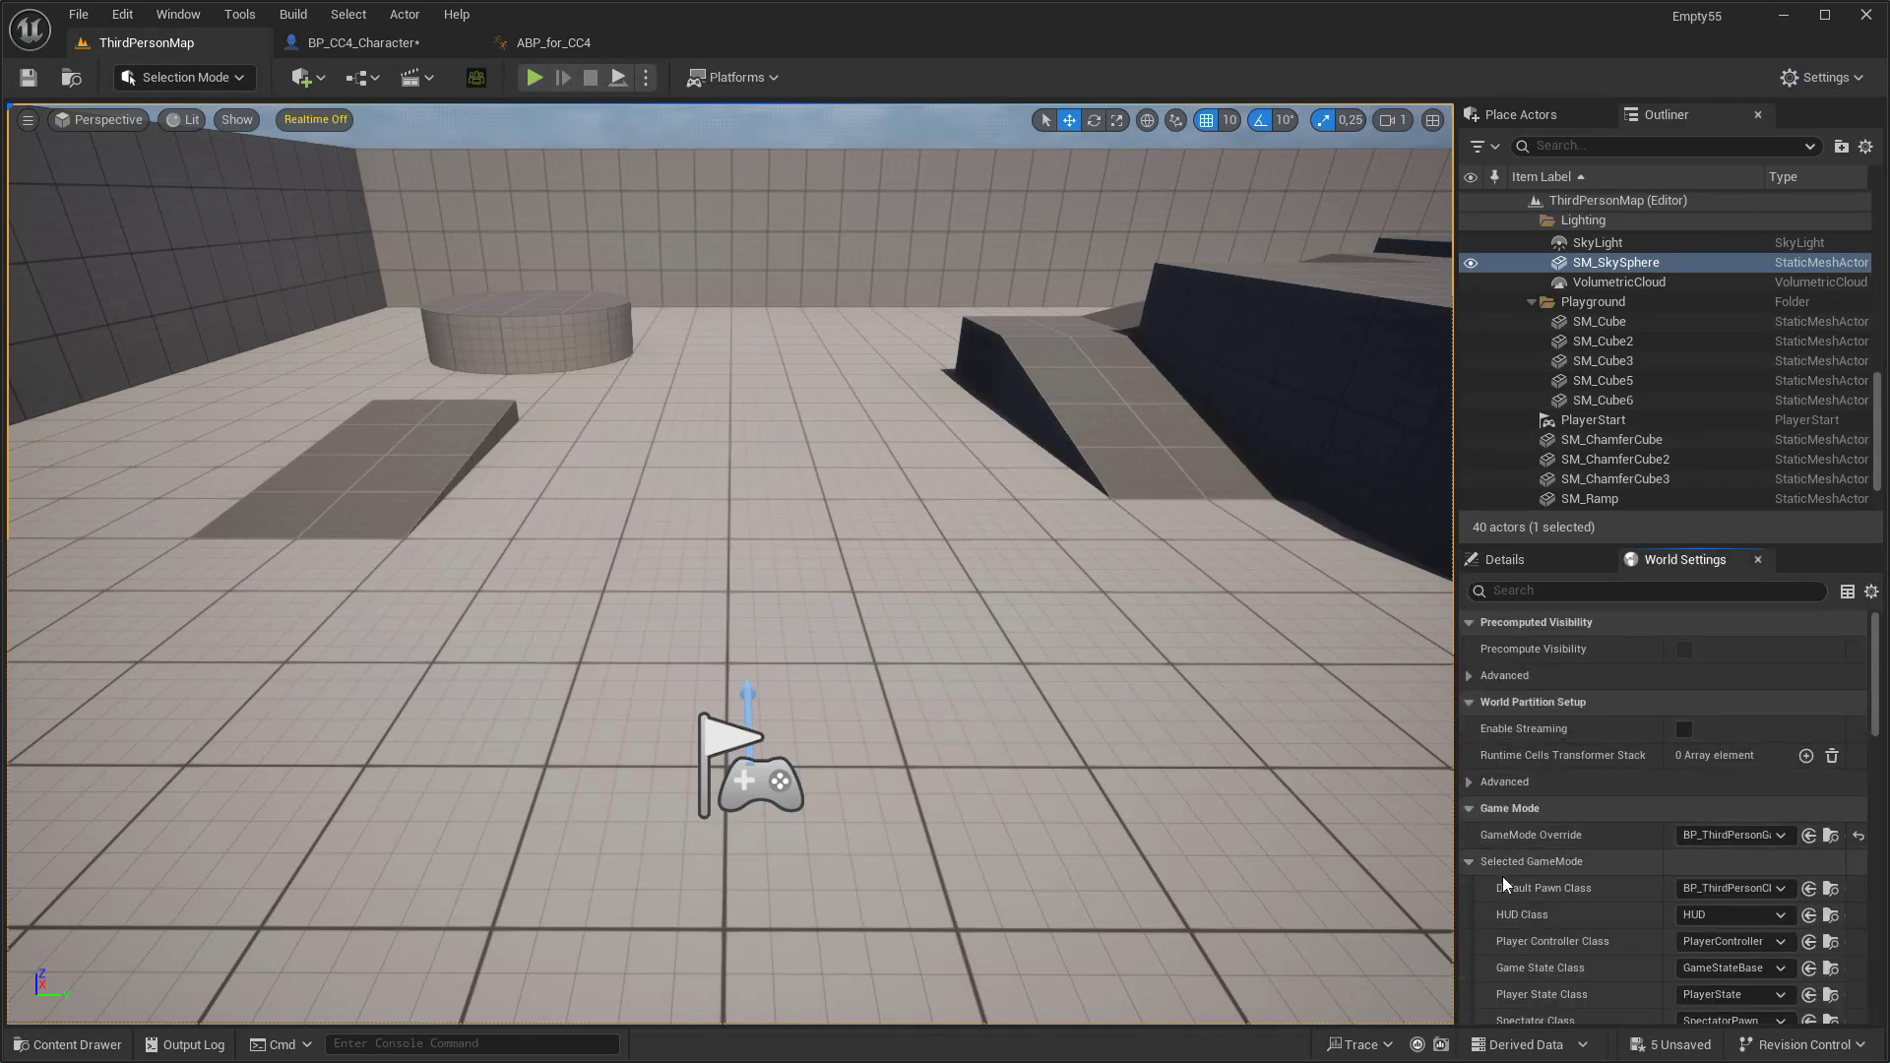
key("ctrl+space")
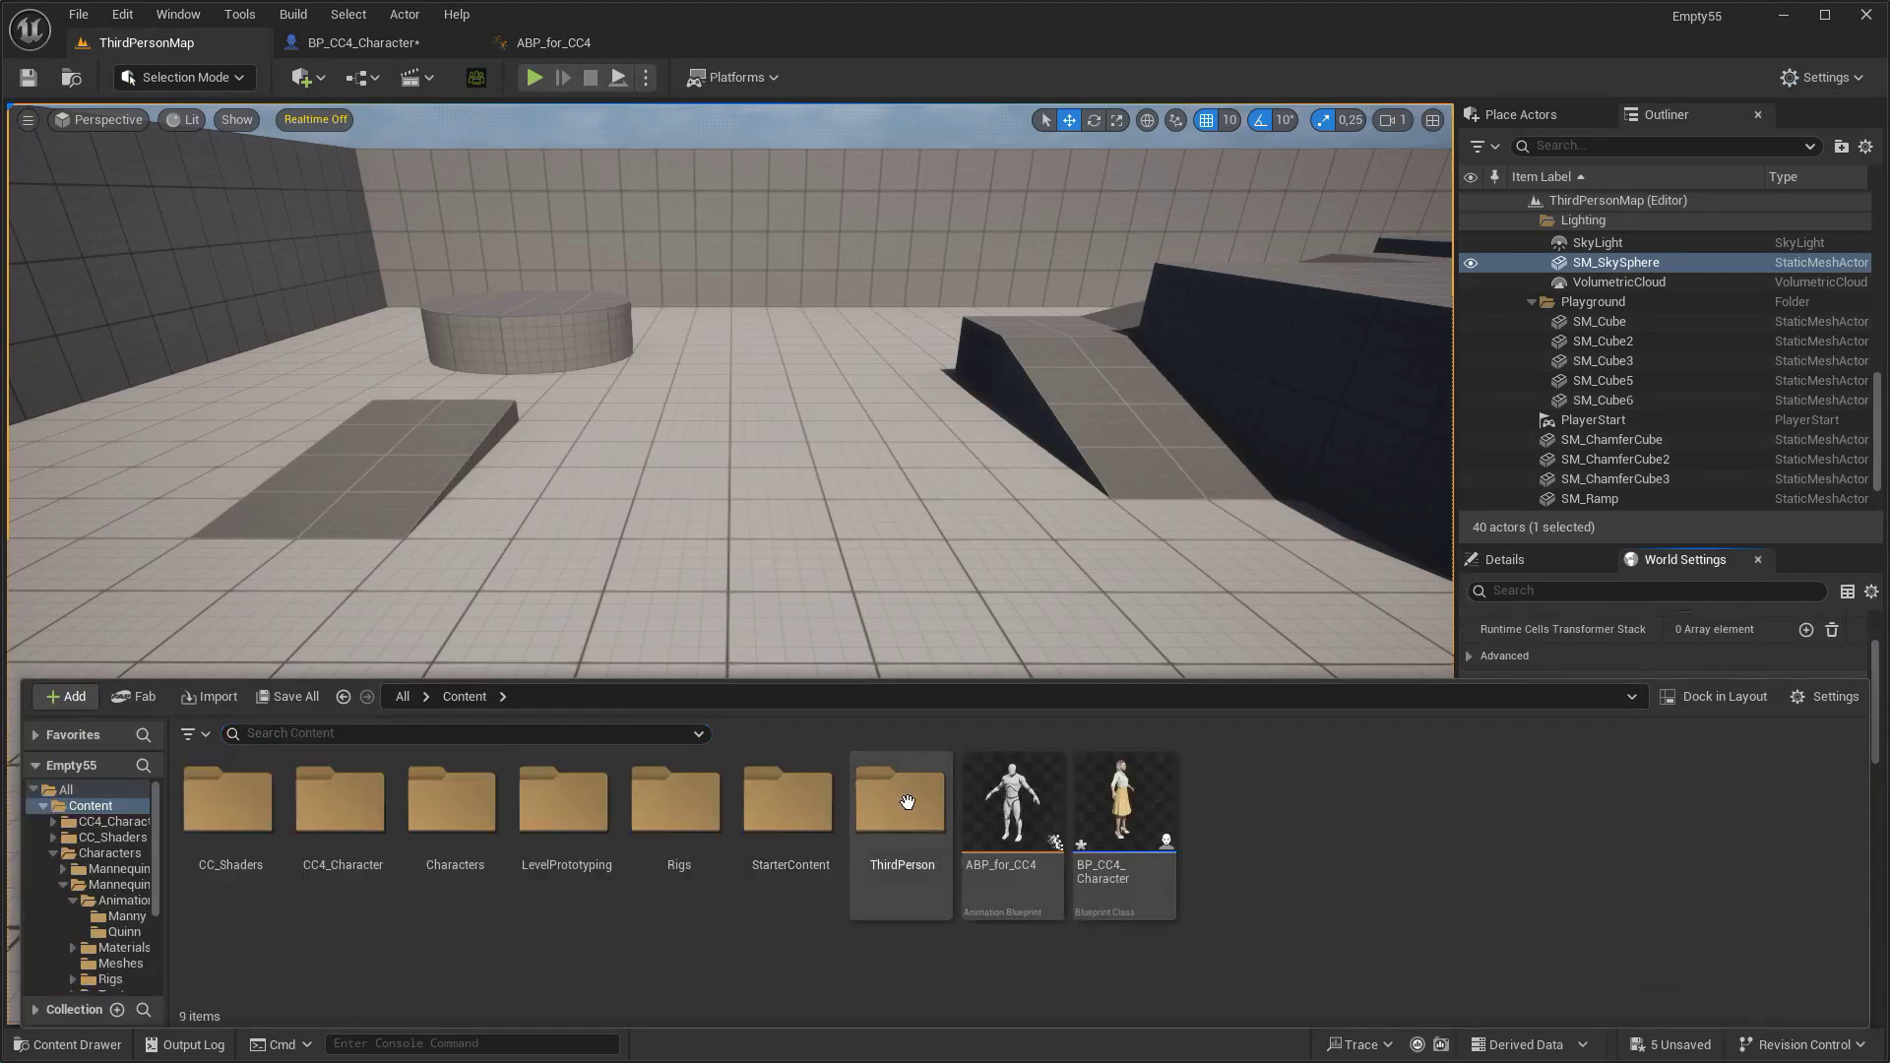
key("ctrl+space")
left_click(1810, 763)
- Play-test the level, running the CC4 character back and forth, then stop
left_click(527, 81)
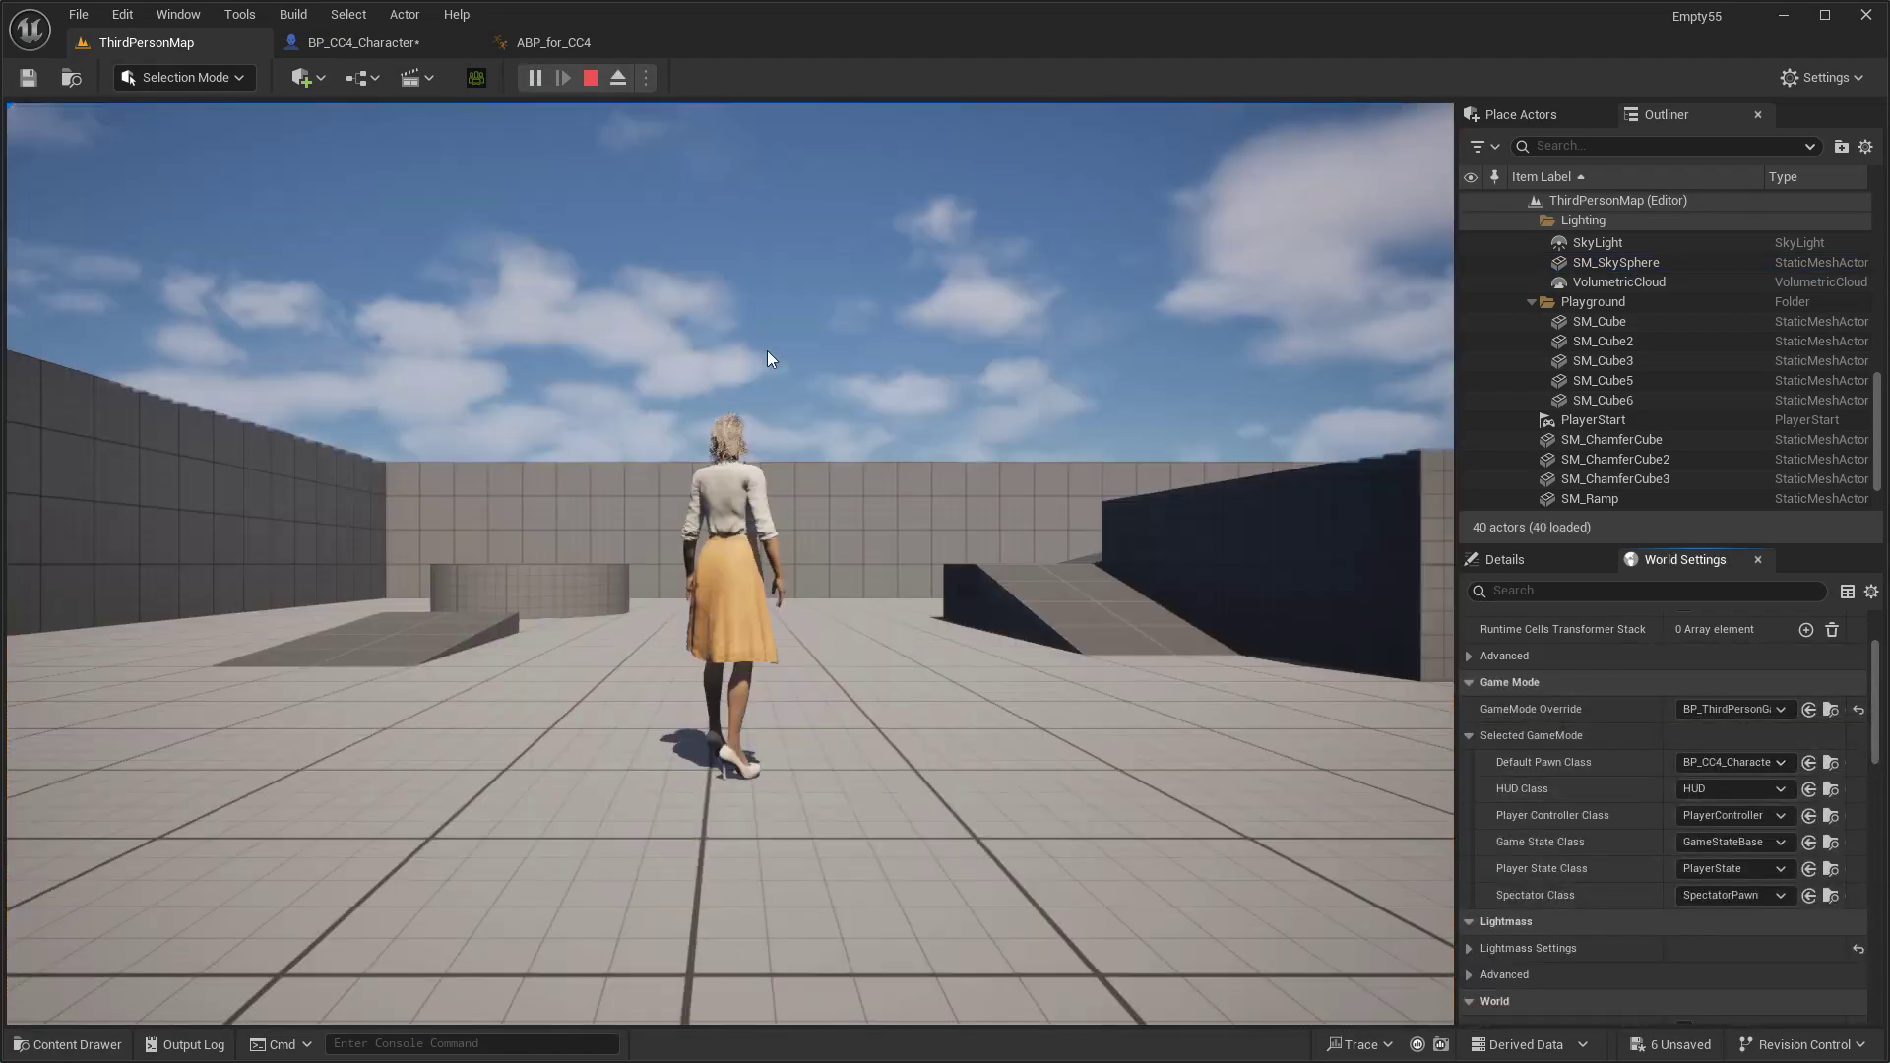
left_click(768, 357)
key("s")
key("w")
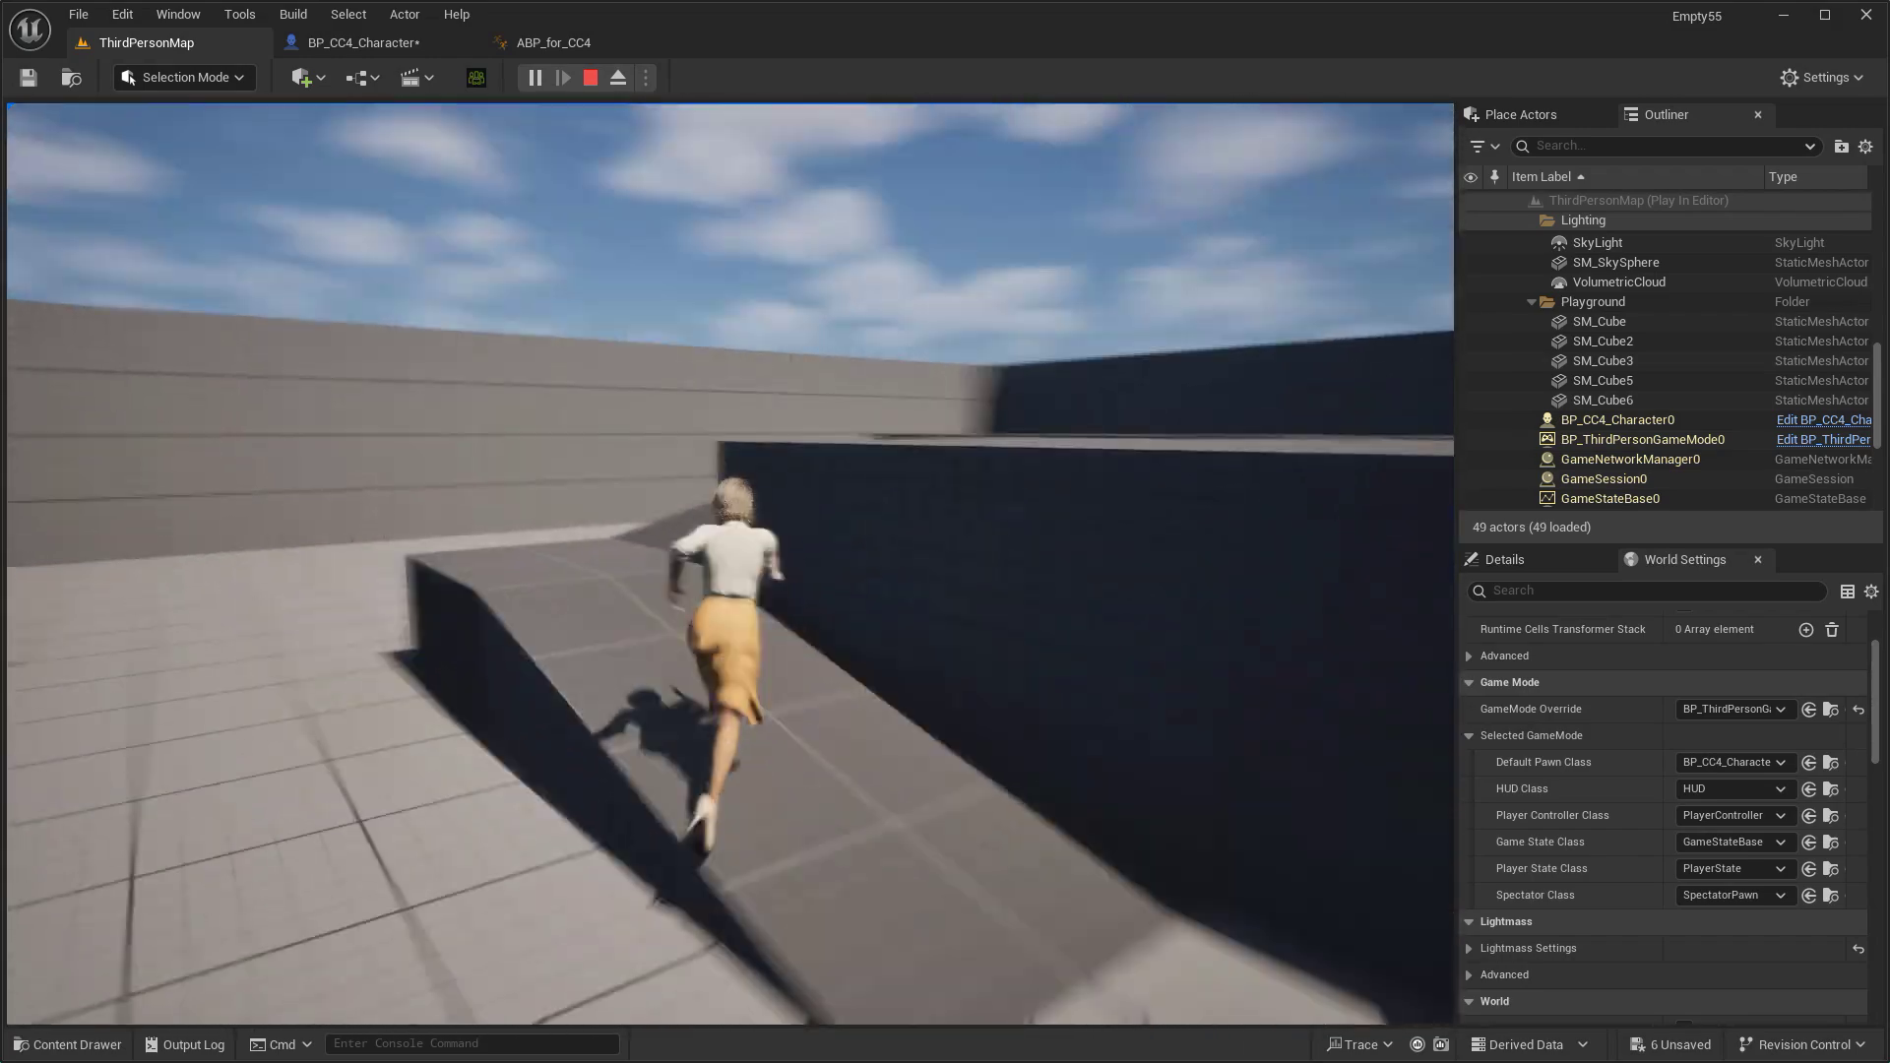
key("s")
key("w")
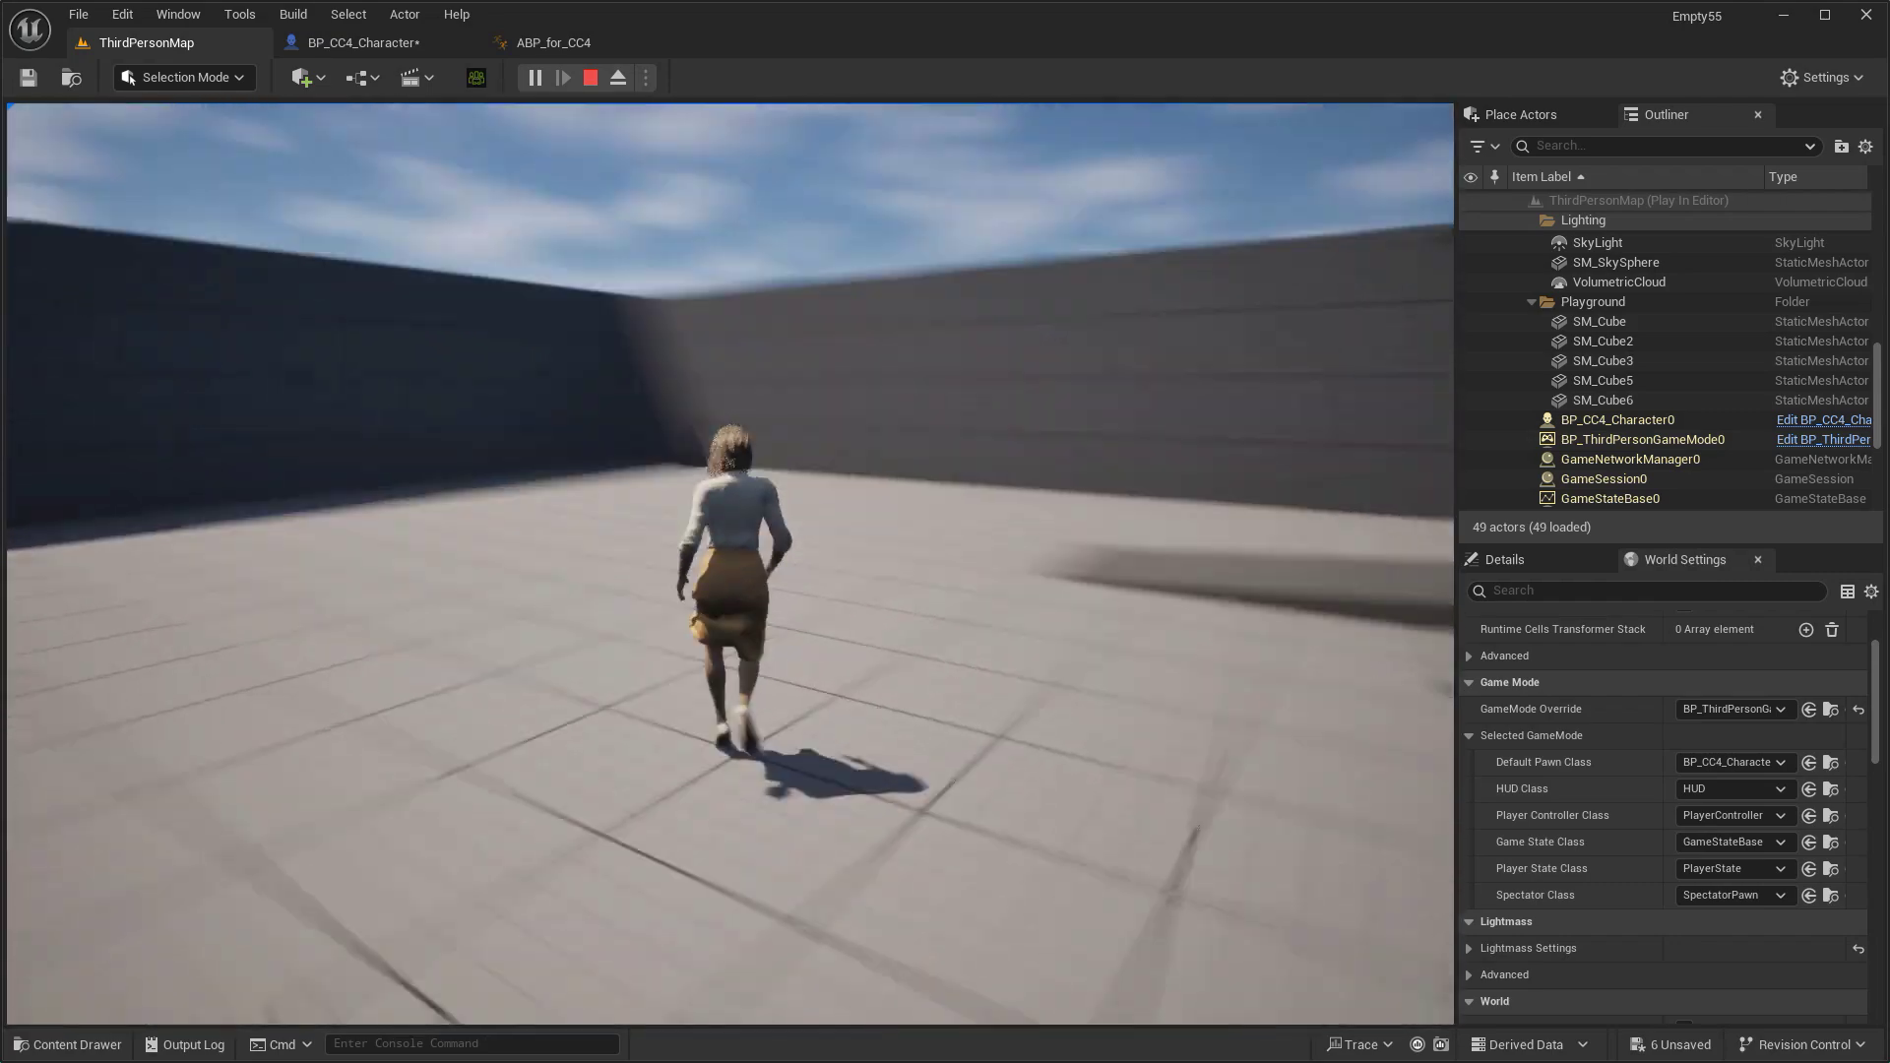
key("Escape")
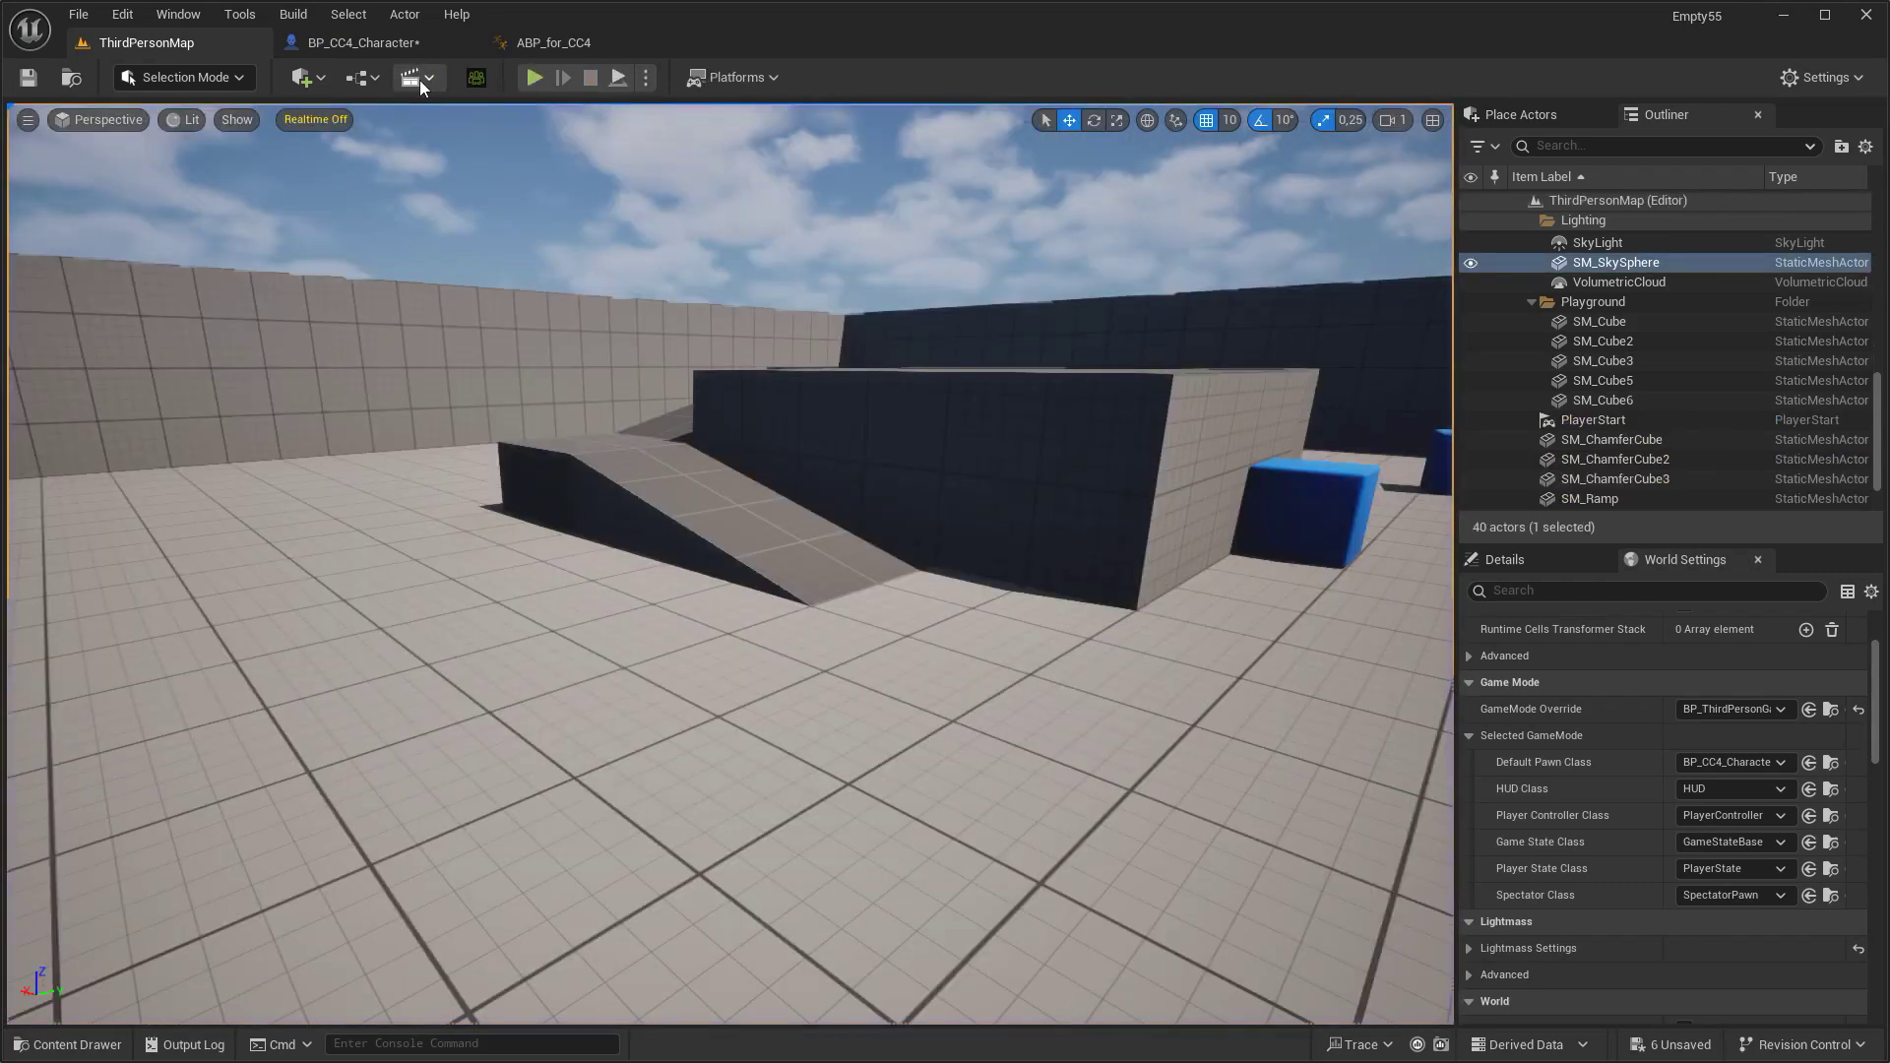
- Set BP_CC4_Character's Cloth Blend Weight to 0.7, compile, and start a play session in ThirdPersonMap
left_click(393, 44)
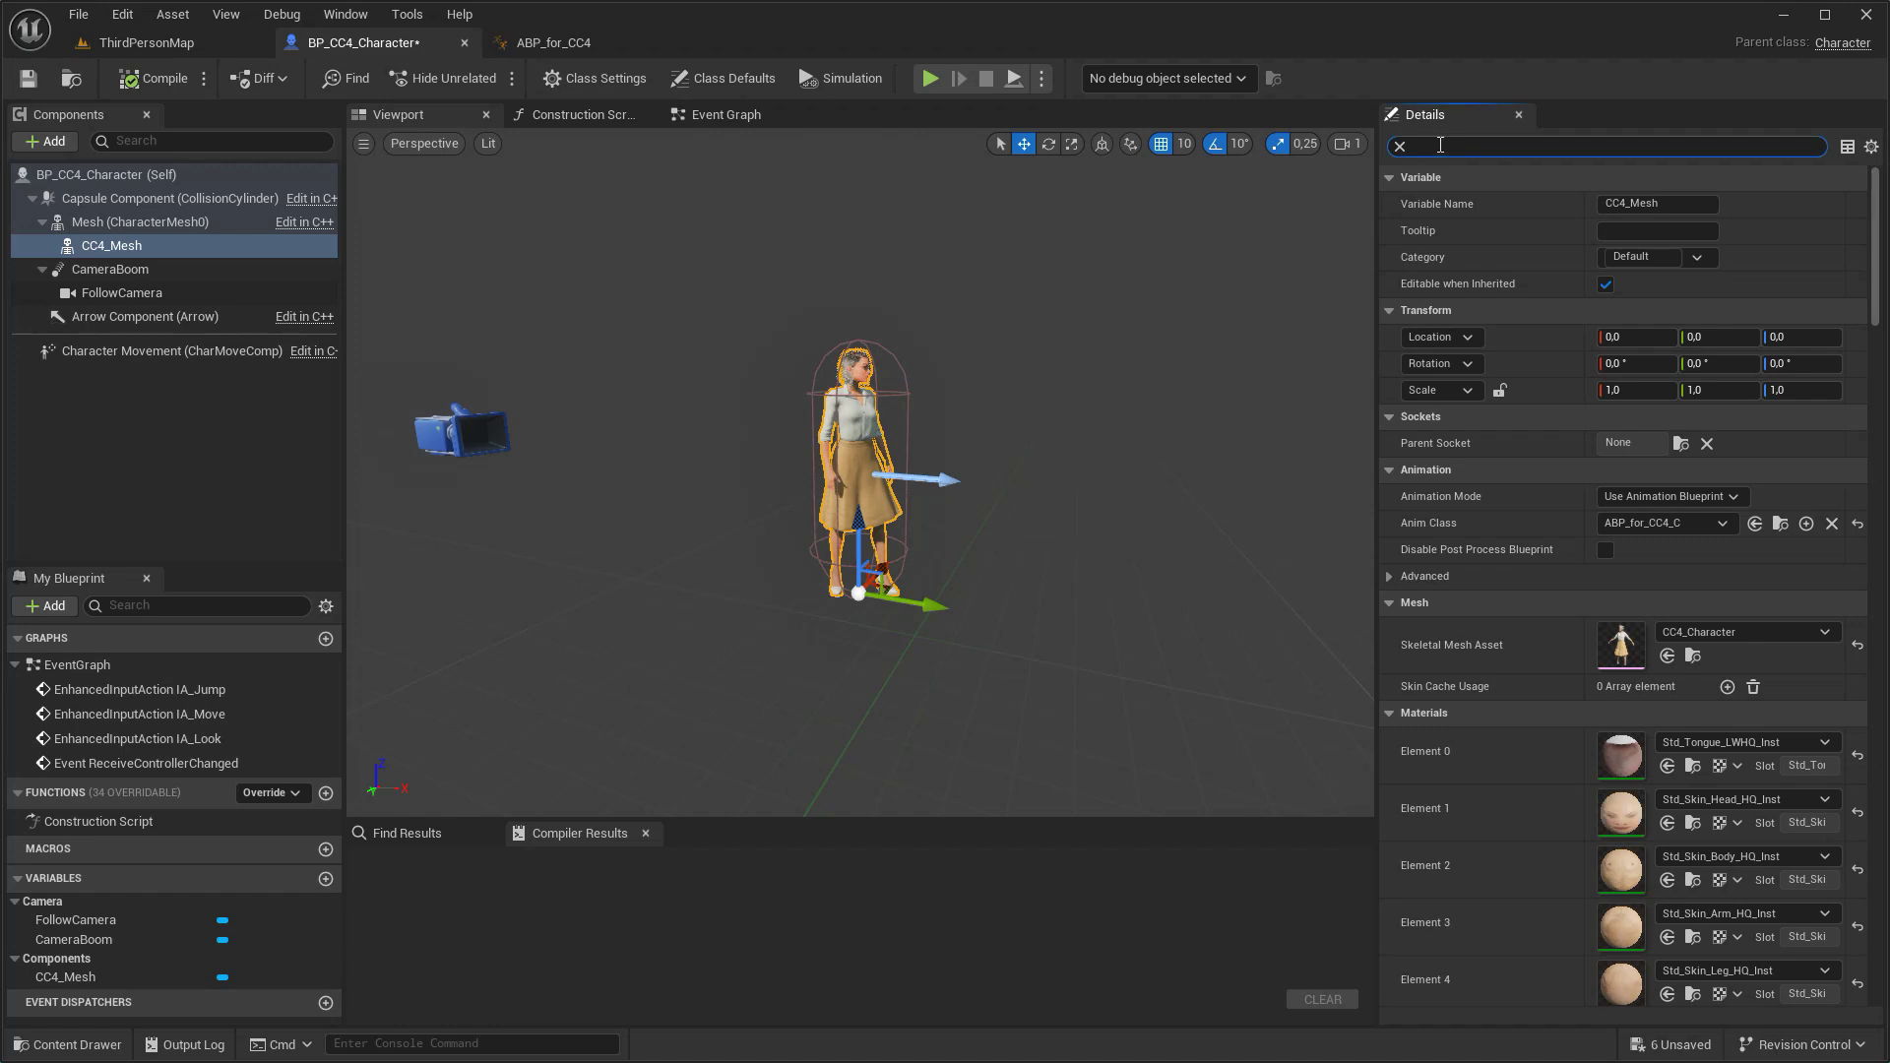
type("co")
left_click(1652, 384)
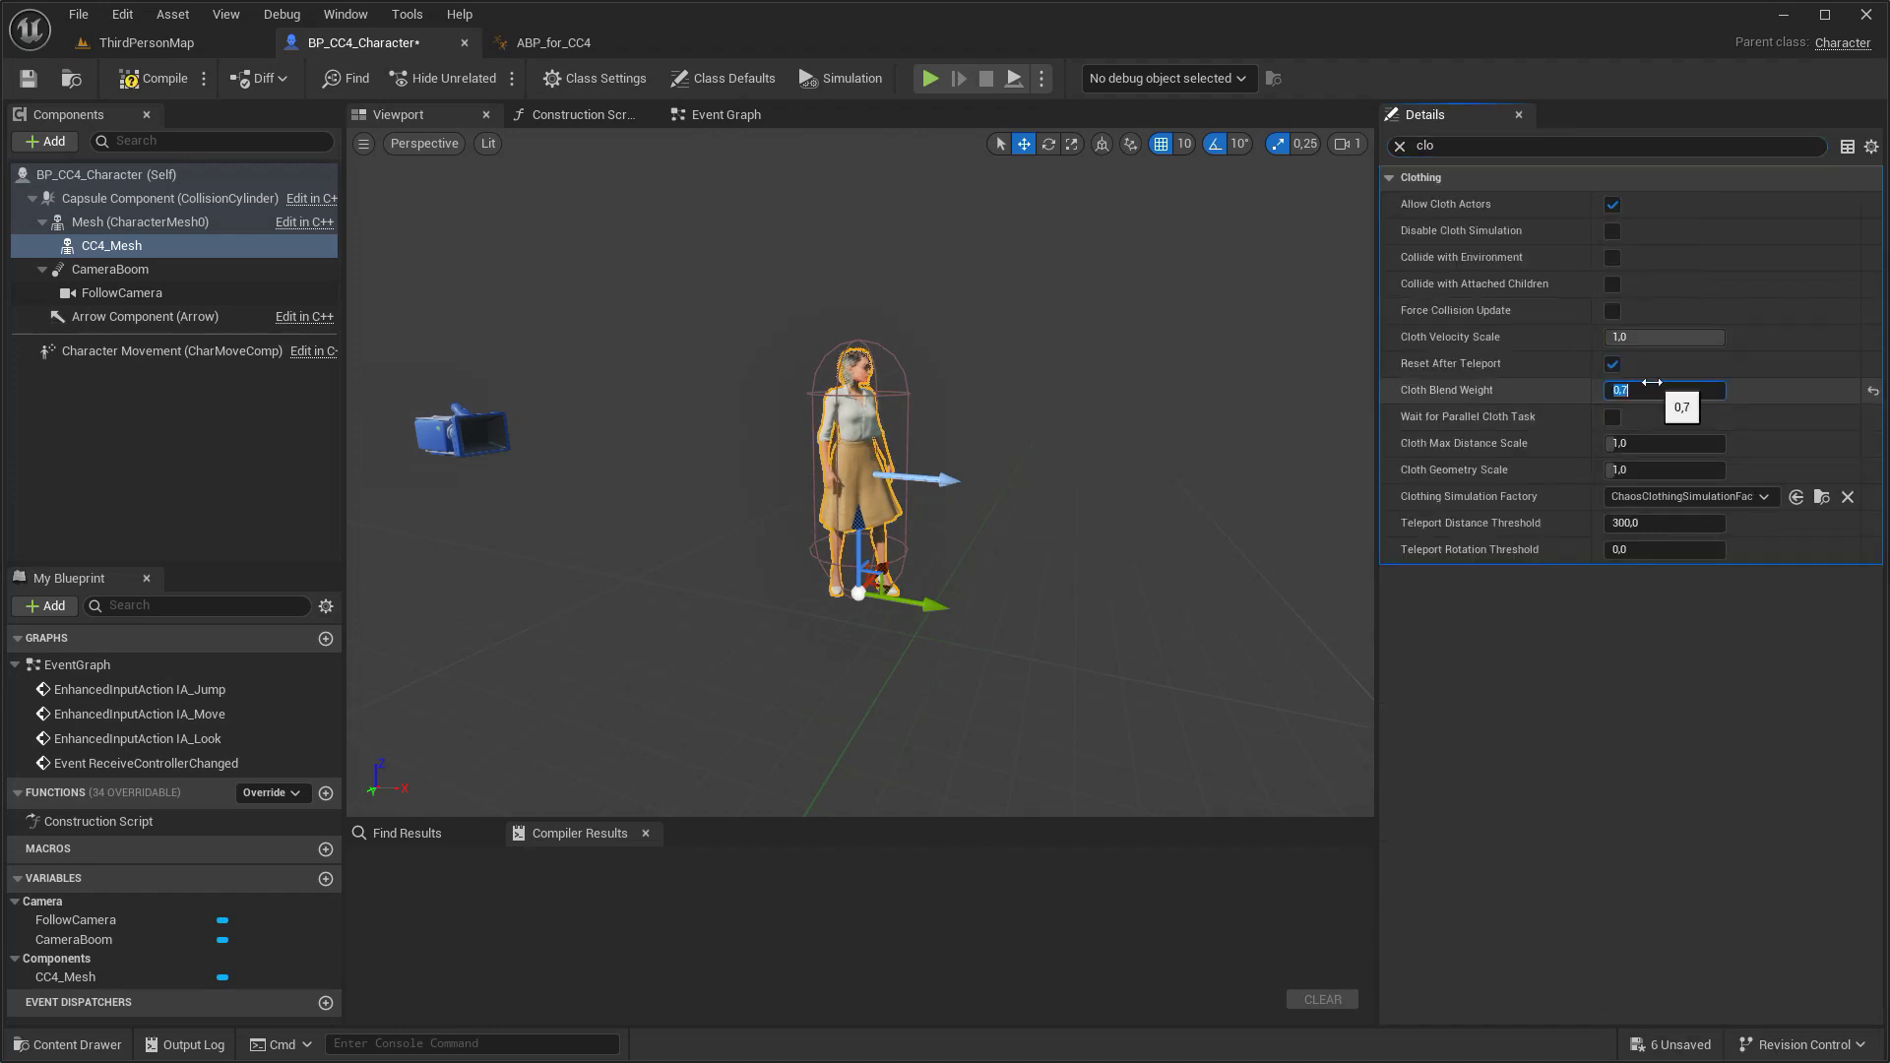
left_click(146, 87)
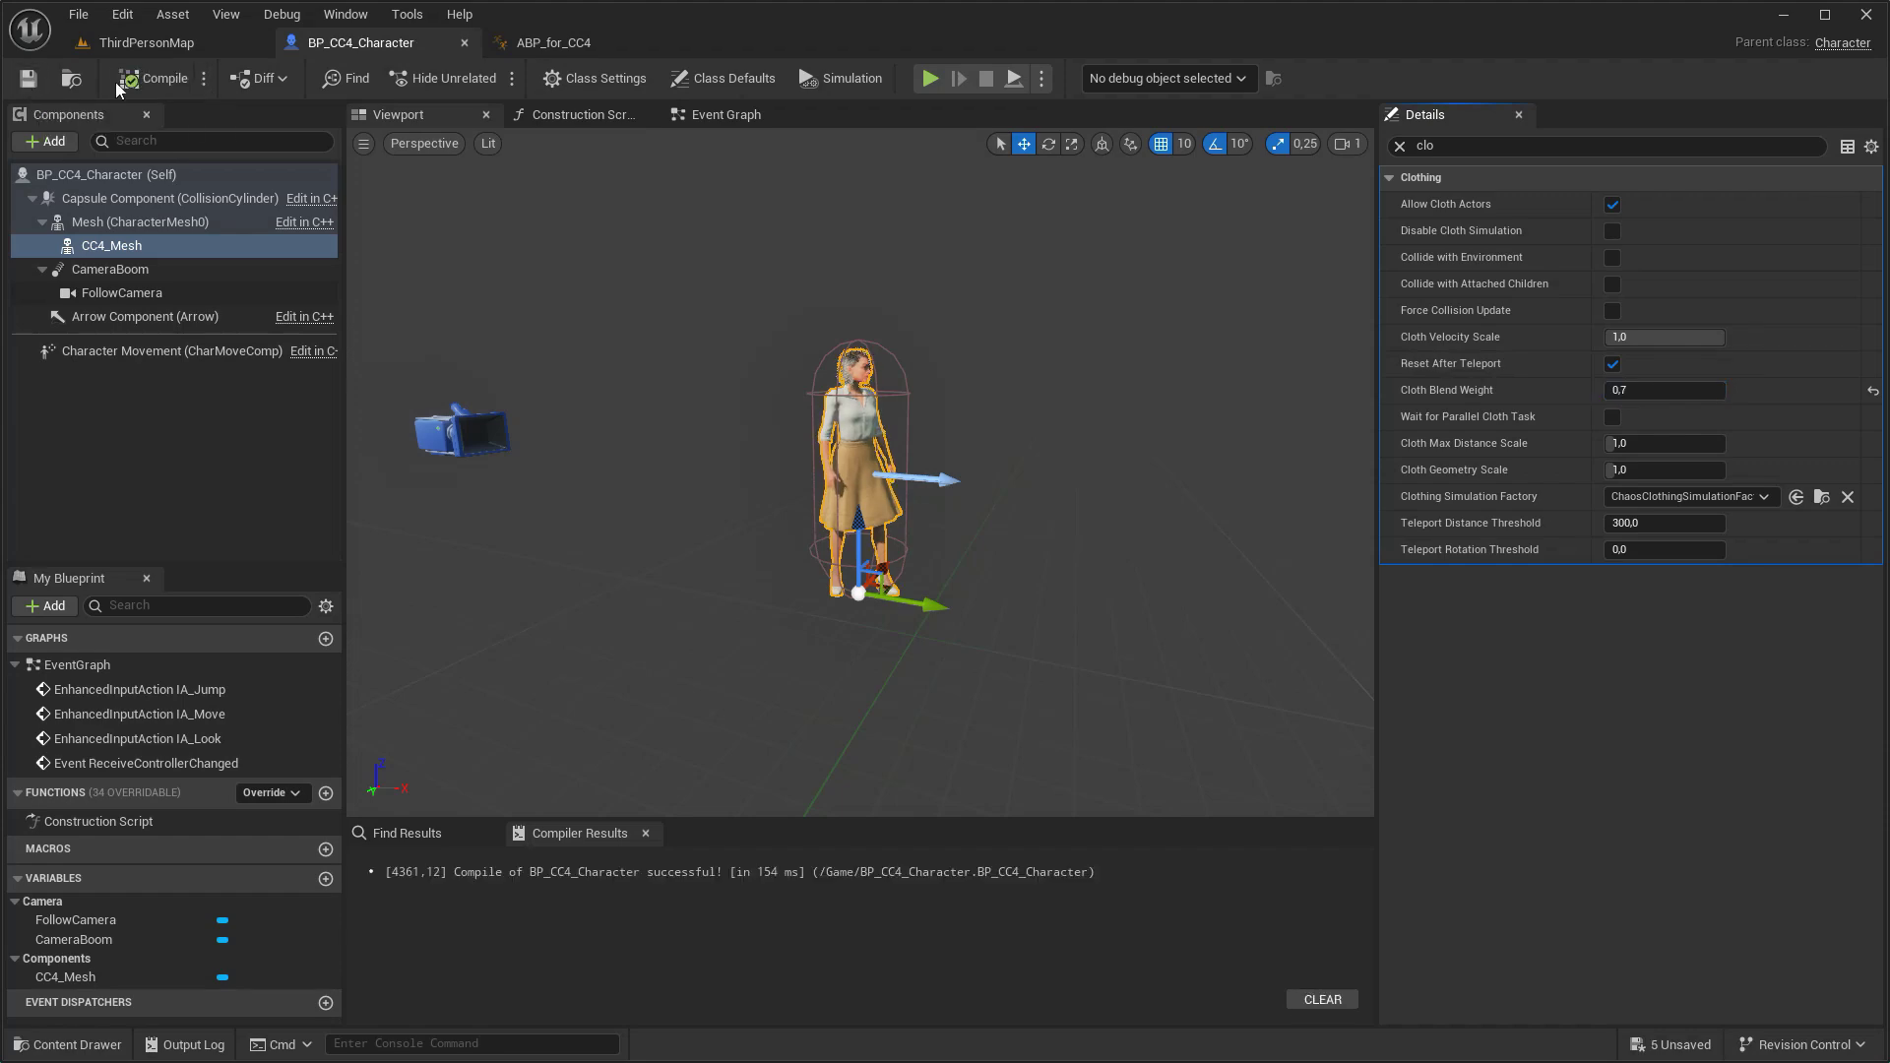
left_click(148, 44)
left_click(533, 79)
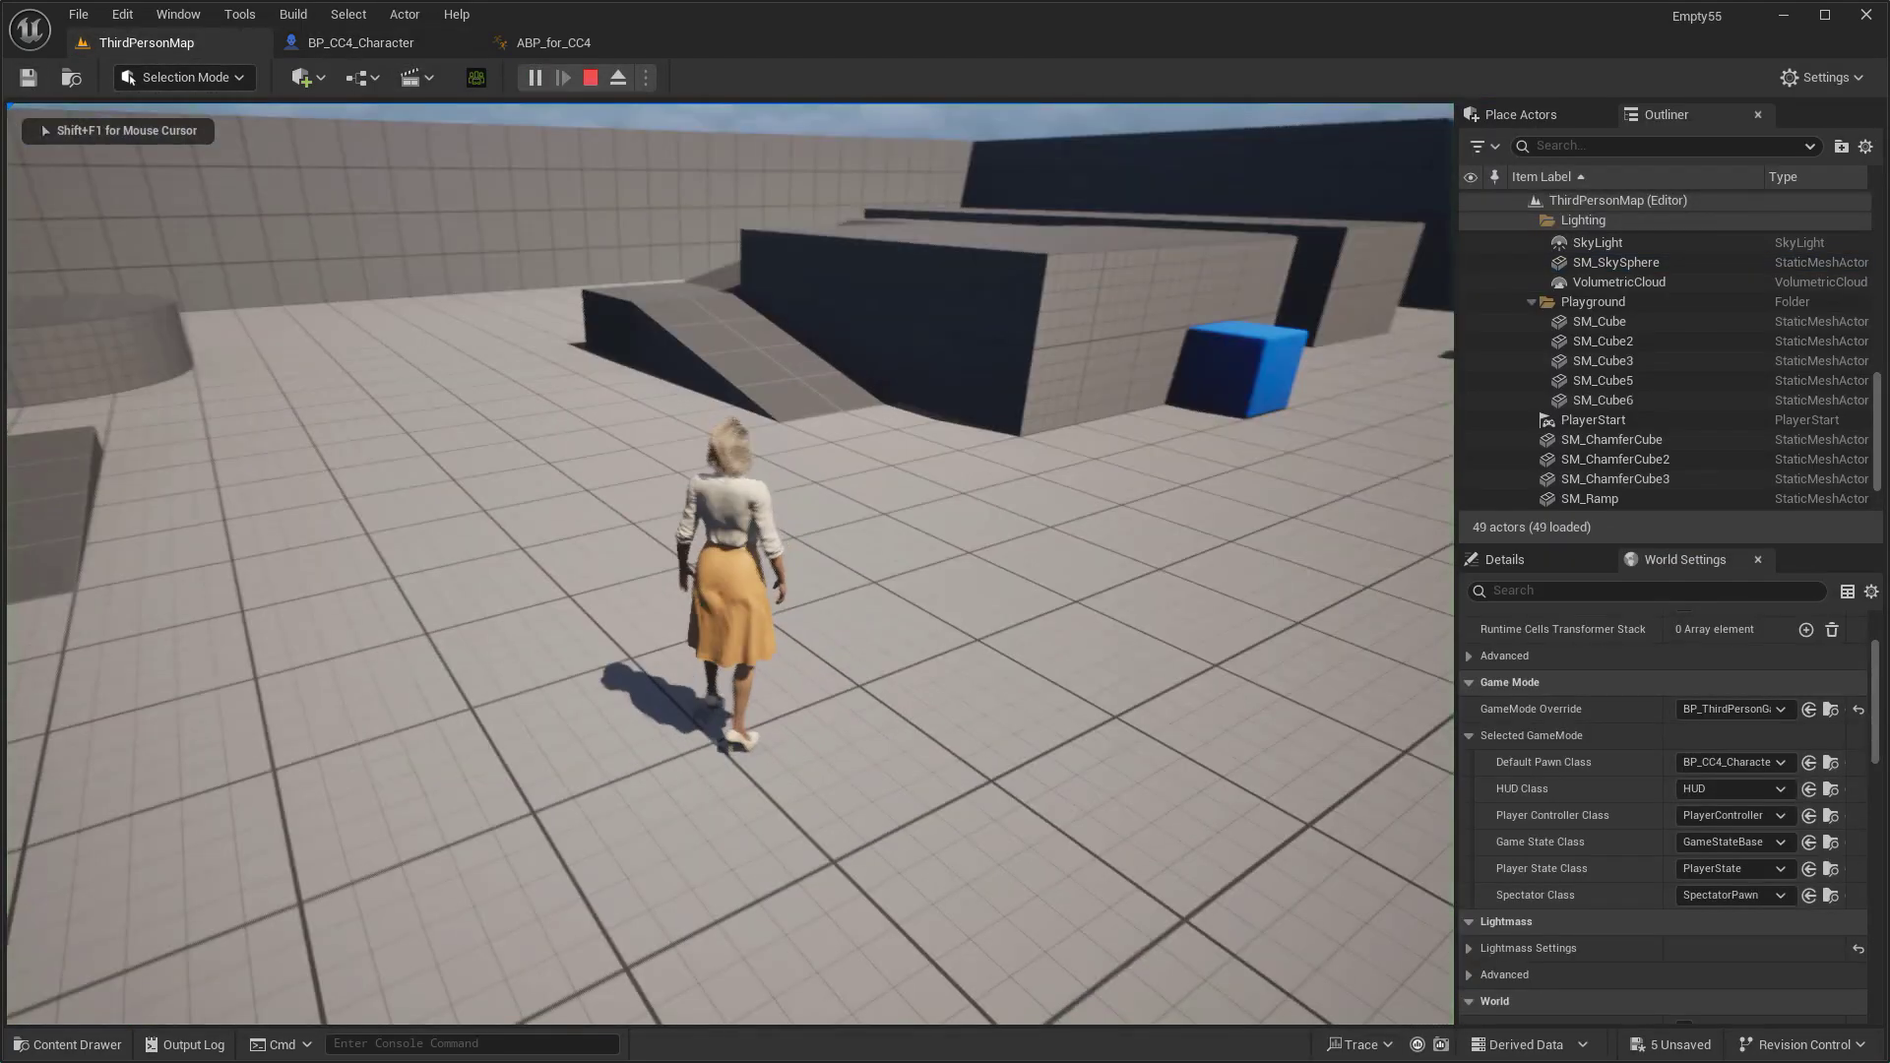
- Run and jump the character up the ramp to check the skirt, stop, then open Fab
key("s")
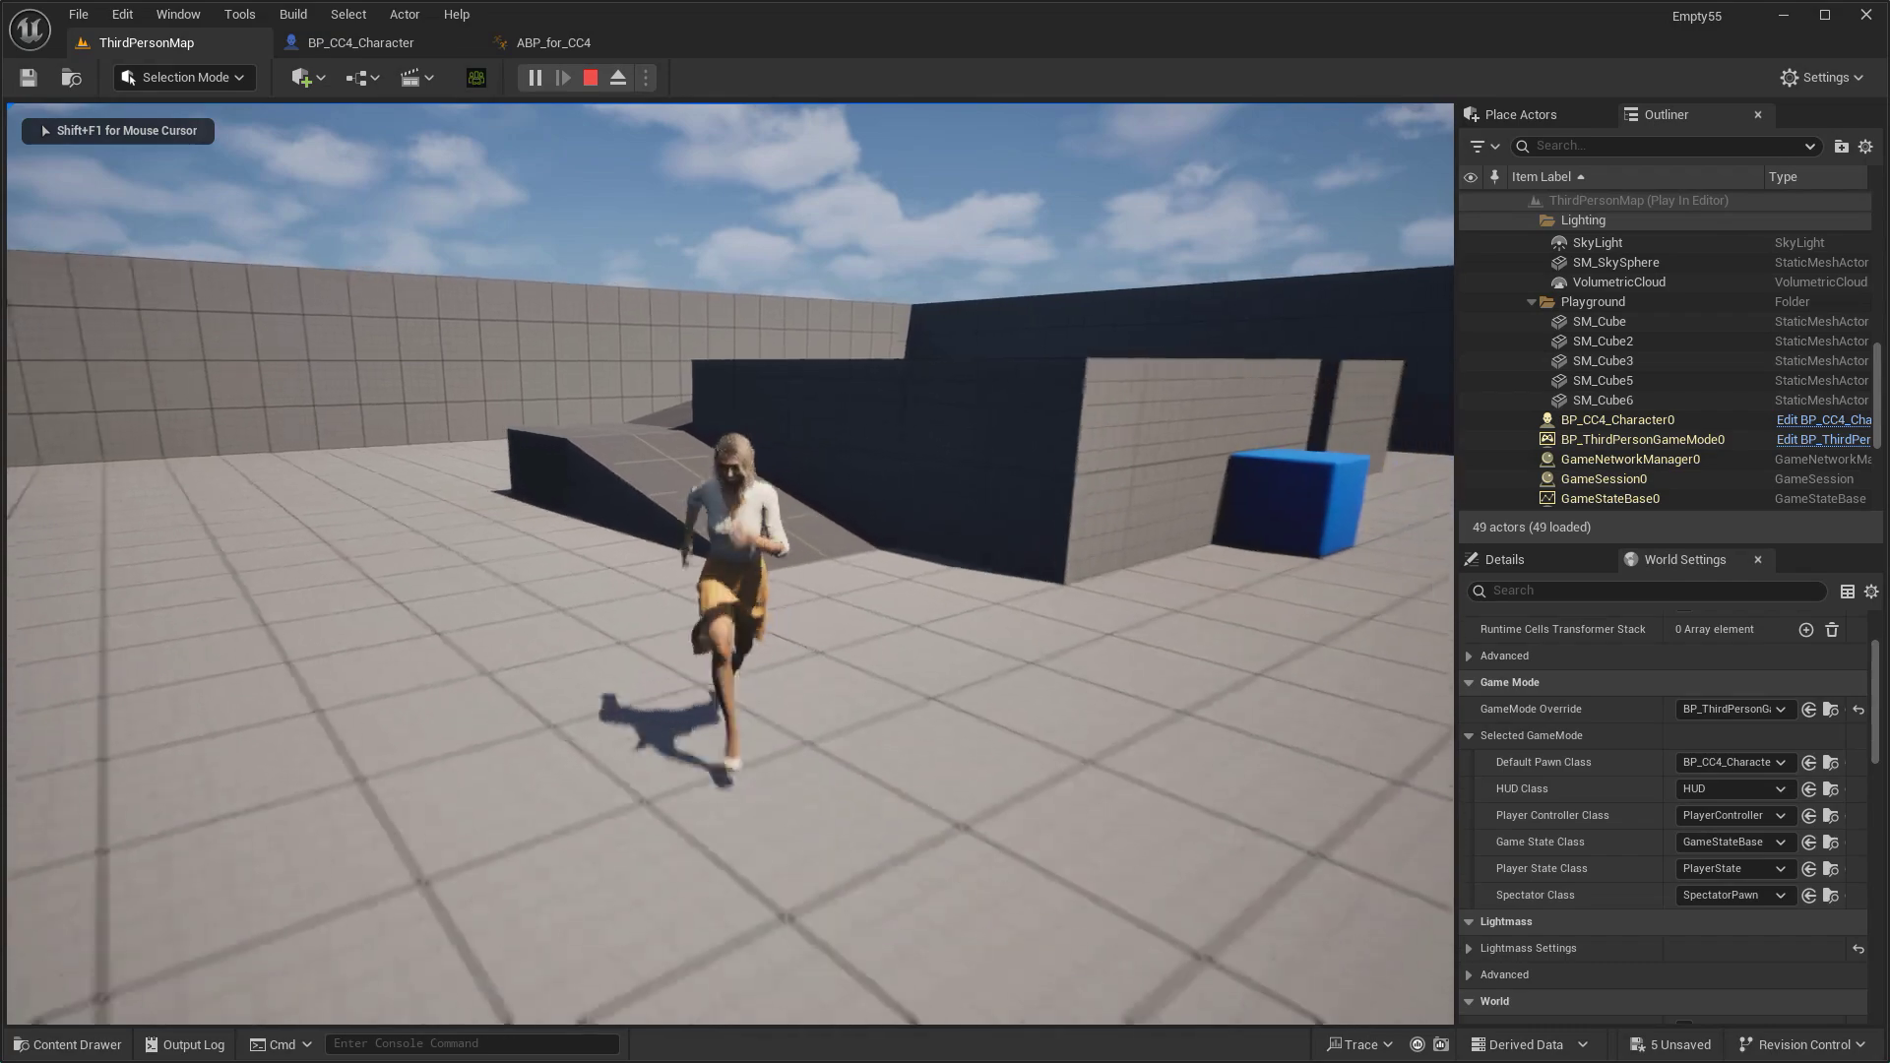
key("space")
key("w")
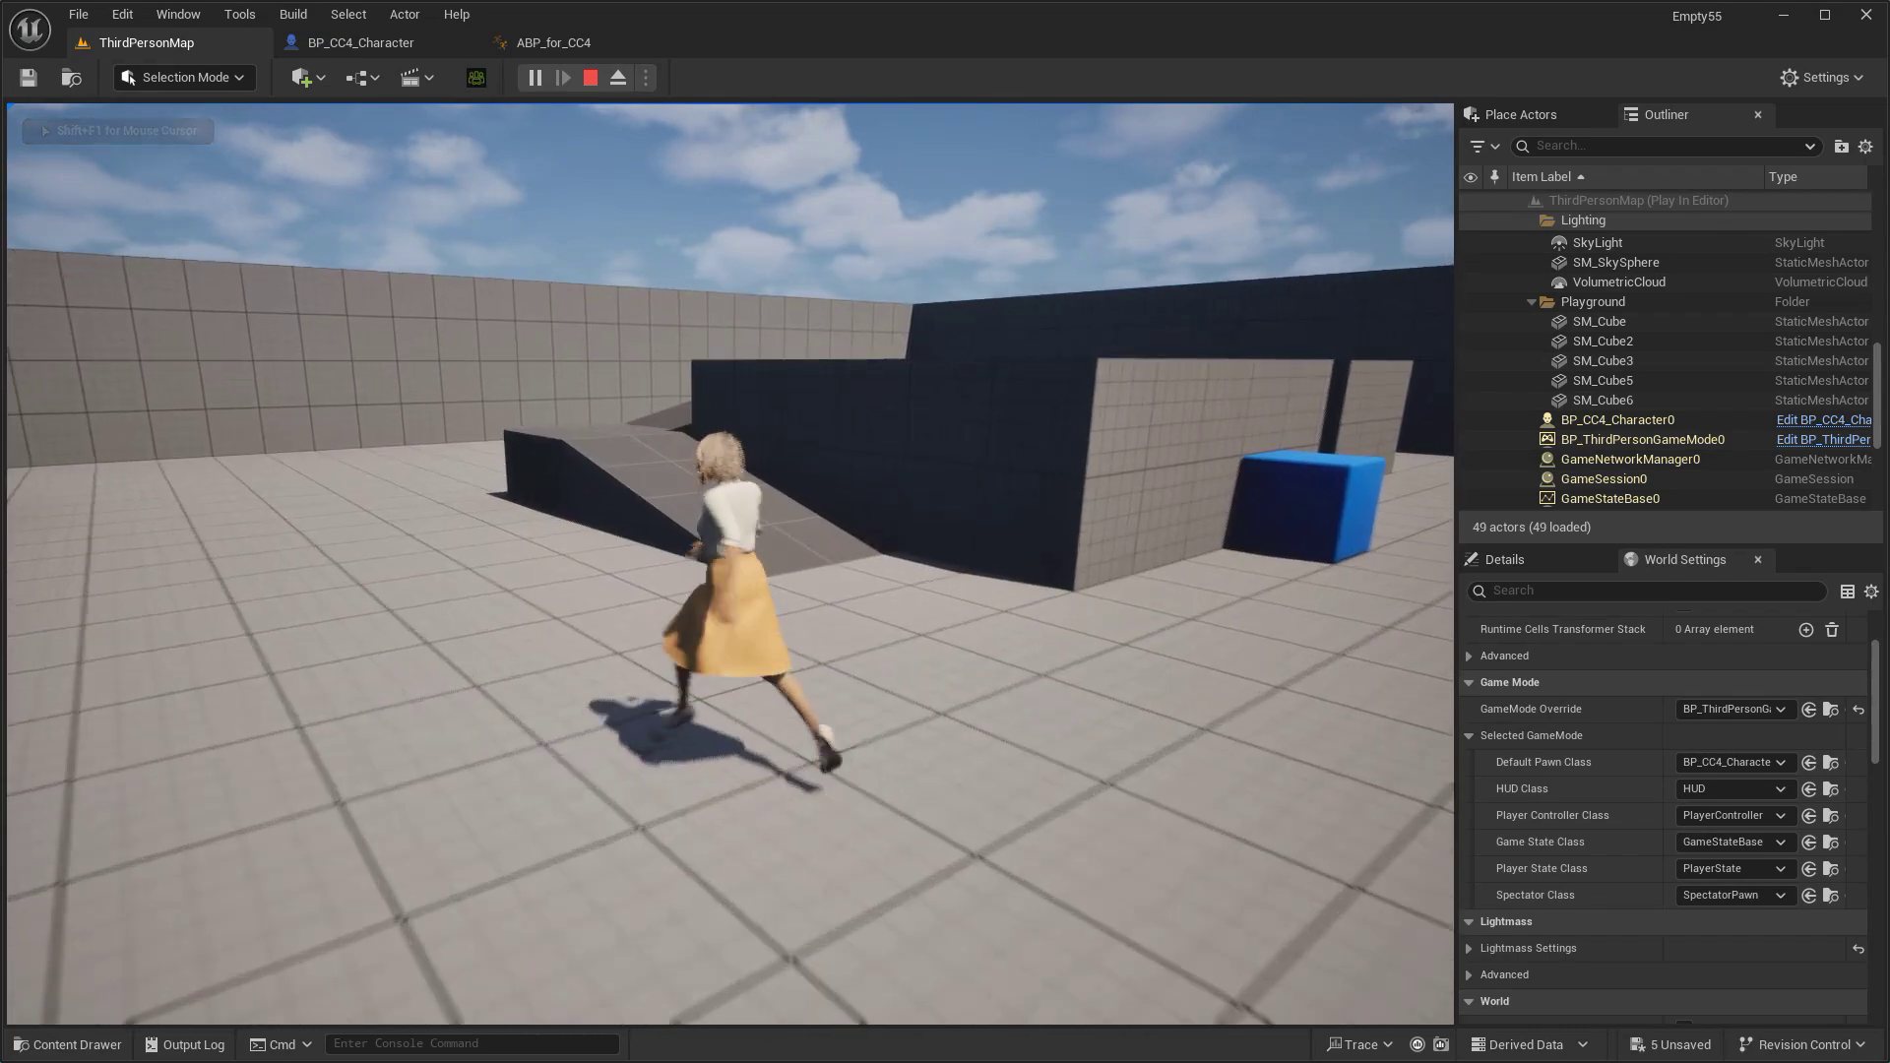
key("w")
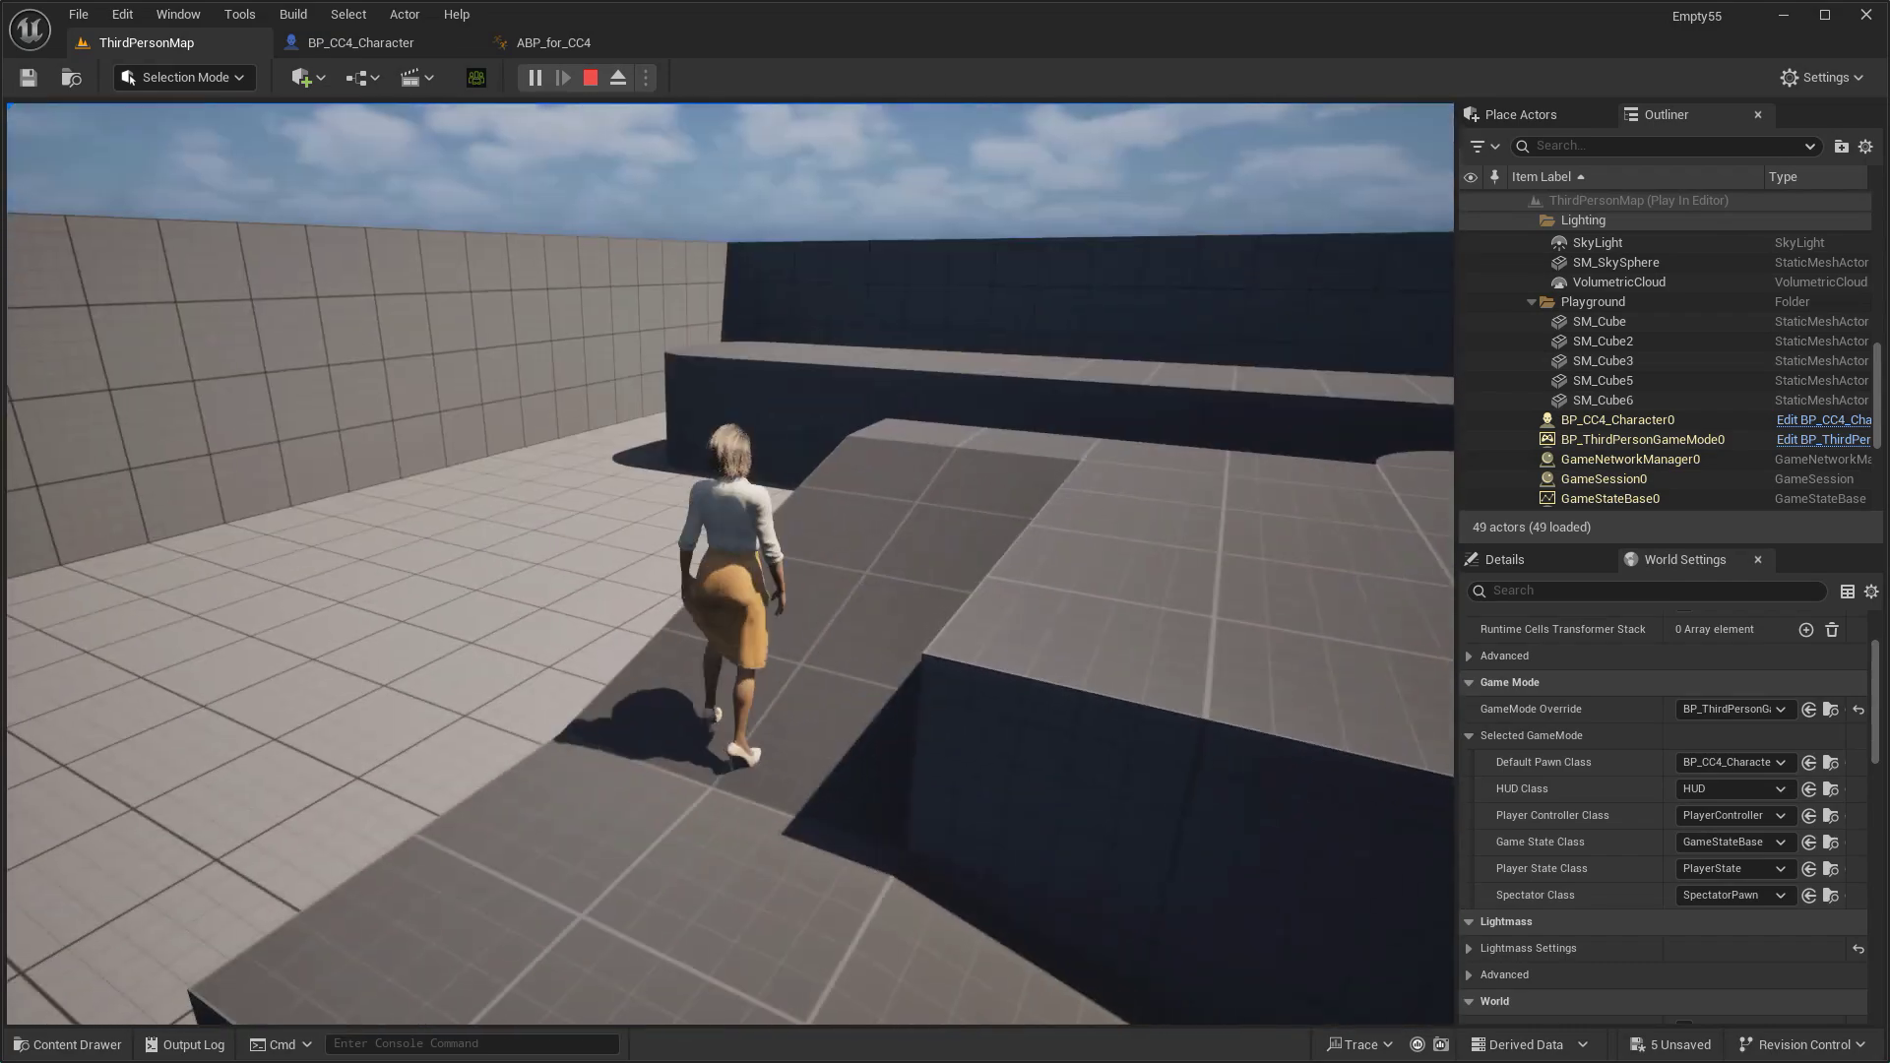
key("Escape")
key("ctrl+space")
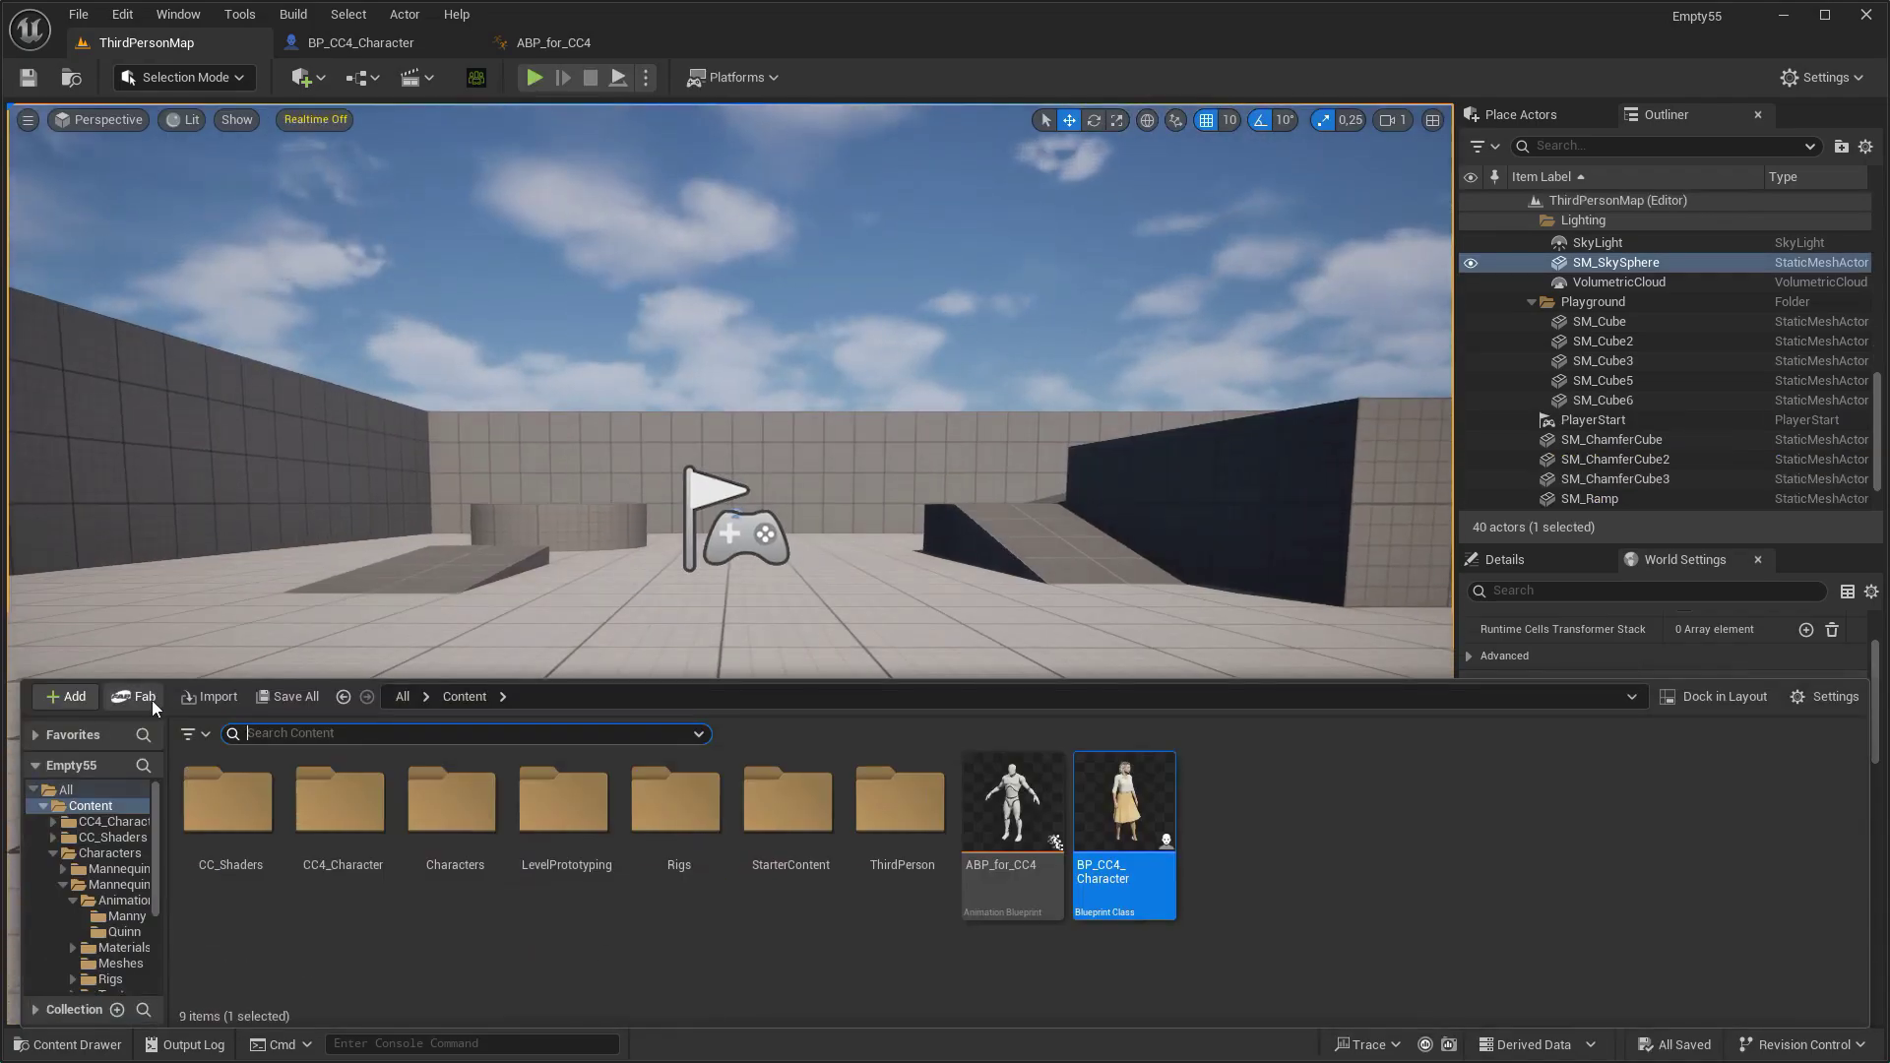
left_click(151, 701)
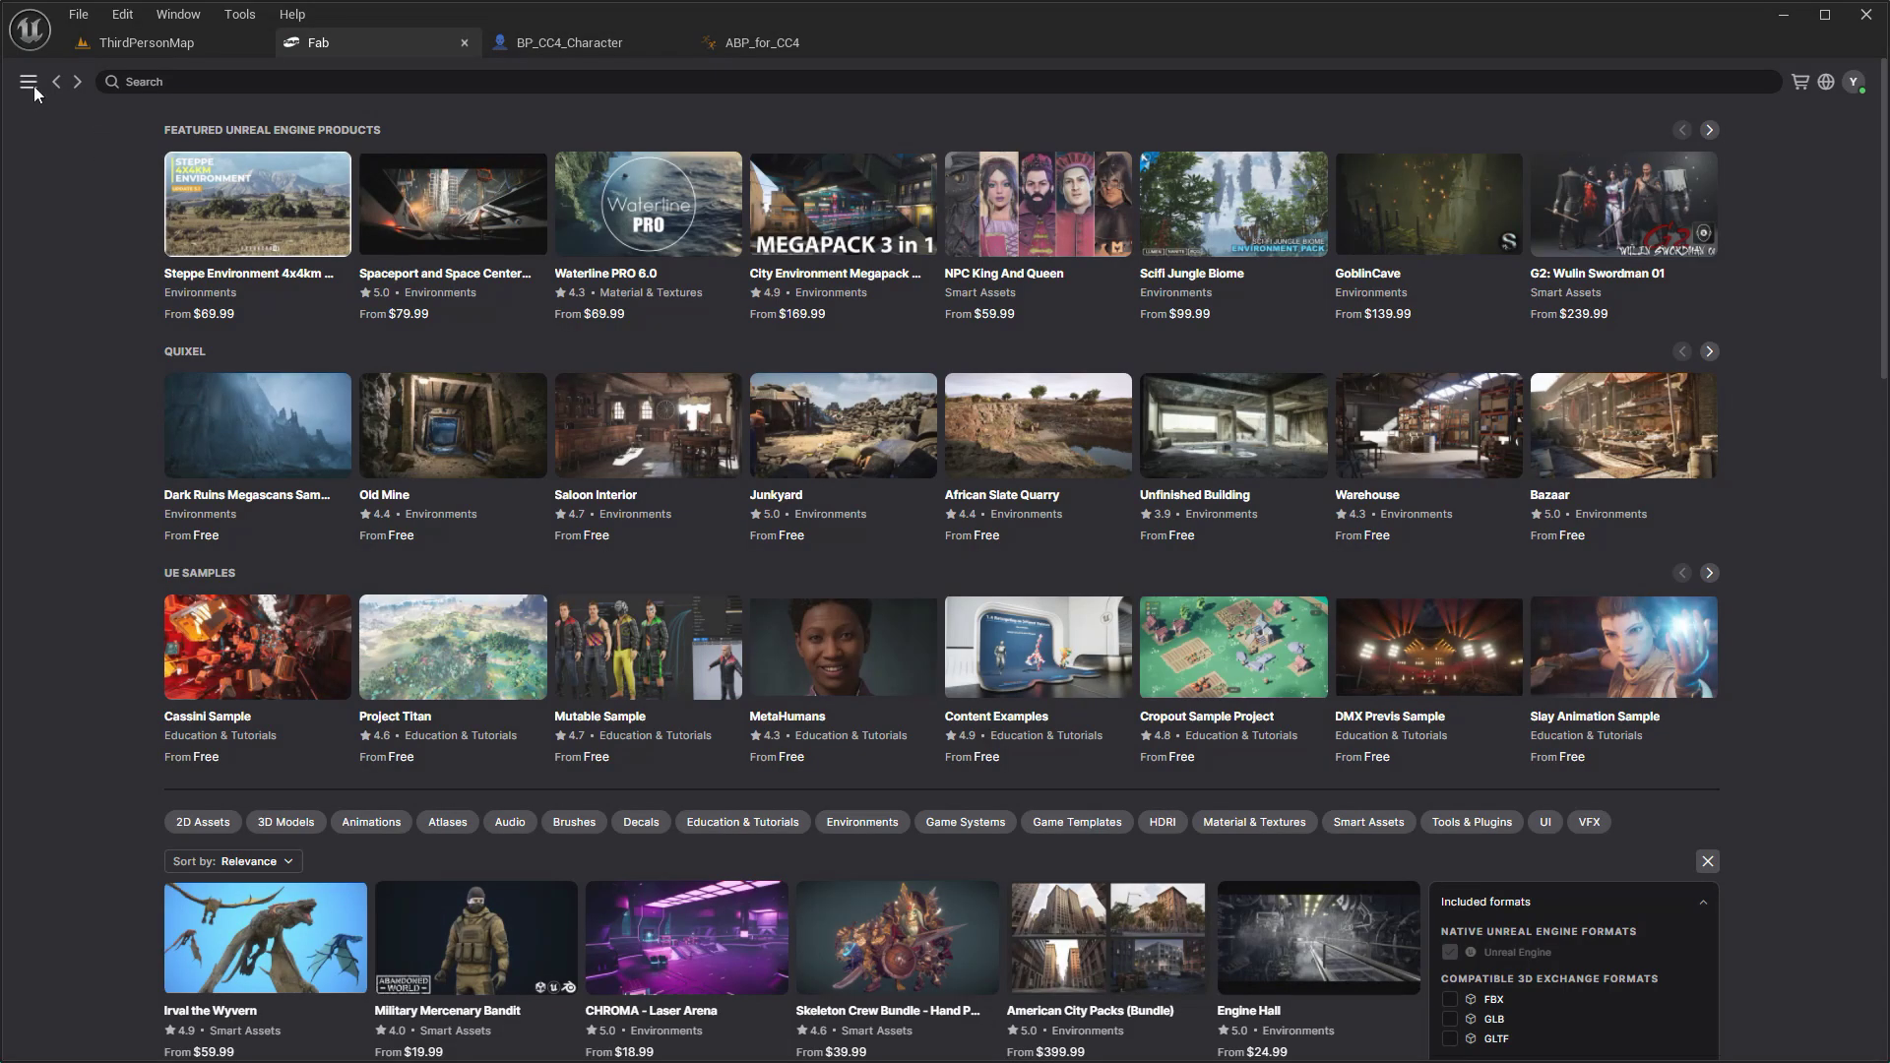
- View the owned Free Animations Pack under My Library's Animations, then close Fab
left_click(32, 85)
left_click(85, 584)
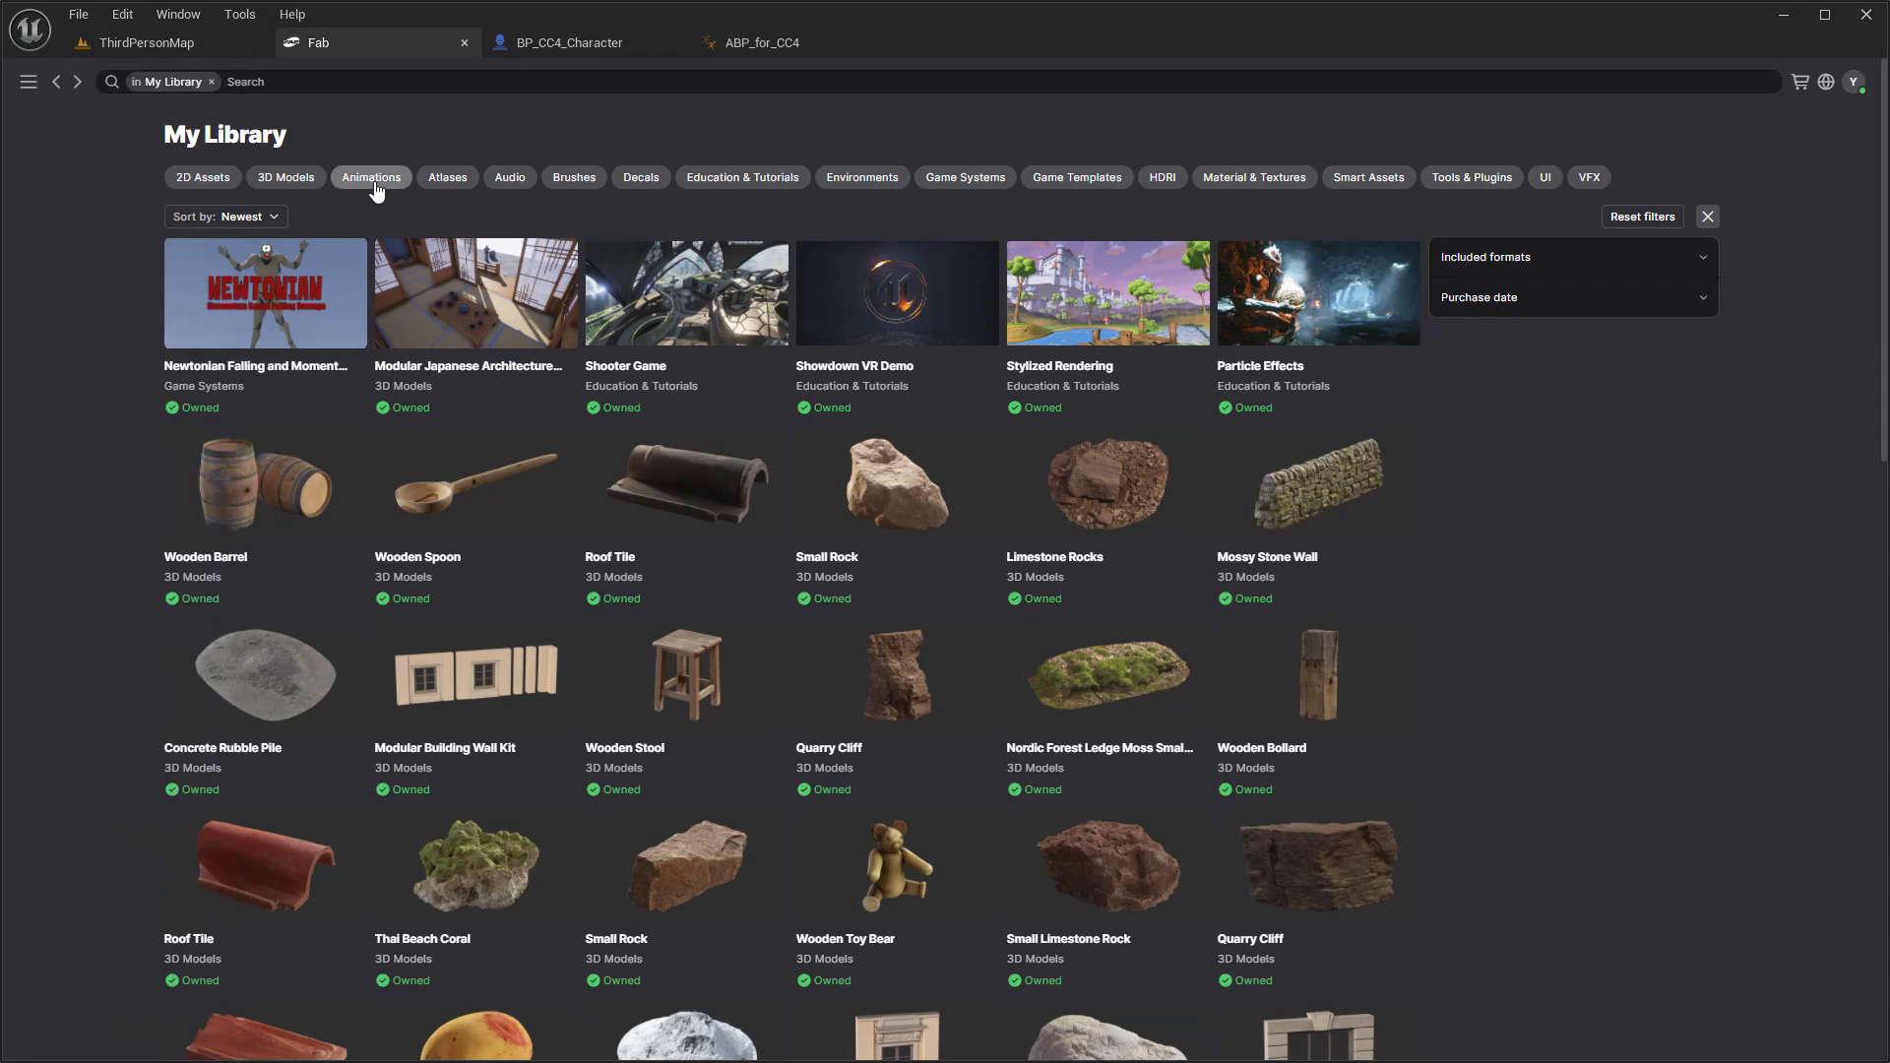
left_click(379, 187)
left_click(307, 260)
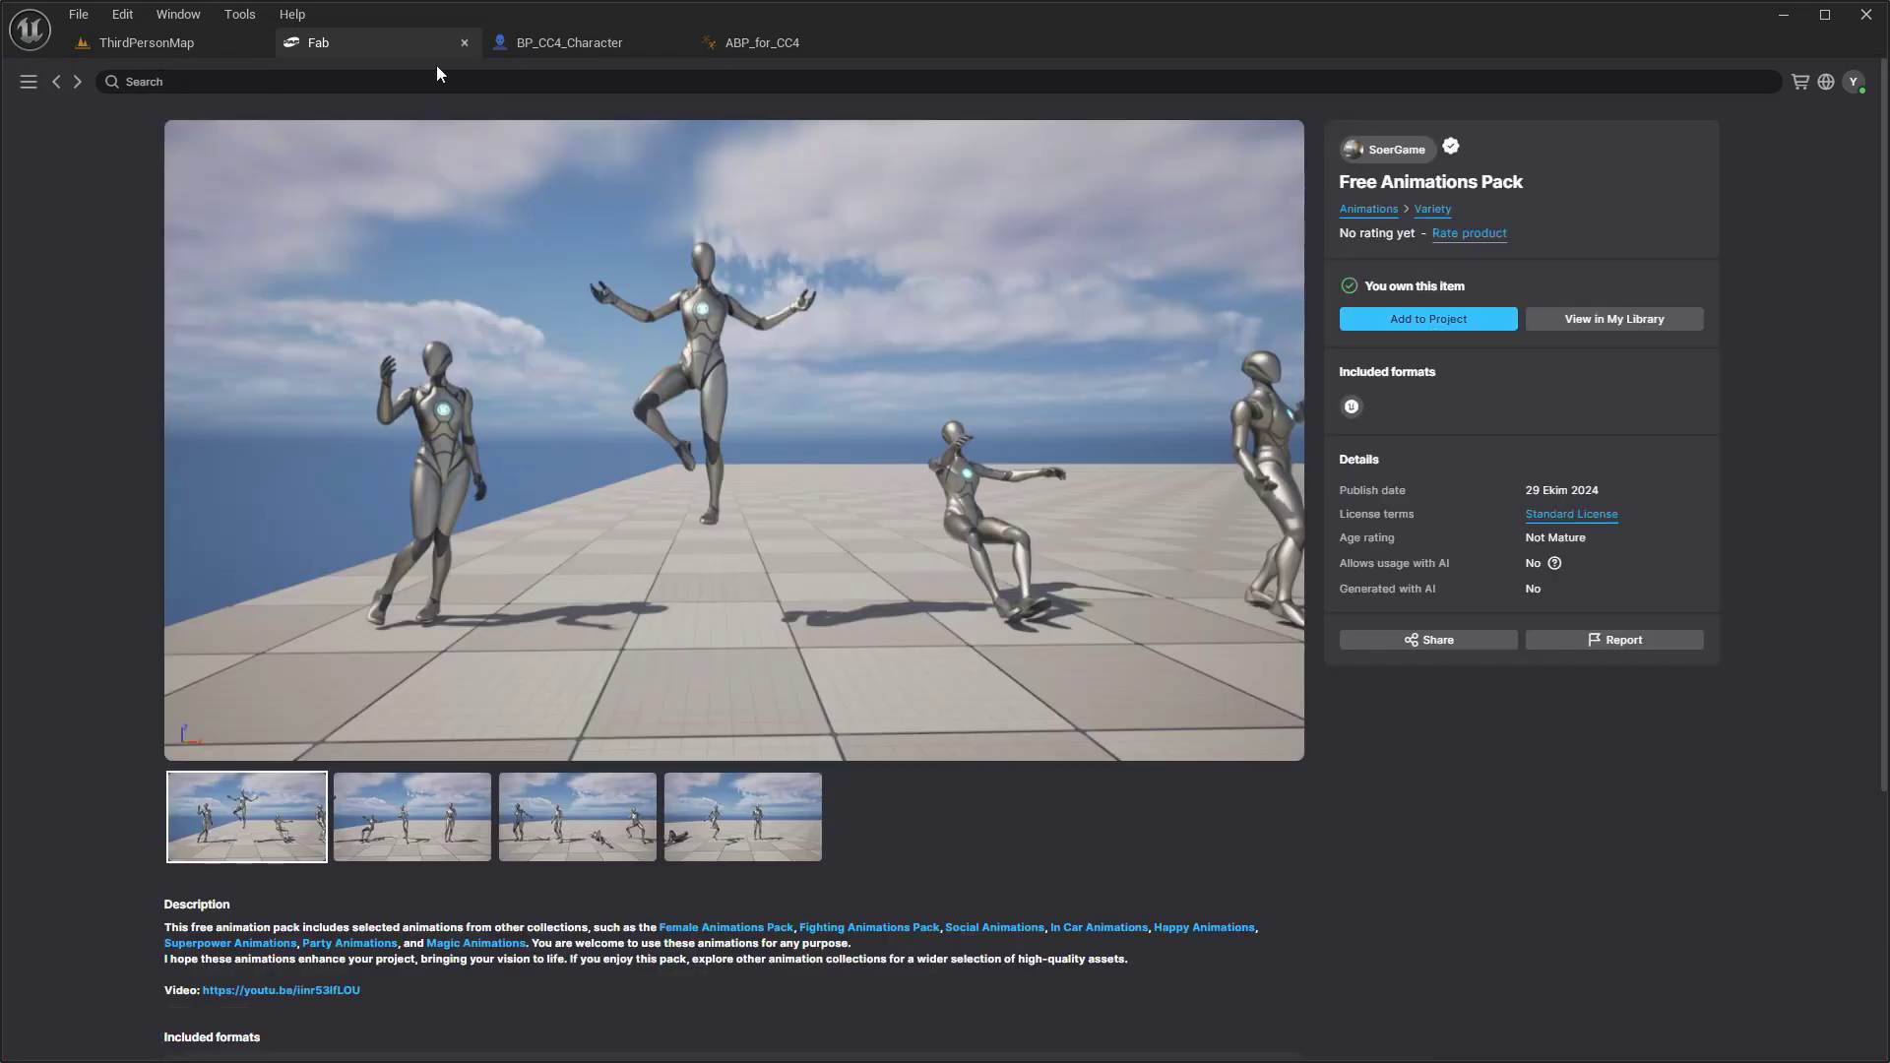
left_click(464, 43)
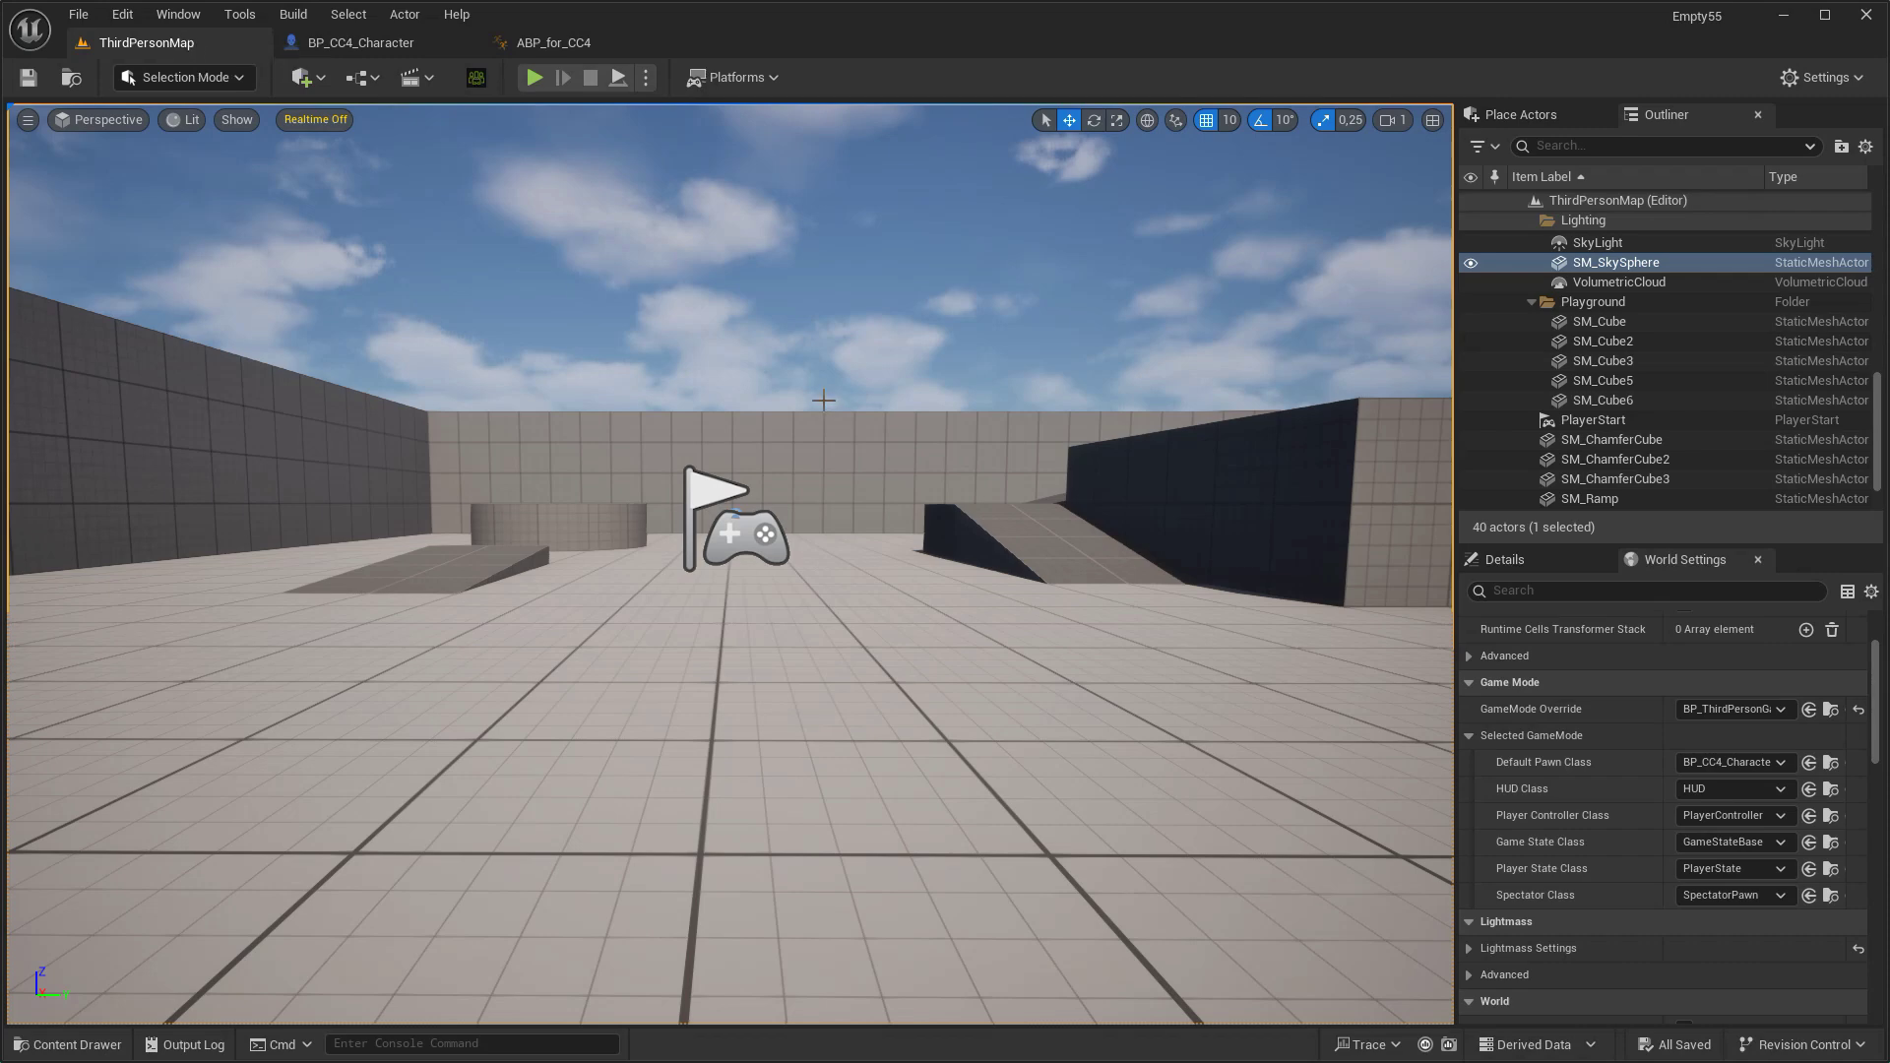
key("ctrl+space")
- Select SKM_Quinn_Simple in FreeAnimationsPack's mannequin Meshes, then select BP_CC4_Character's Mesh (CharacterMesh0)
double_click(573, 782)
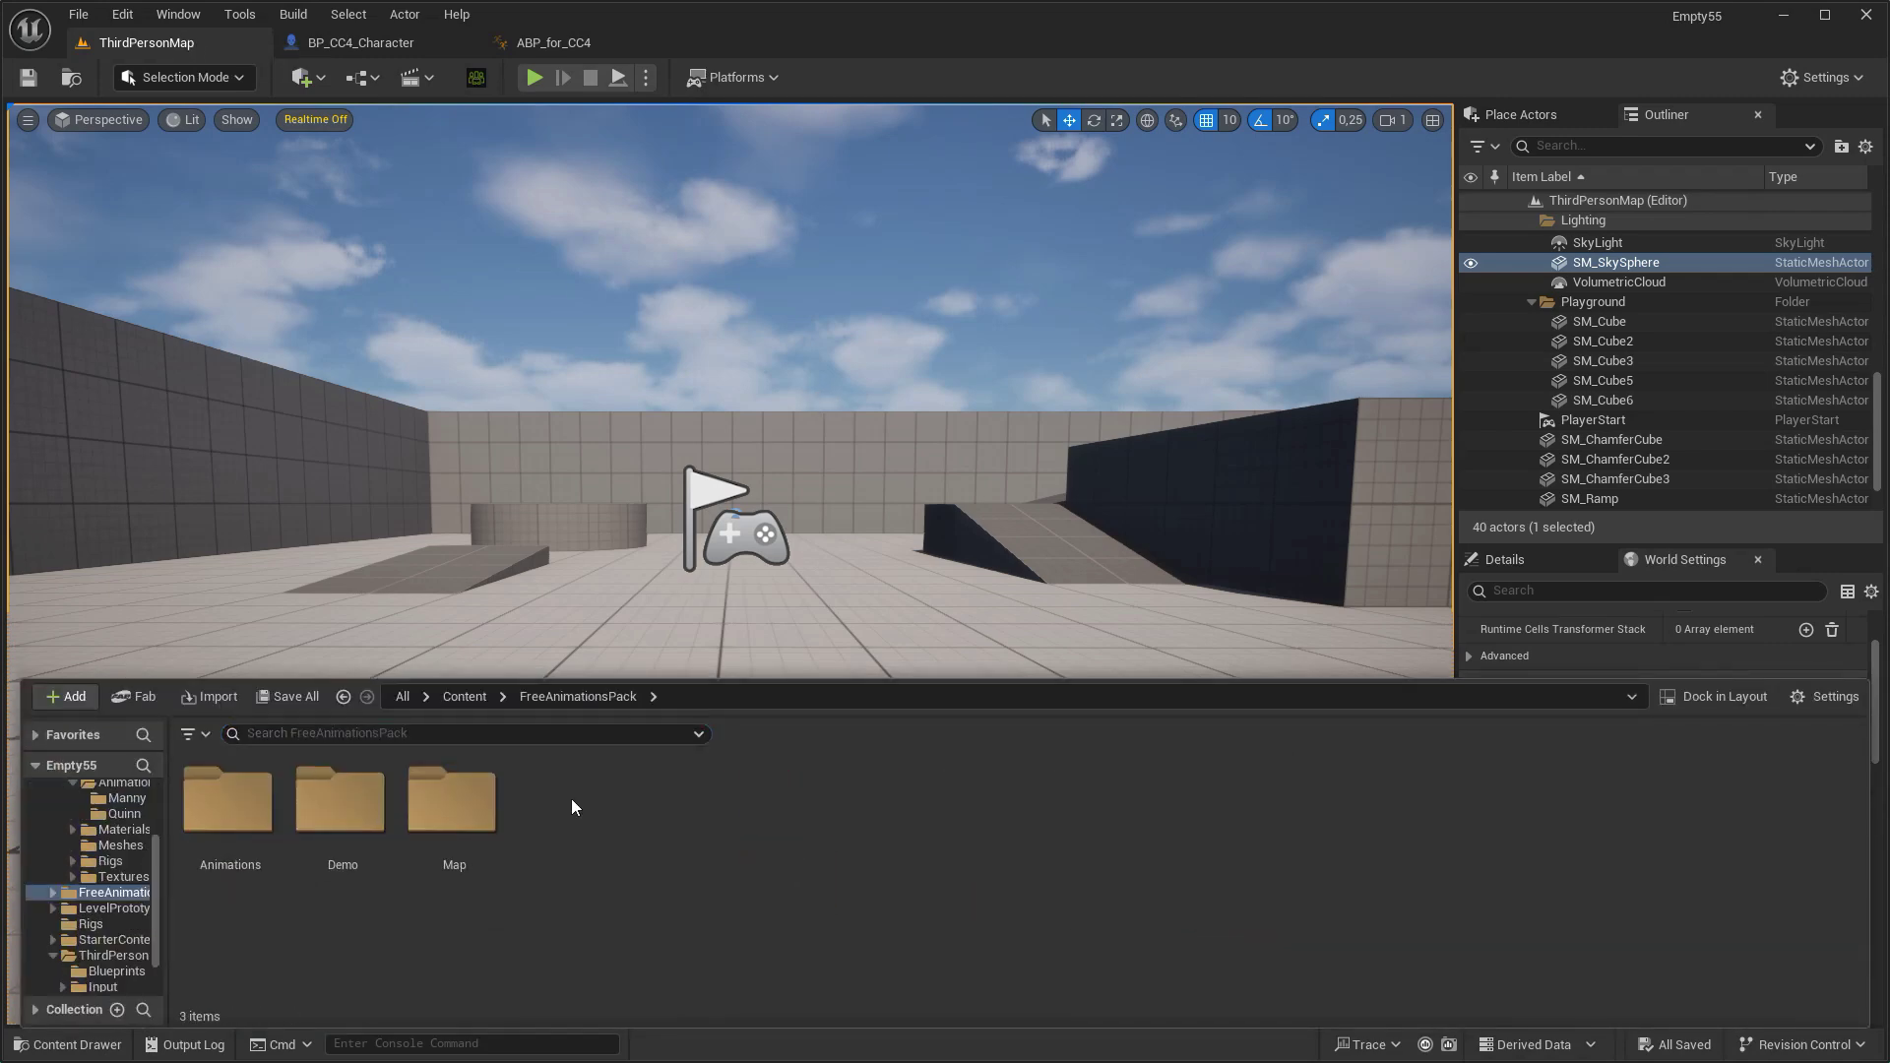
double_click(338, 823)
double_click(261, 837)
double_click(286, 853)
double_click(453, 818)
left_click(788, 881)
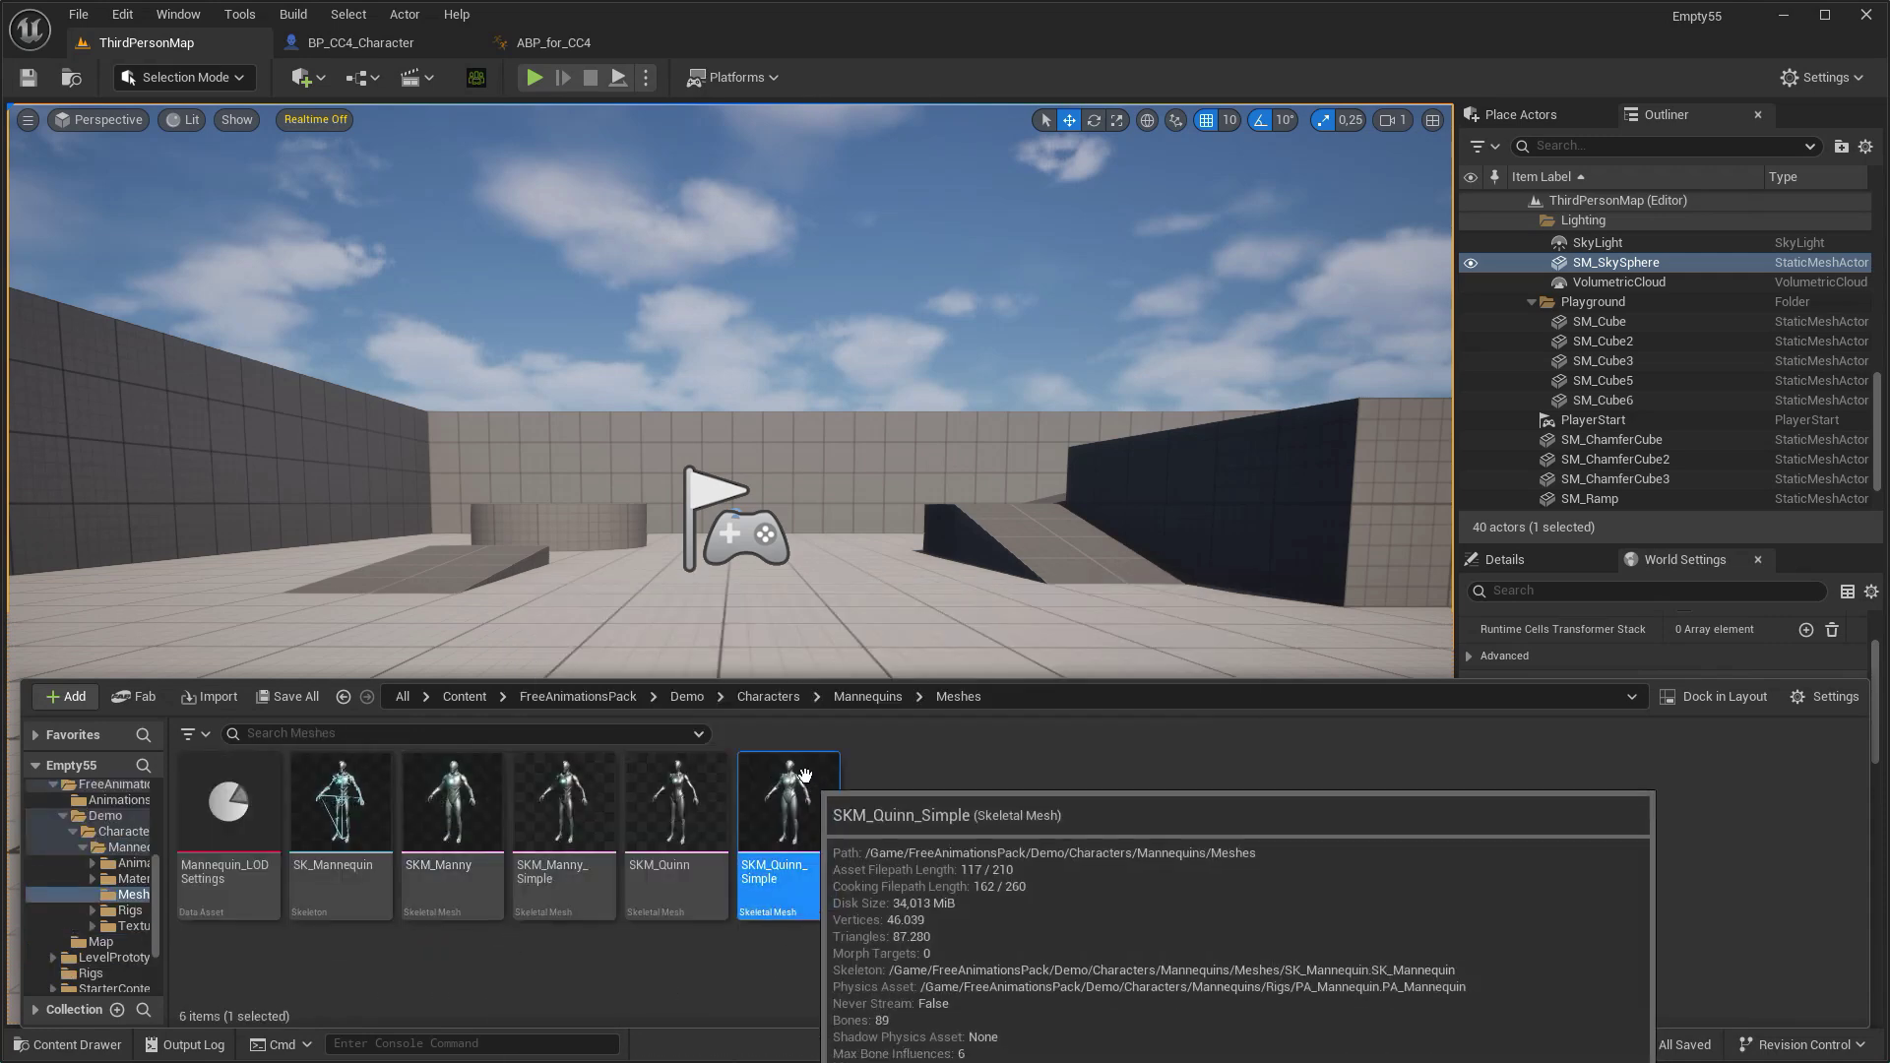
left_click(350, 47)
left_click(148, 222)
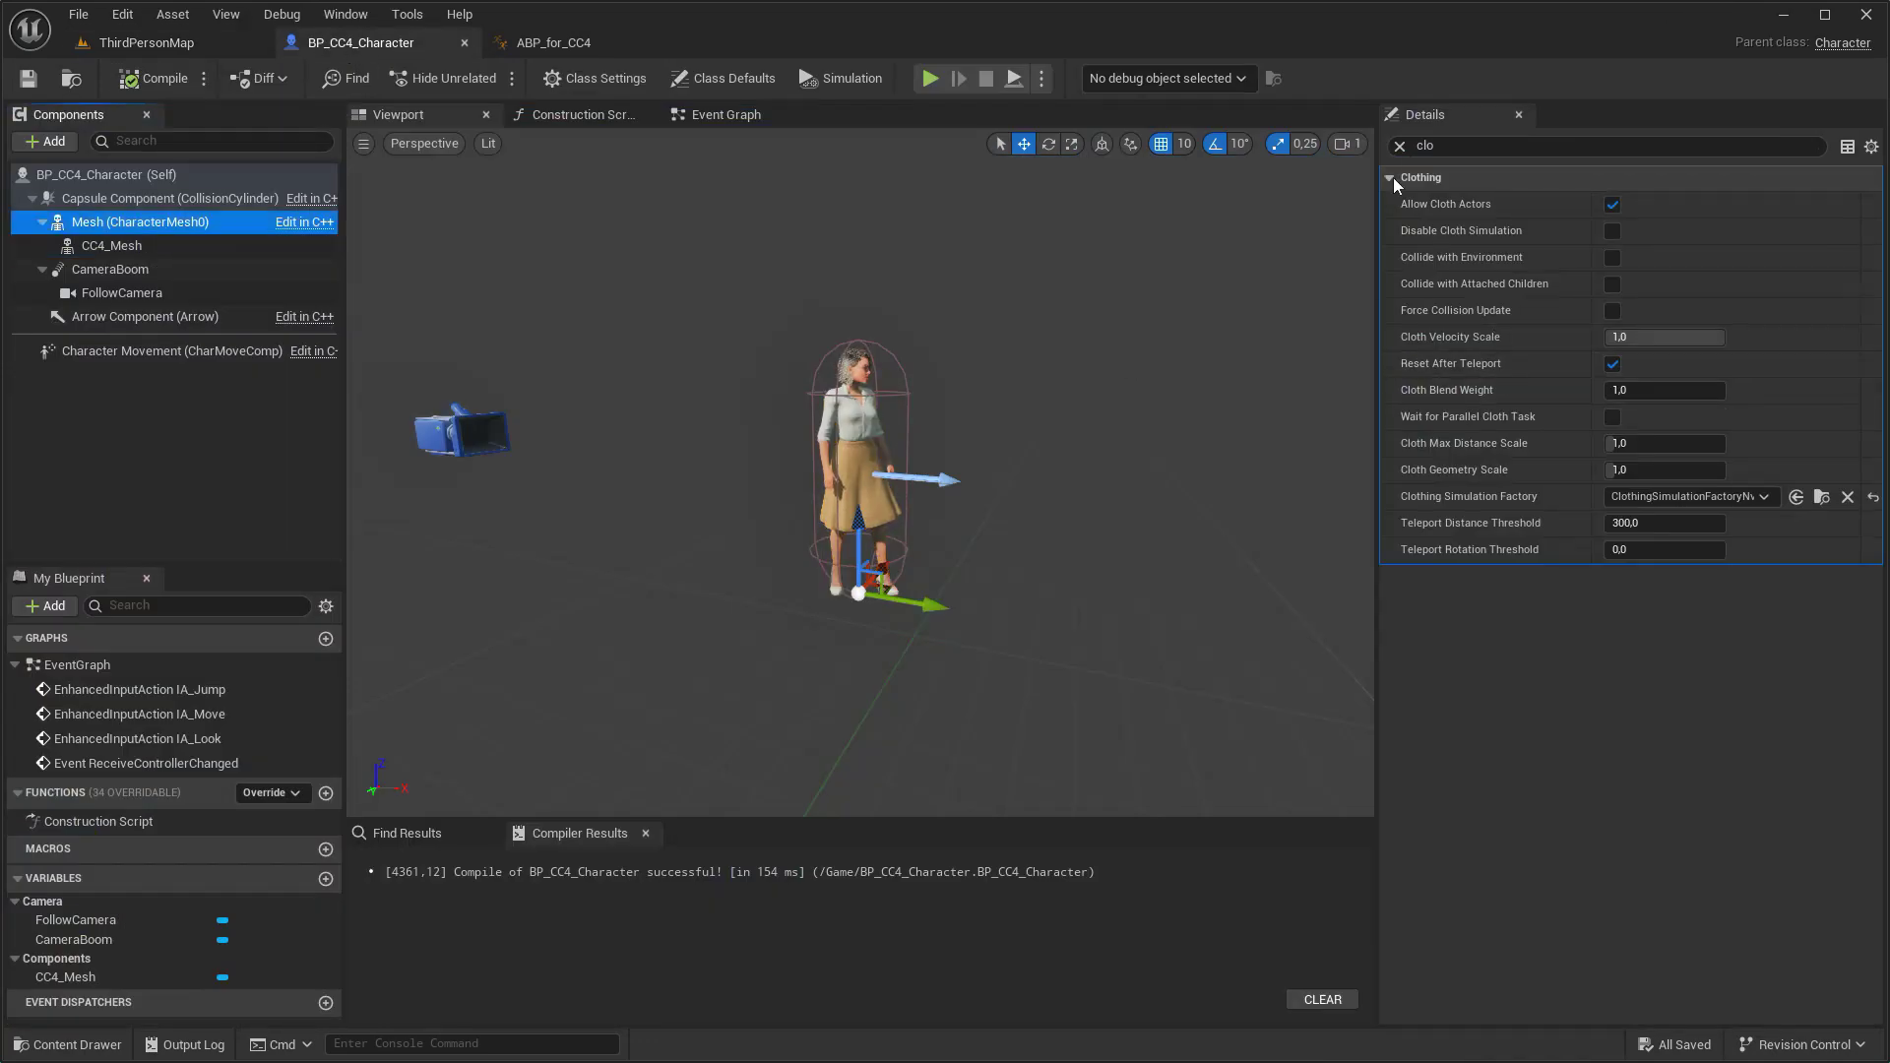
- Set the Mesh's Animation Mode to Use Animation Asset playing AS_FlyingUp
left_click(1399, 144)
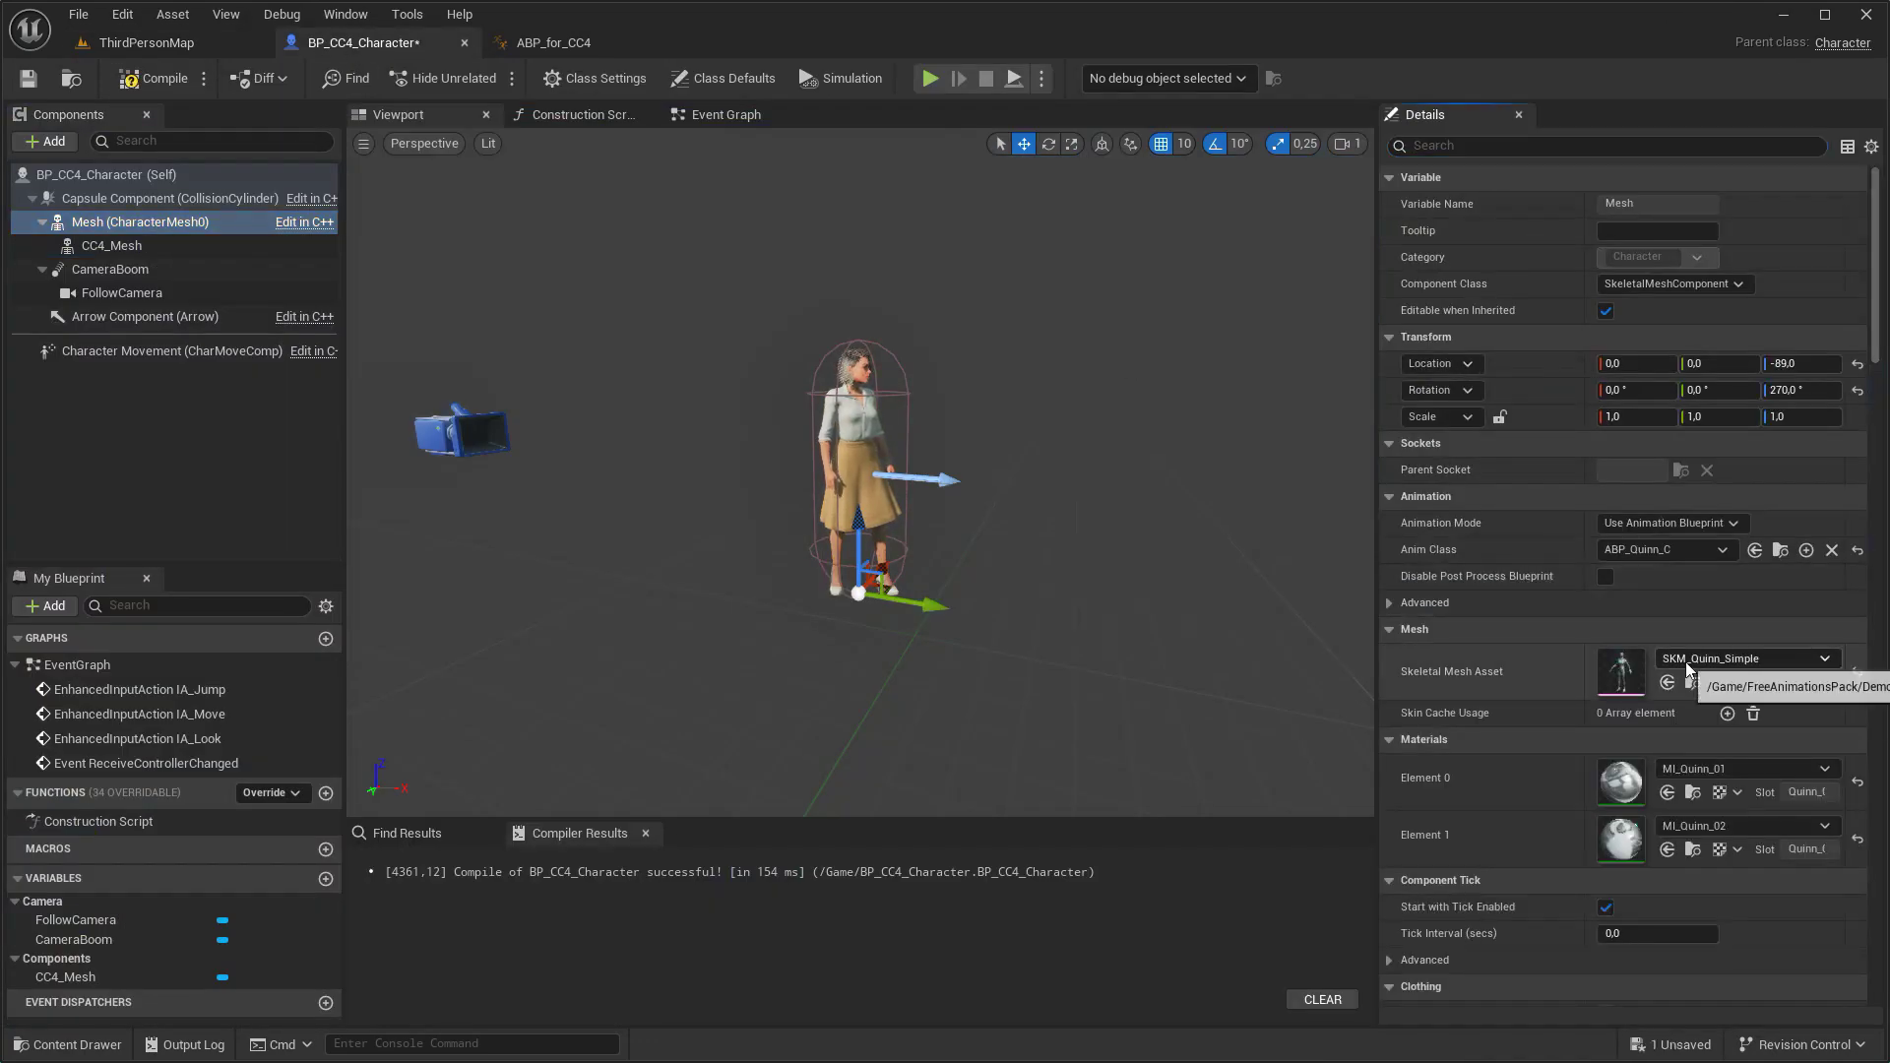
key("ctrl+space")
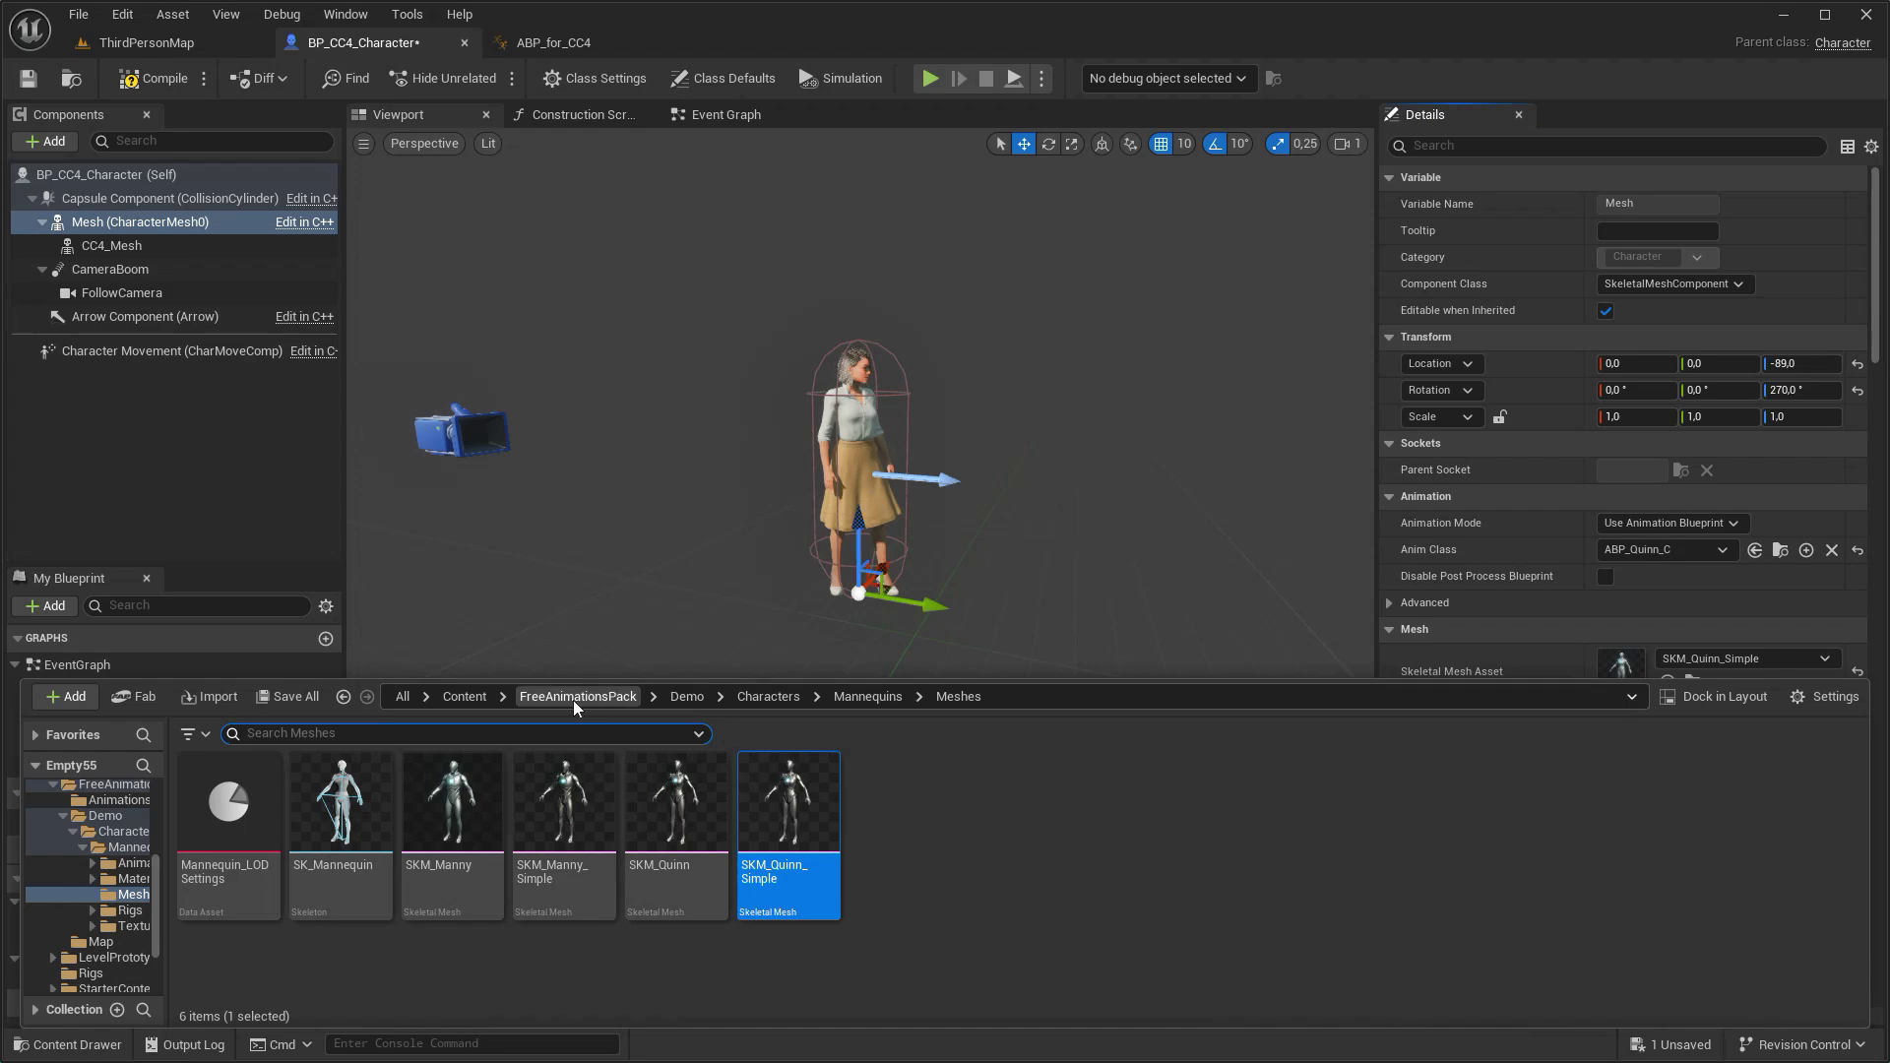
left_click(578, 697)
double_click(229, 800)
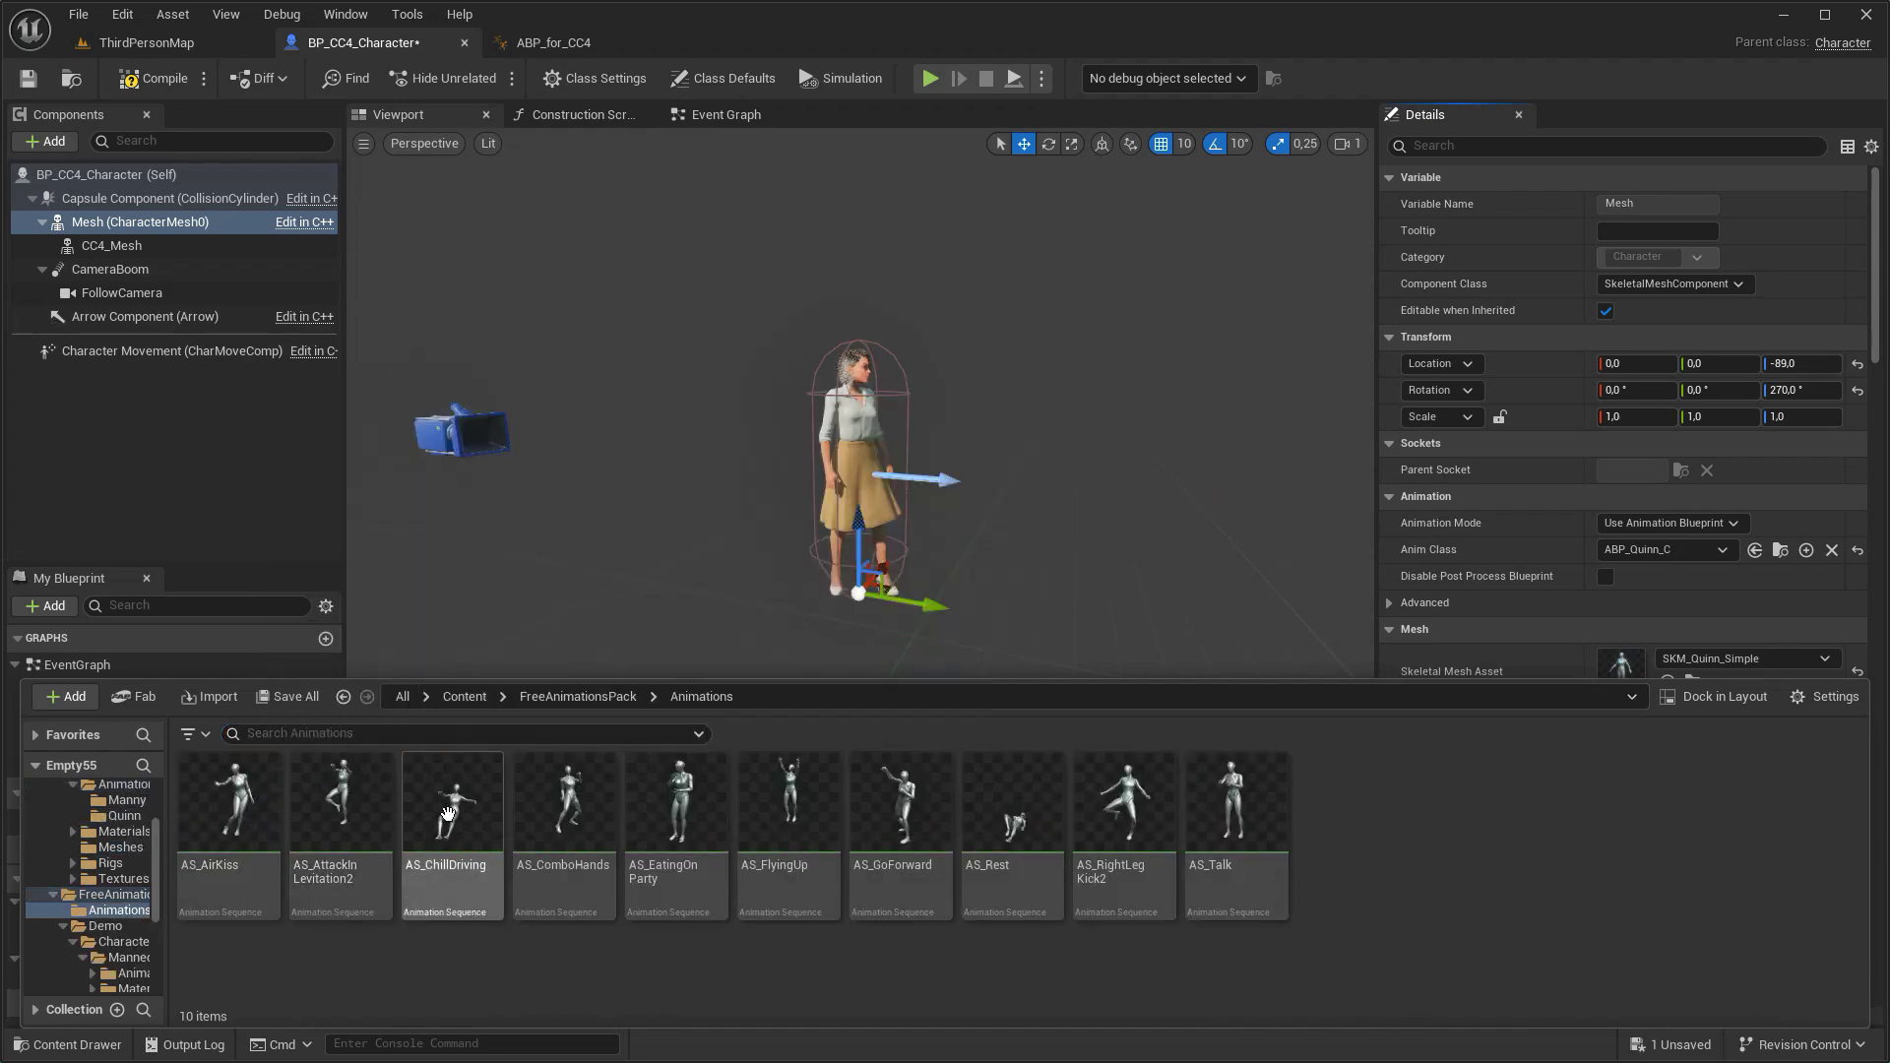
left_click(788, 802)
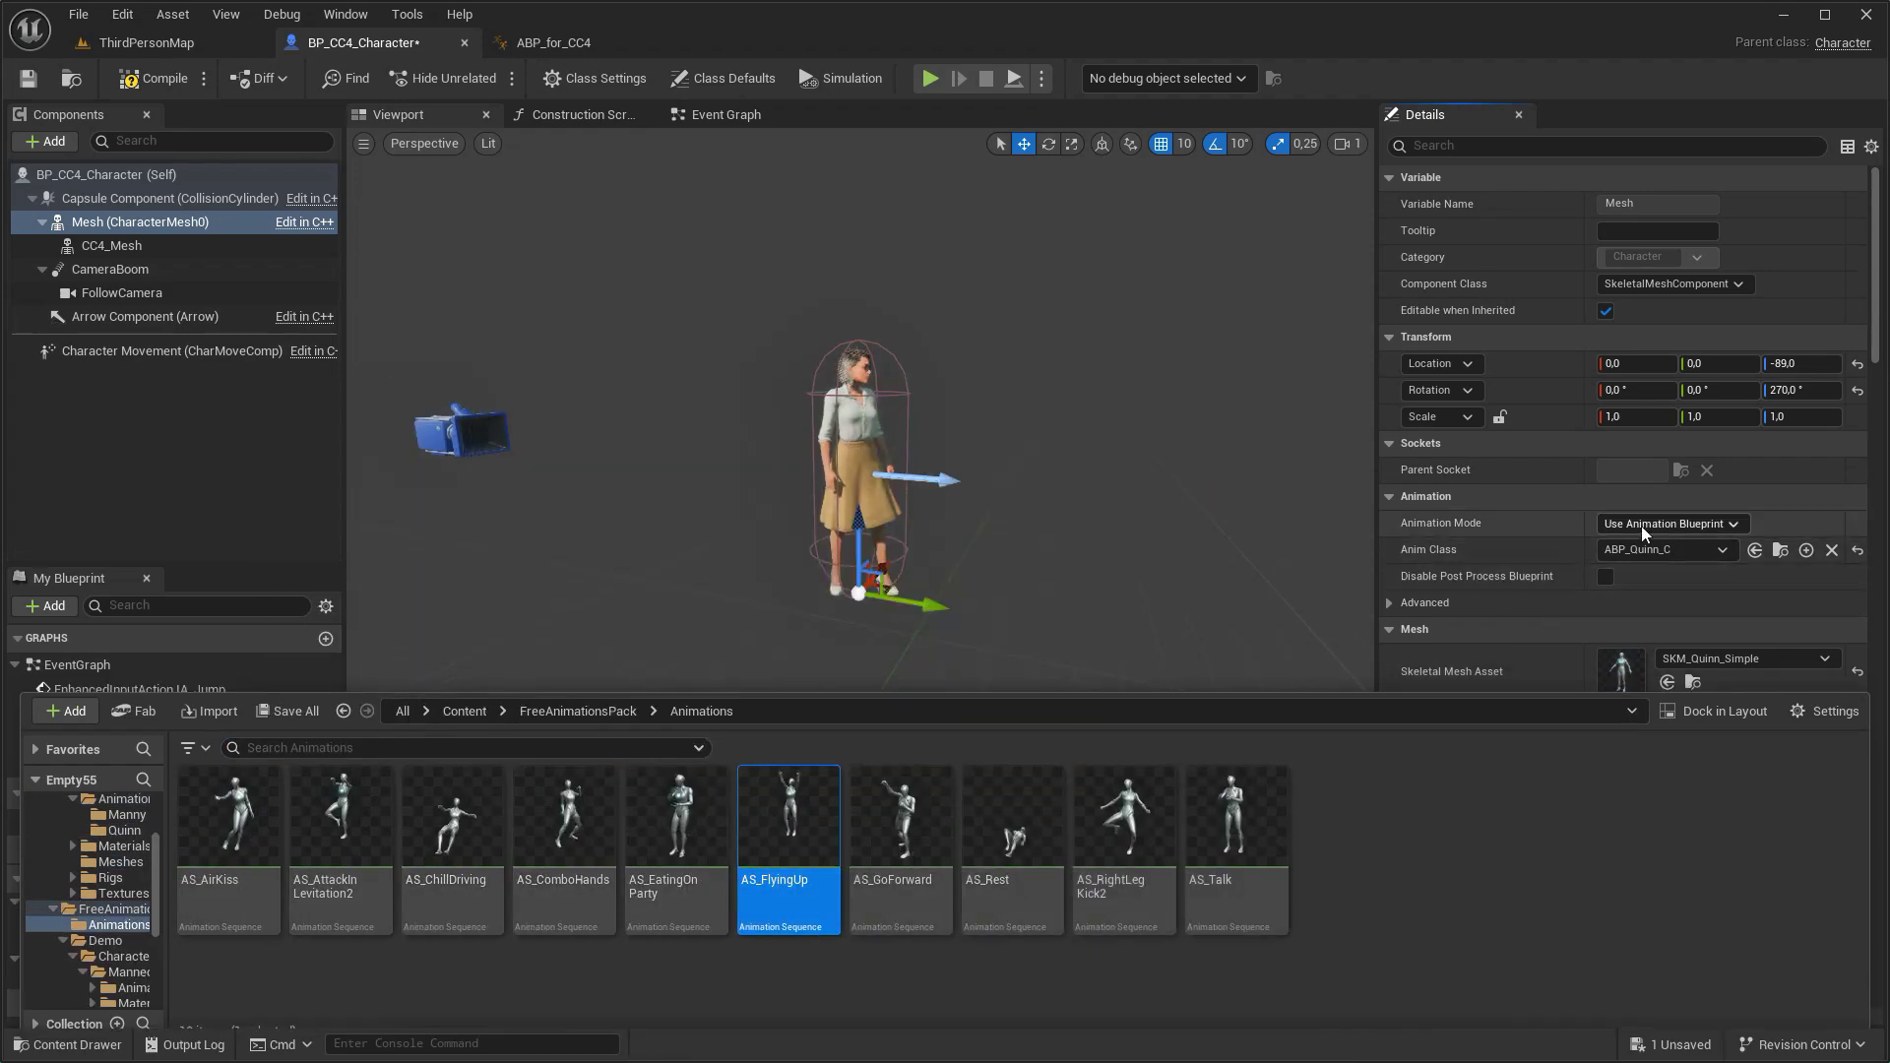
left_click(1641, 526)
left_click(1652, 562)
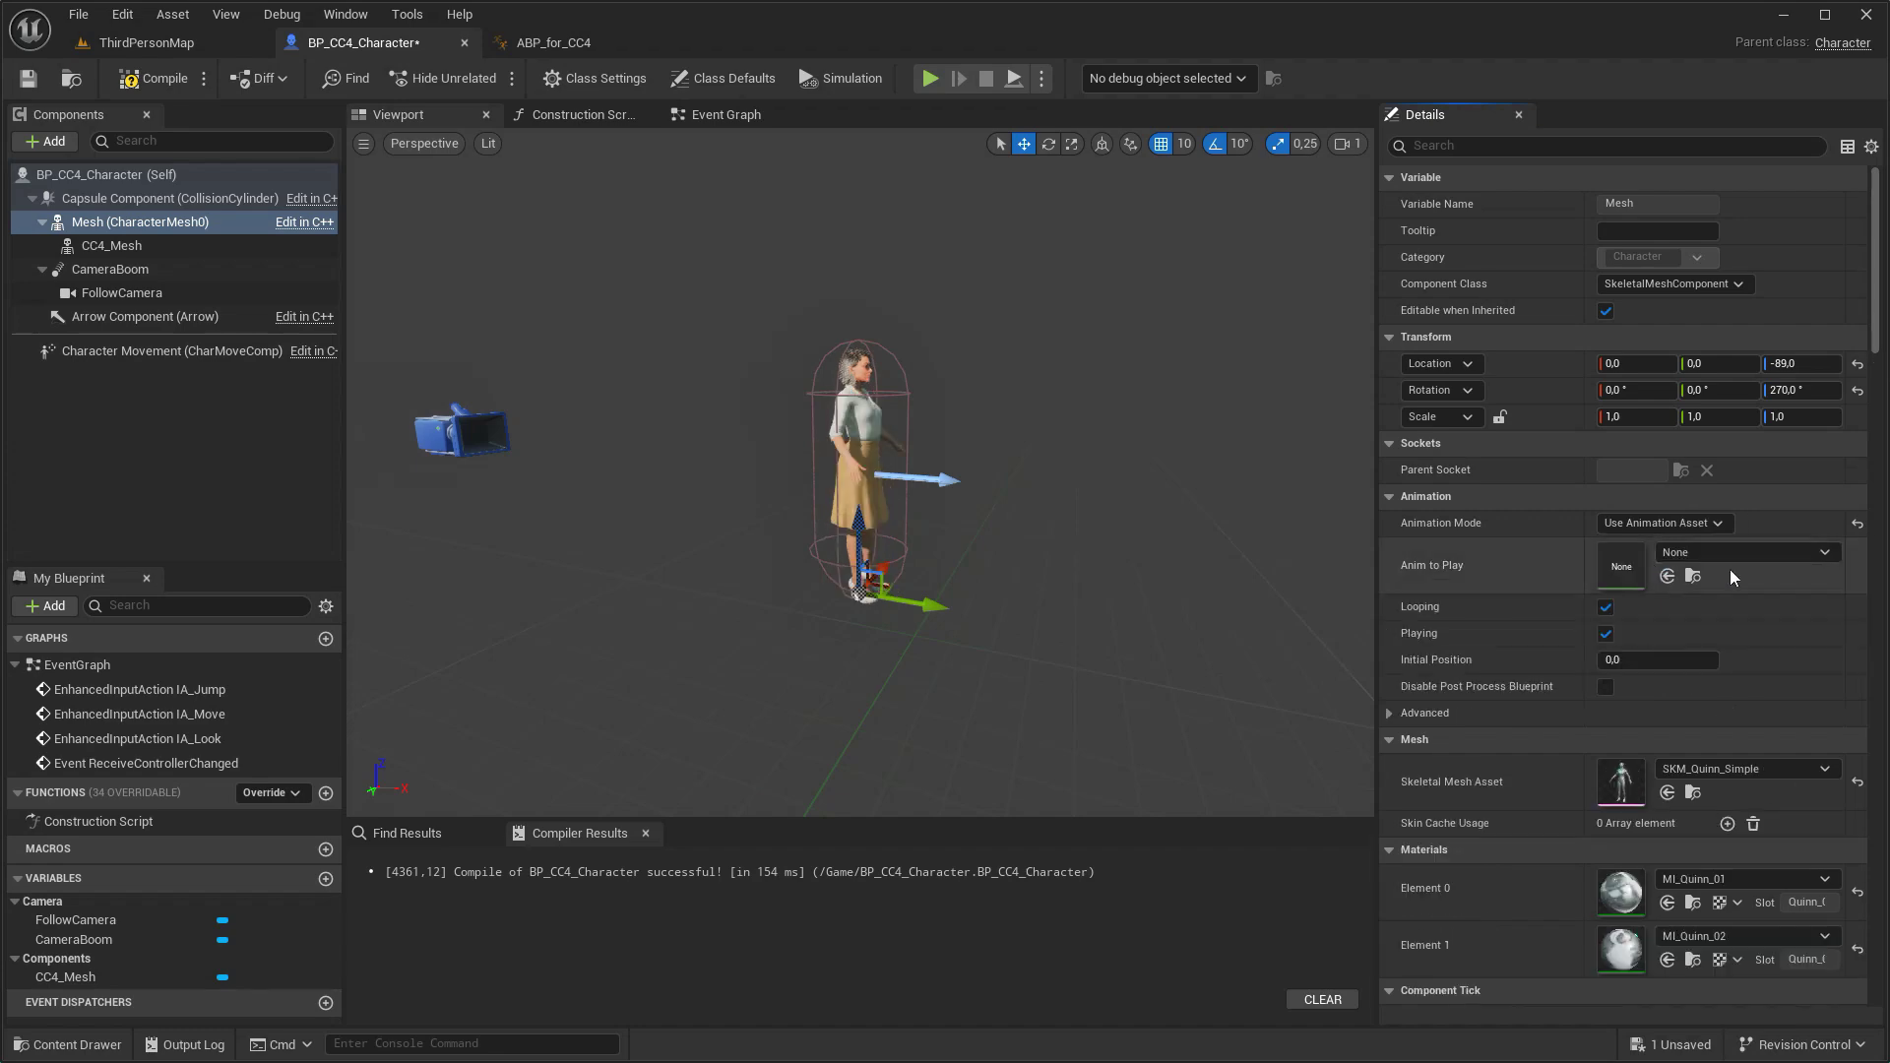
left_click(1668, 577)
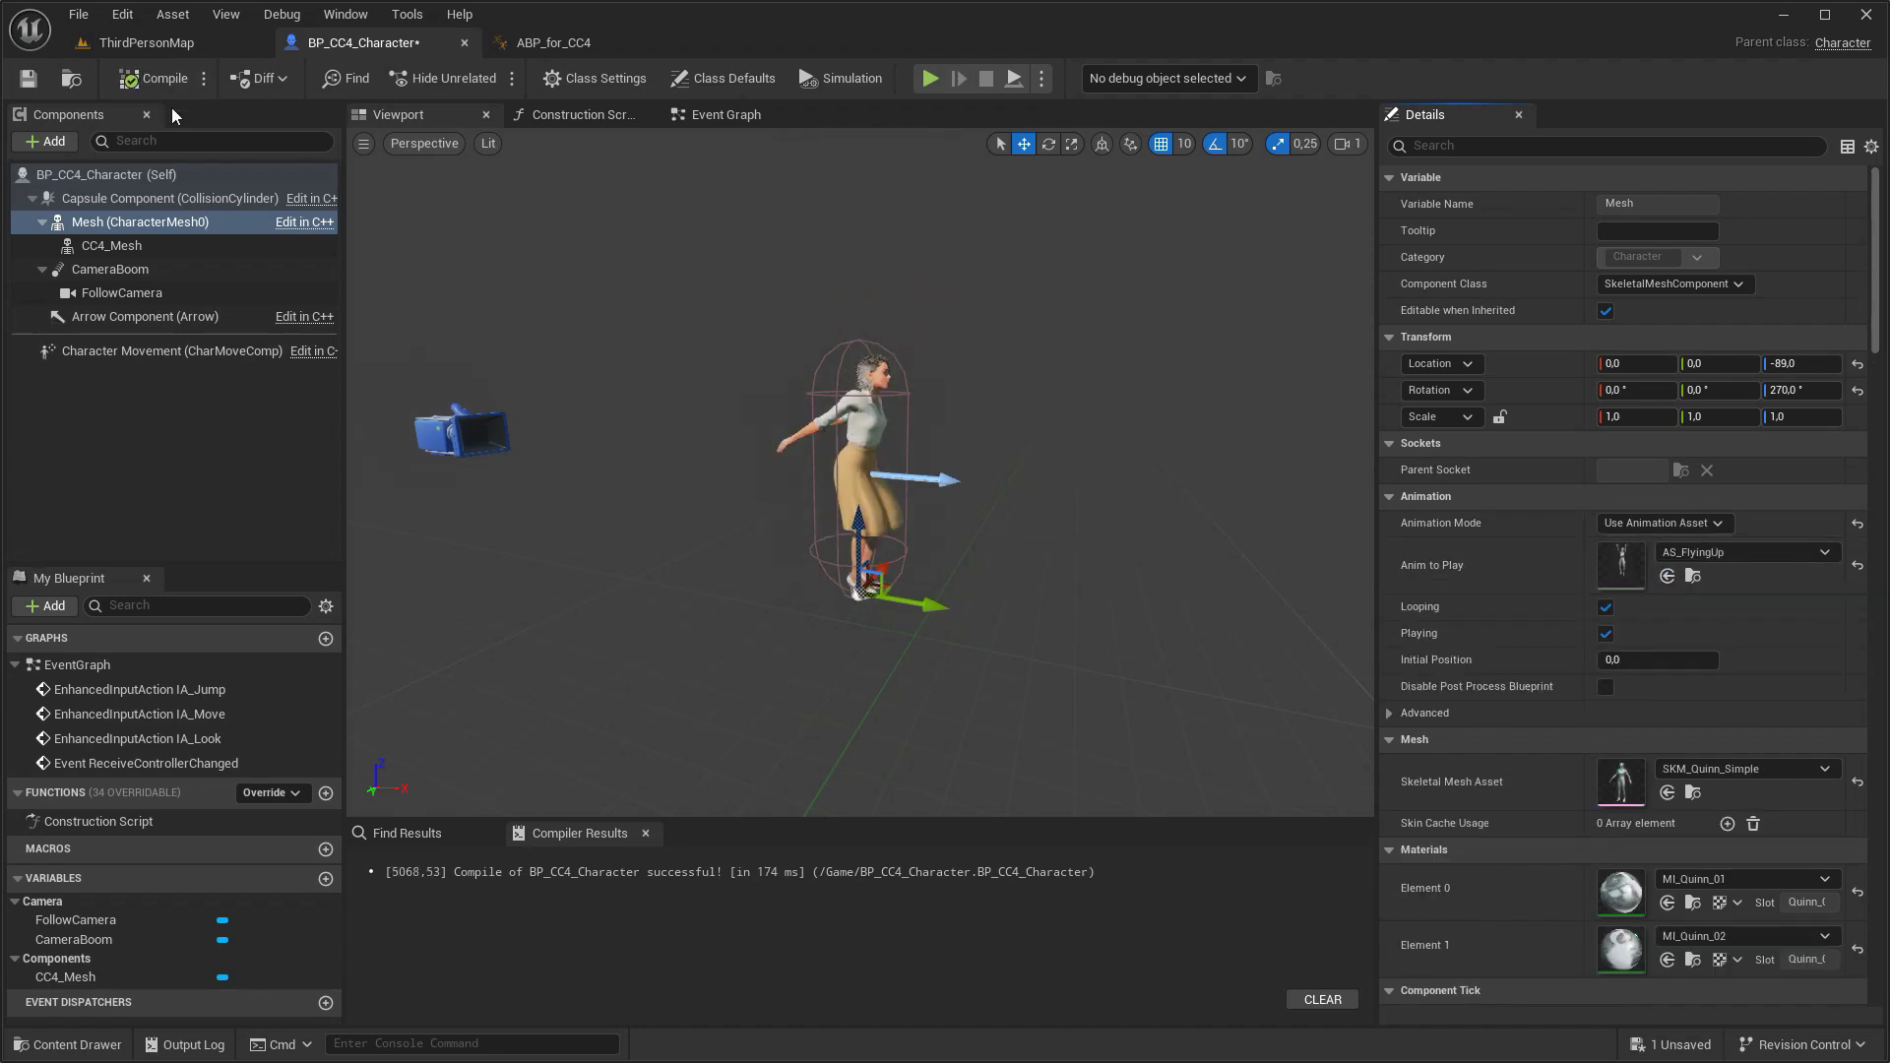
- Return to ThirdPersonMap with the Content Drawer showing the Content root folder
left_click(167, 43)
key("ctrl+space")
left_click(464, 697)
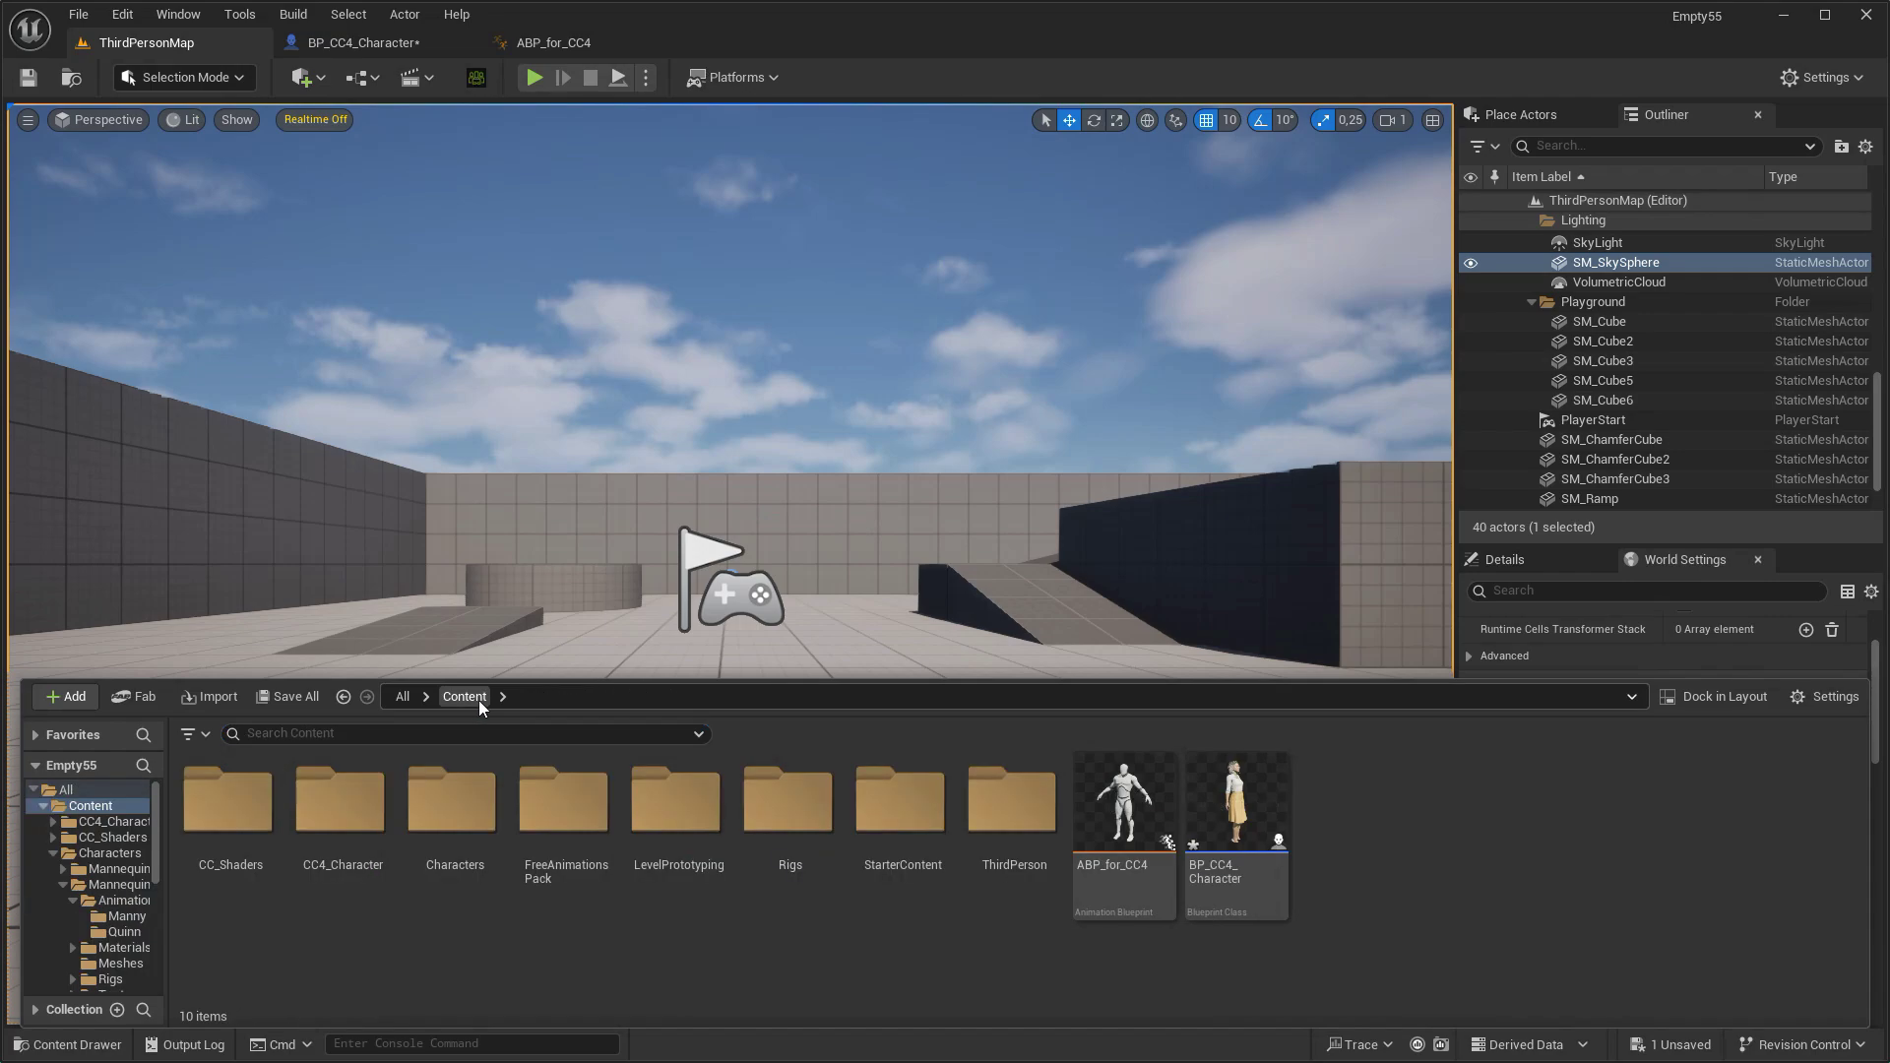
- Drop BP_CC4_Character into the level, play-test it with a jump to see it fly, then open Fab
left_click_drag(1211, 807, 472, 758)
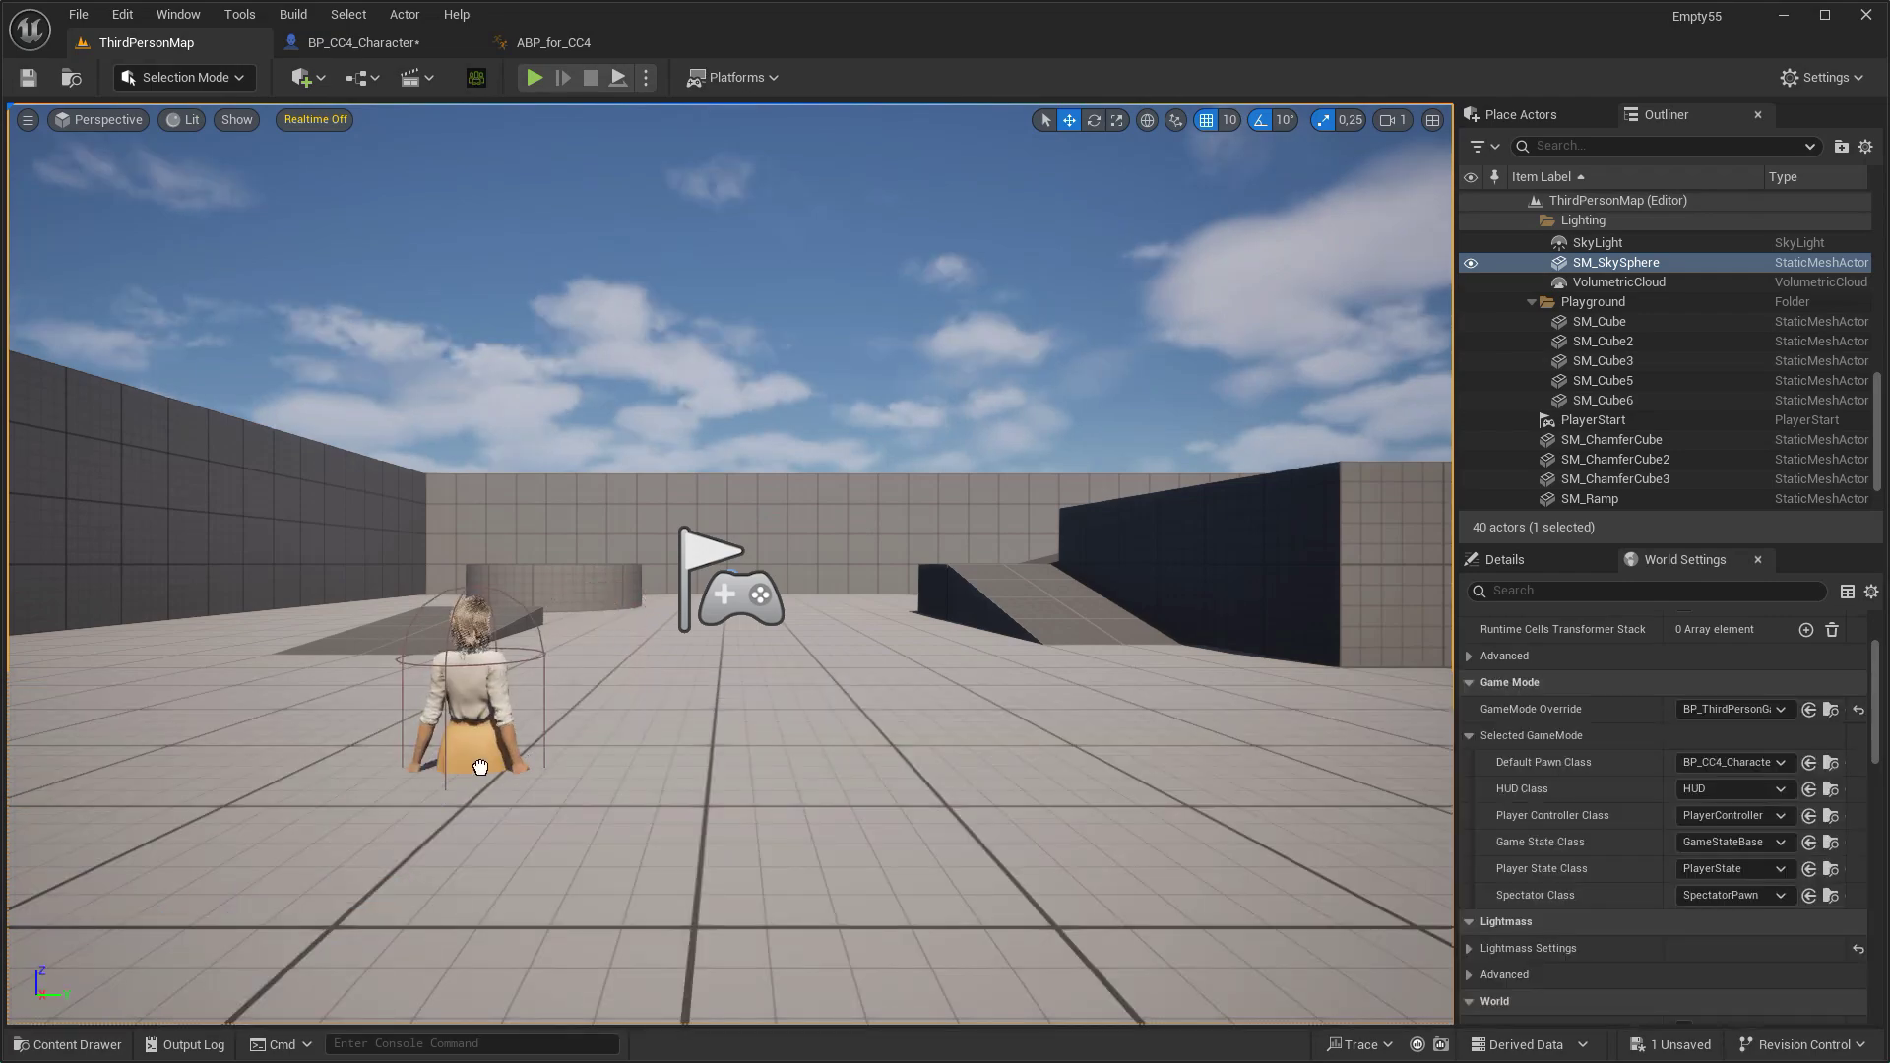
right_click_drag(1047, 558, 640, 126)
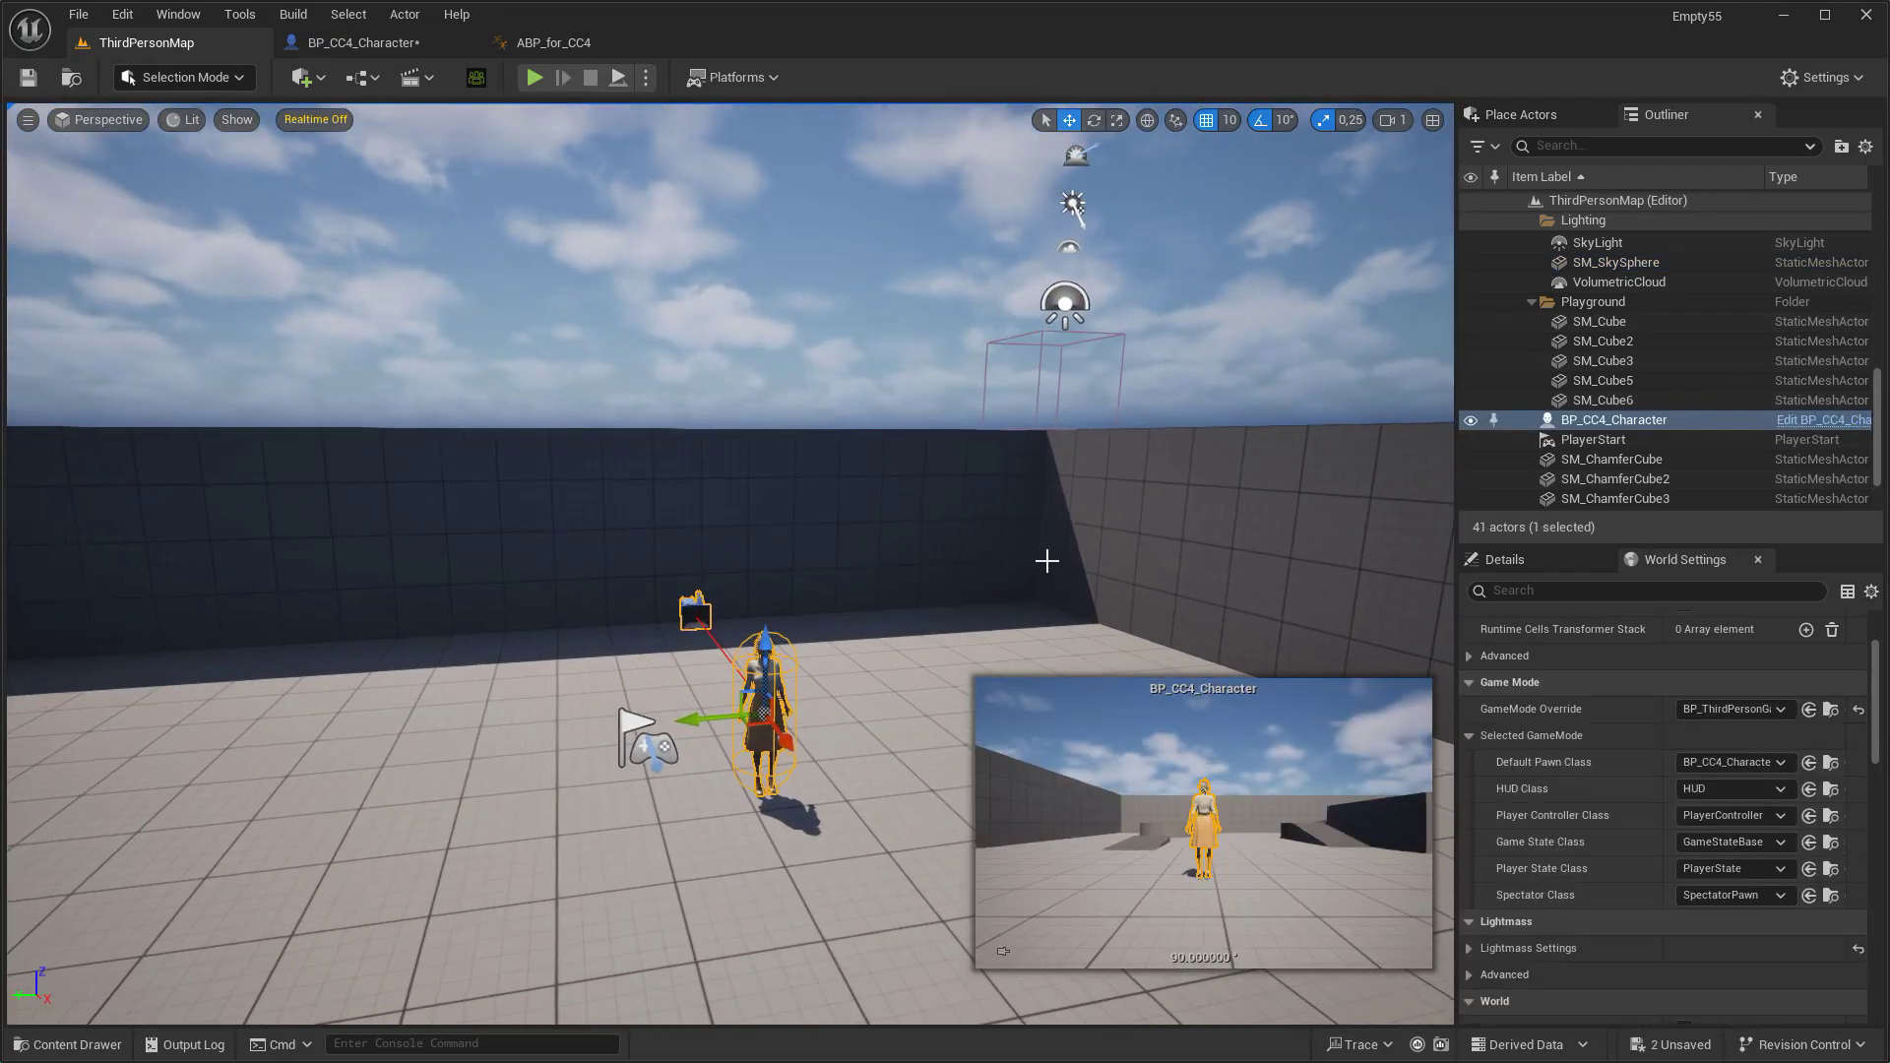
left_click(533, 76)
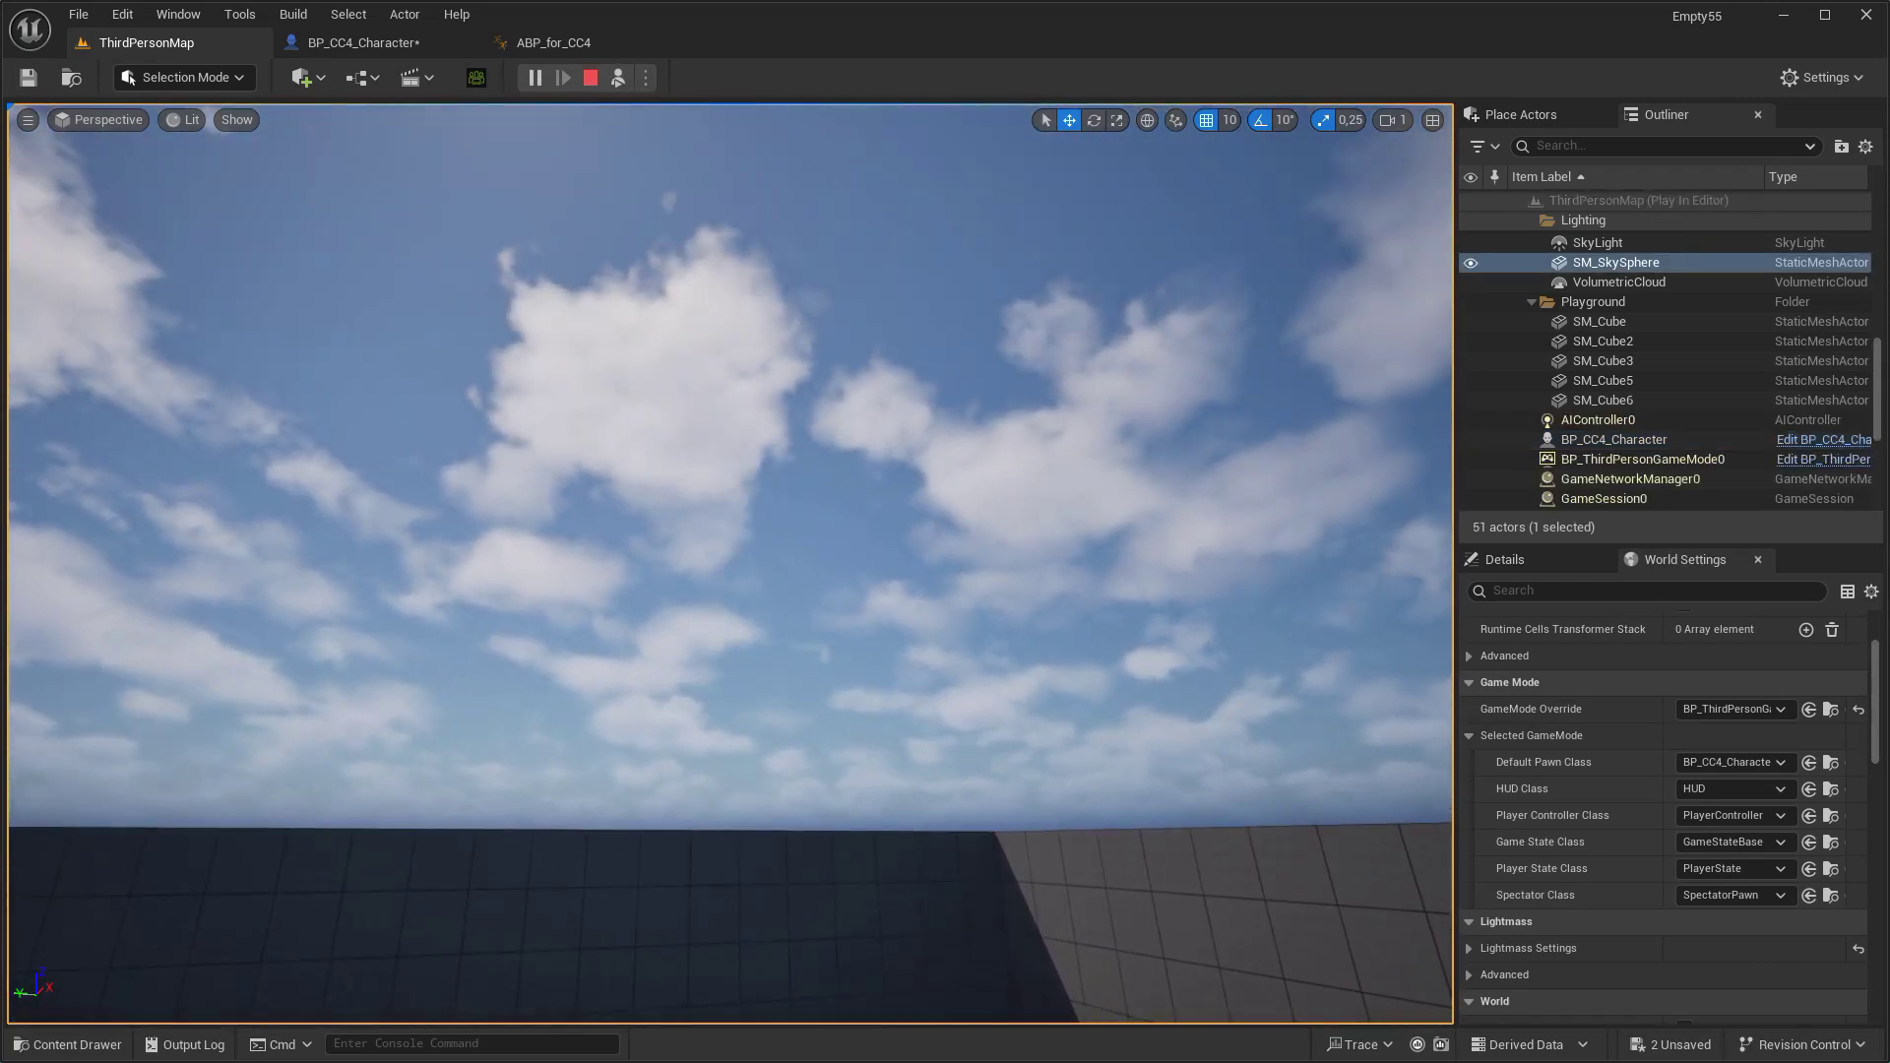
key("space")
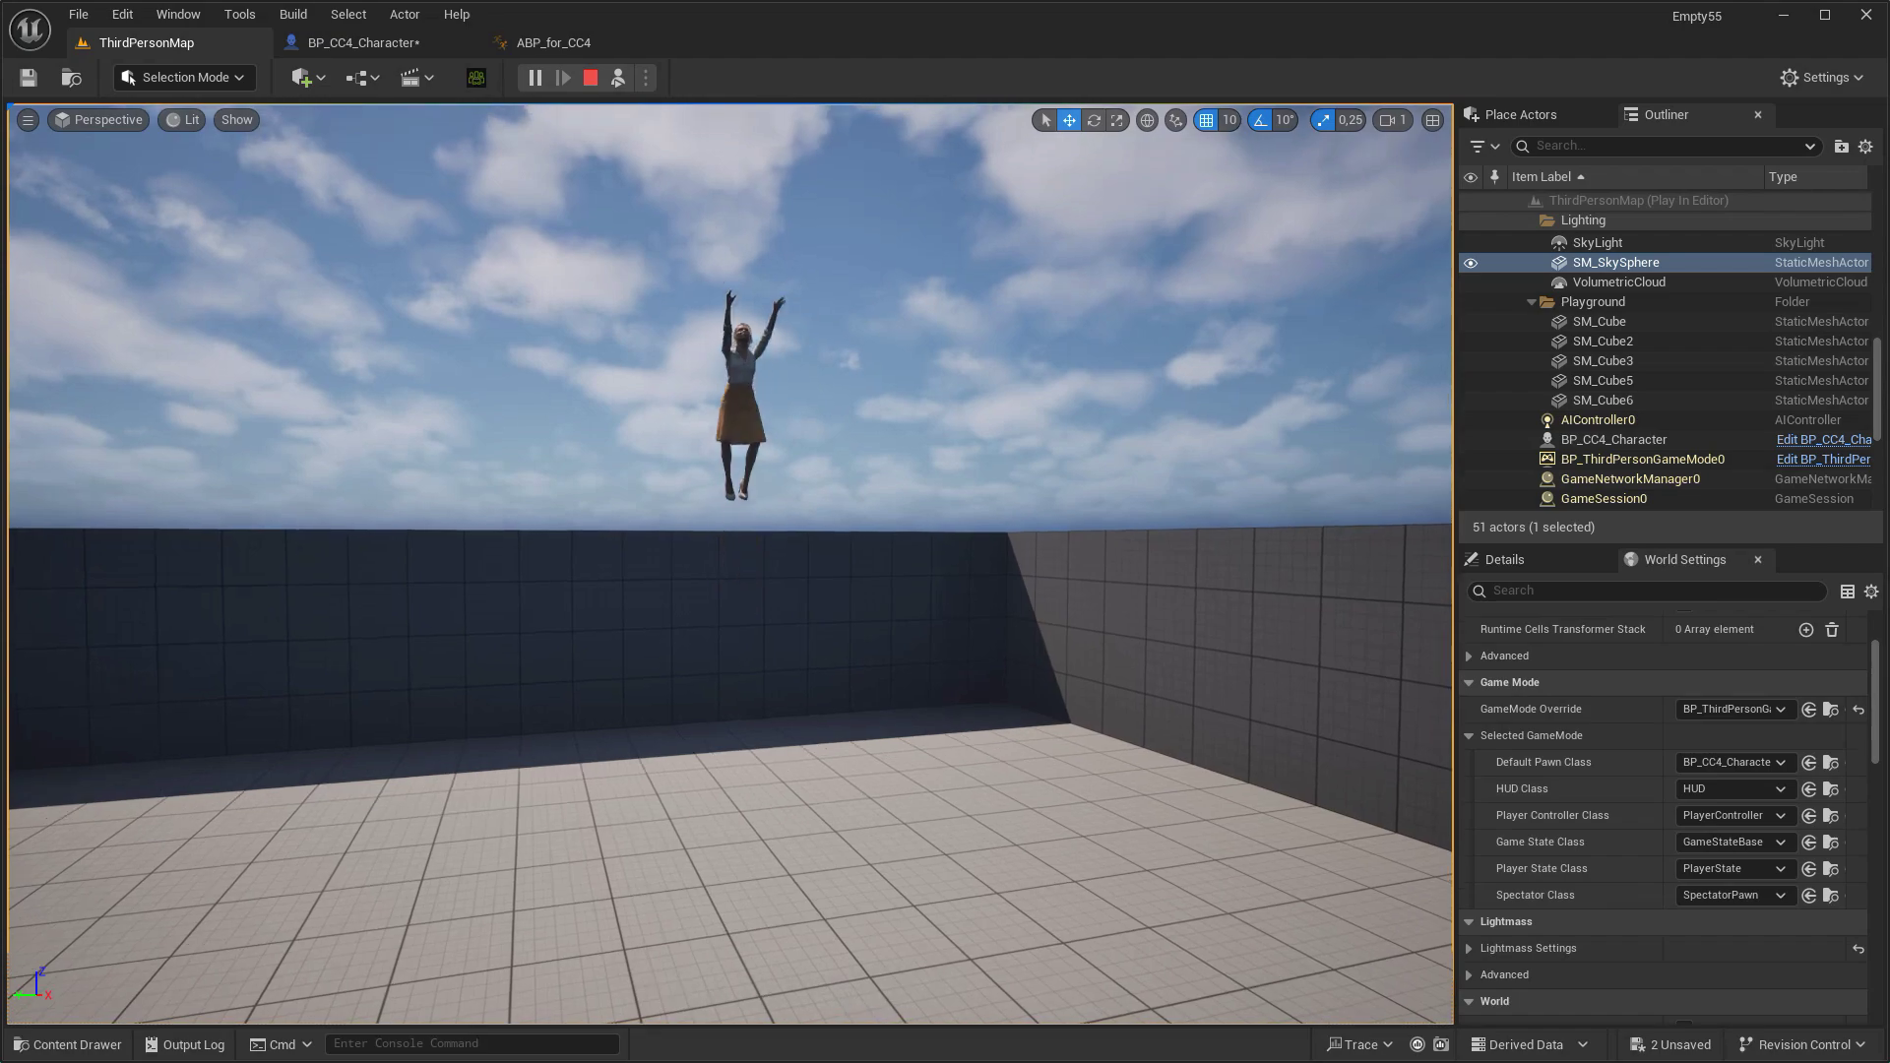
key("Escape")
key("ctrl+space")
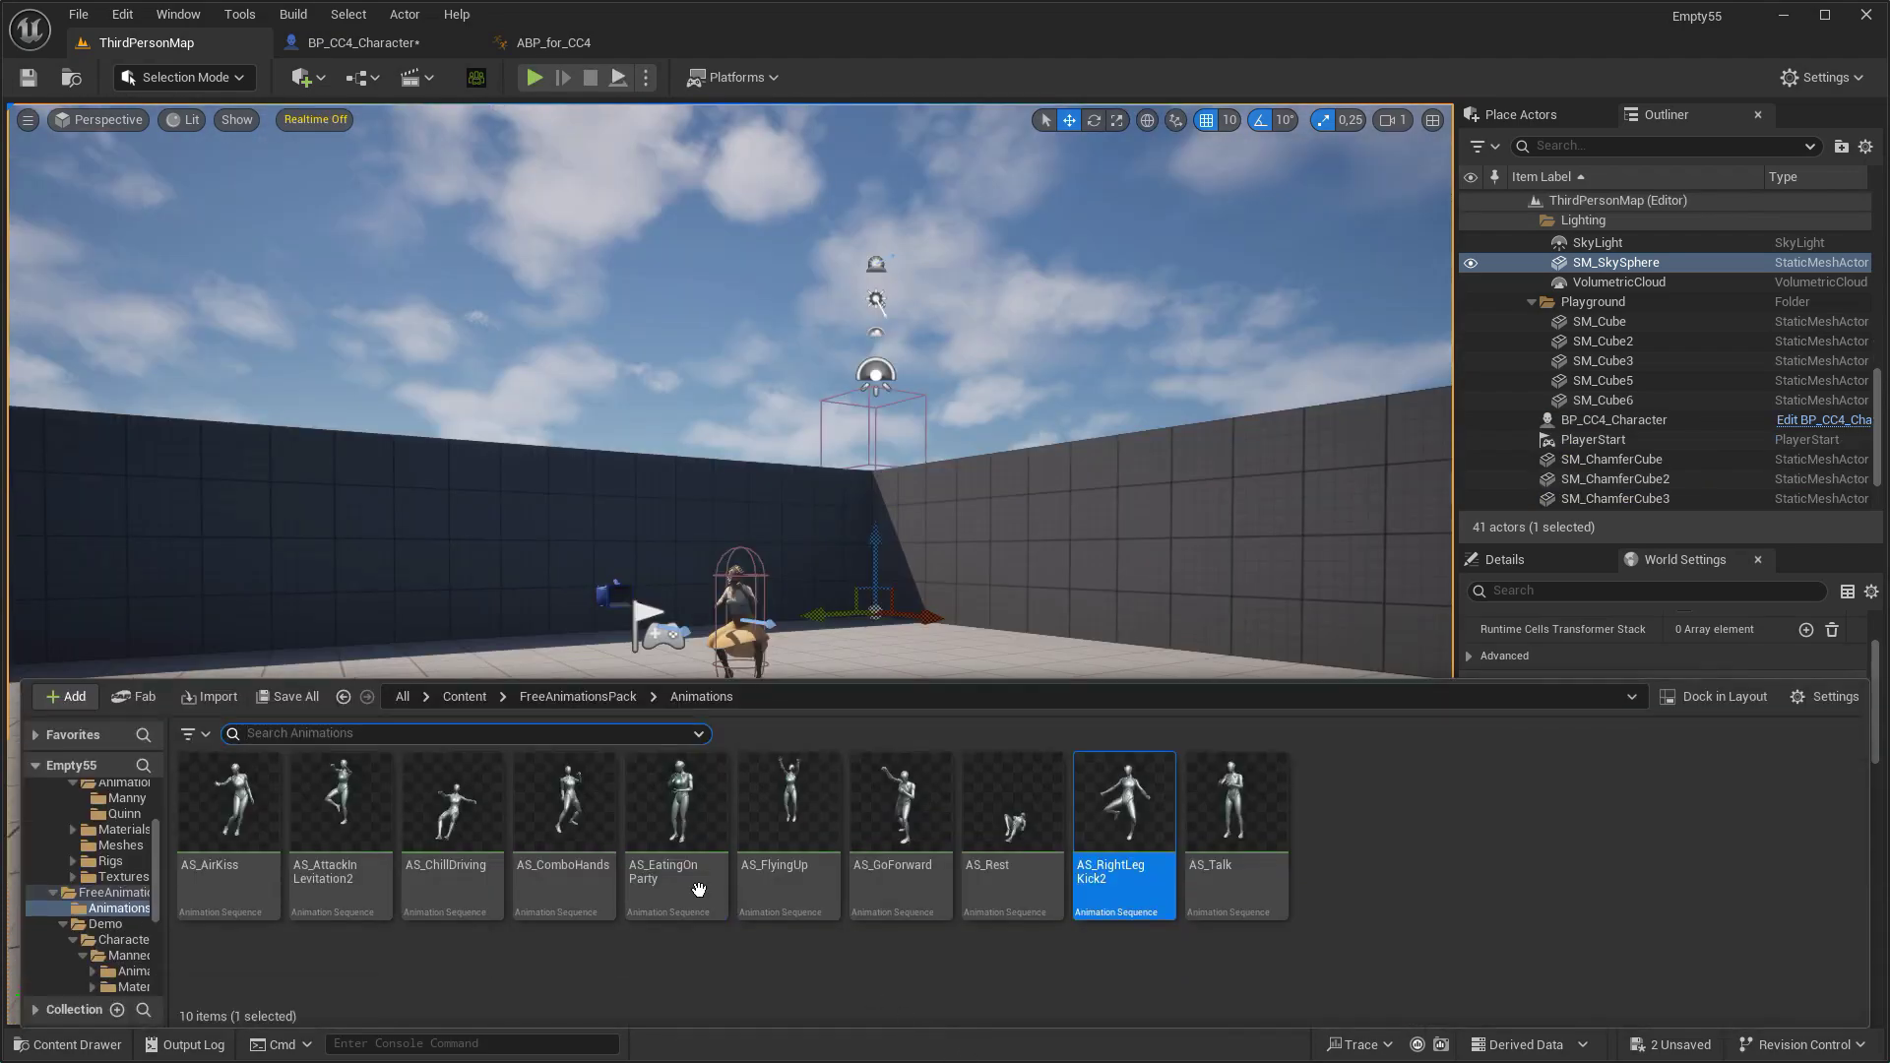
left_click(135, 696)
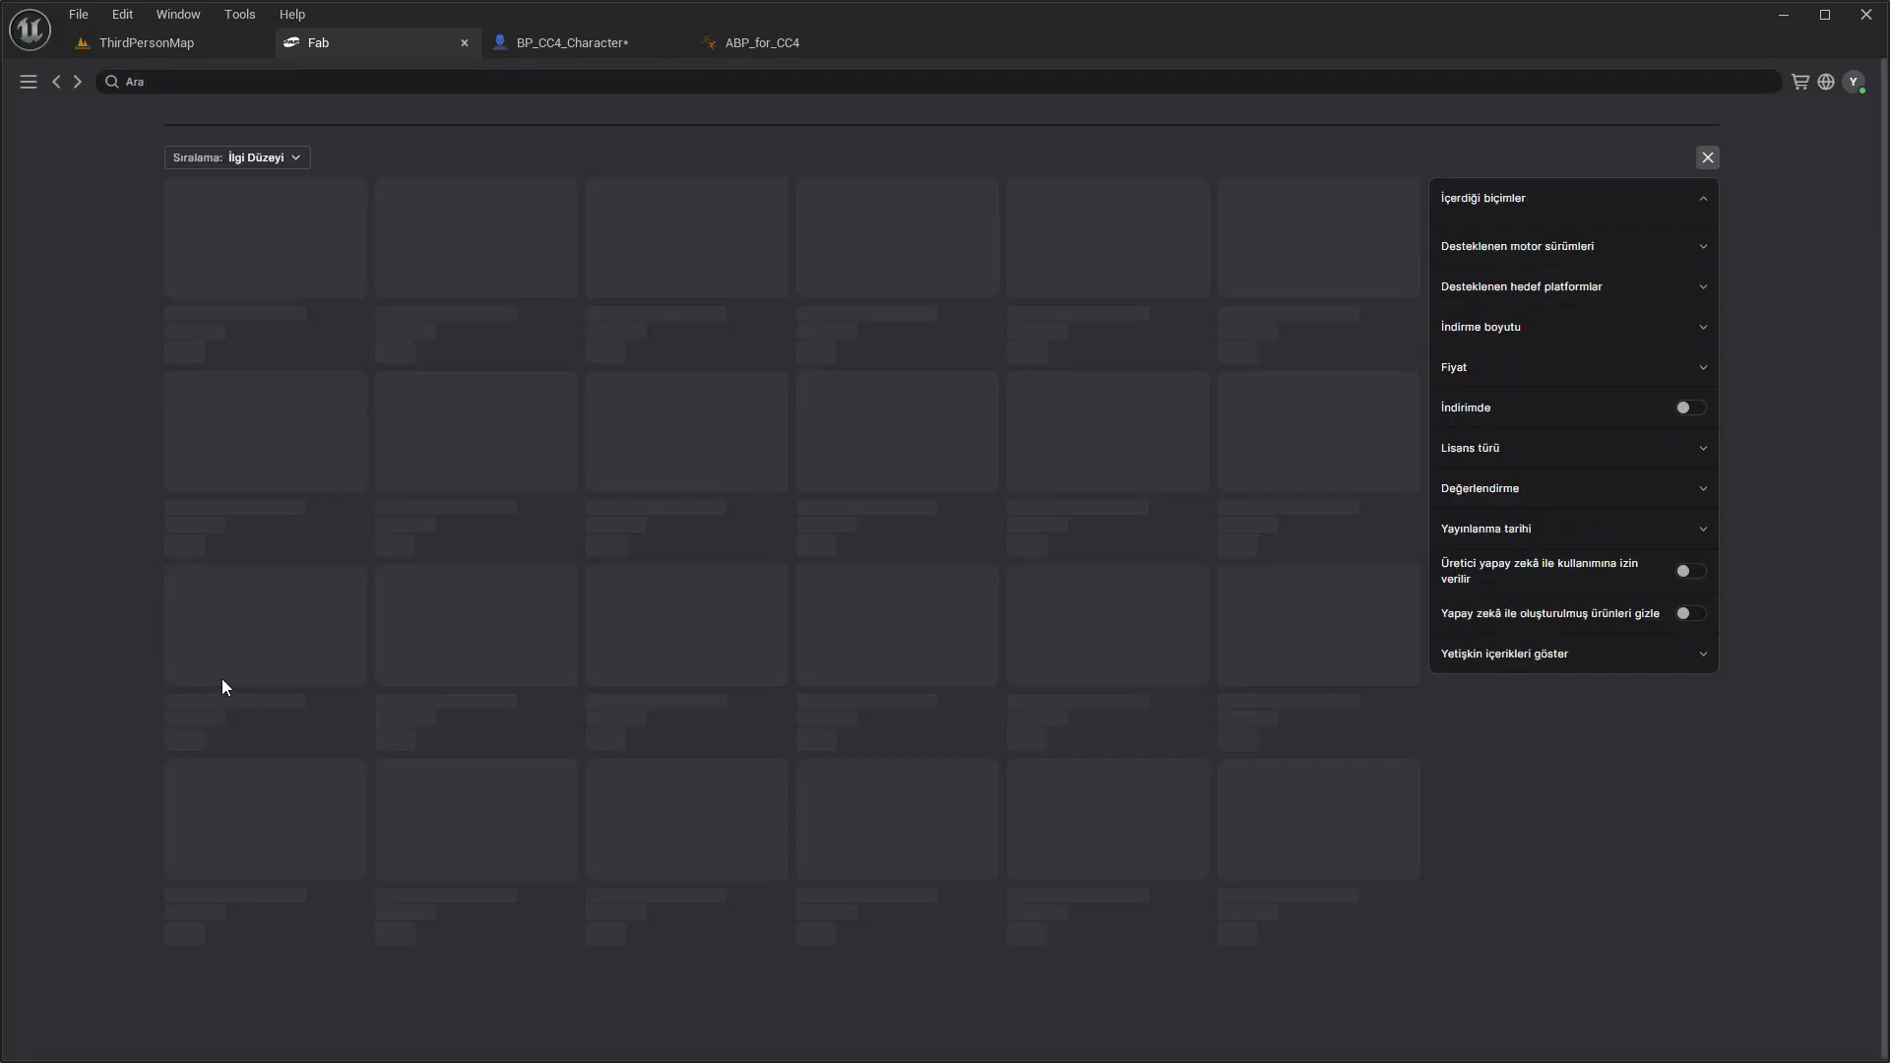
- Add version 5.2 of the Open And Close Animation Pack from My Library to the project
left_click(28, 79)
left_click(93, 591)
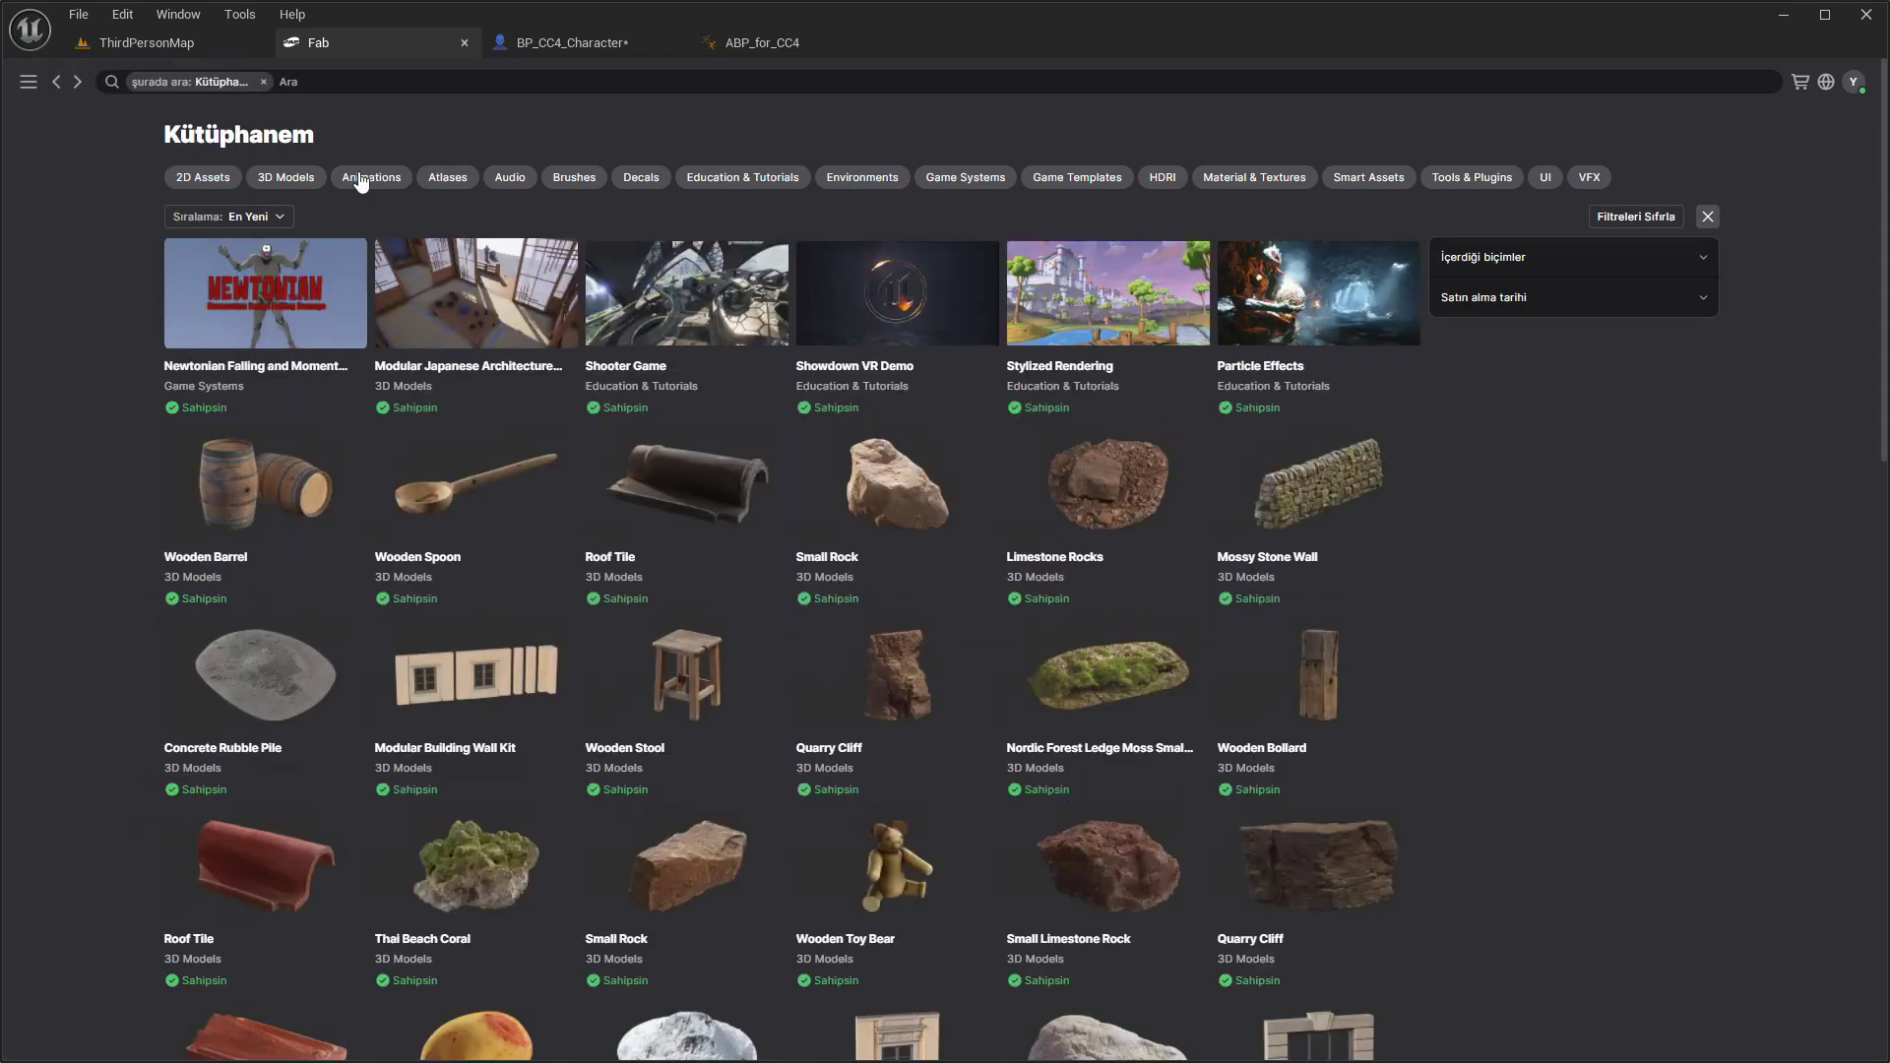
left_click(366, 180)
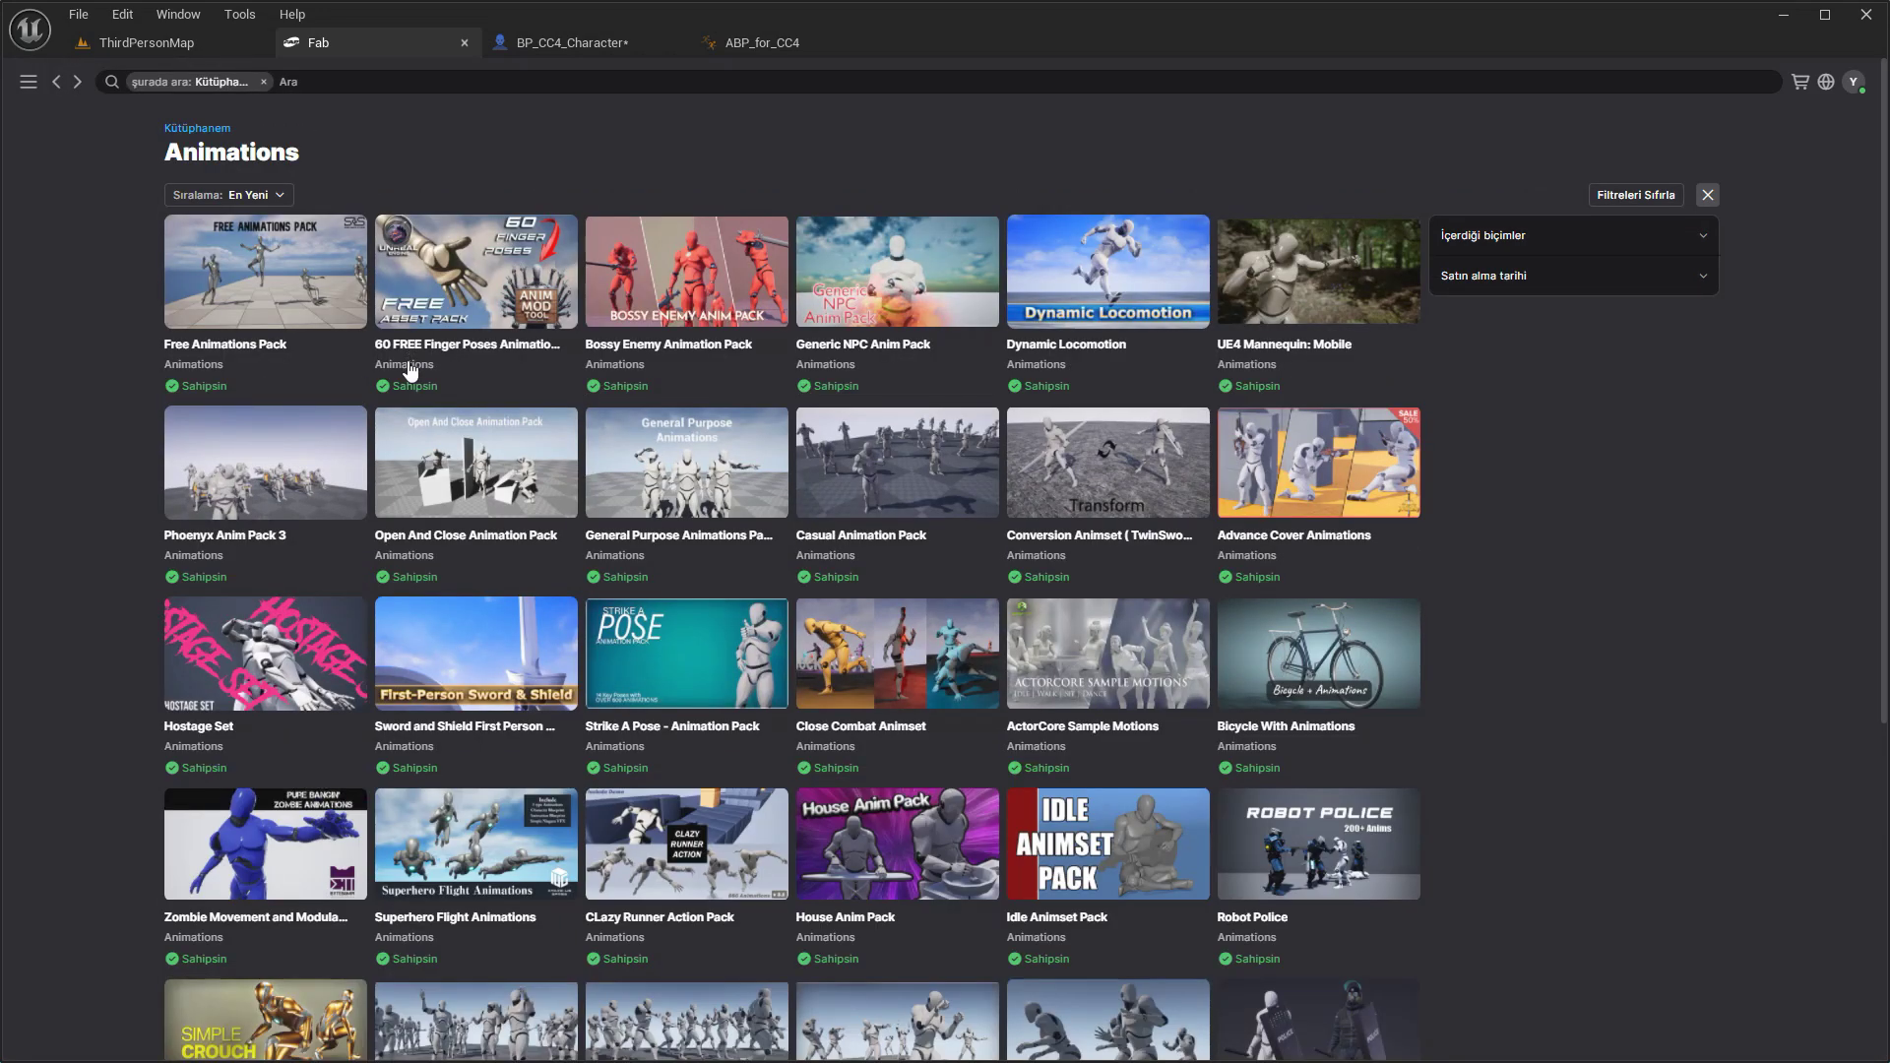
left_click(492, 485)
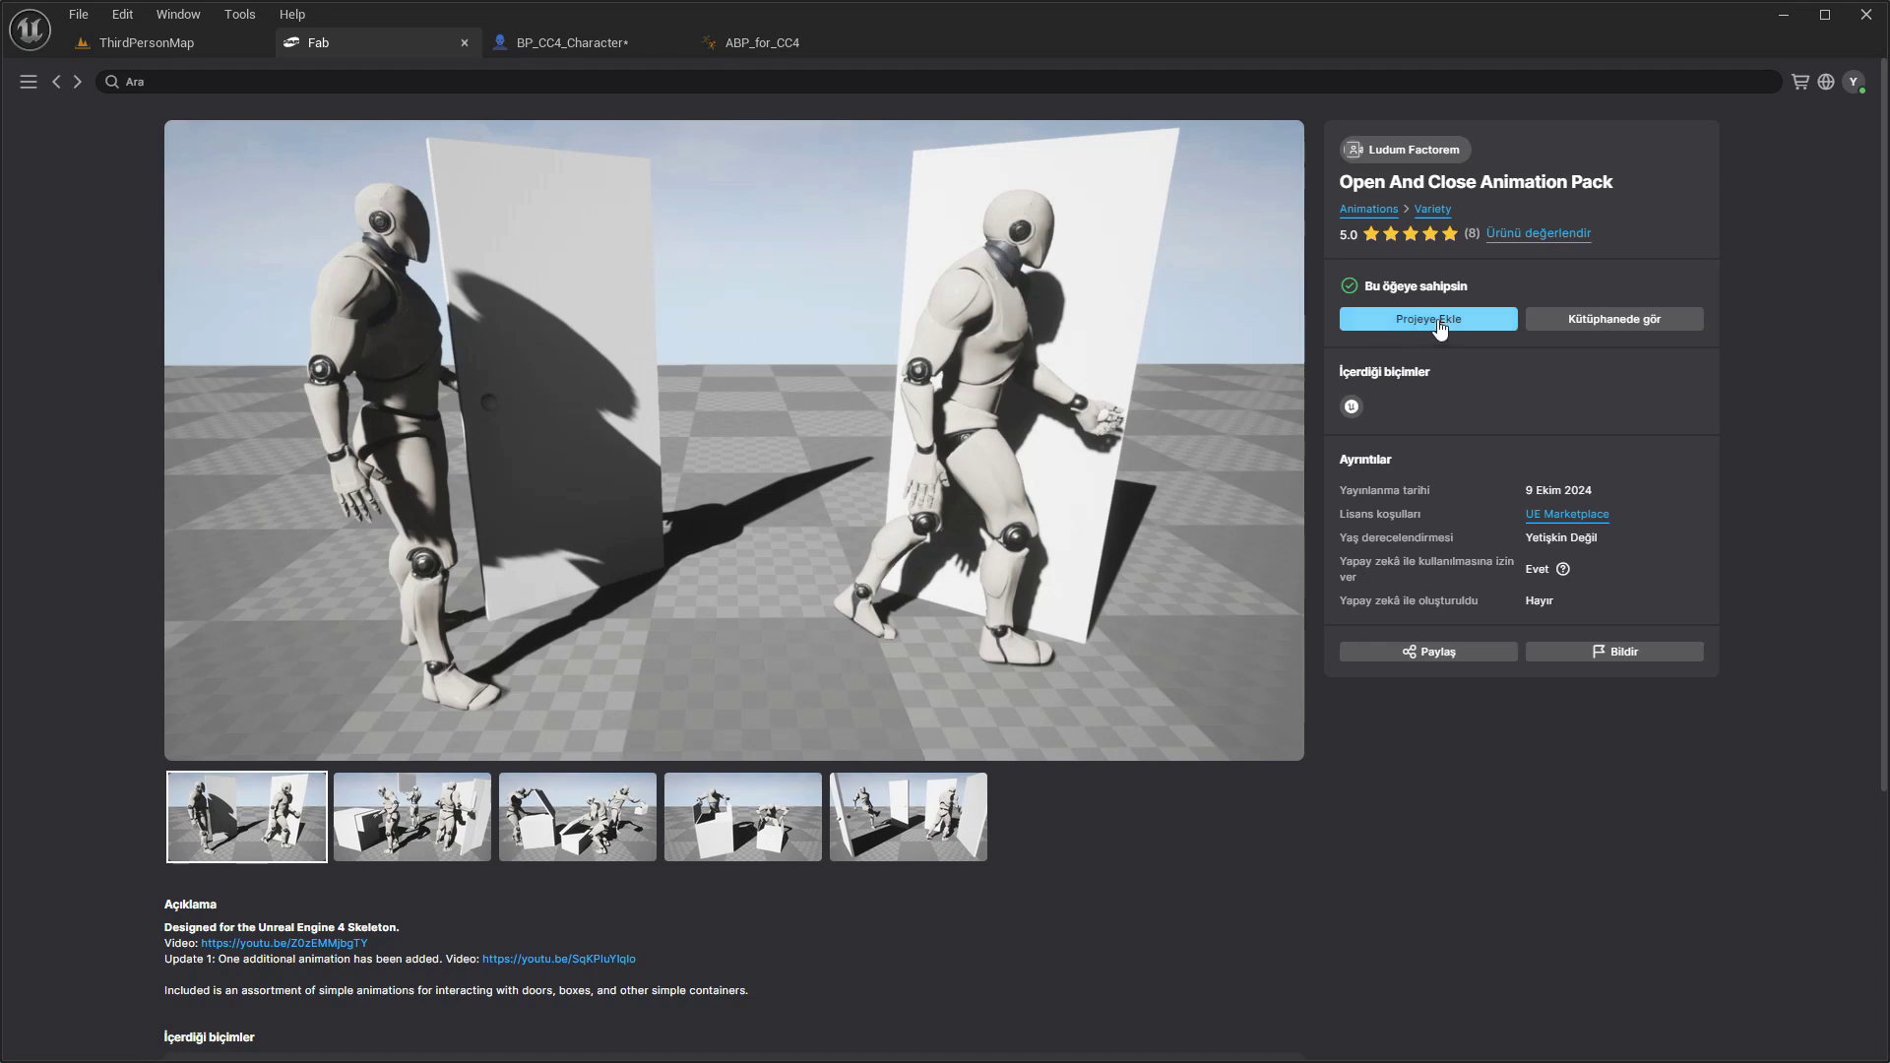
left_click(1429, 318)
left_click(982, 582)
left_click(899, 766)
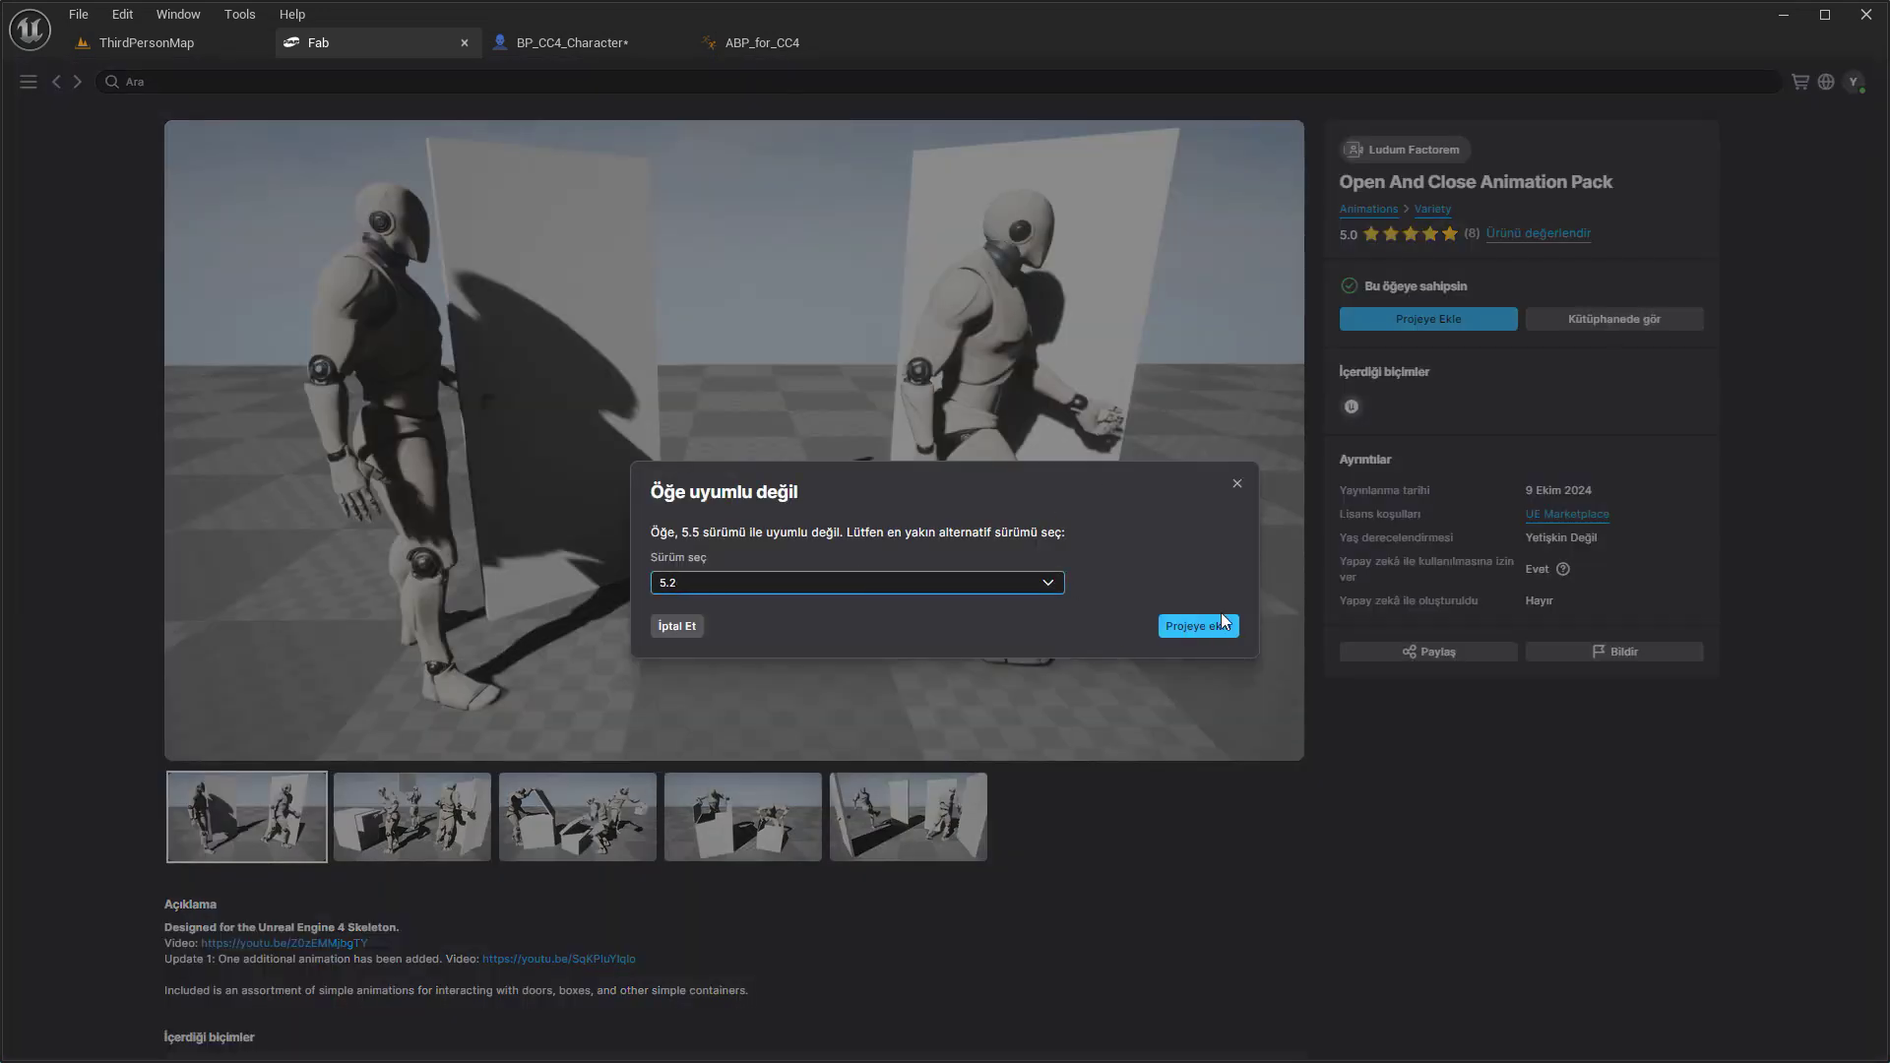
left_click(1198, 626)
left_click(465, 42)
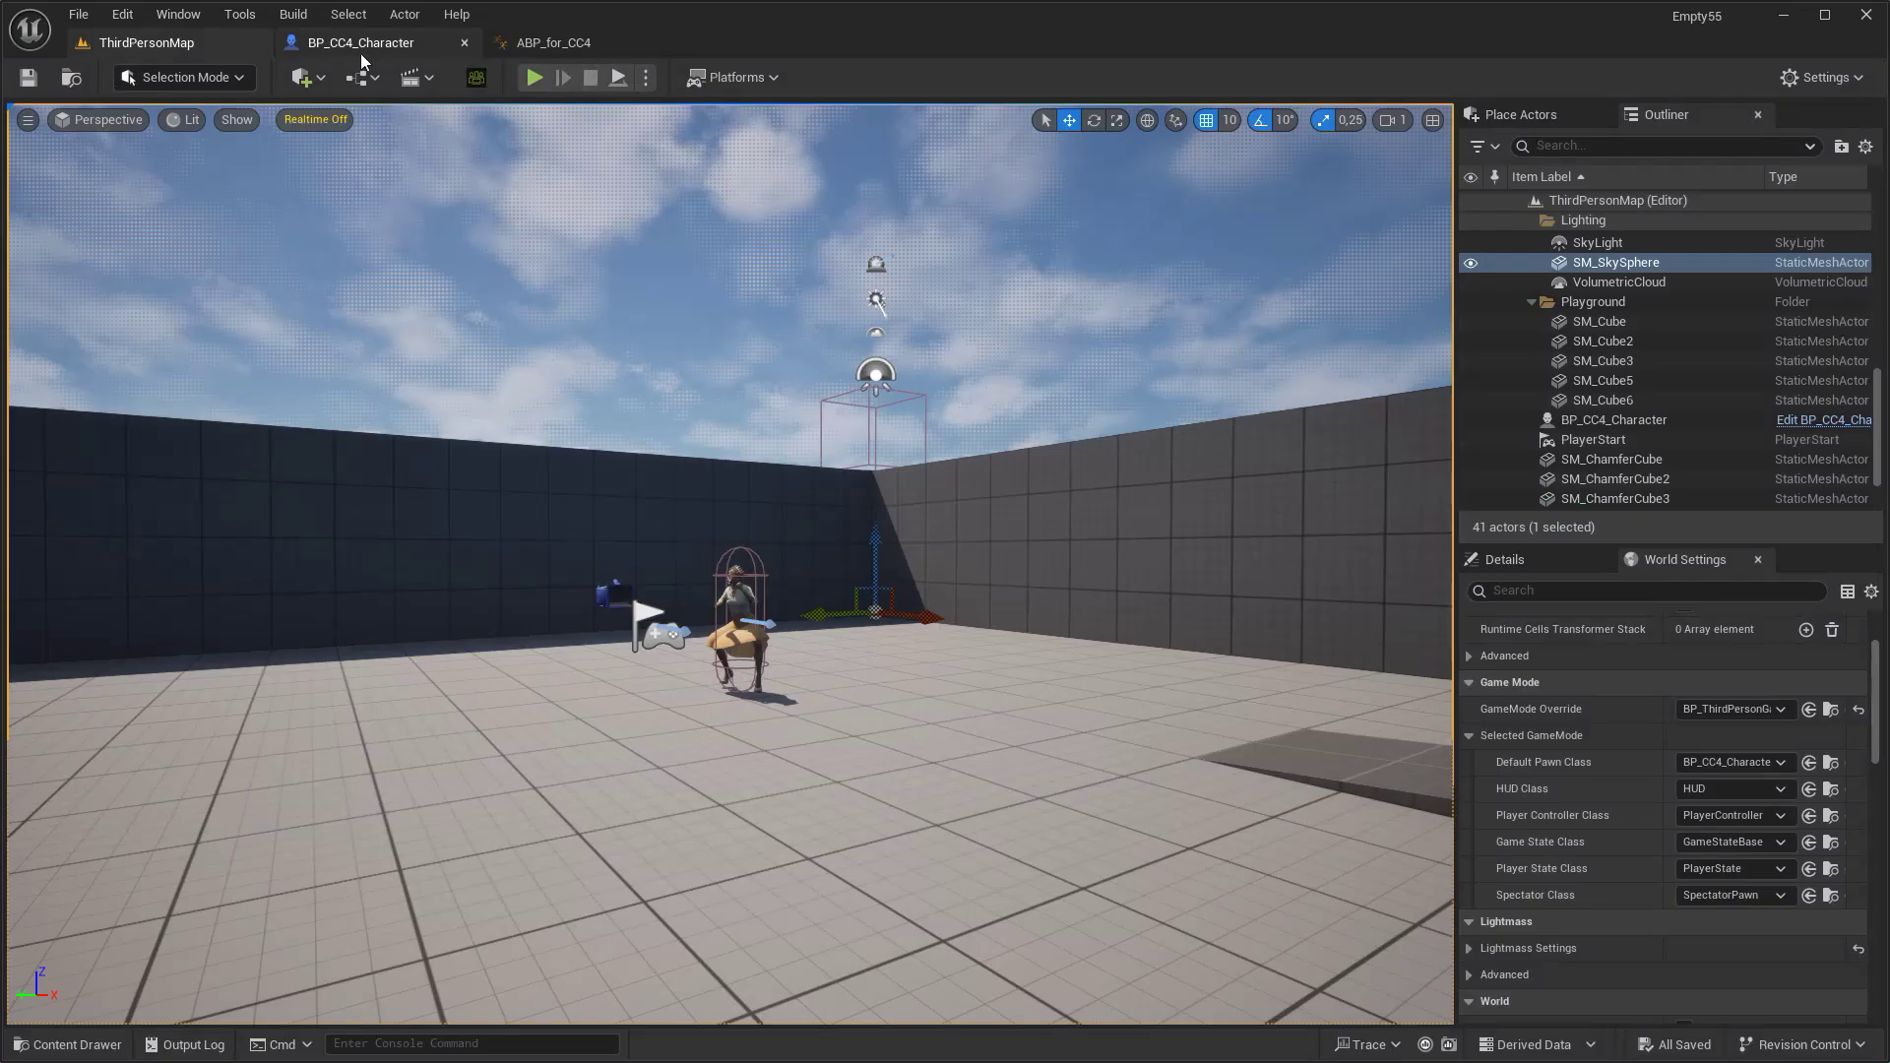
- Start Retarget Animations on Jog_Fwd in Characters > Mannequin_UE4 > Animations
double_click(436, 839)
double_click(226, 807)
double_click(226, 807)
right_click(230, 817)
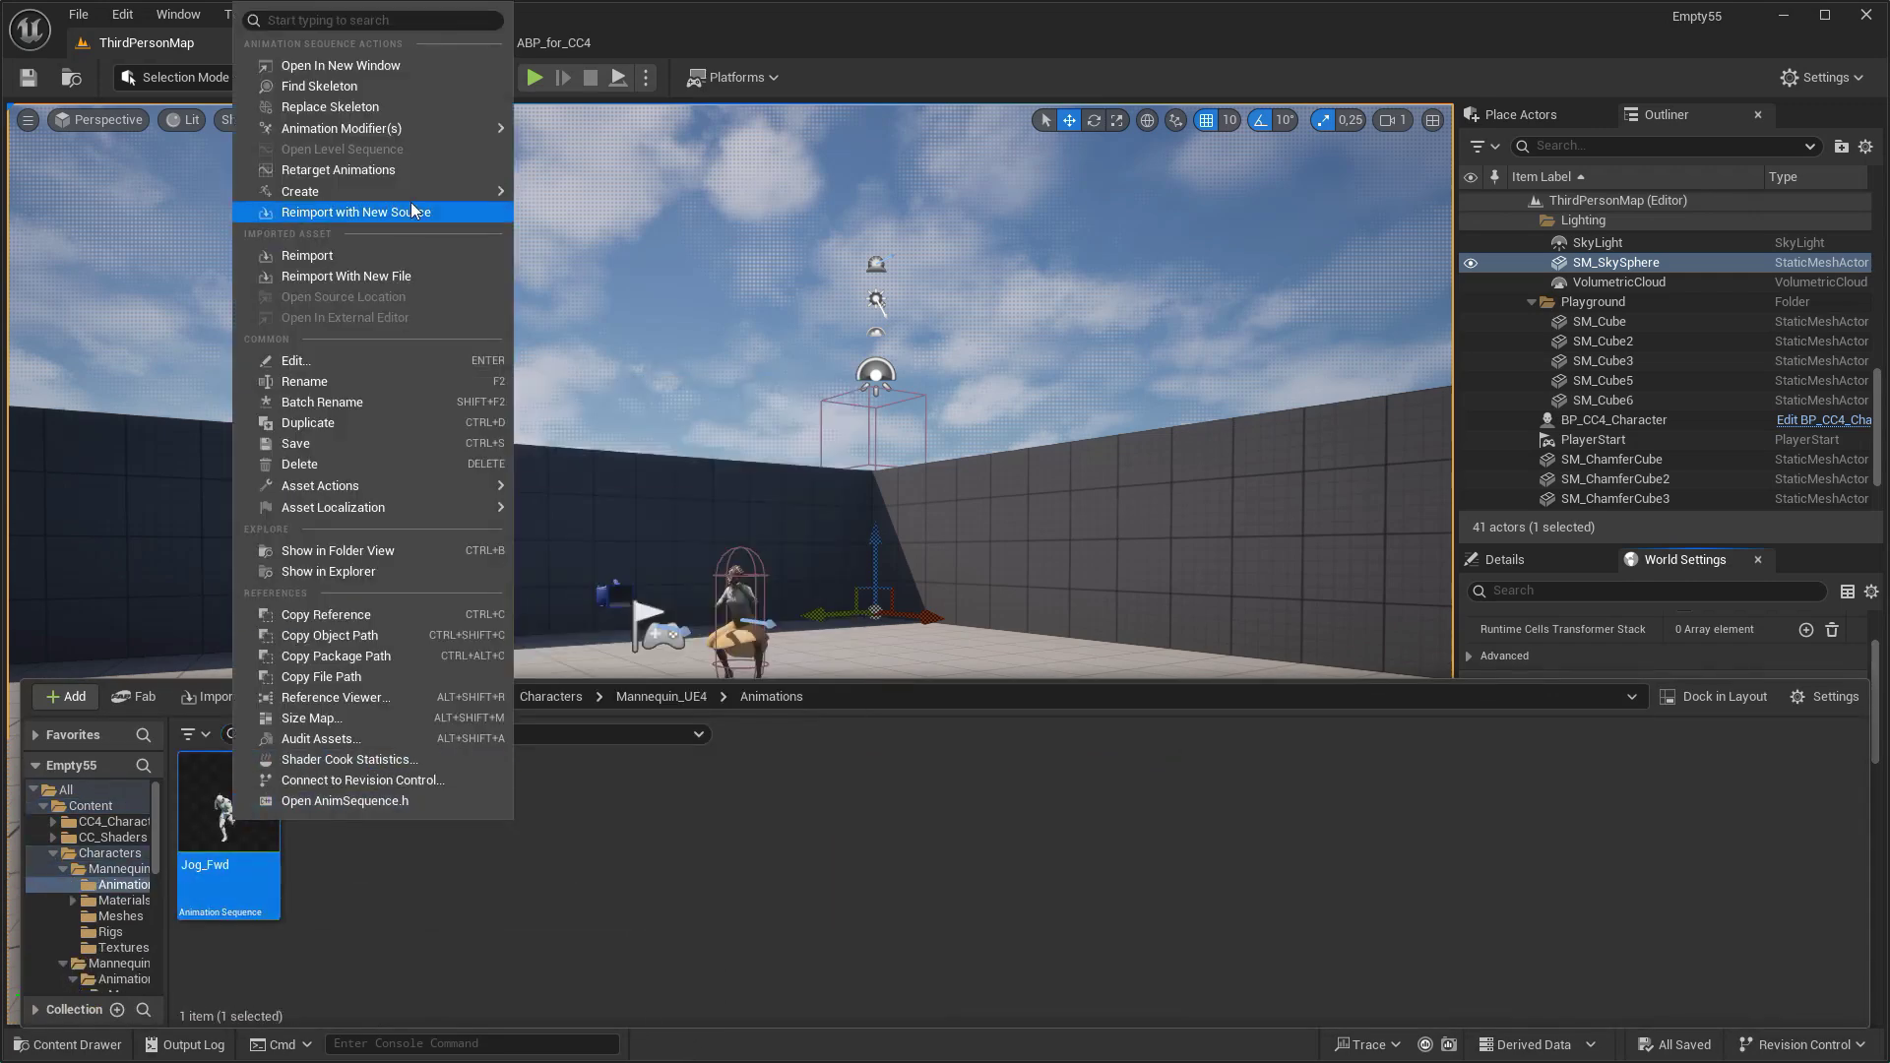
left_click(338, 169)
- Target CC4_Character and export the retarget assets as RTG_UE4_to_CC4
left_click(1386, 370)
left_click(1443, 580)
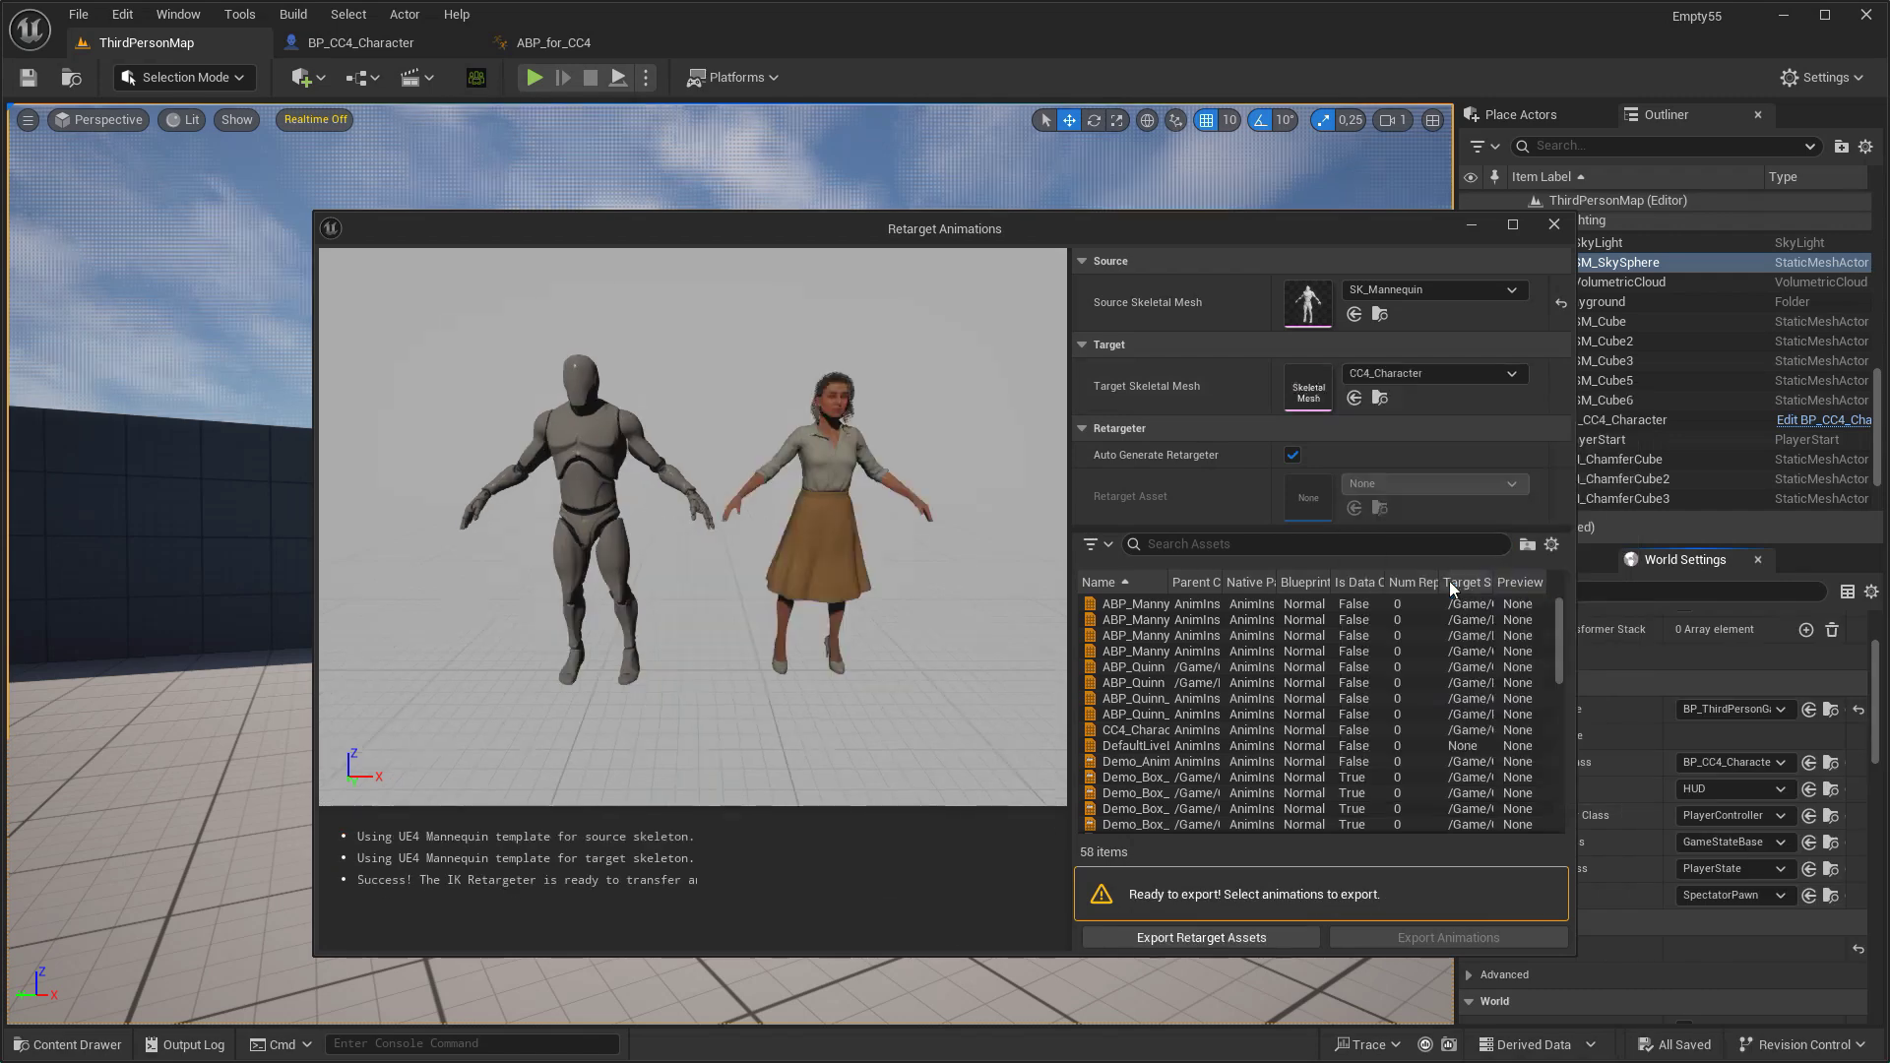
left_click(1192, 941)
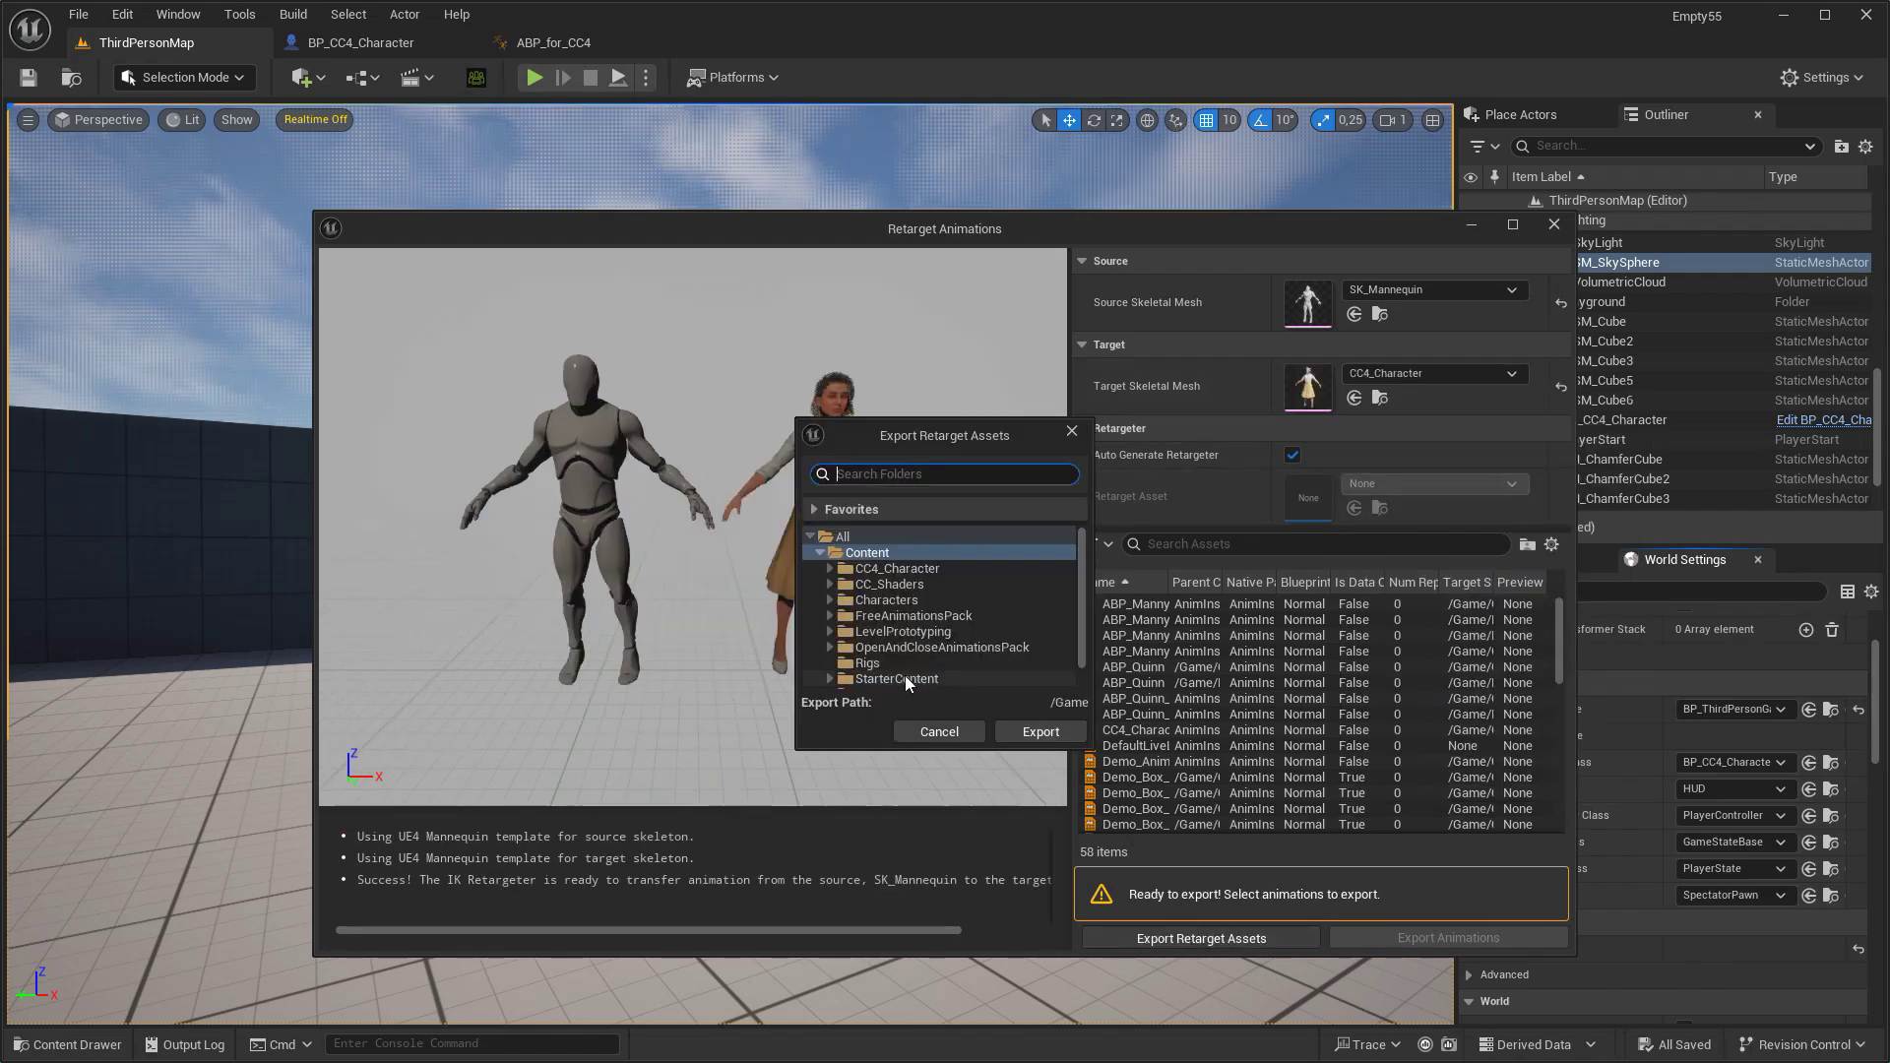
left_click(1001, 736)
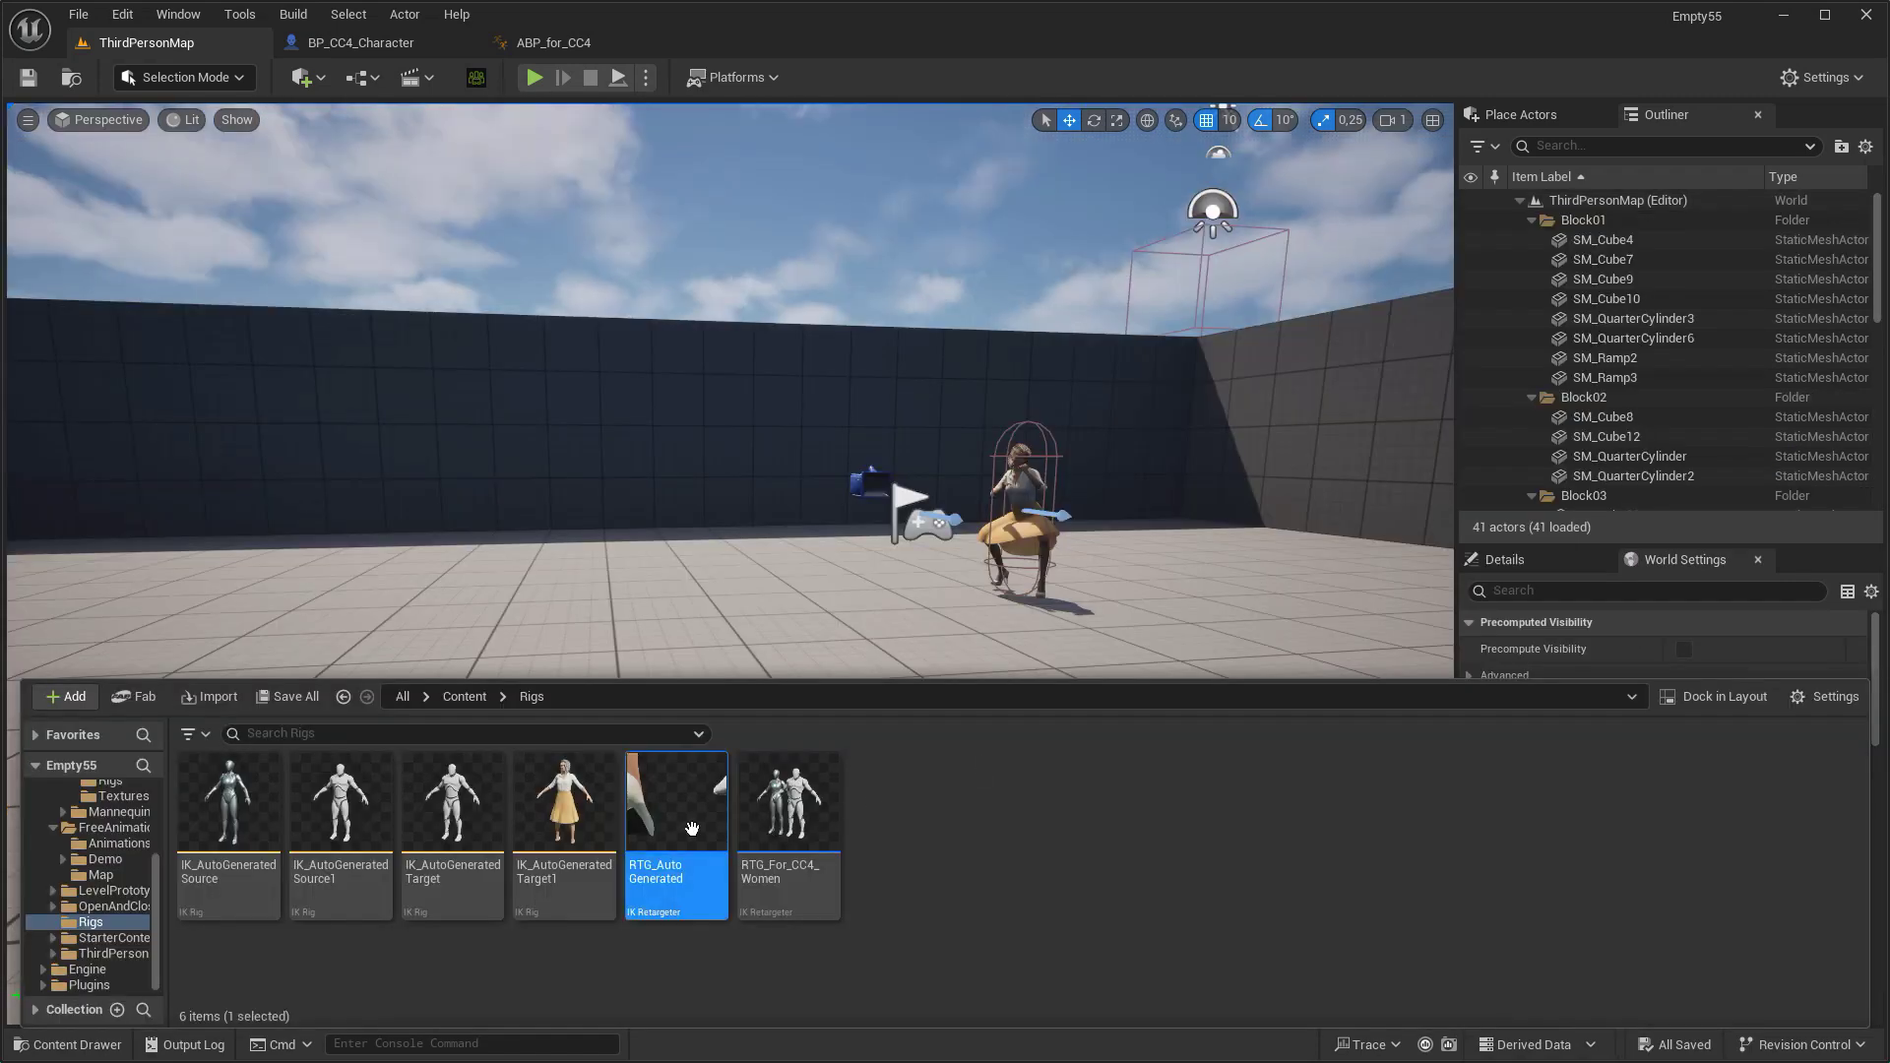
type("RTG_UE4_to_CC4")
key("Return")
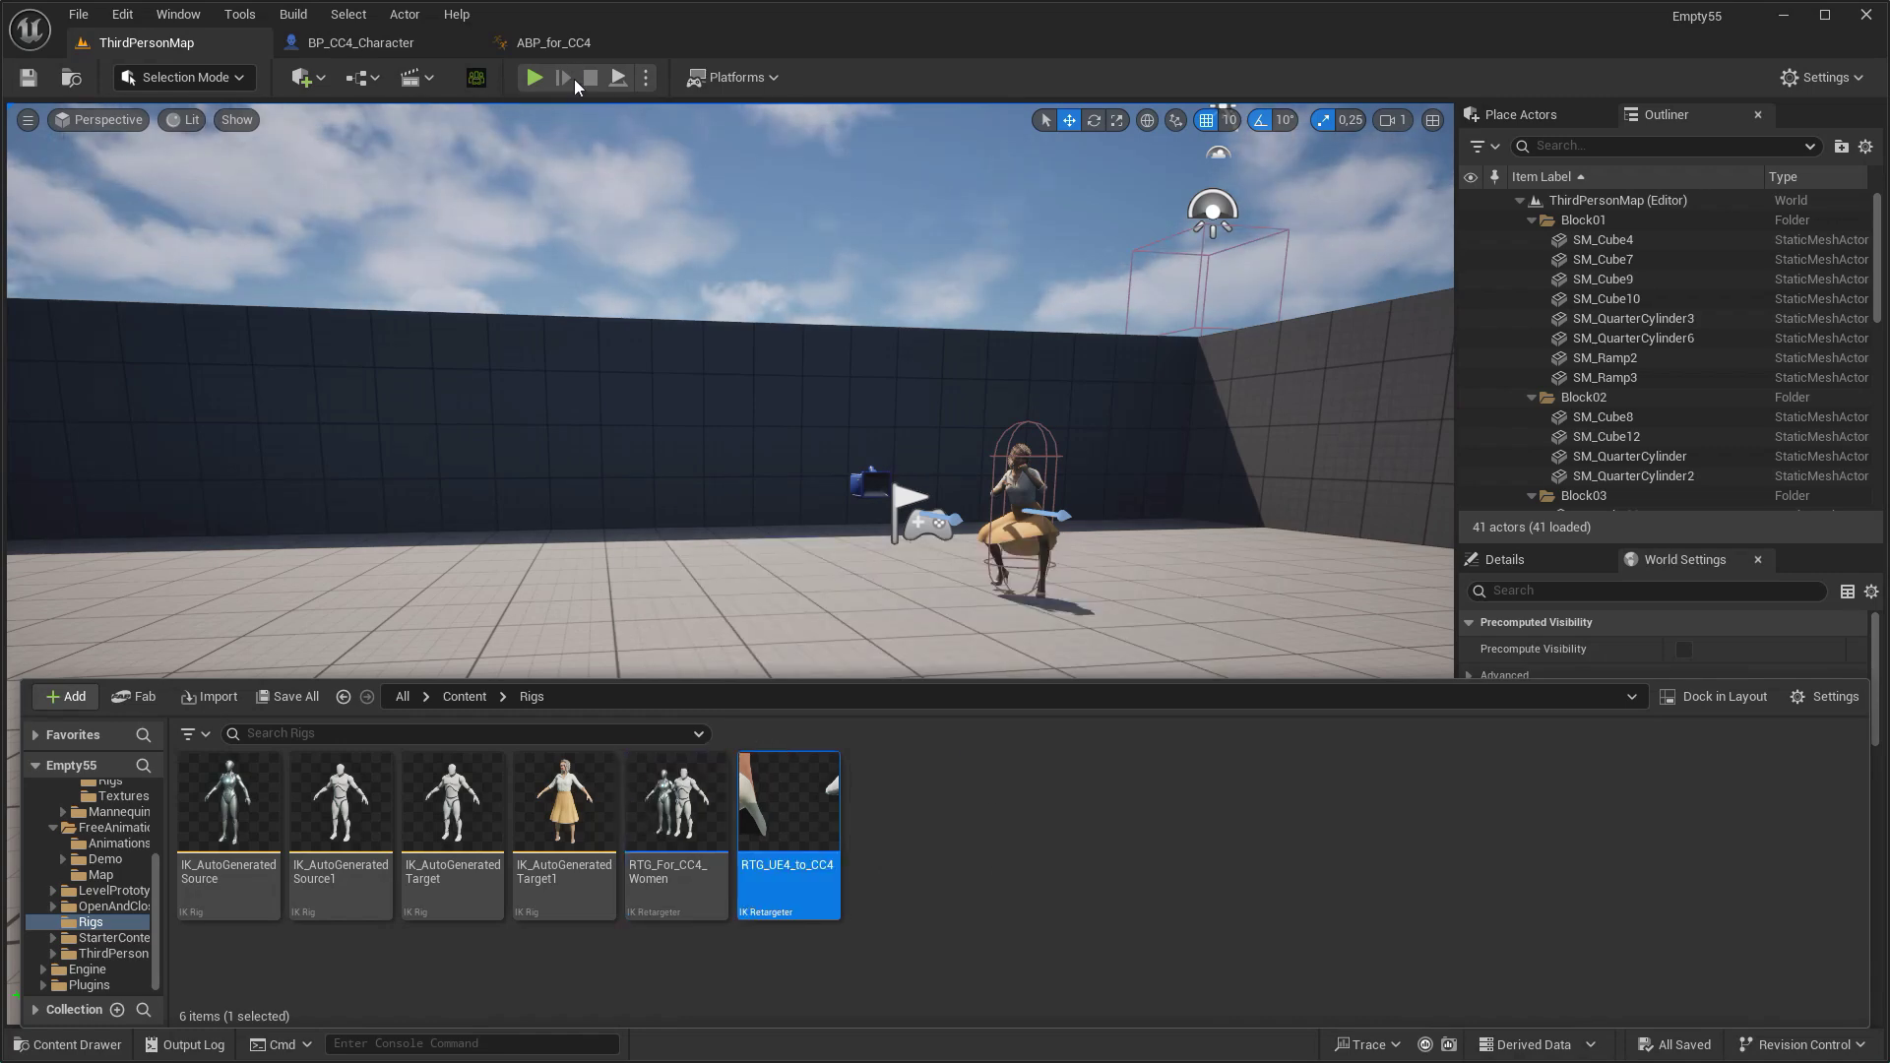
- Assign RTG_UE4_to_CC4 as the IKRetargeter Asset on ABP_for_CC4's Retarget Pose From Mesh node
left_click(565, 45)
left_click(921, 412)
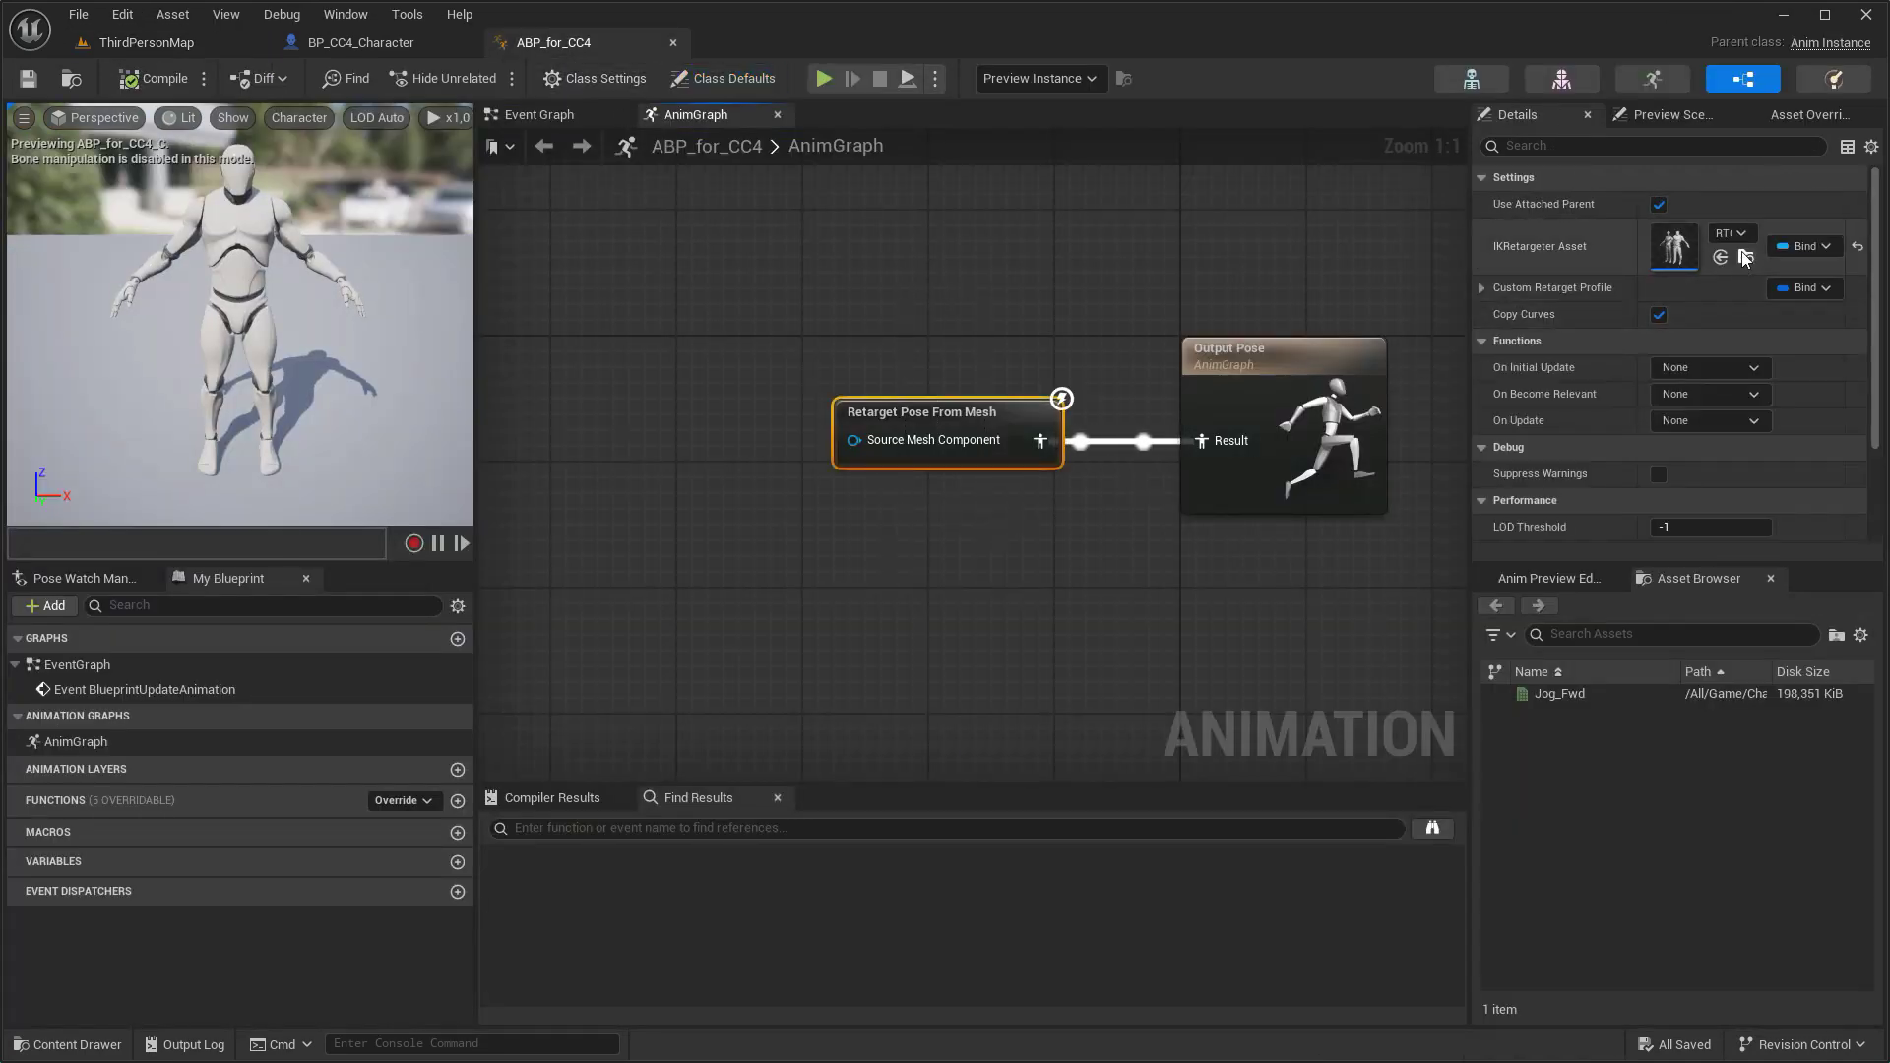
left_click(1732, 237)
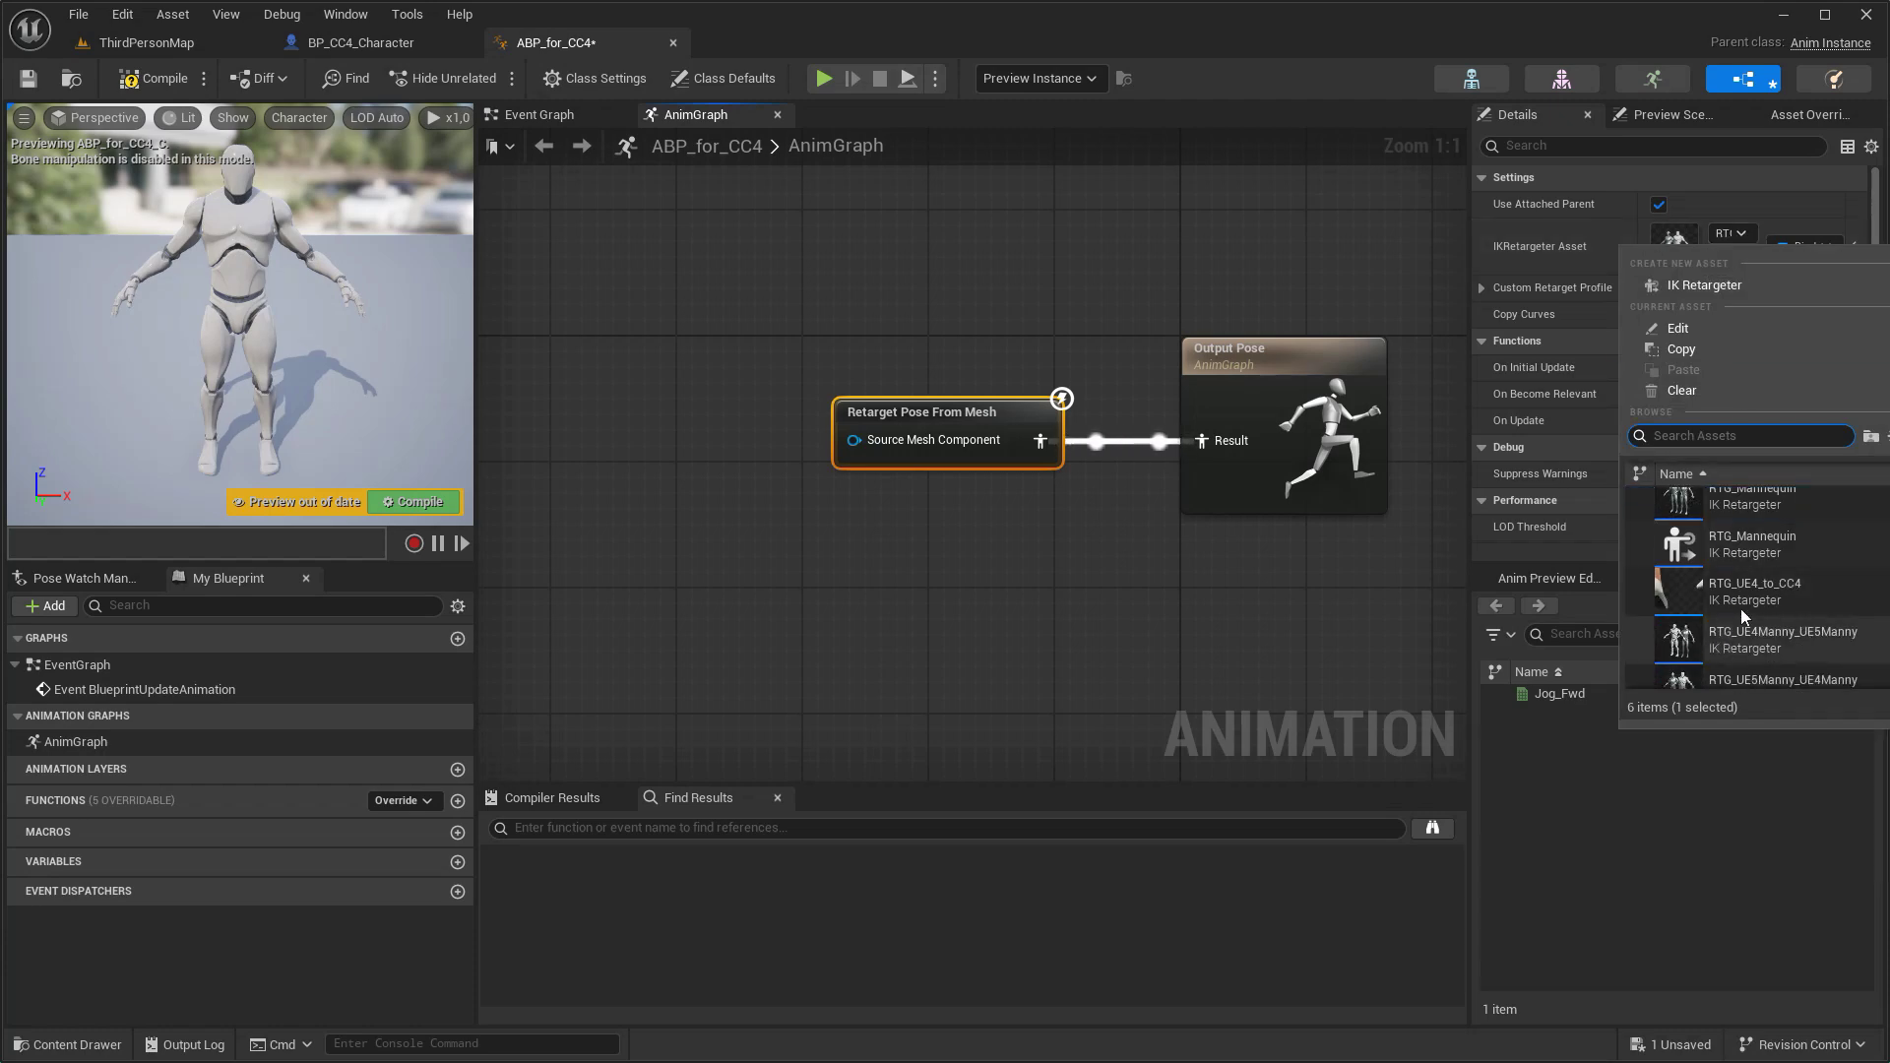
left_click(1745, 602)
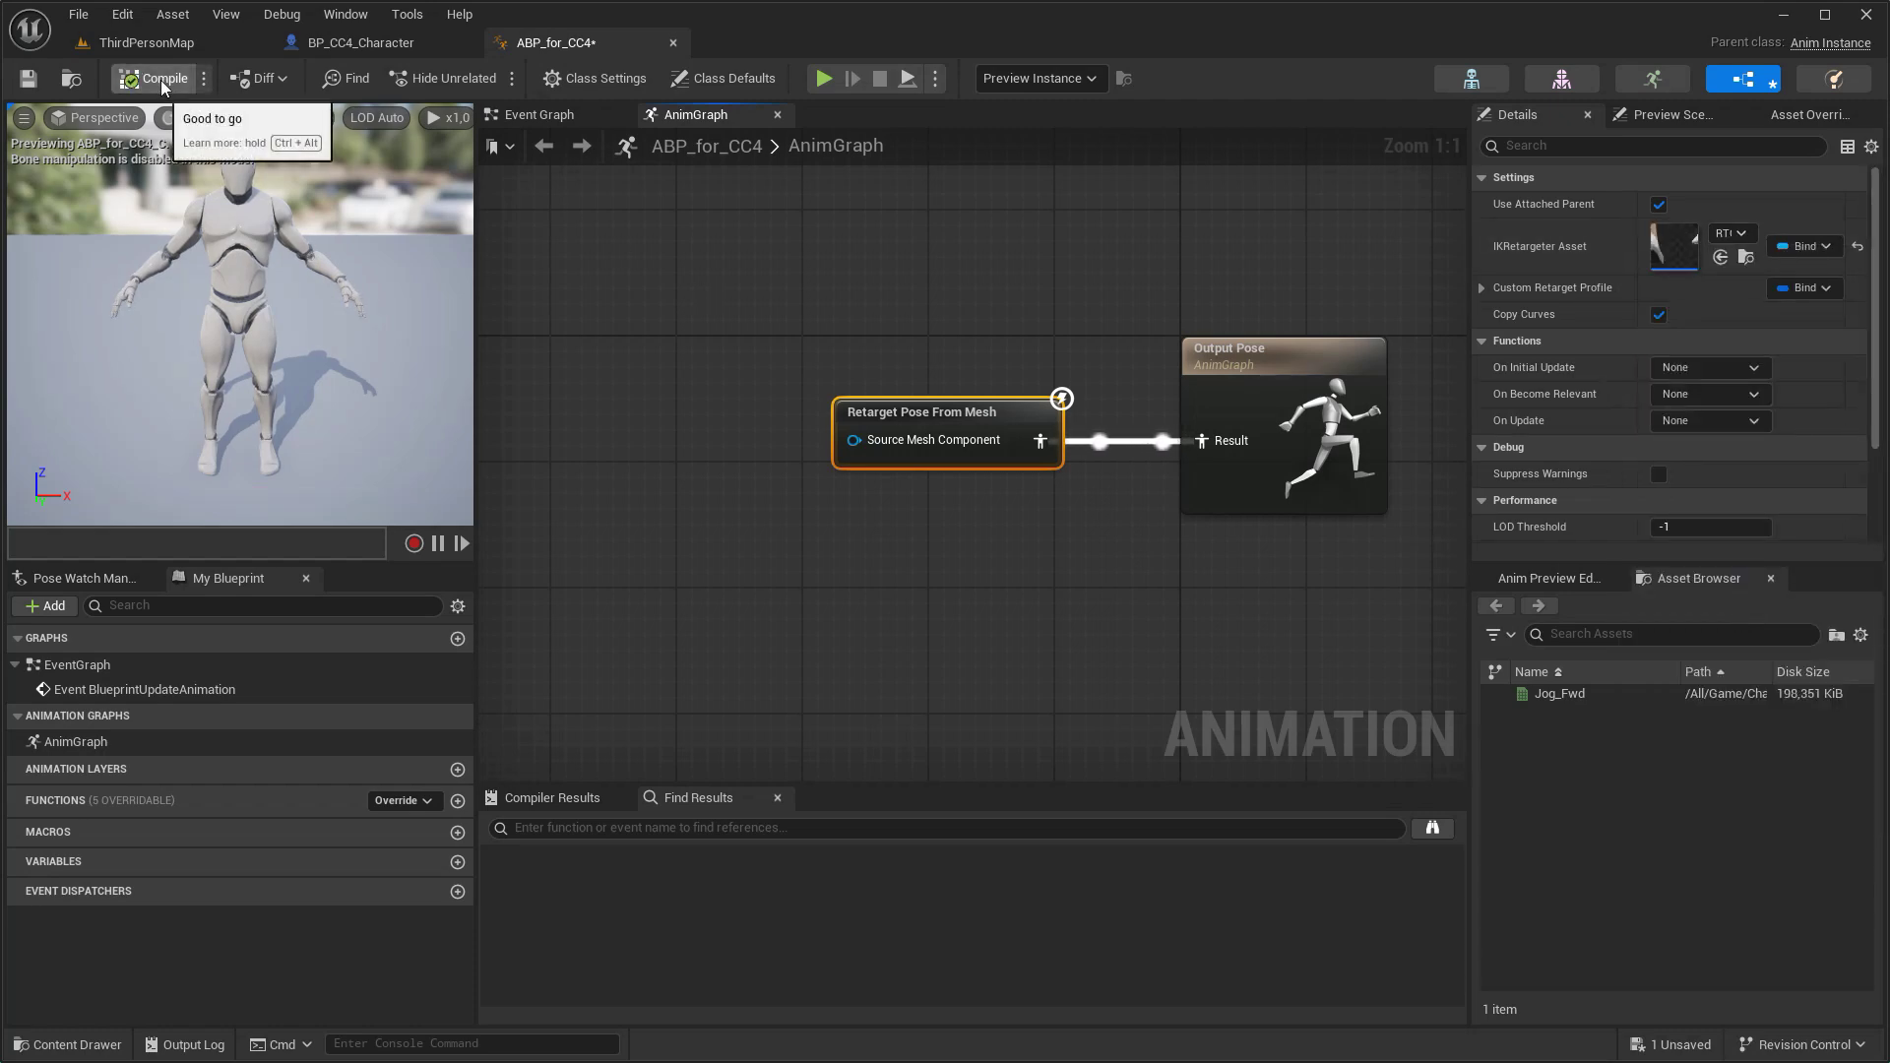
left_click(364, 45)
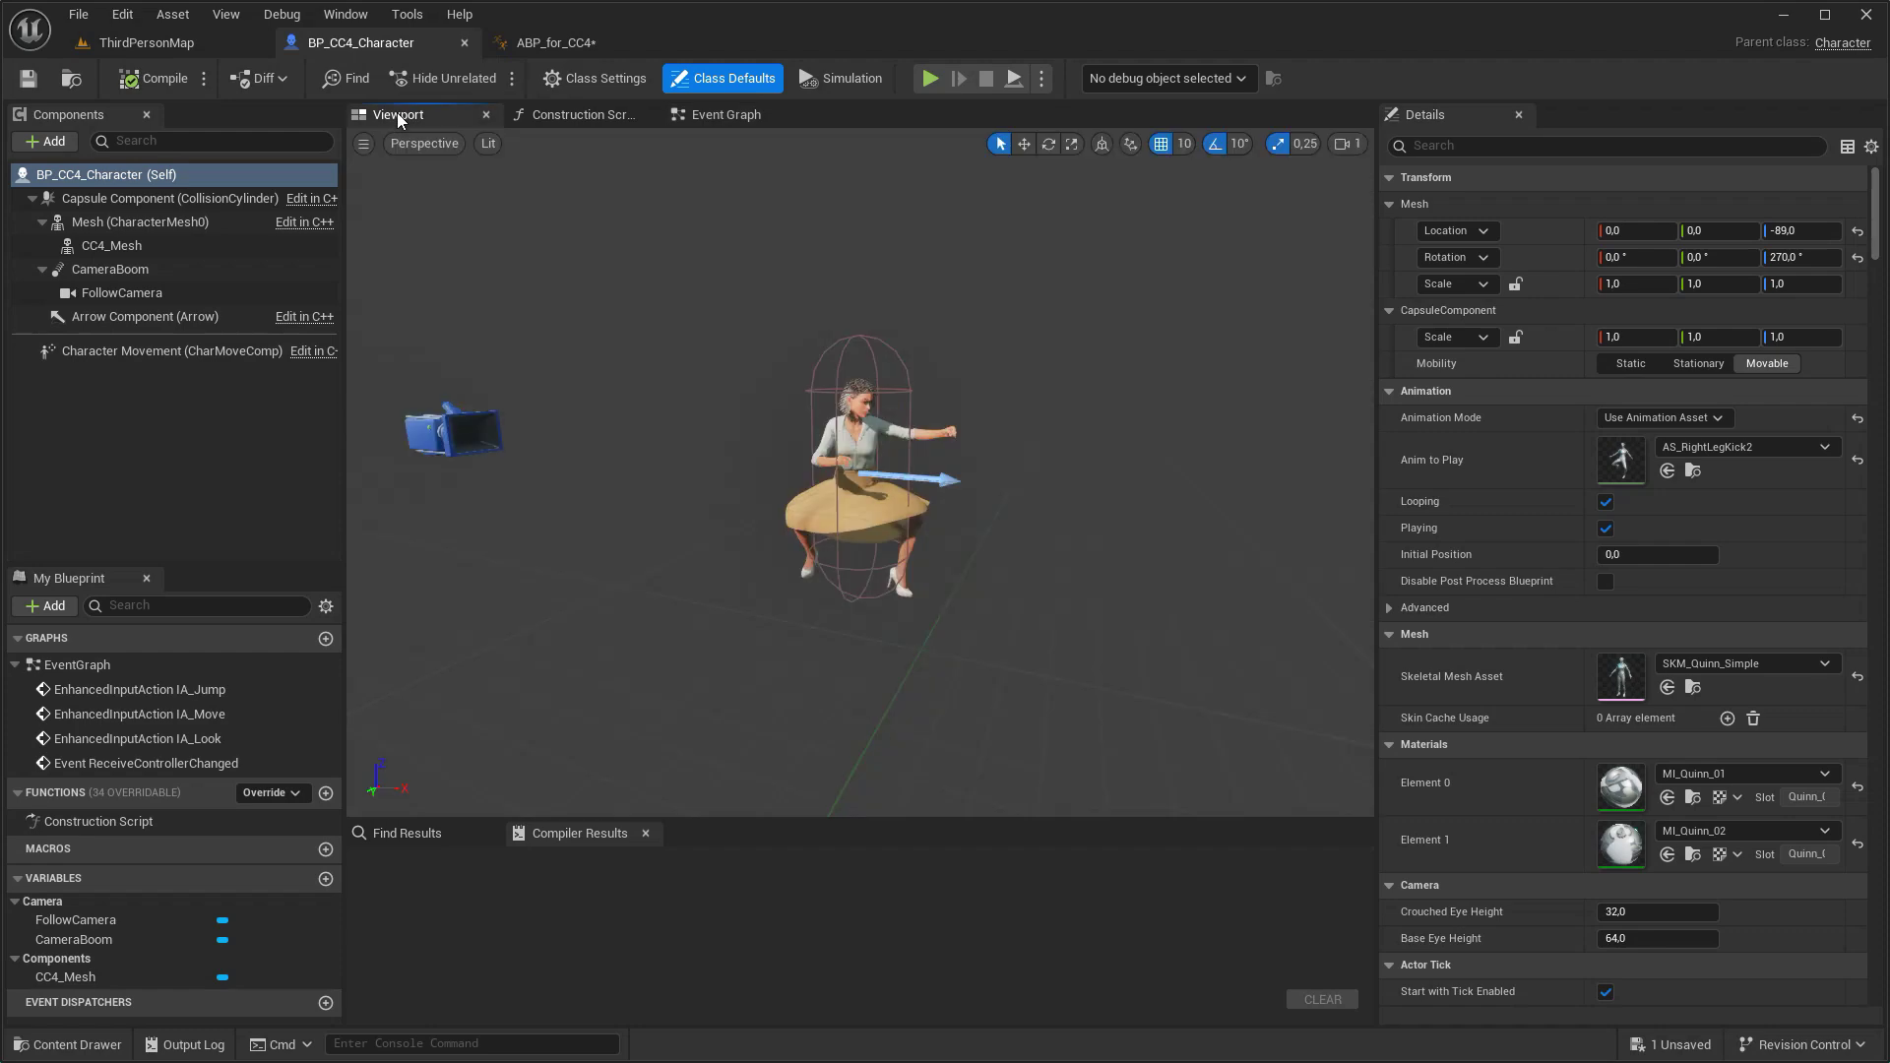
- Set the character's Mesh to the SK_Mannequin skeletal mesh from OpenAndCloseAnimationsPack's UE4_Mannequin folder
left_click(158, 225)
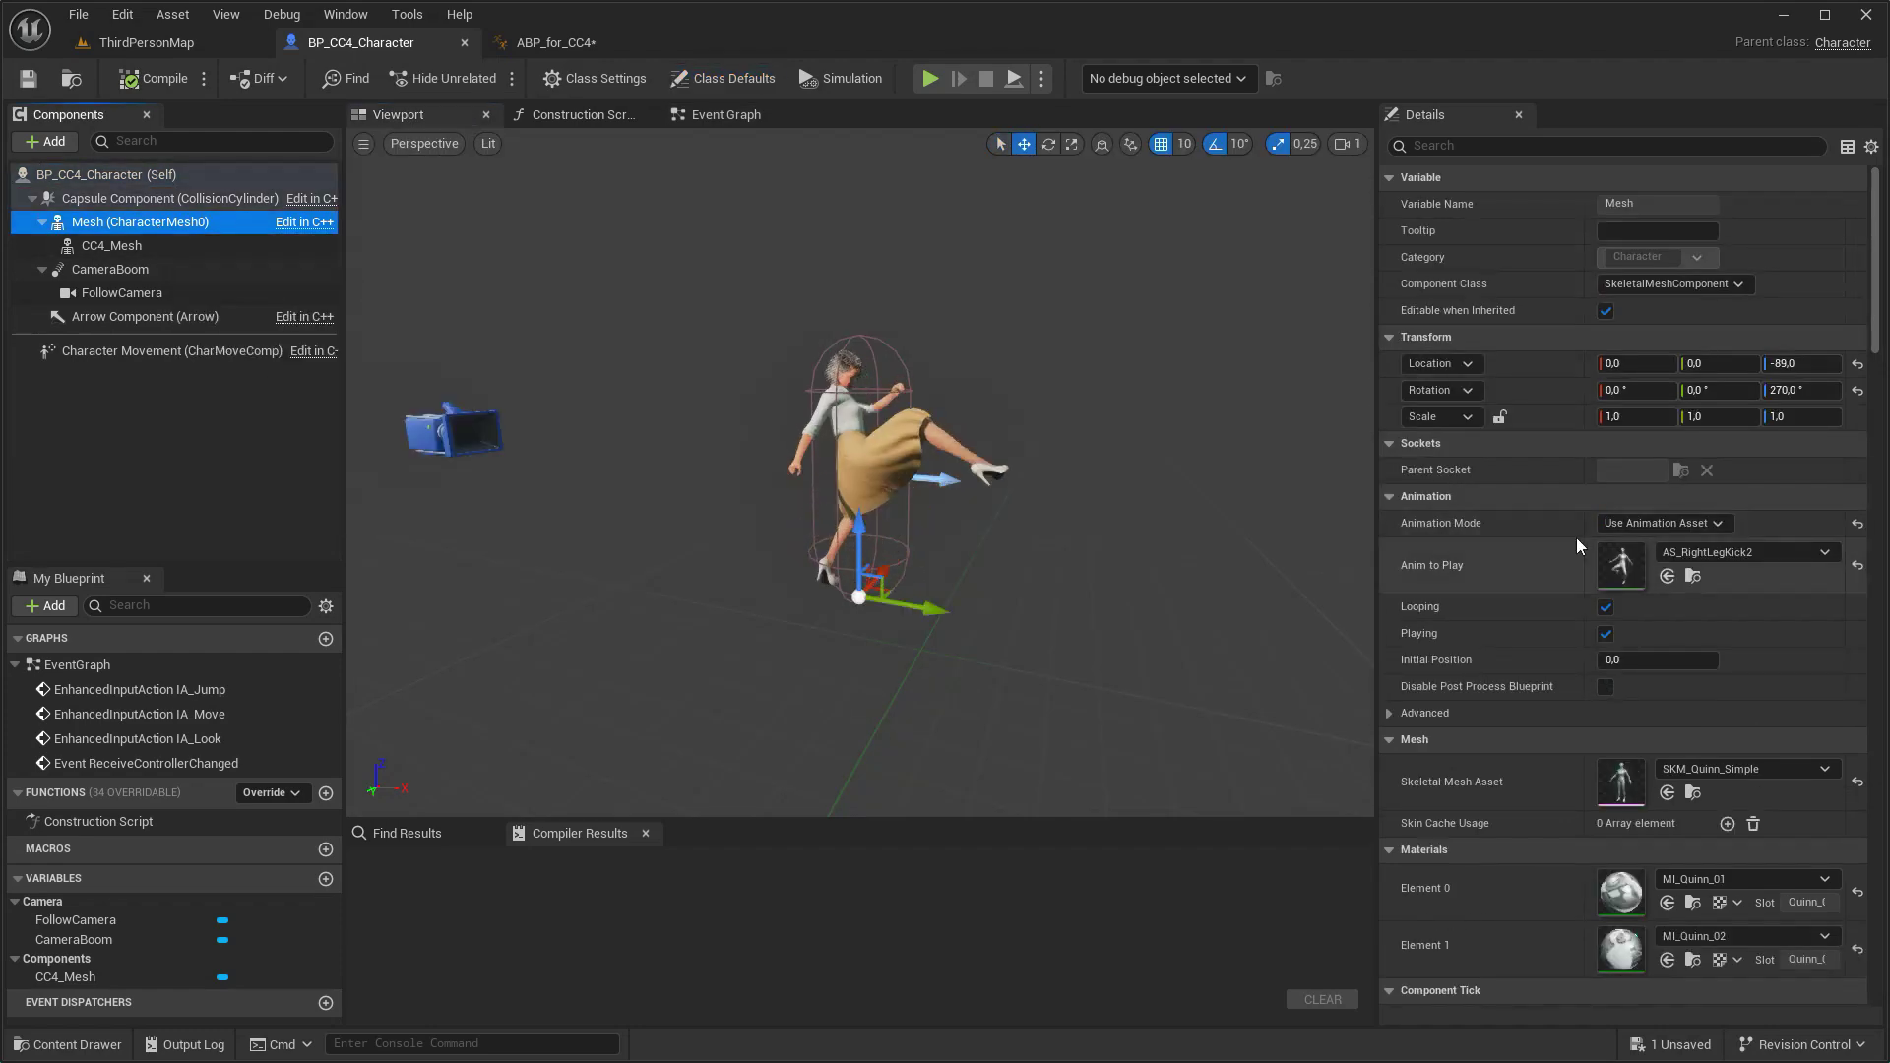
scroll(1573, 689, "down", 2)
key("ctrl+space")
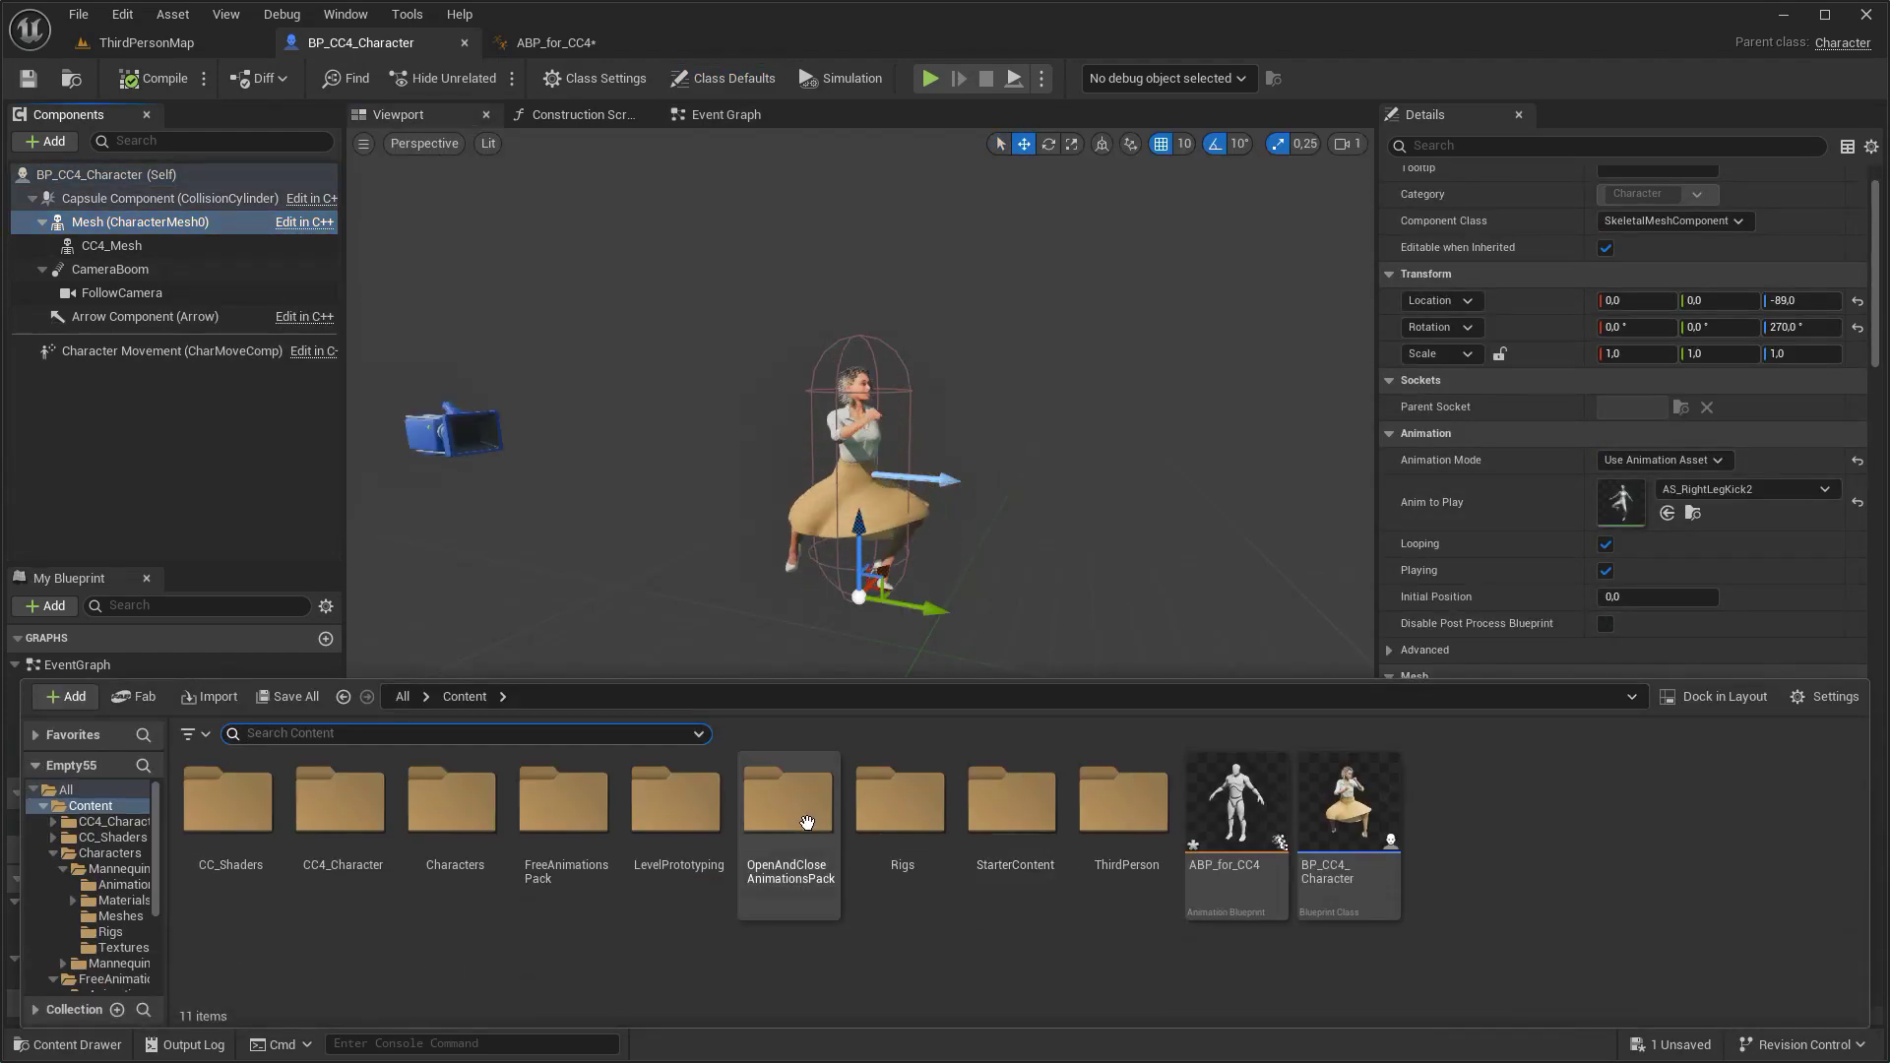
double_click(806, 823)
double_click(452, 817)
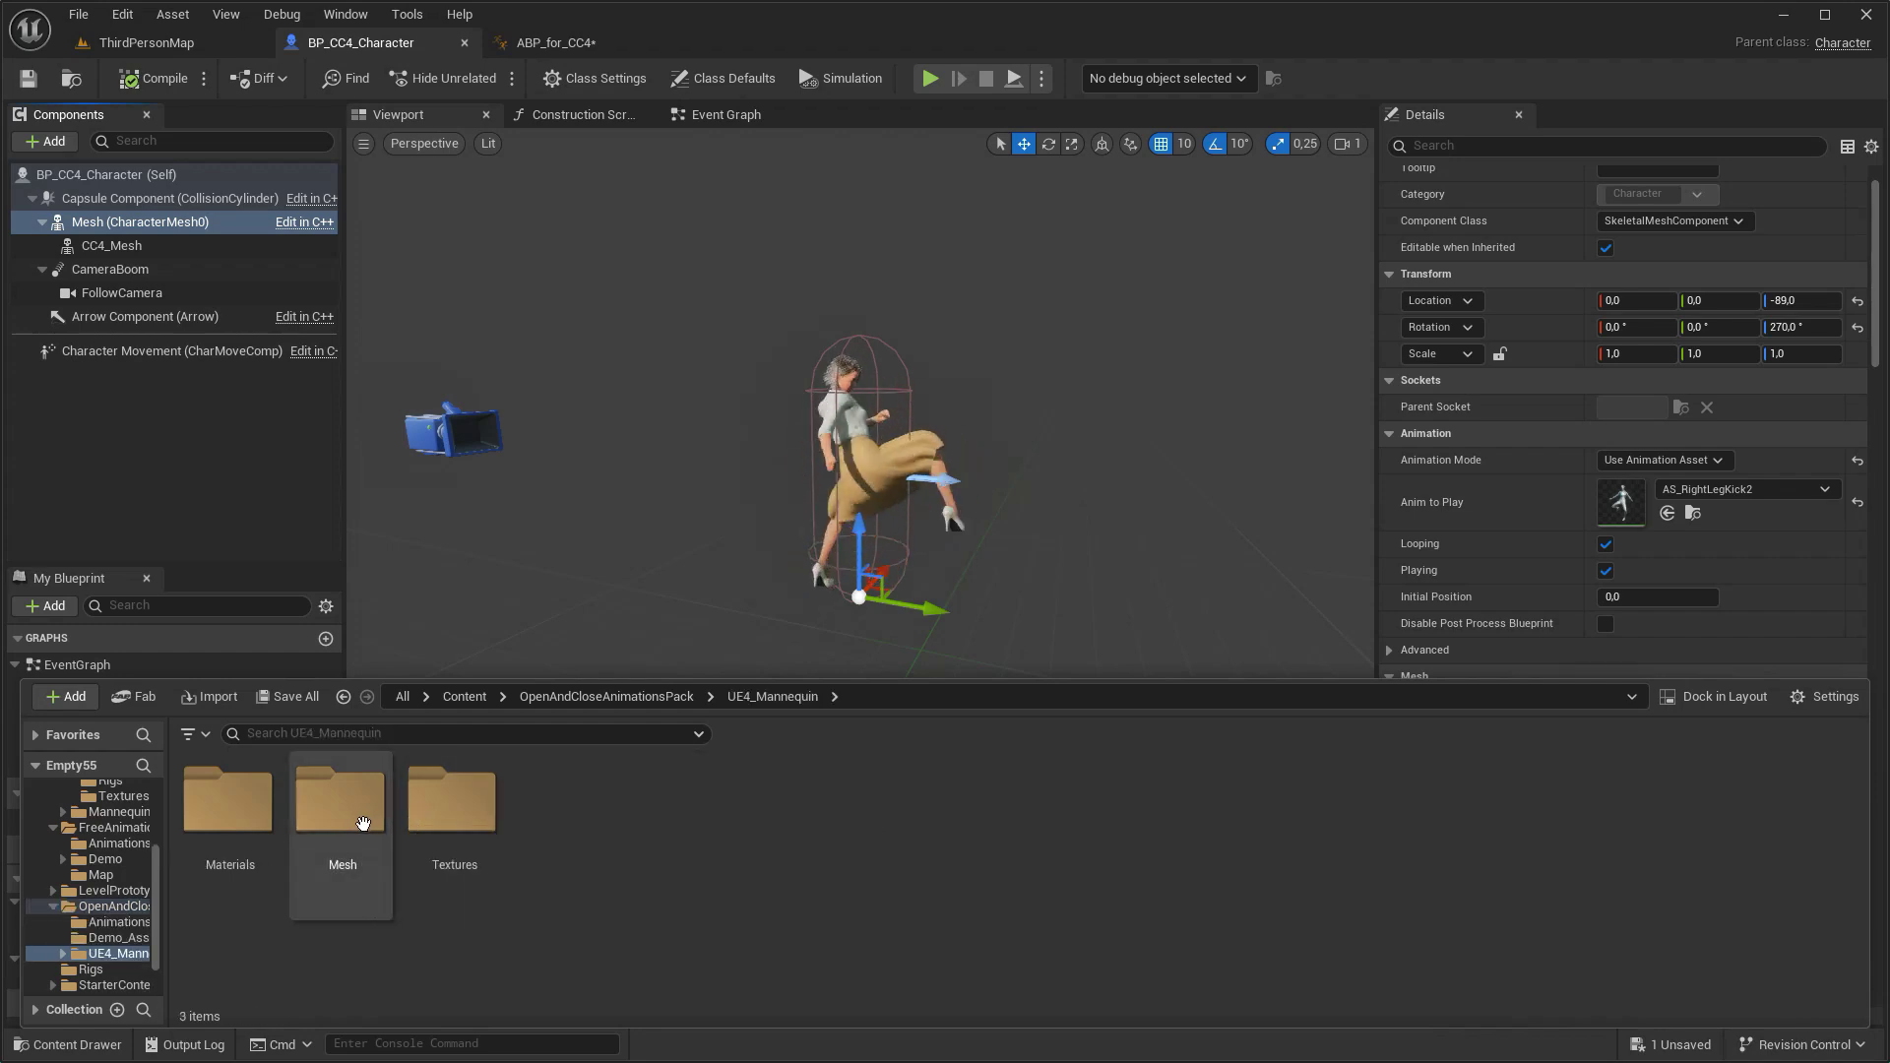
double_click(341, 802)
left_click(228, 803)
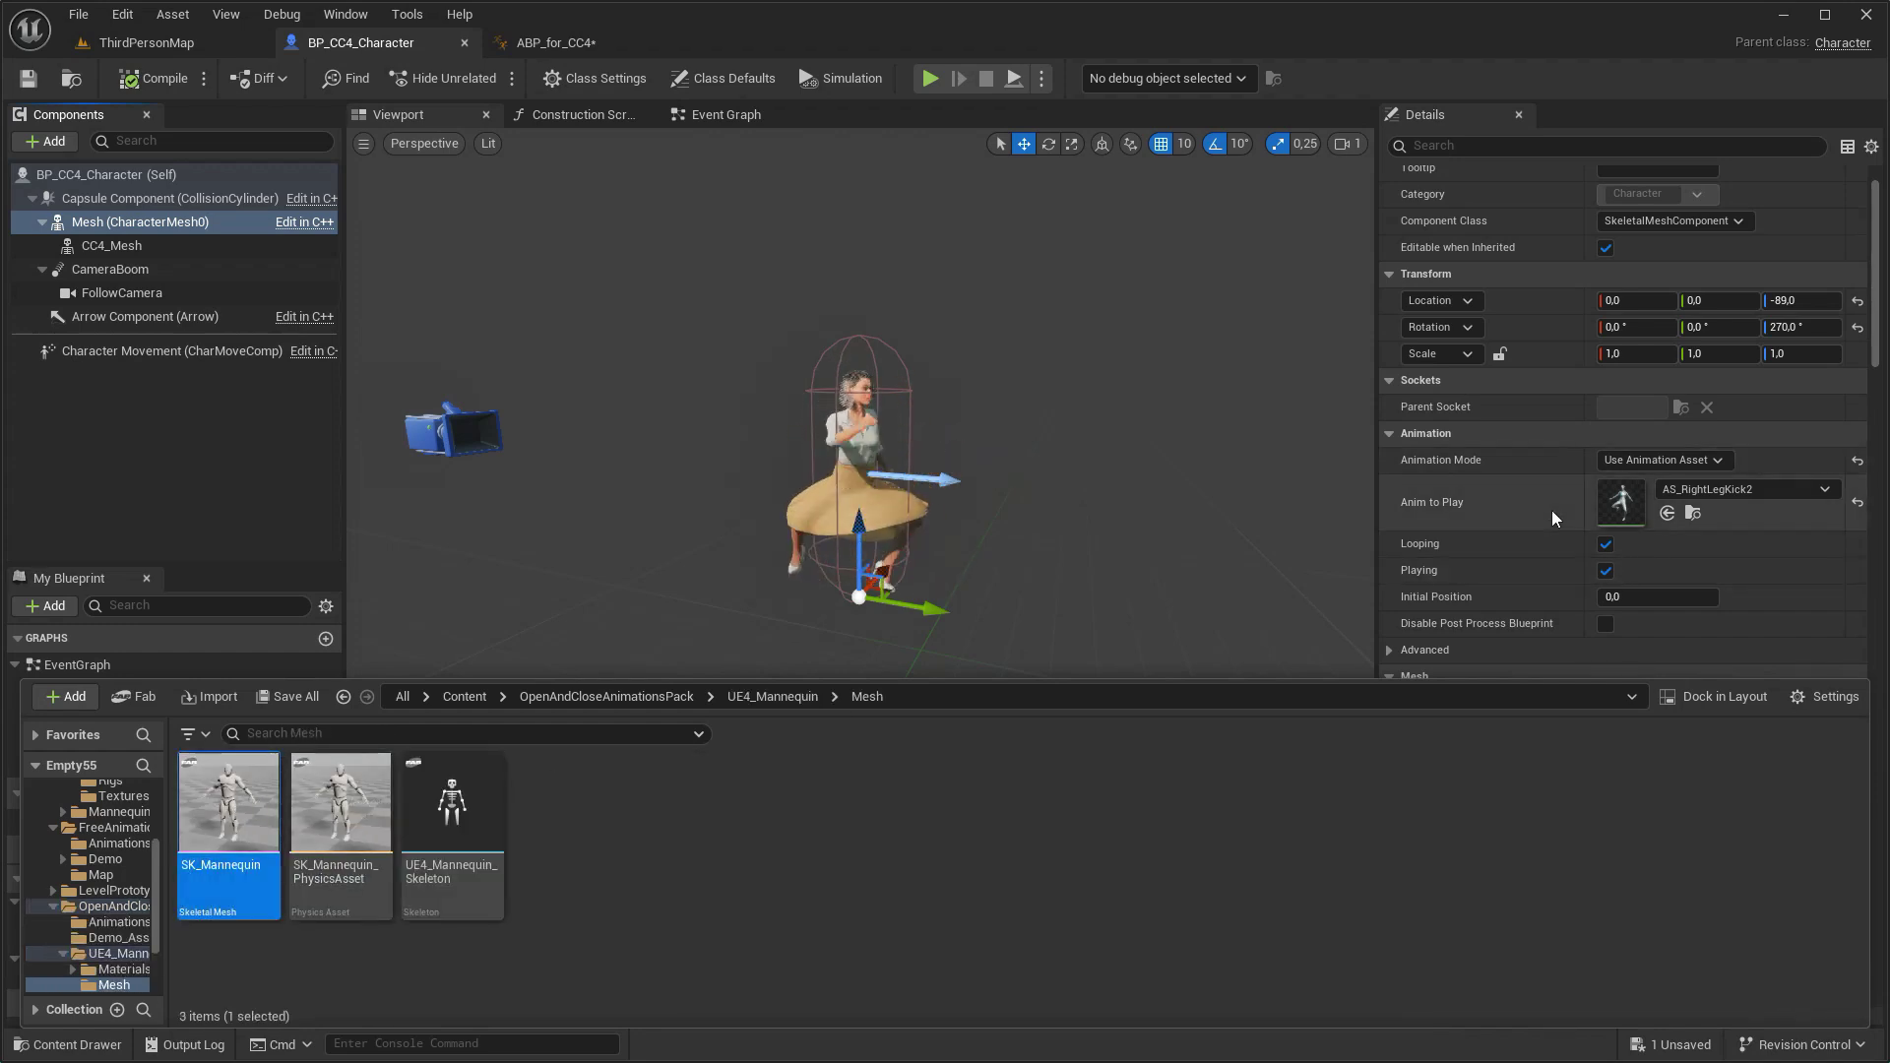
right_click(1554, 518)
left_click(1667, 730)
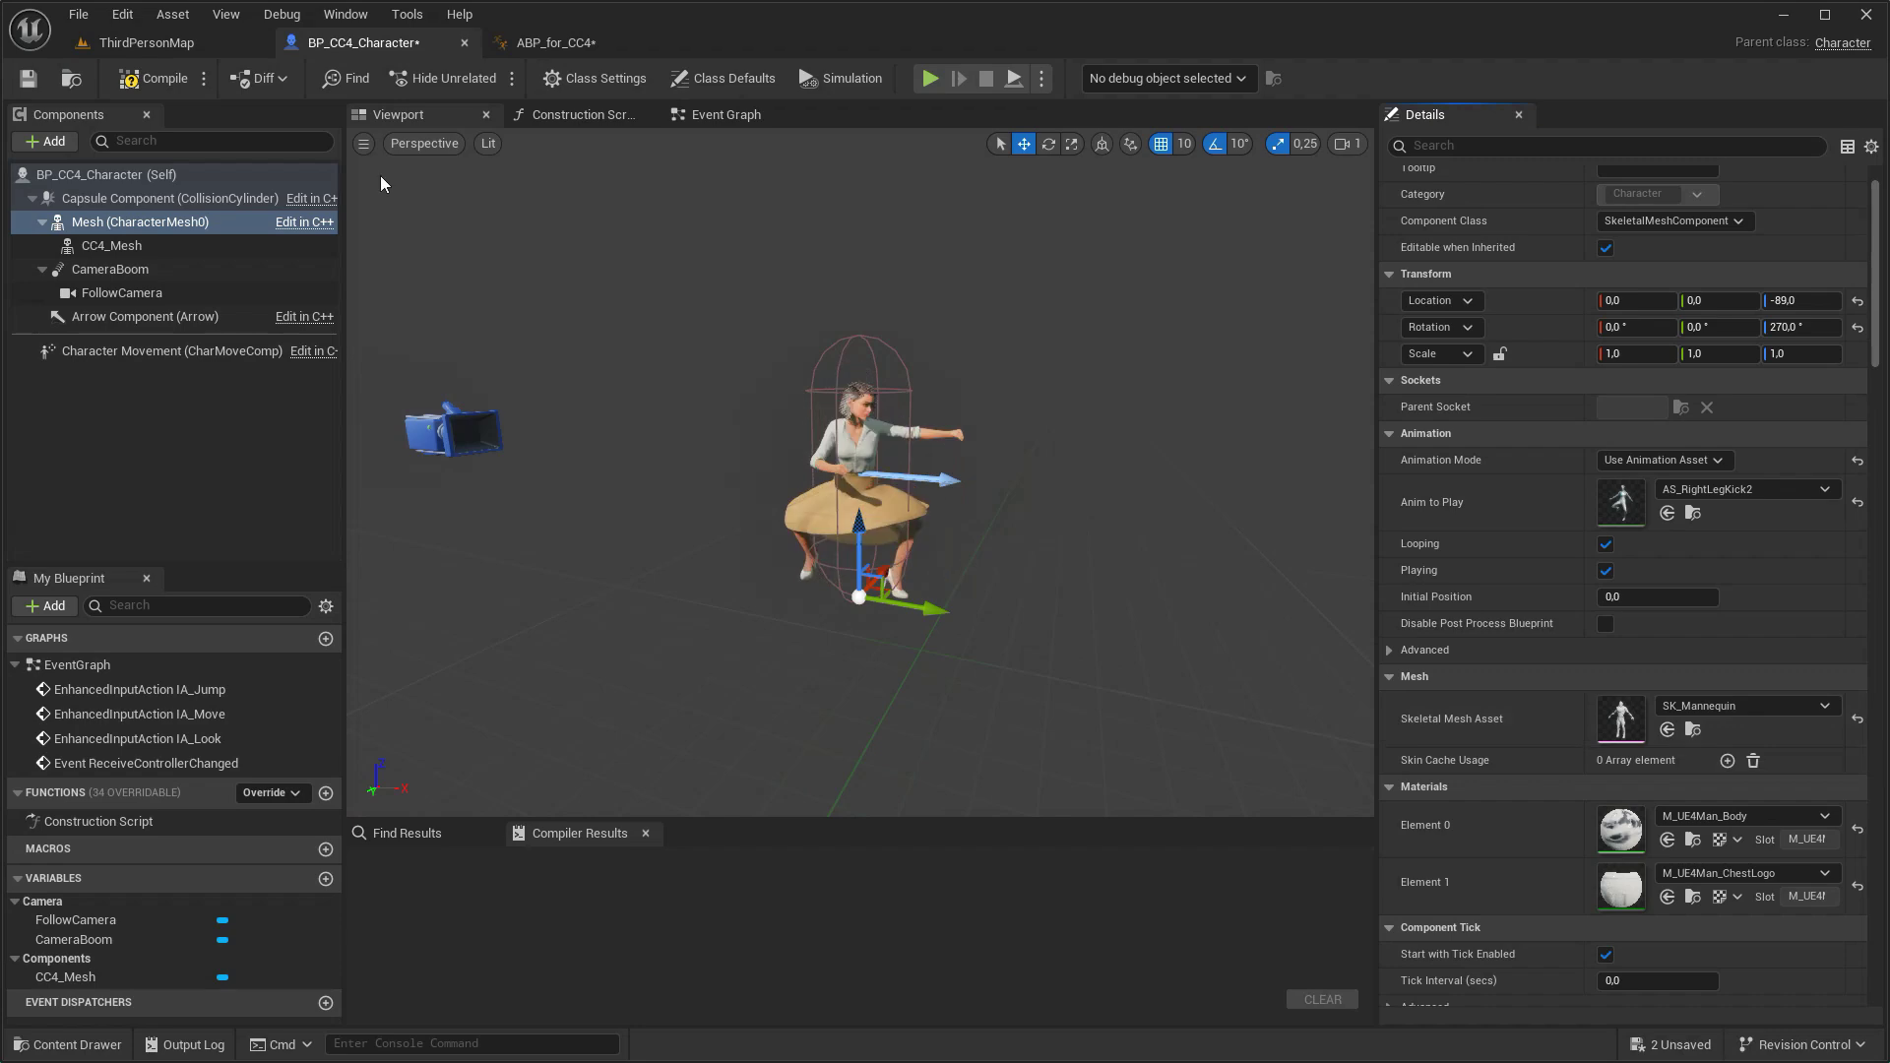
- Make the Mesh play the Box_Cardboard_Big_C_Lt animation from the pack's Animations folder
key("ctrl+space")
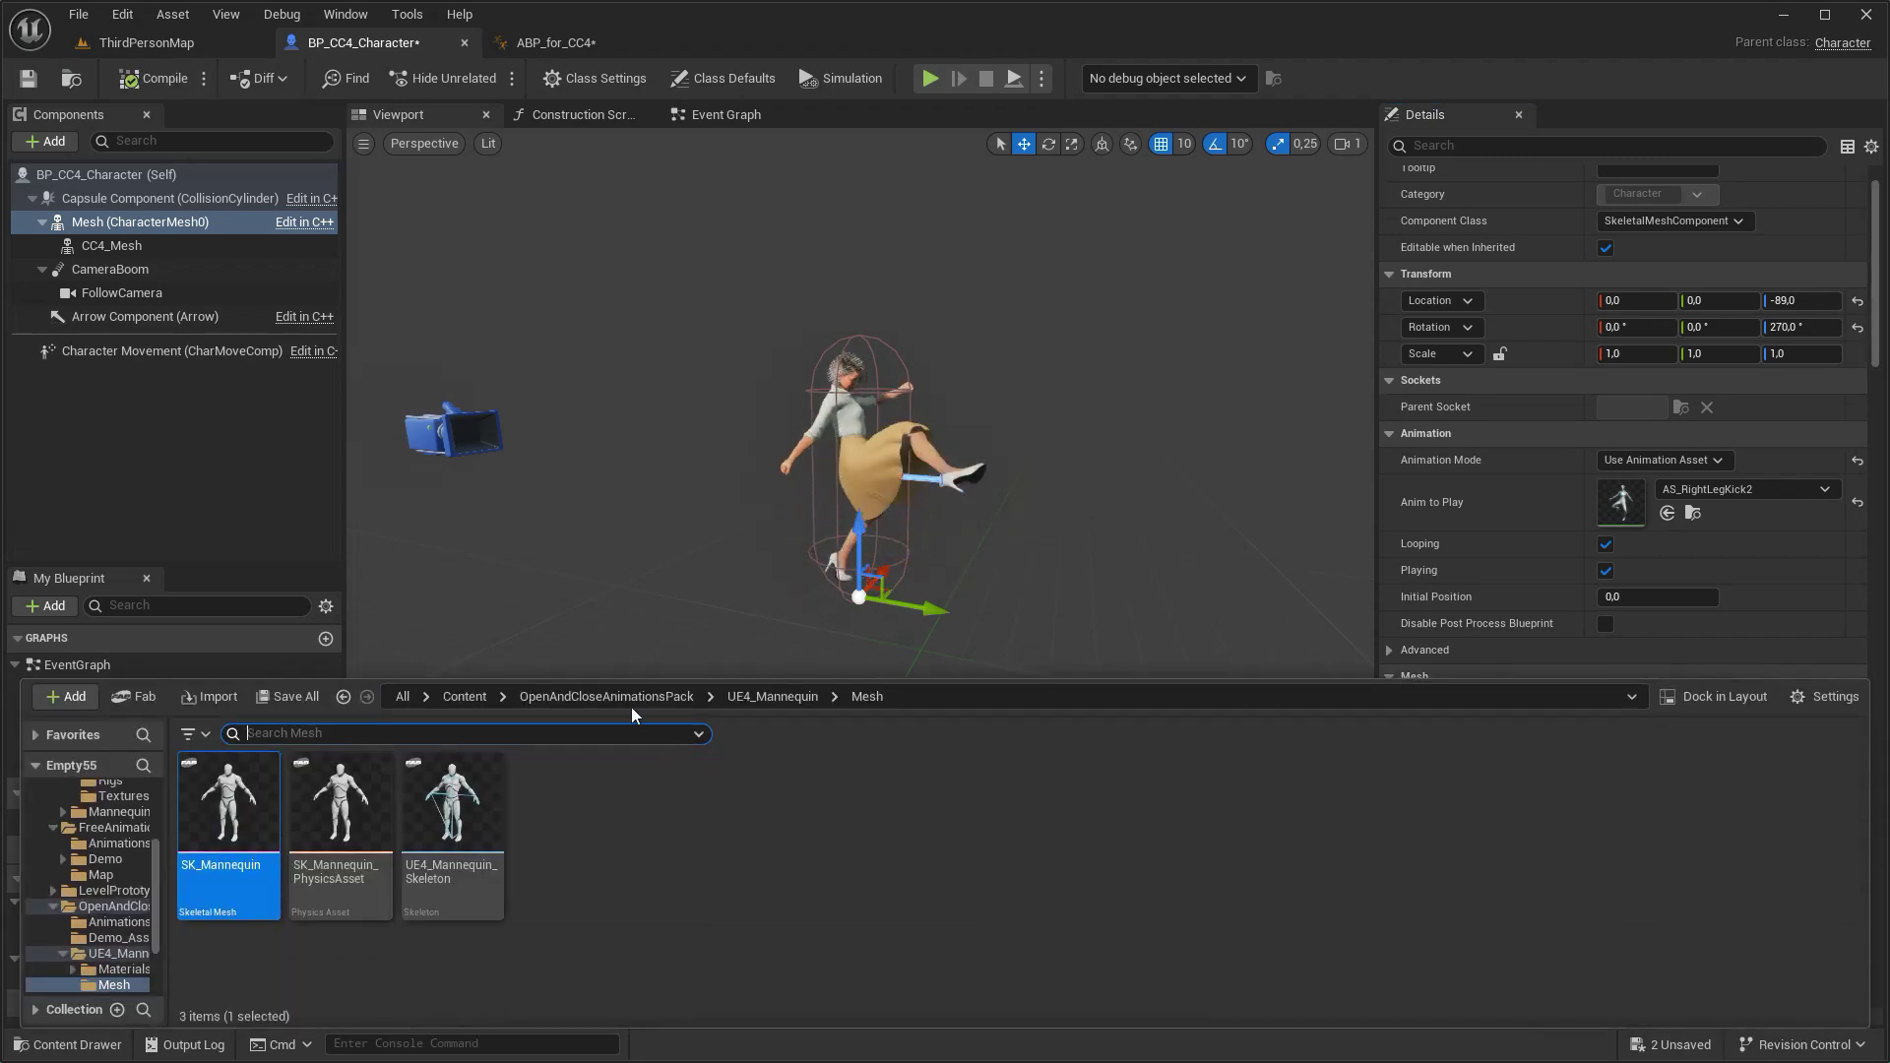
left_click(622, 699)
double_click(266, 818)
left_click(256, 794)
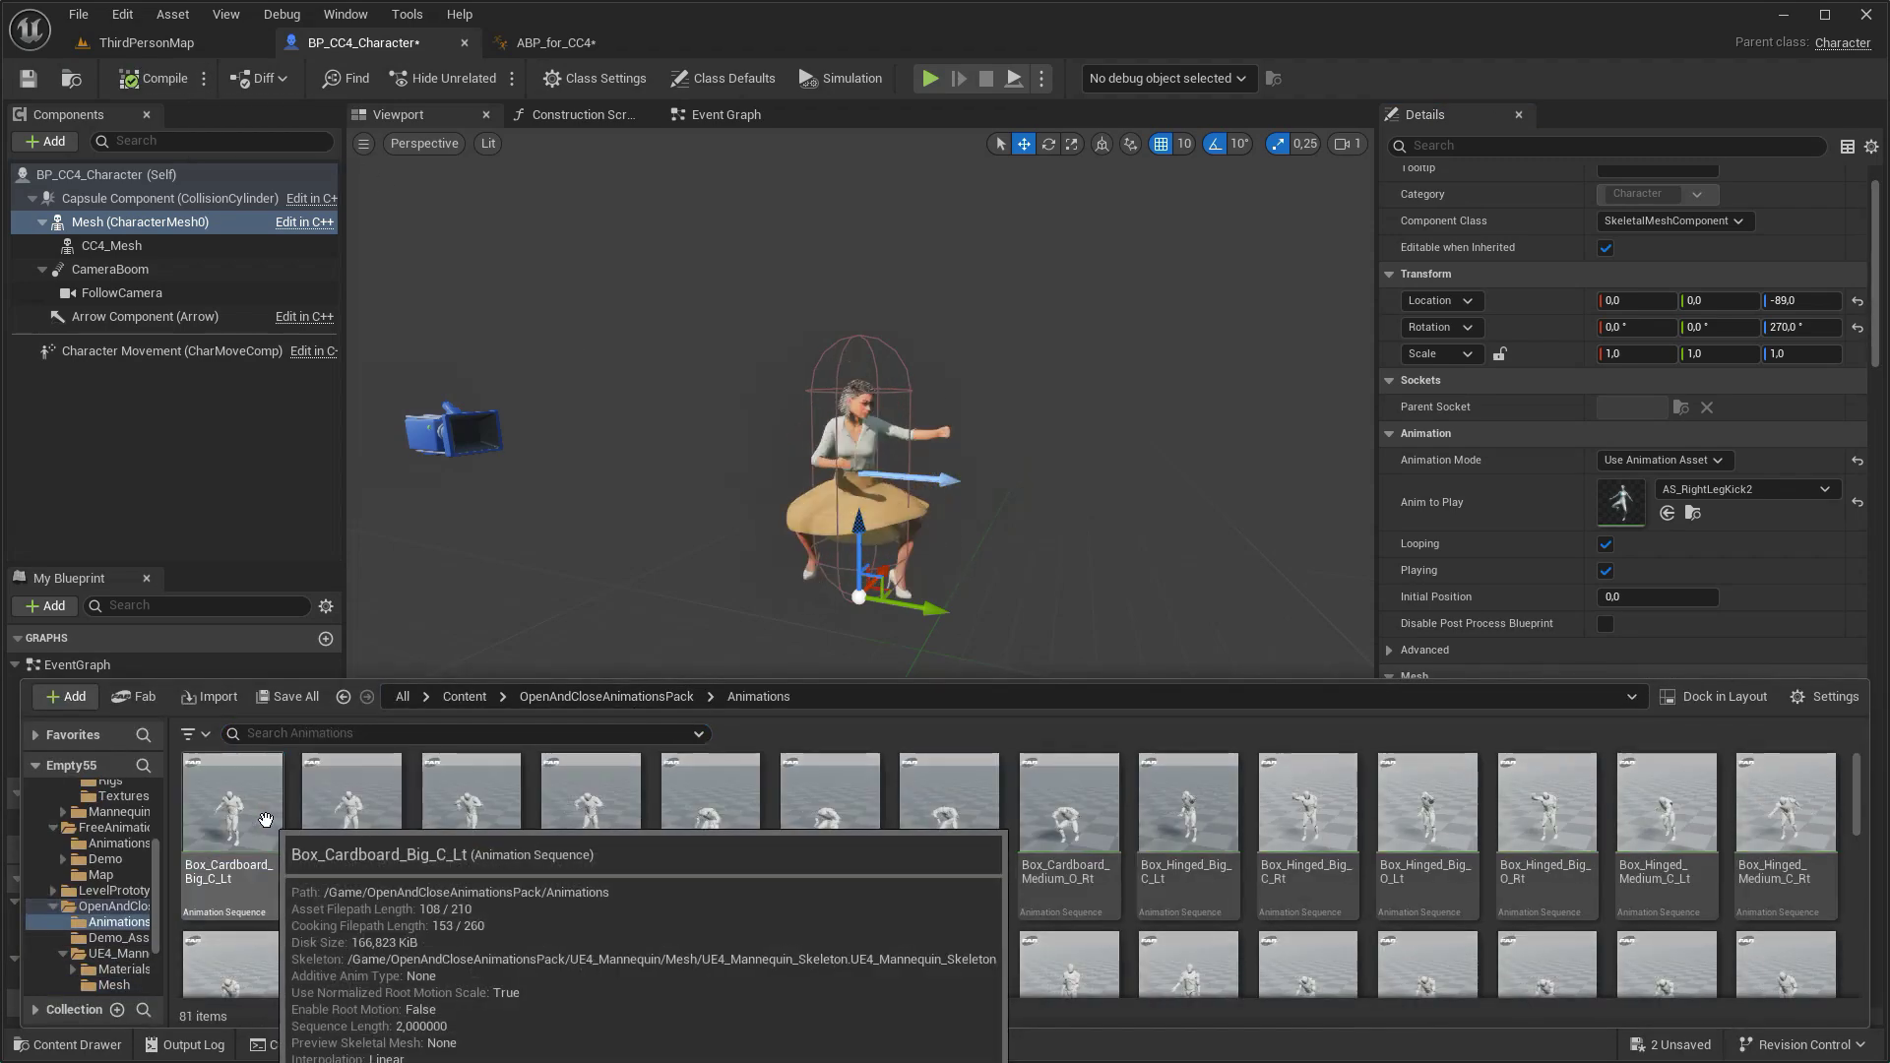
left_click(1667, 513)
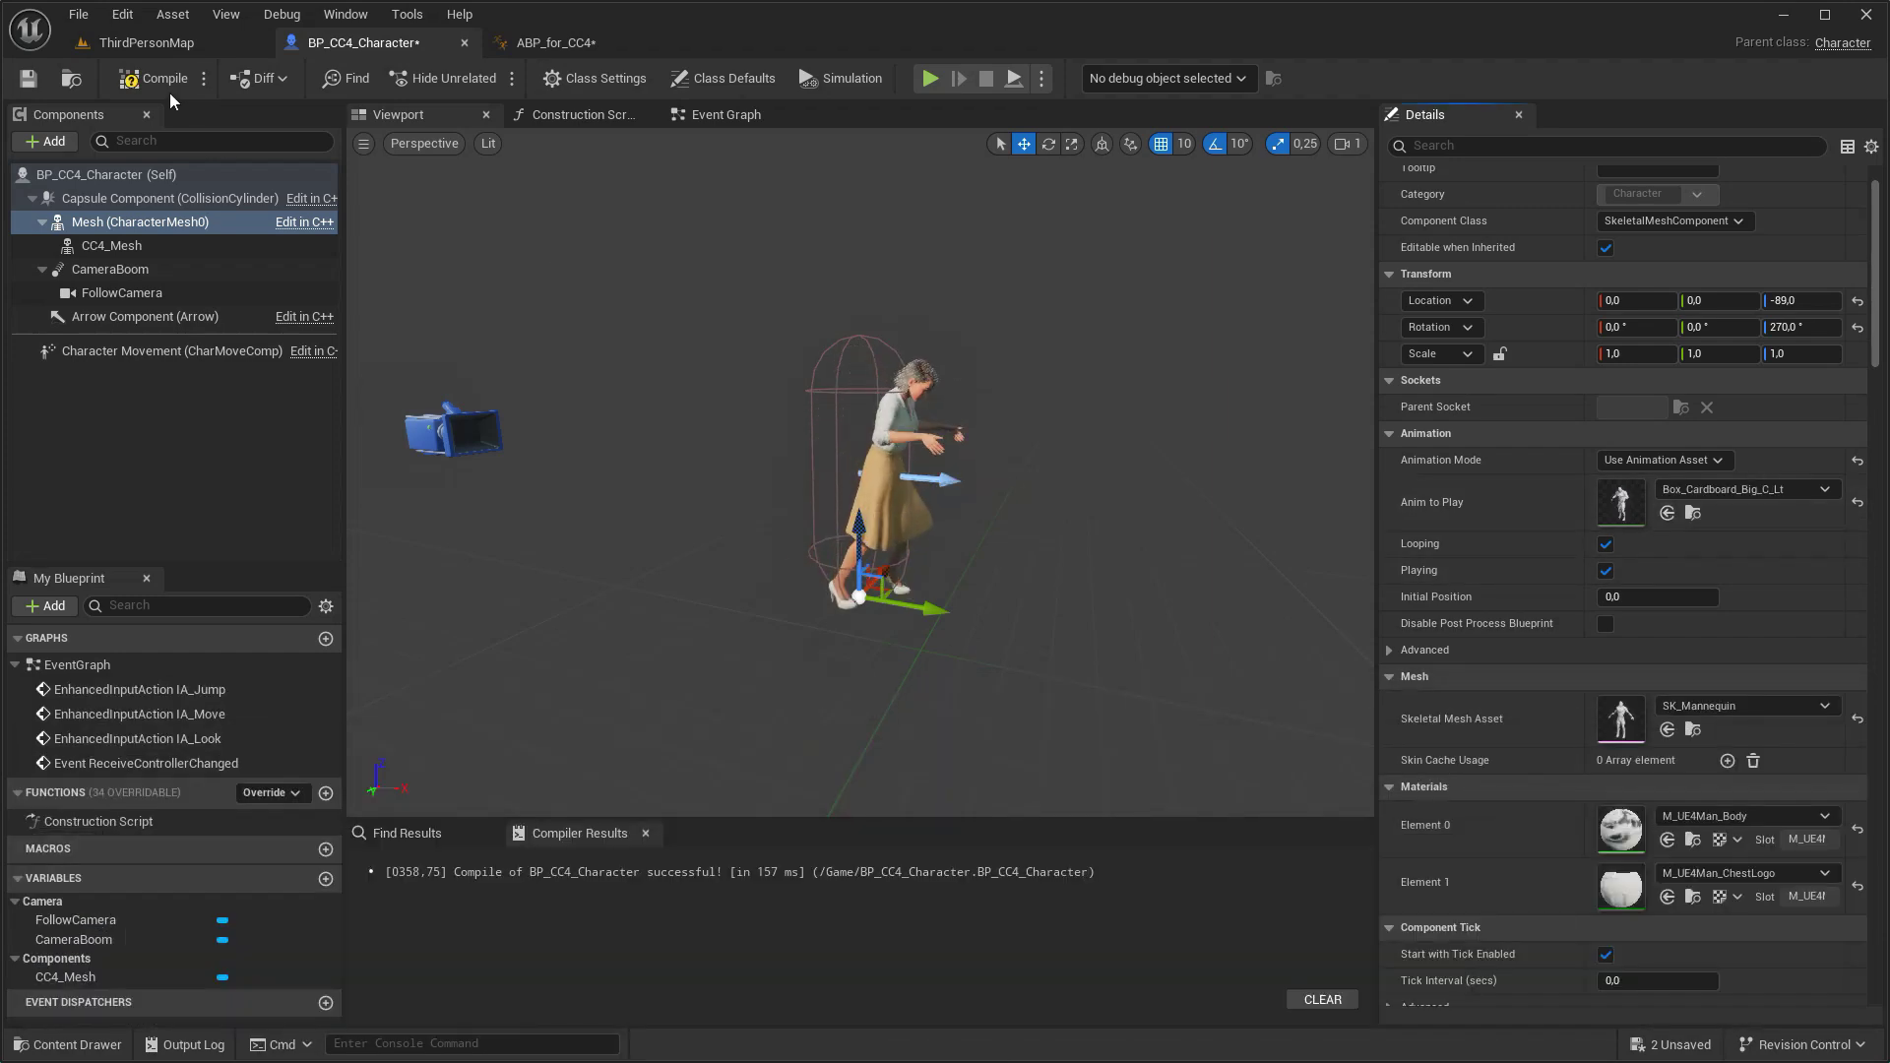
- Play the ThirdPersonMap level with Alt+P to test the character, then stop it
left_click(183, 50)
key("alt+p")
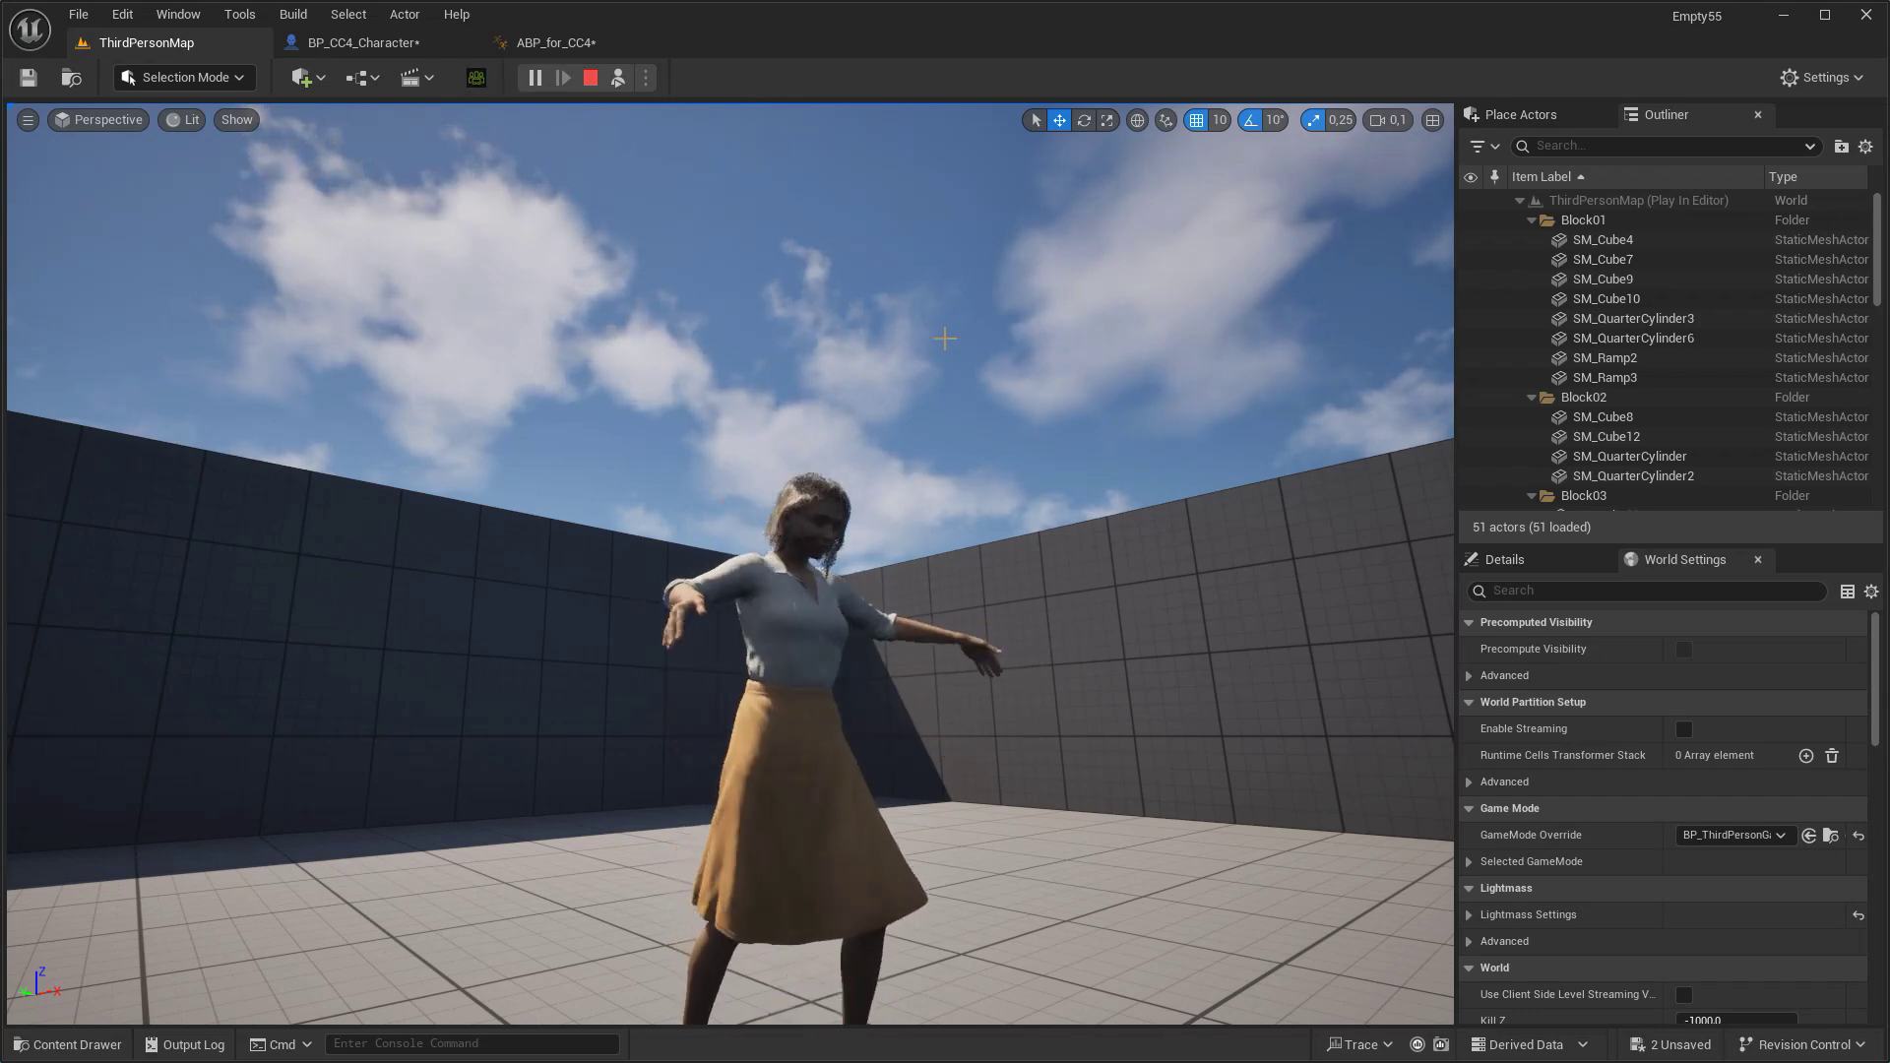
key("Escape")
left_click(556, 42)
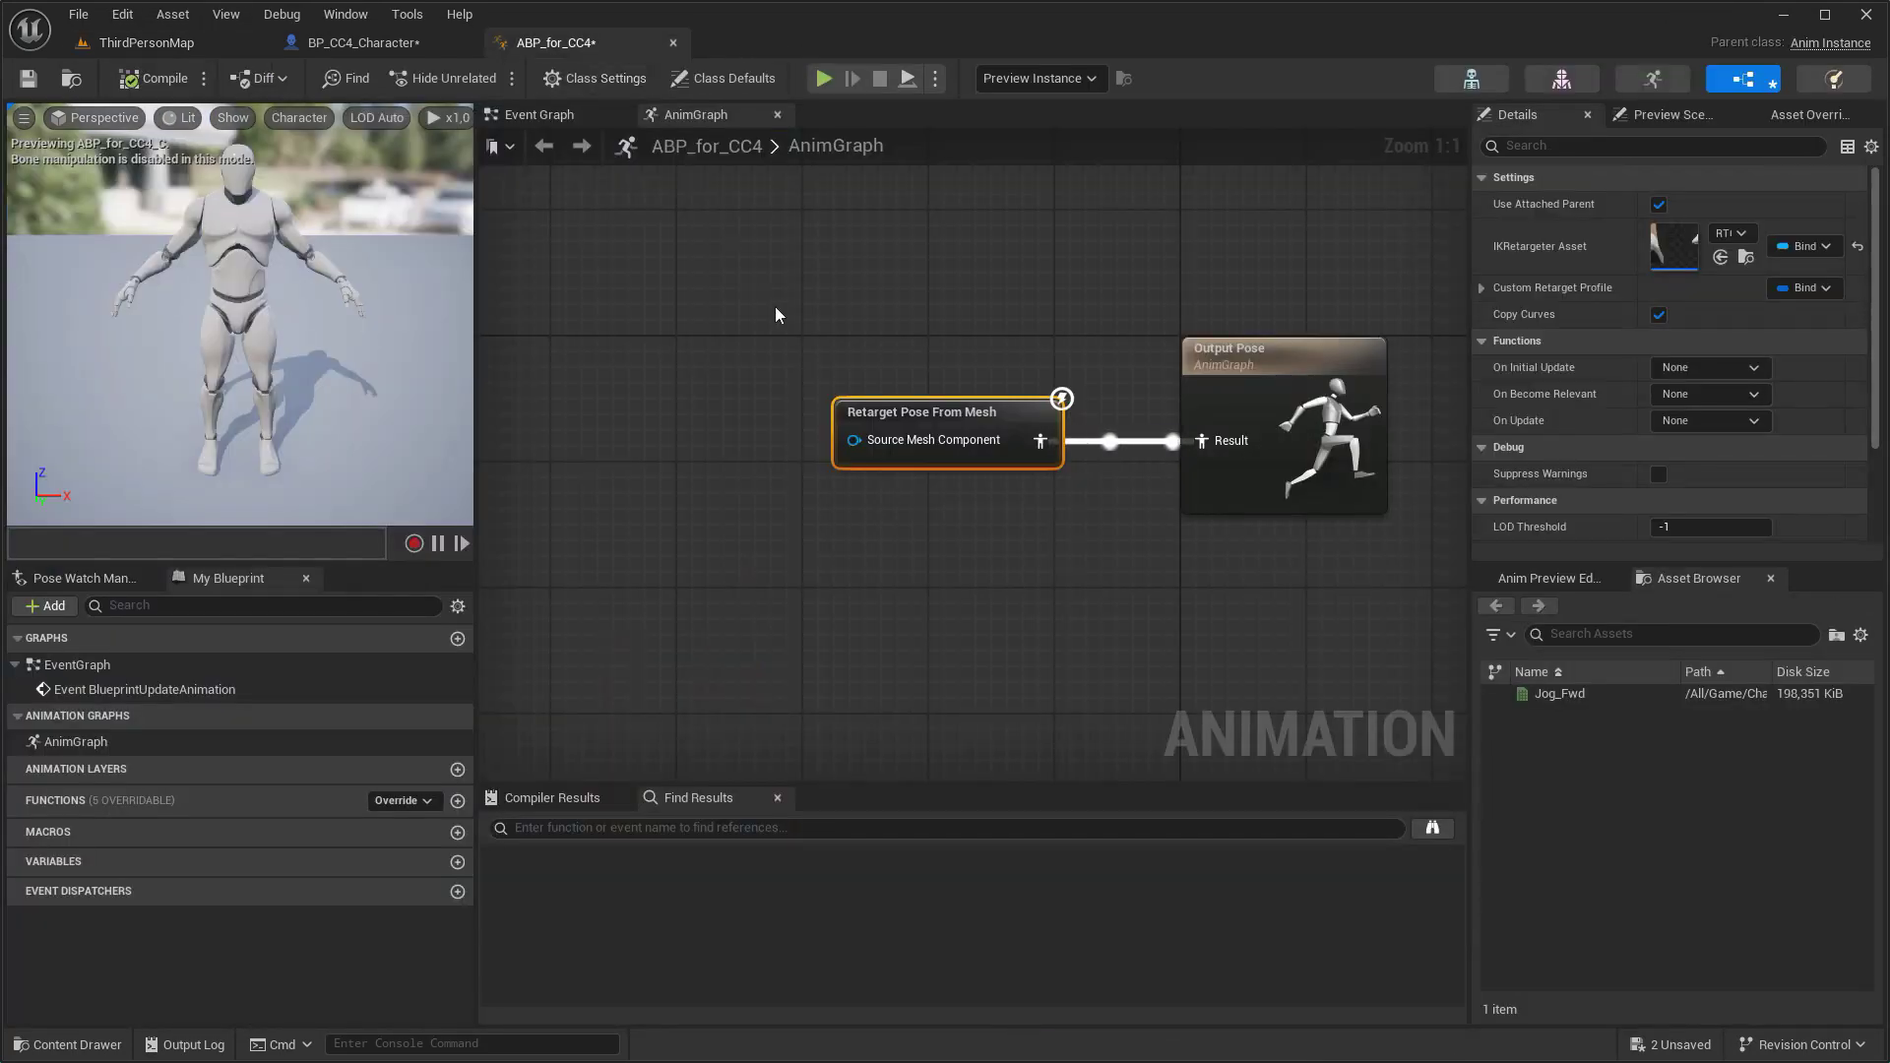
- Expose the AnimGraph node's IKRetargeter Asset as a pin and promote it to a variable
left_click(1804, 246)
left_click(1784, 305)
right_click(853, 471)
left_click(926, 550)
right_click_drag(682, 487, 844, 473)
left_click_drag(847, 414, 825, 433)
- Add an IsUE4? Boolean and branch on it from the update event in the Event Graph
left_click(551, 116)
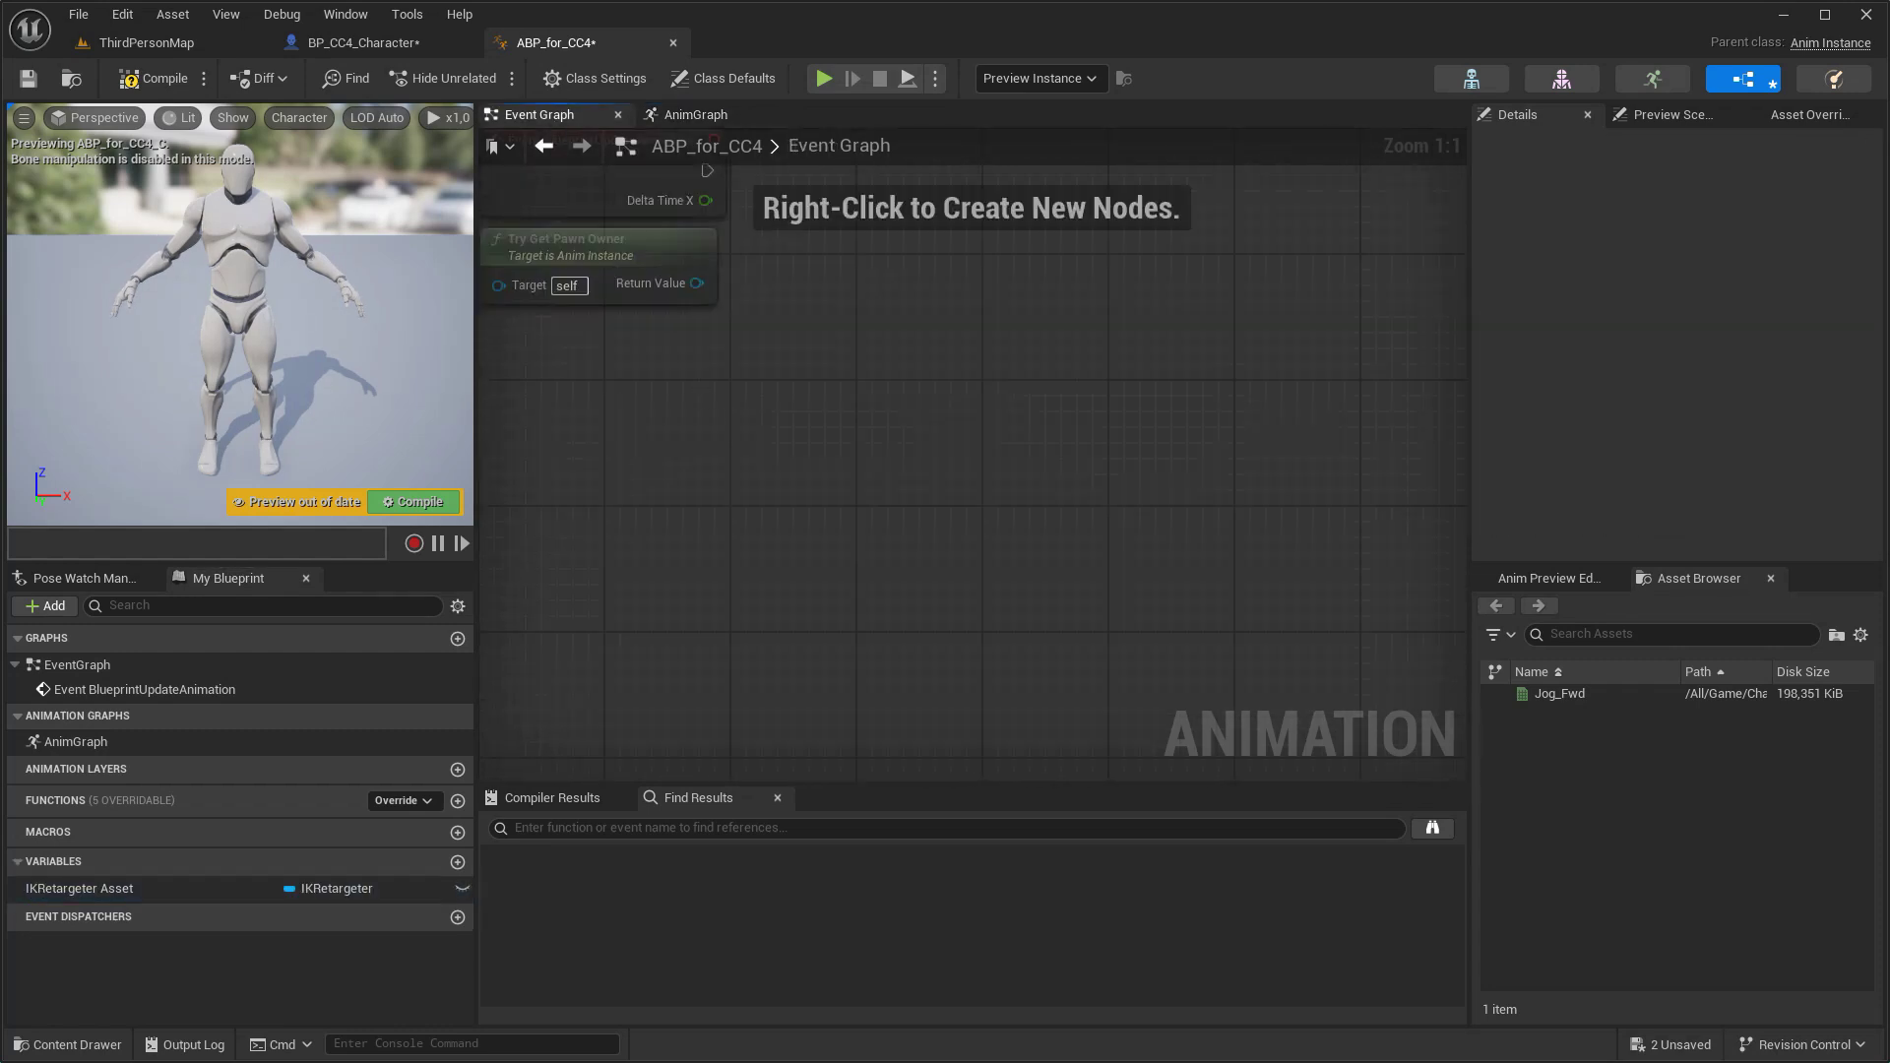
left_click(457, 862)
type("IsUE4?")
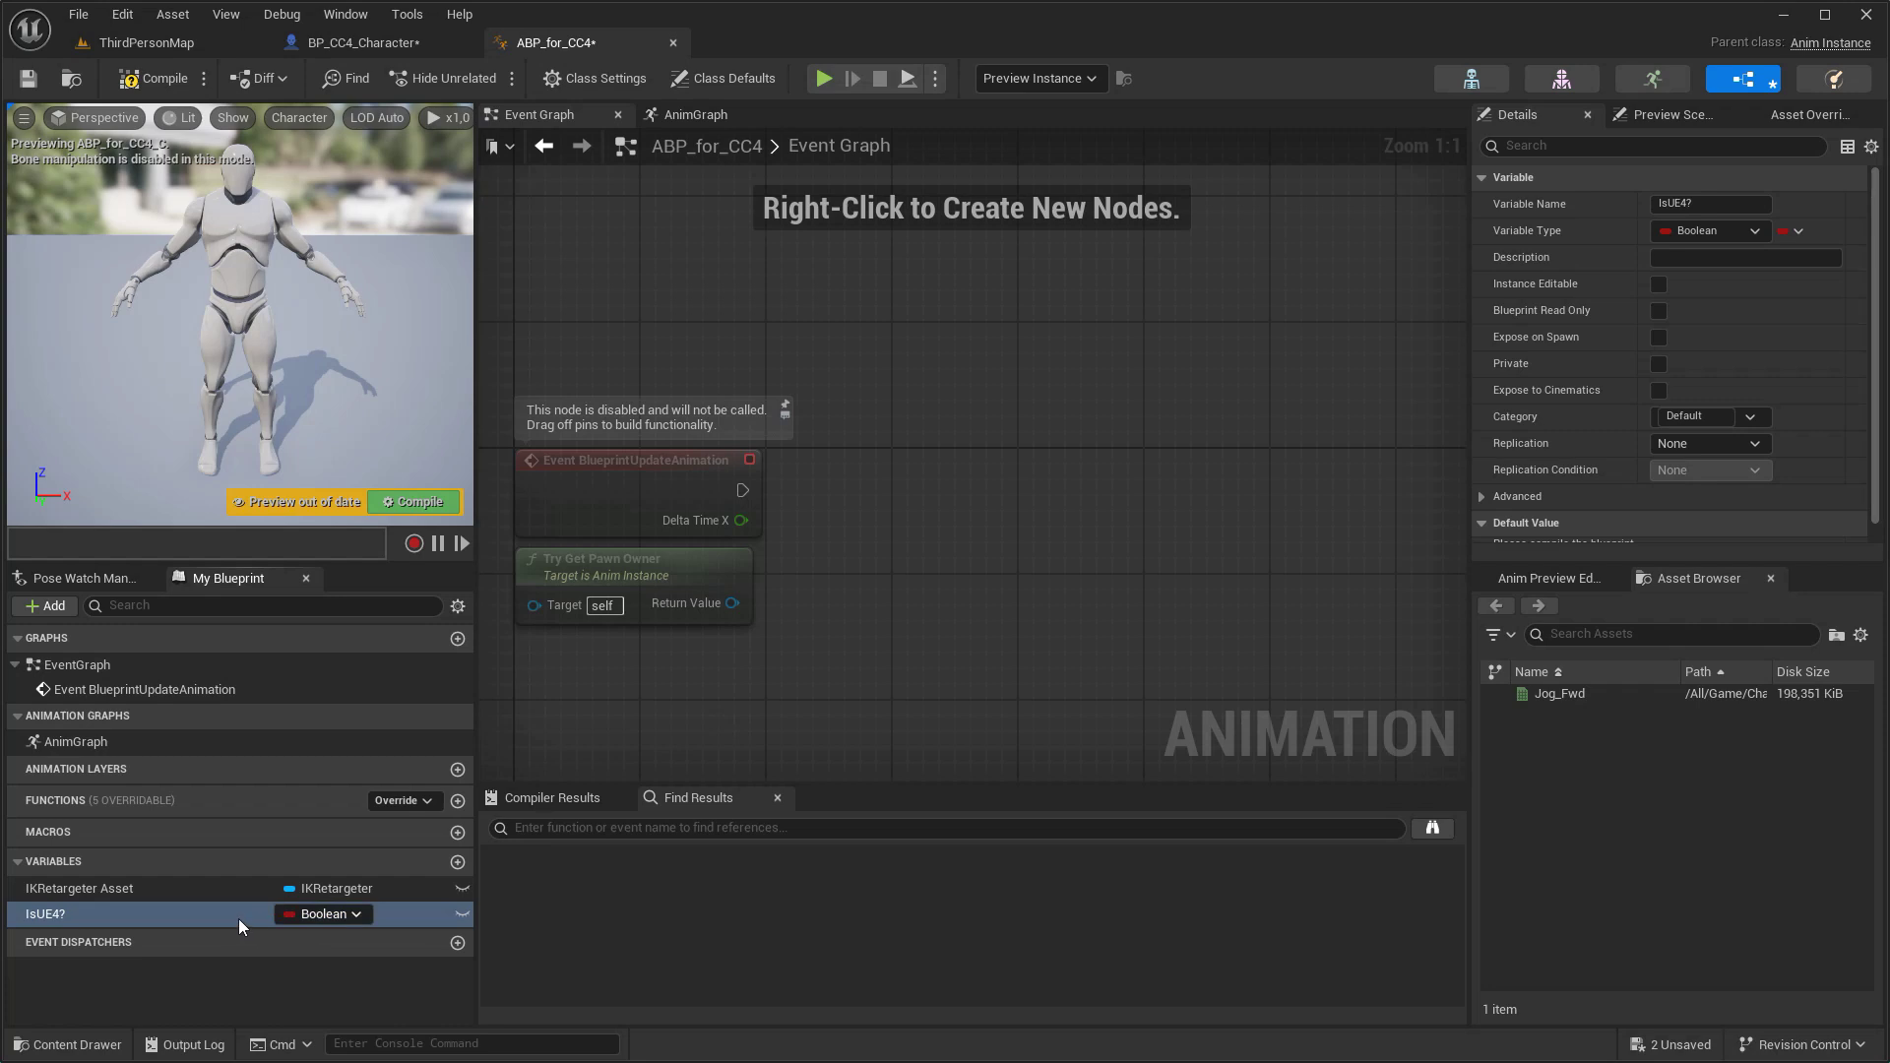
key("ctrl+v")
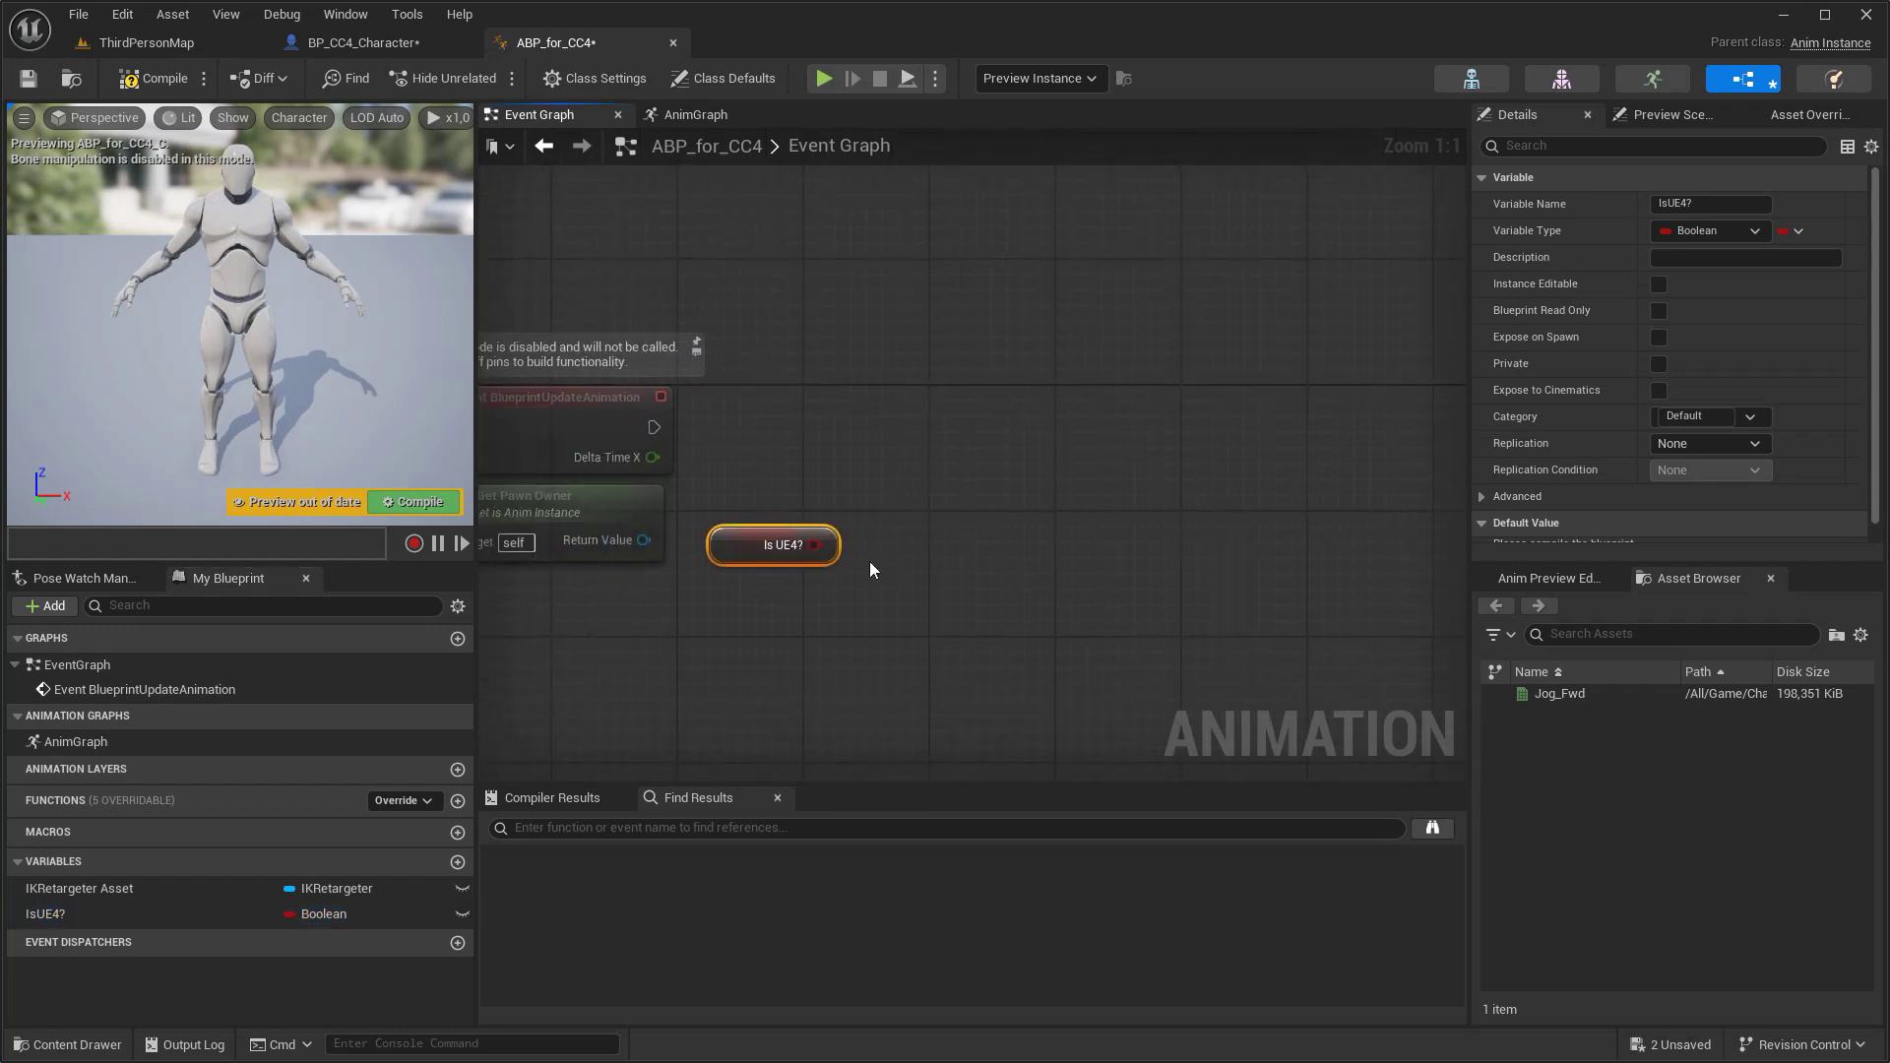
left_click_drag(912, 508, 996, 457)
left_click(1044, 540)
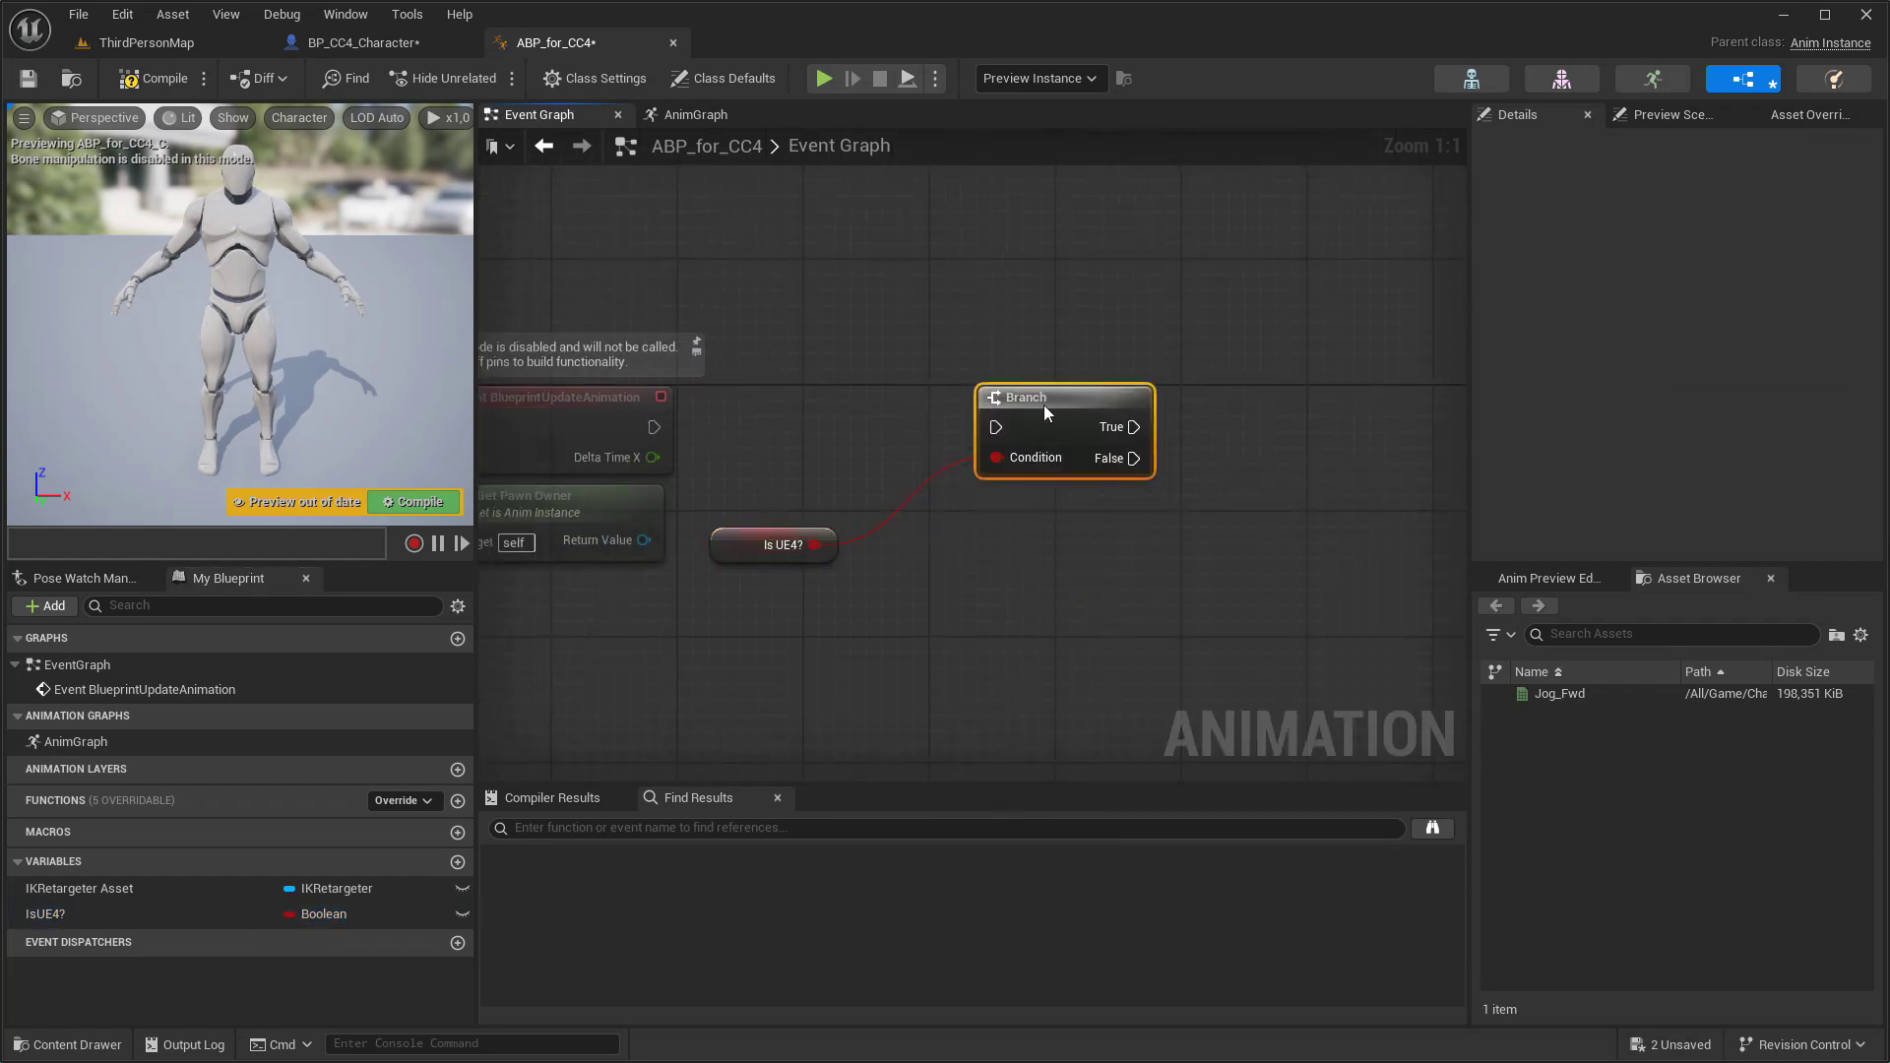
left_click_drag(824, 436, 979, 437)
- On the Branch's True path, set IKRetargeter Asset to RTG_UE4_to_CC4
left_click_drag(191, 888, 1142, 427)
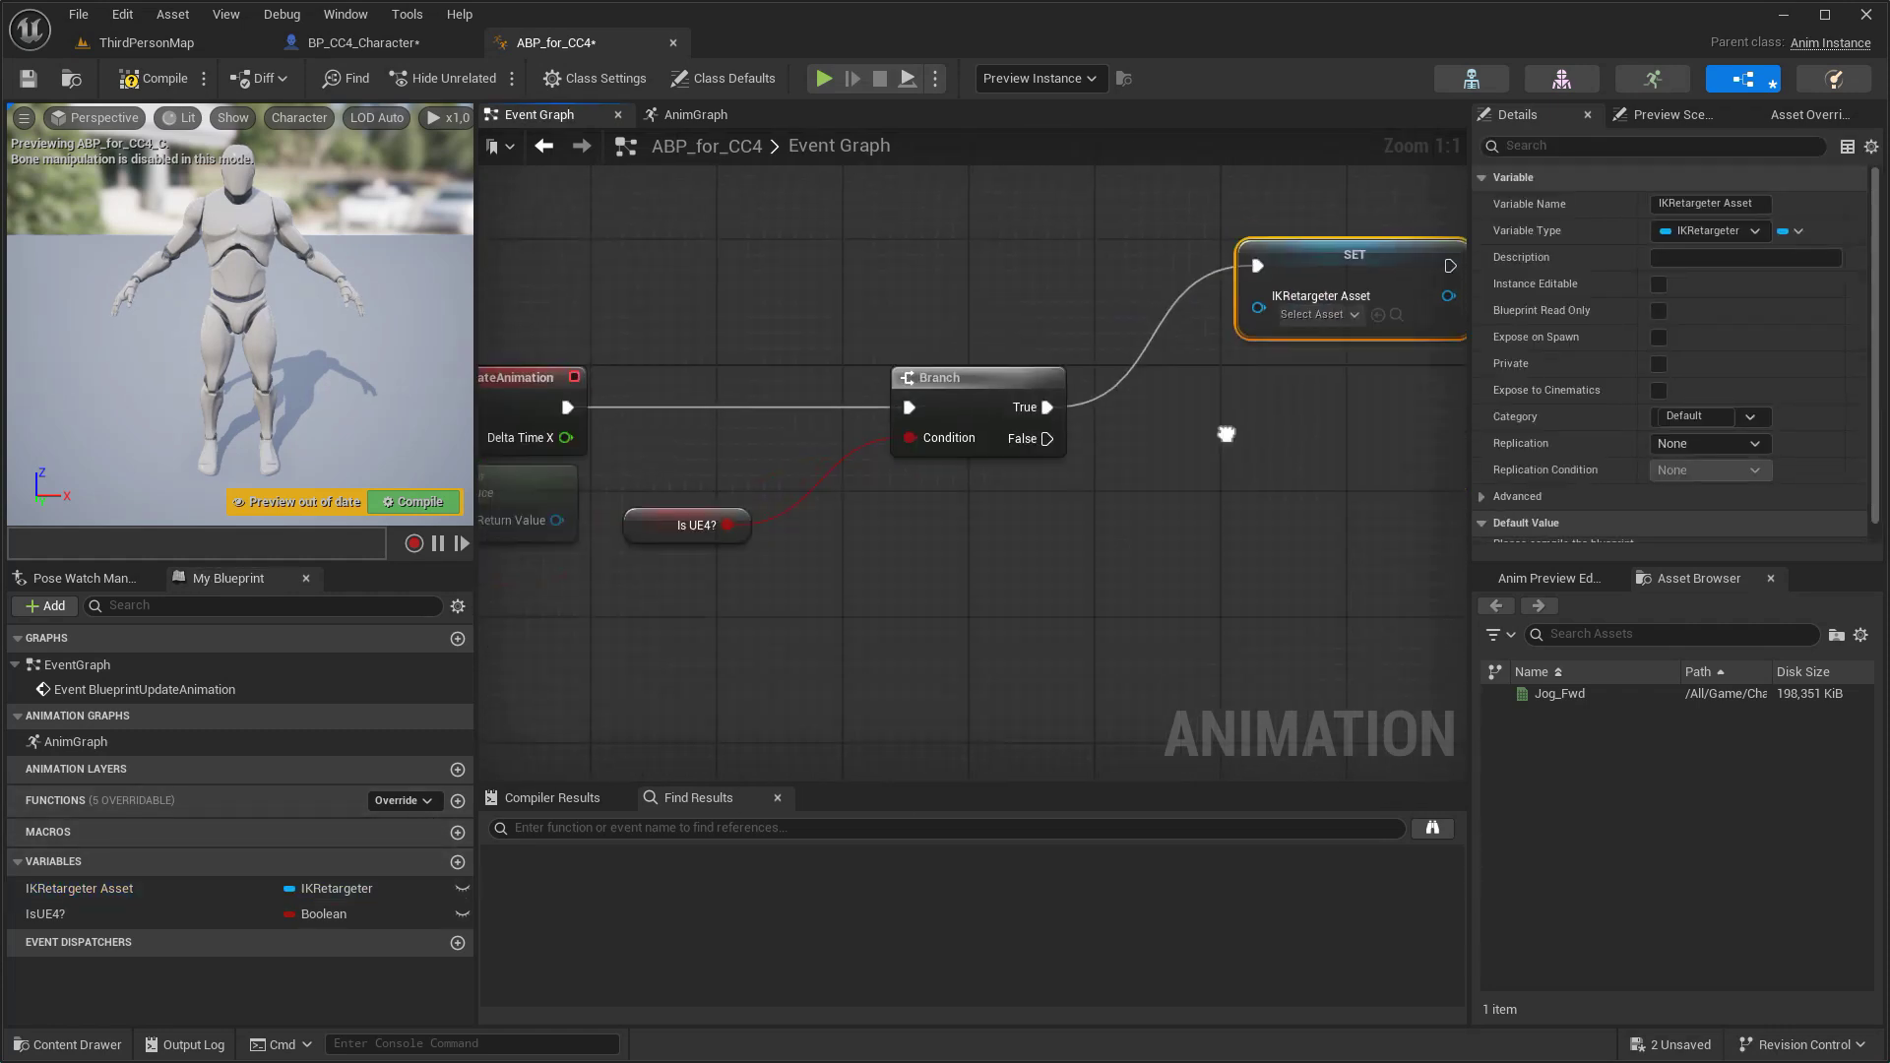
left_click(1315, 311)
scroll(1562, 474, "down", 2)
left_click(1455, 501)
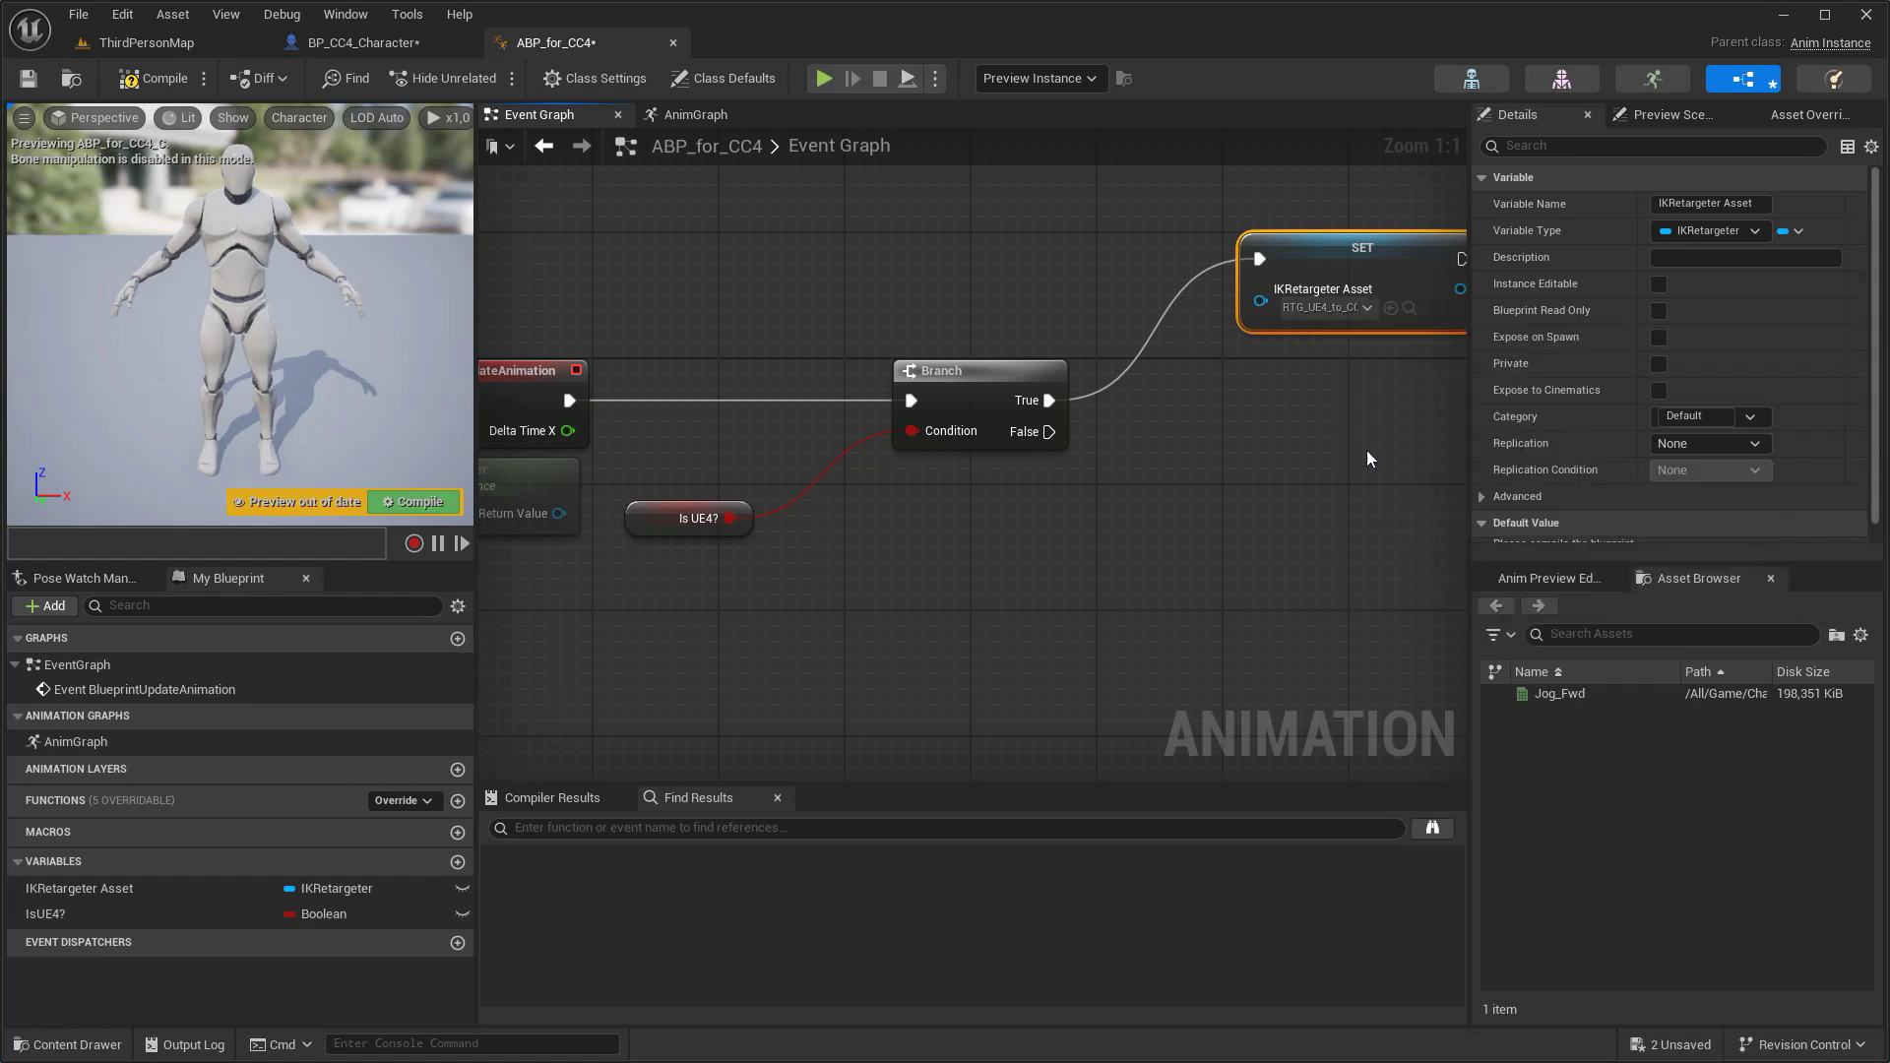
left_click_drag(1316, 250, 1237, 250)
- Duplicate the SET node on the False path and set it to RTG_For_CC4_Women
key("ctrl+c")
left_click(1213, 417)
key("ctrl+v")
mouse_move(1049, 431)
left_mouse_down()
mouse_move(1227, 432)
mouse_move(1266, 465)
left_mouse_up()
left_click(1286, 528)
left_click(1337, 675)
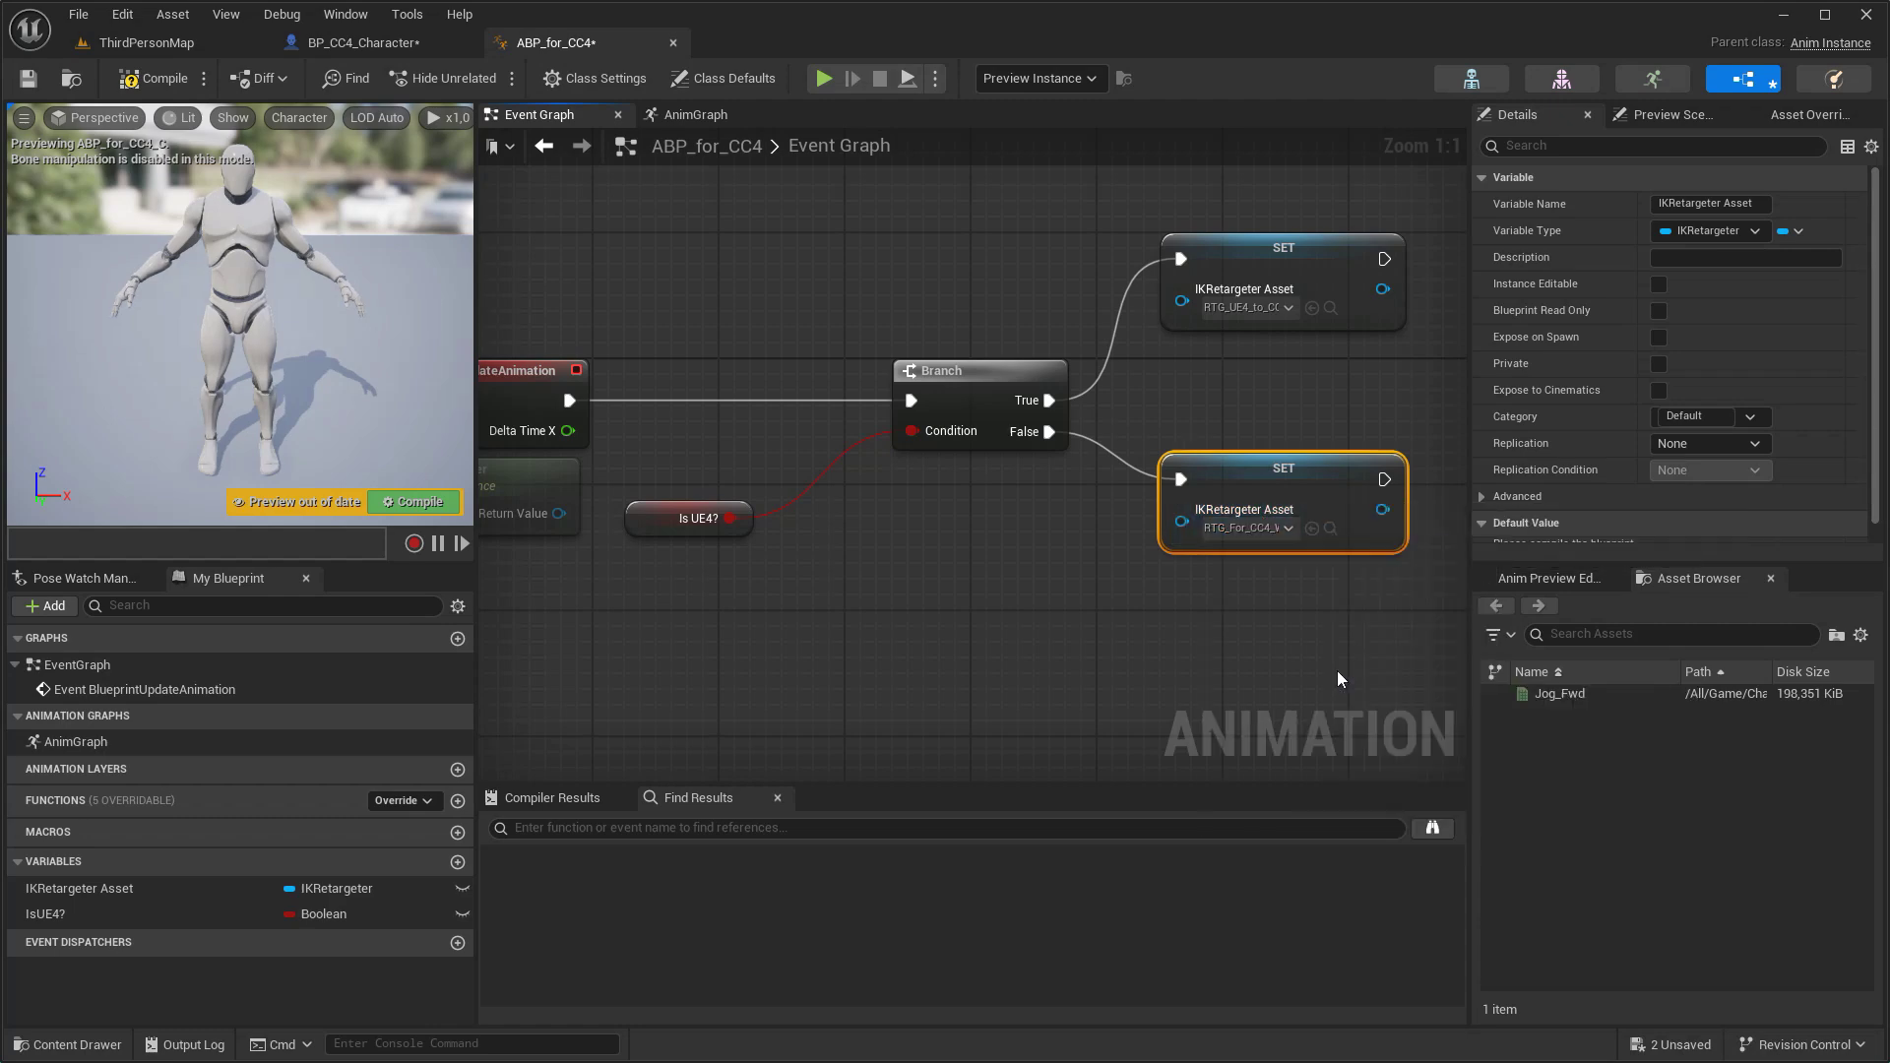
left_click(392, 53)
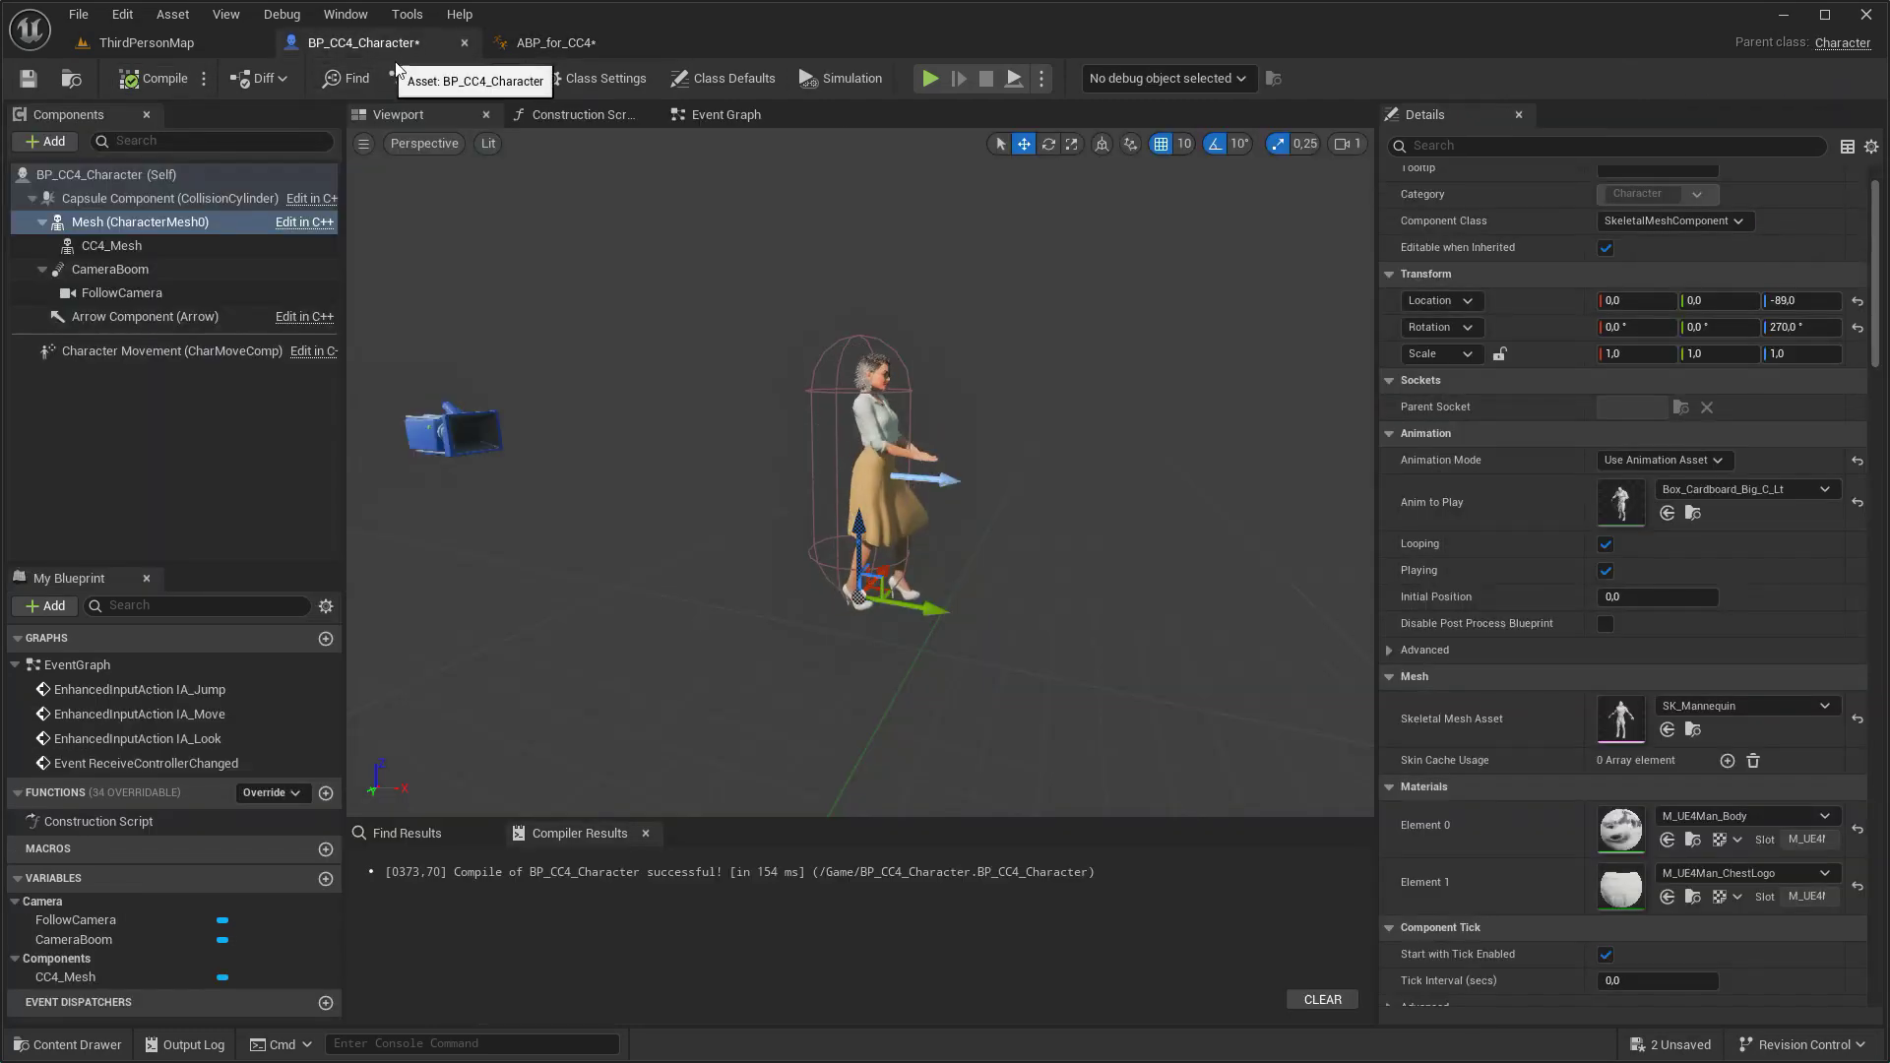
- Add an Event BeginPlay node to BP_CC4_Character's Event Graph
left_click(701, 113)
right_click_drag(665, 240, 579, 549)
scroll(533, 358, "up", 2)
scroll(588, 474, "up", 3)
right_click(565, 438)
type("beginplay")
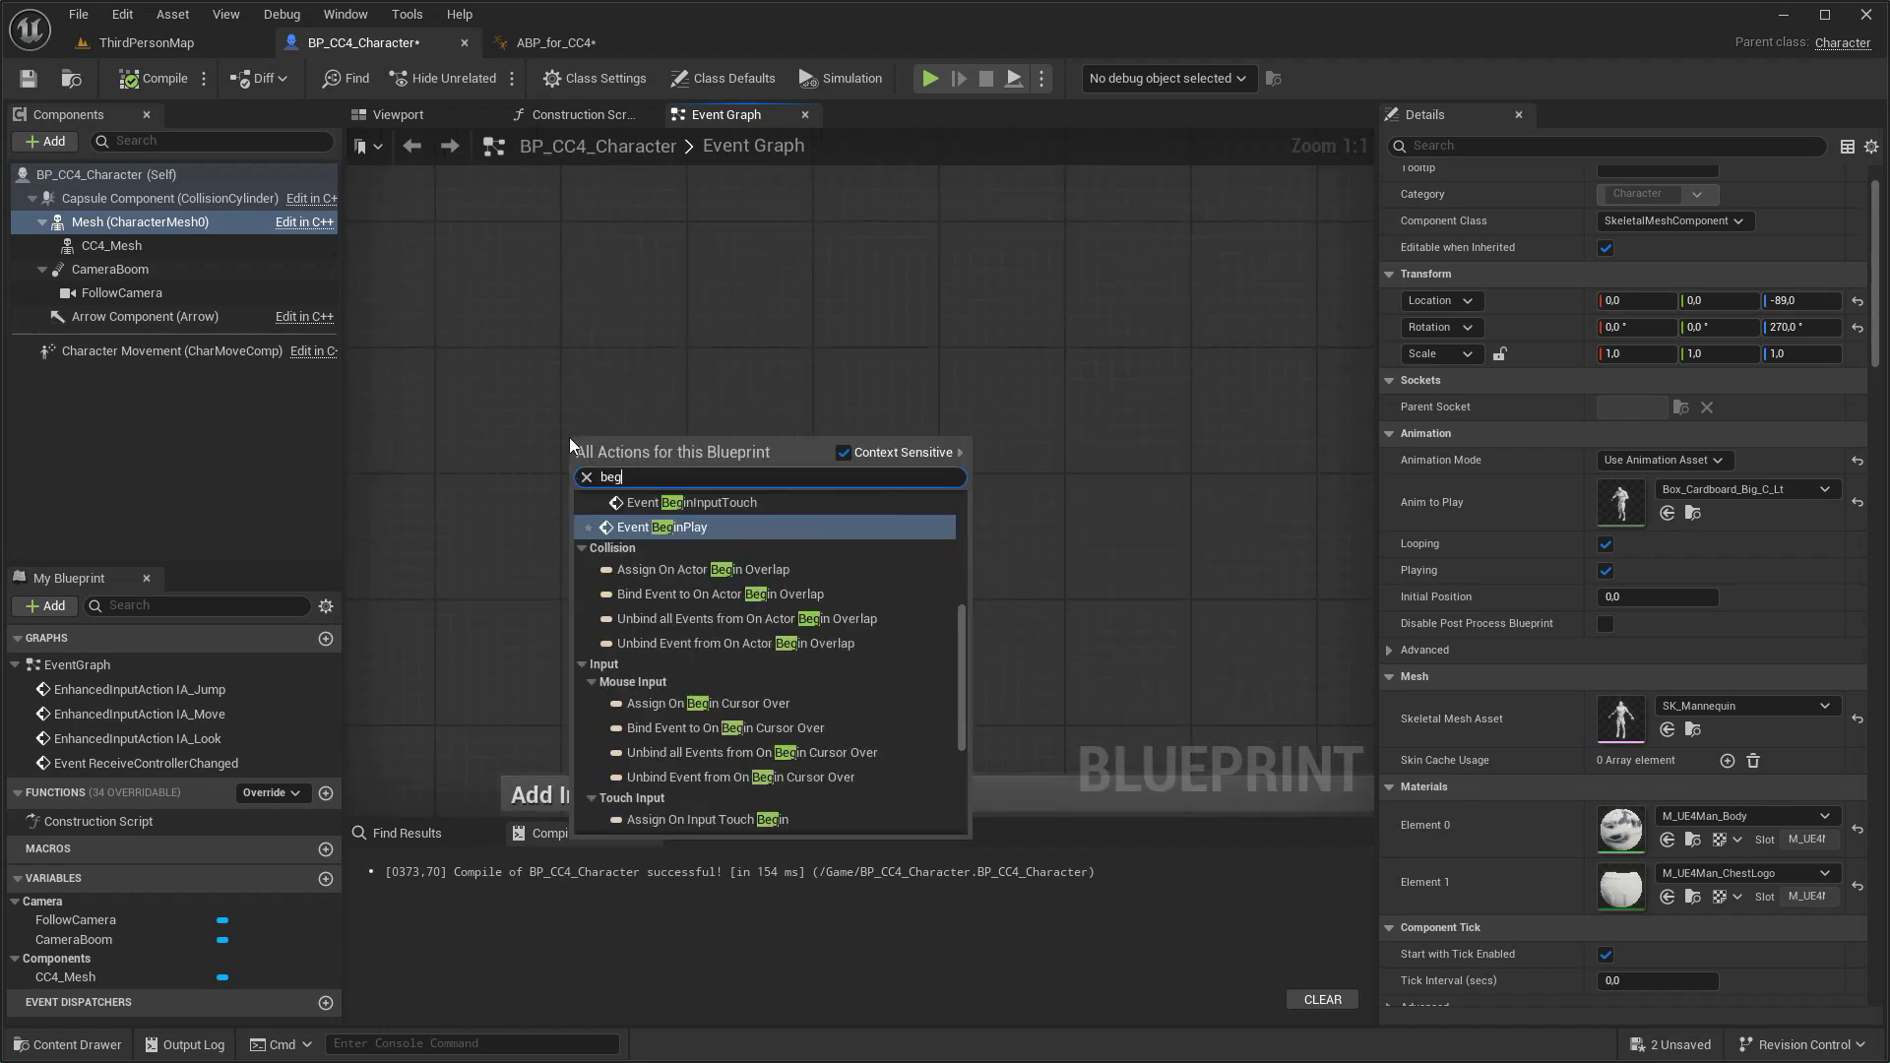
left_click(666, 527)
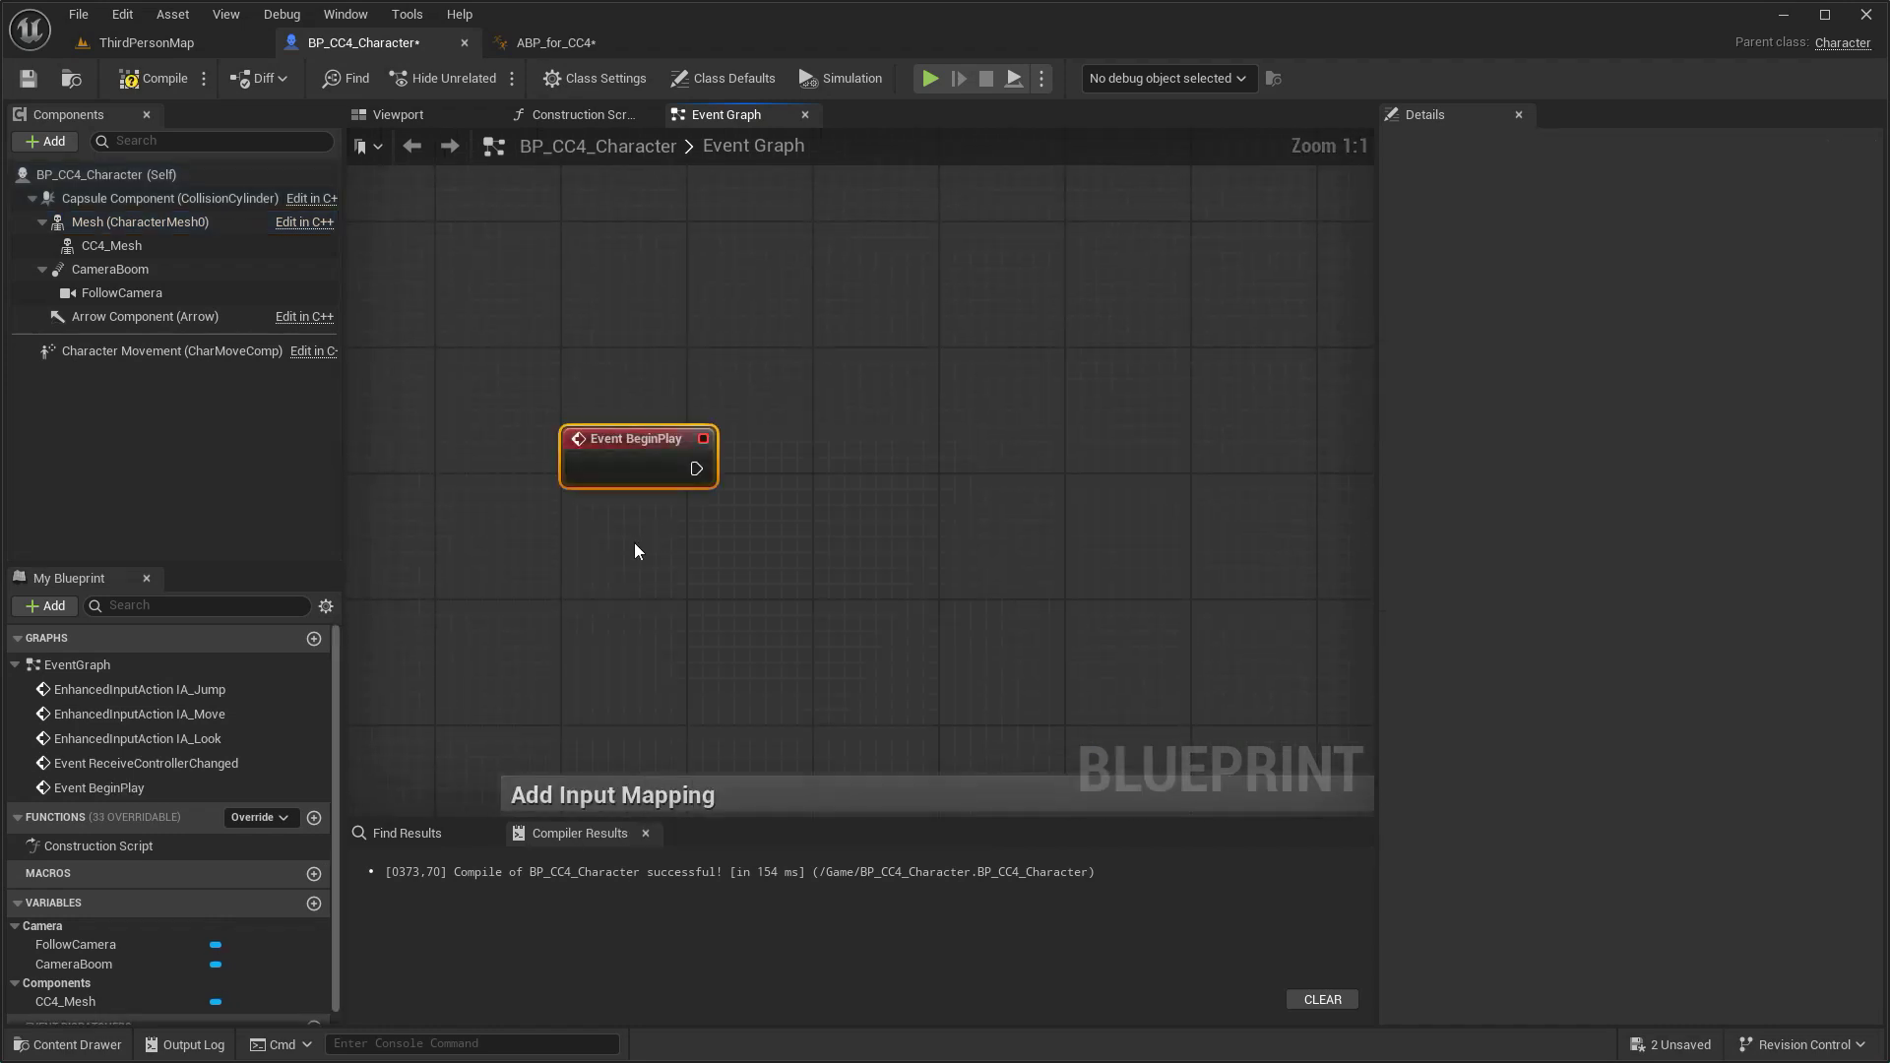
- Get CC4 Mesh's anim instance and cast it to ABP_for_CC4
scroll(634, 540, "up", 5)
mouse_move(111, 245)
left_mouse_down()
mouse_move(659, 578)
mouse_move(676, 553)
left_mouse_up()
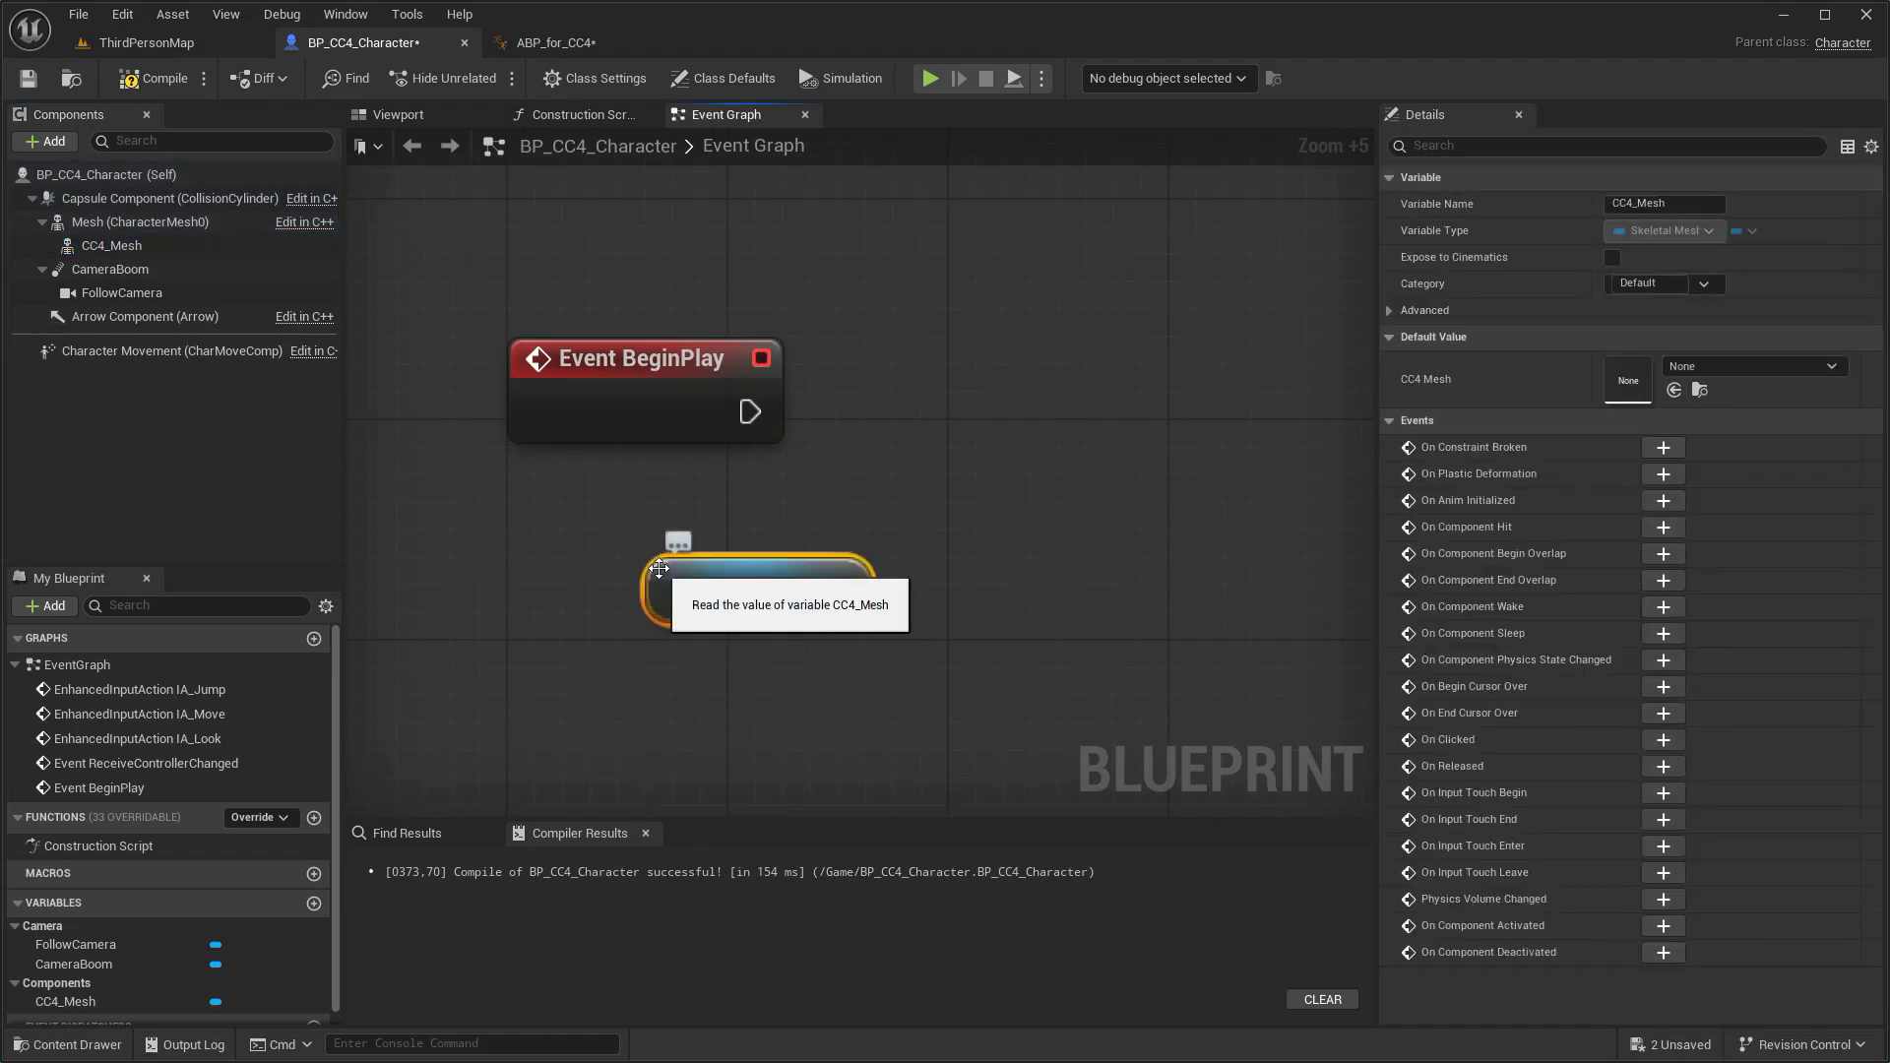
scroll(677, 552, "down", 2)
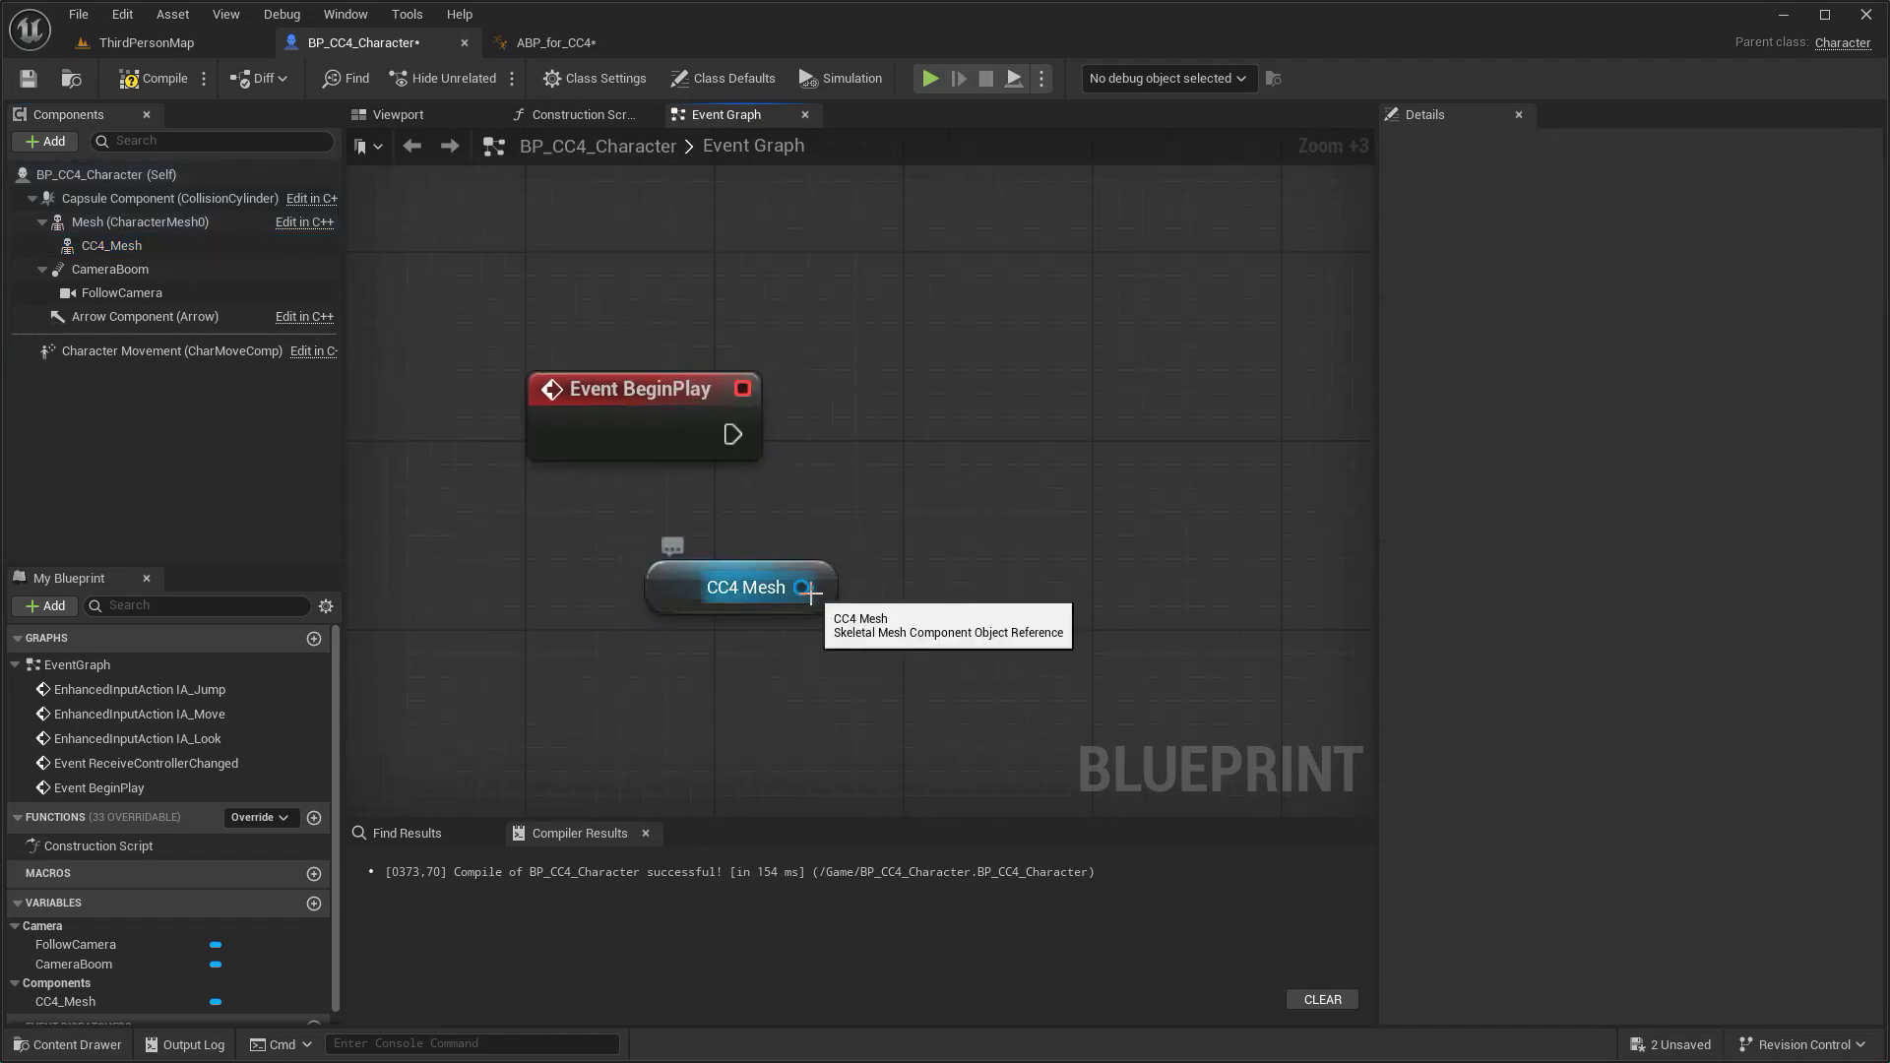
left_click_drag(802, 587, 930, 594)
type("get anim in")
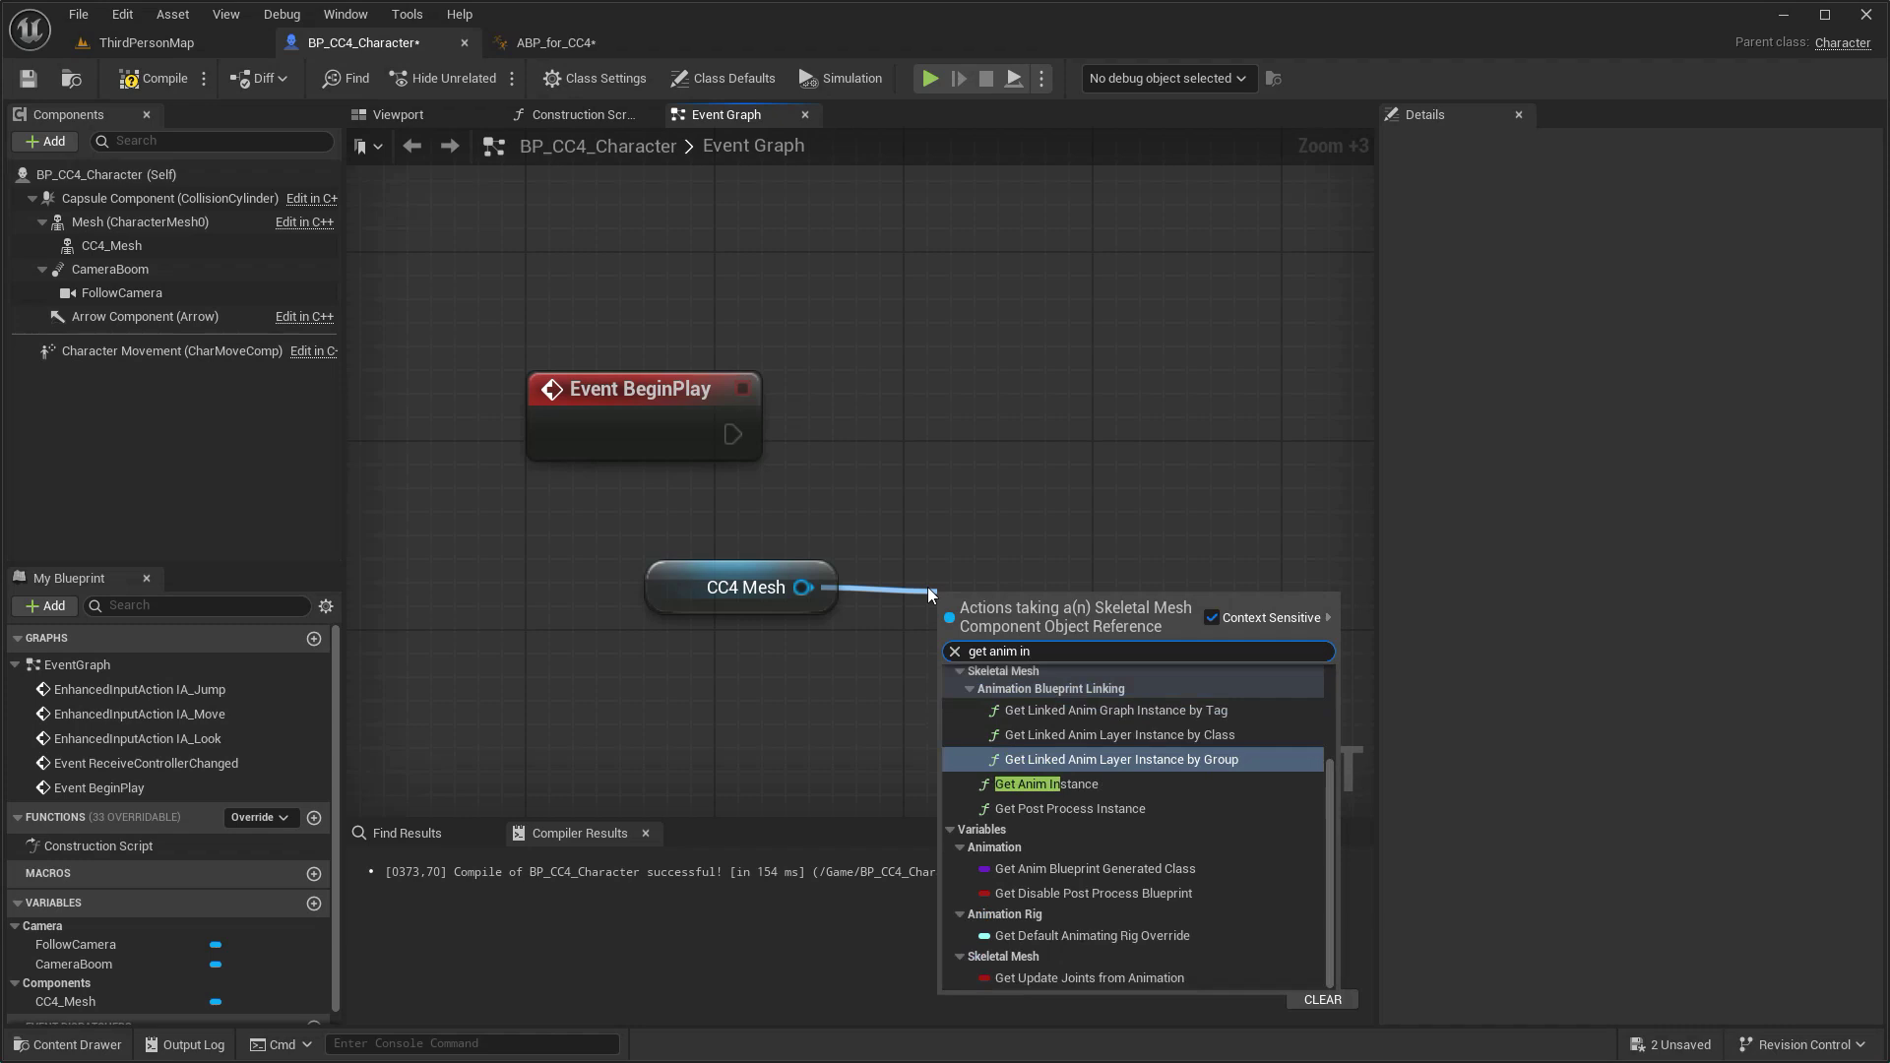
left_click(1036, 772)
scroll(764, 691, "down", 4)
left_click_drag(798, 615, 795, 588)
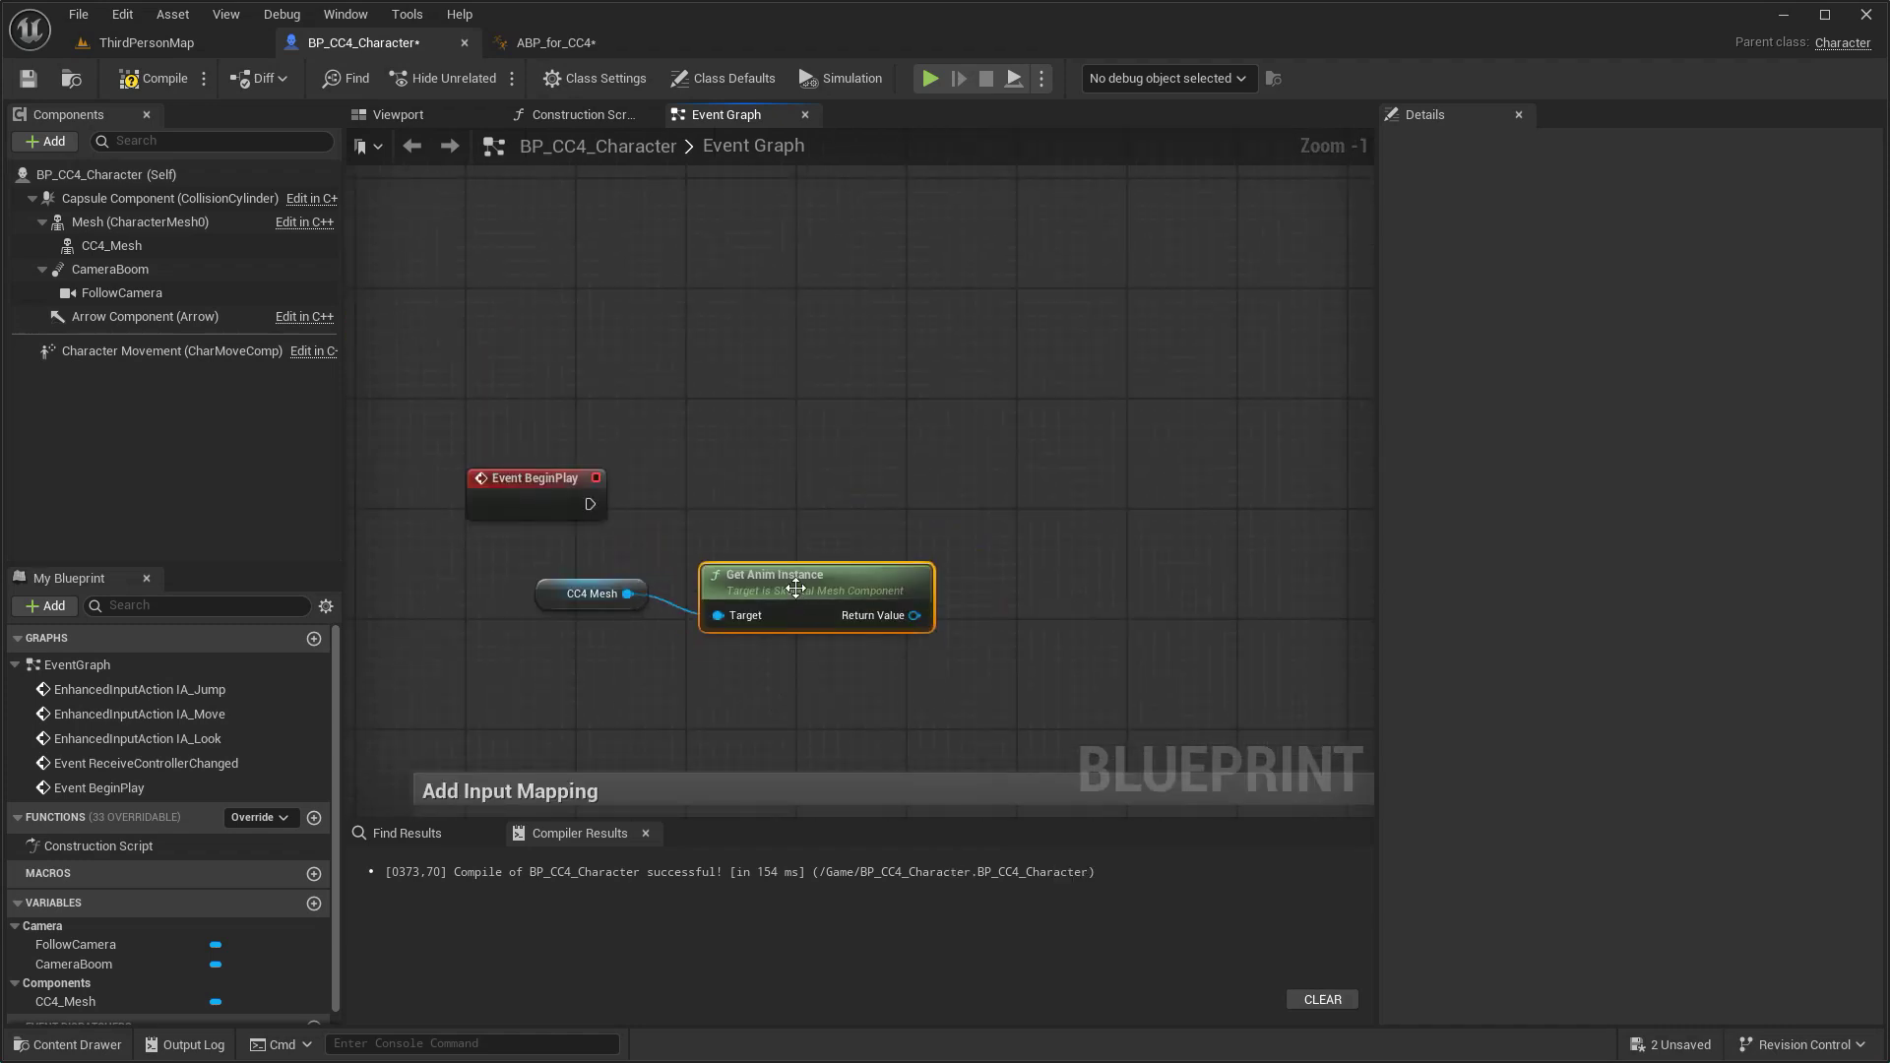
left_click_drag(915, 615, 1022, 526)
type("abp")
left_click(1221, 638)
- Set Is UE4? to true on the ABP_for_CC4 cast result
left_click_drag(1130, 553, 1117, 512)
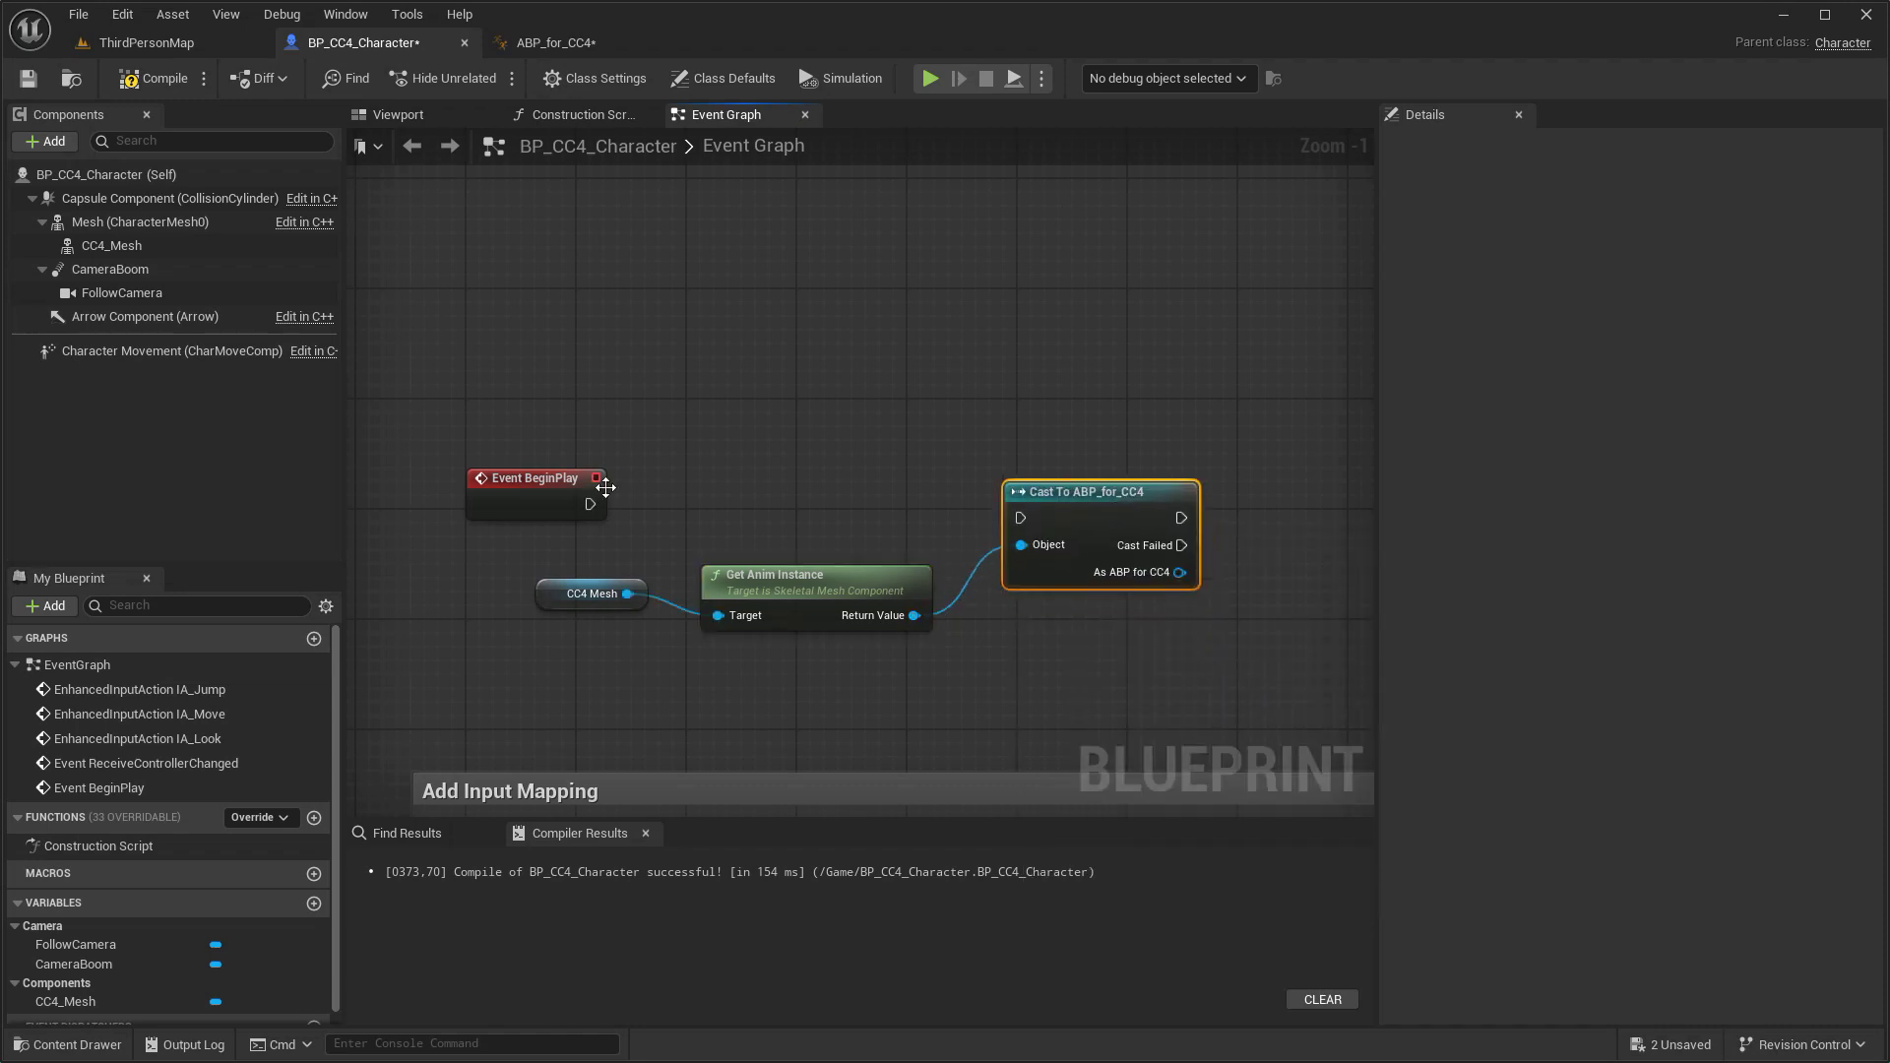
right_click_drag(1079, 422, 783, 264)
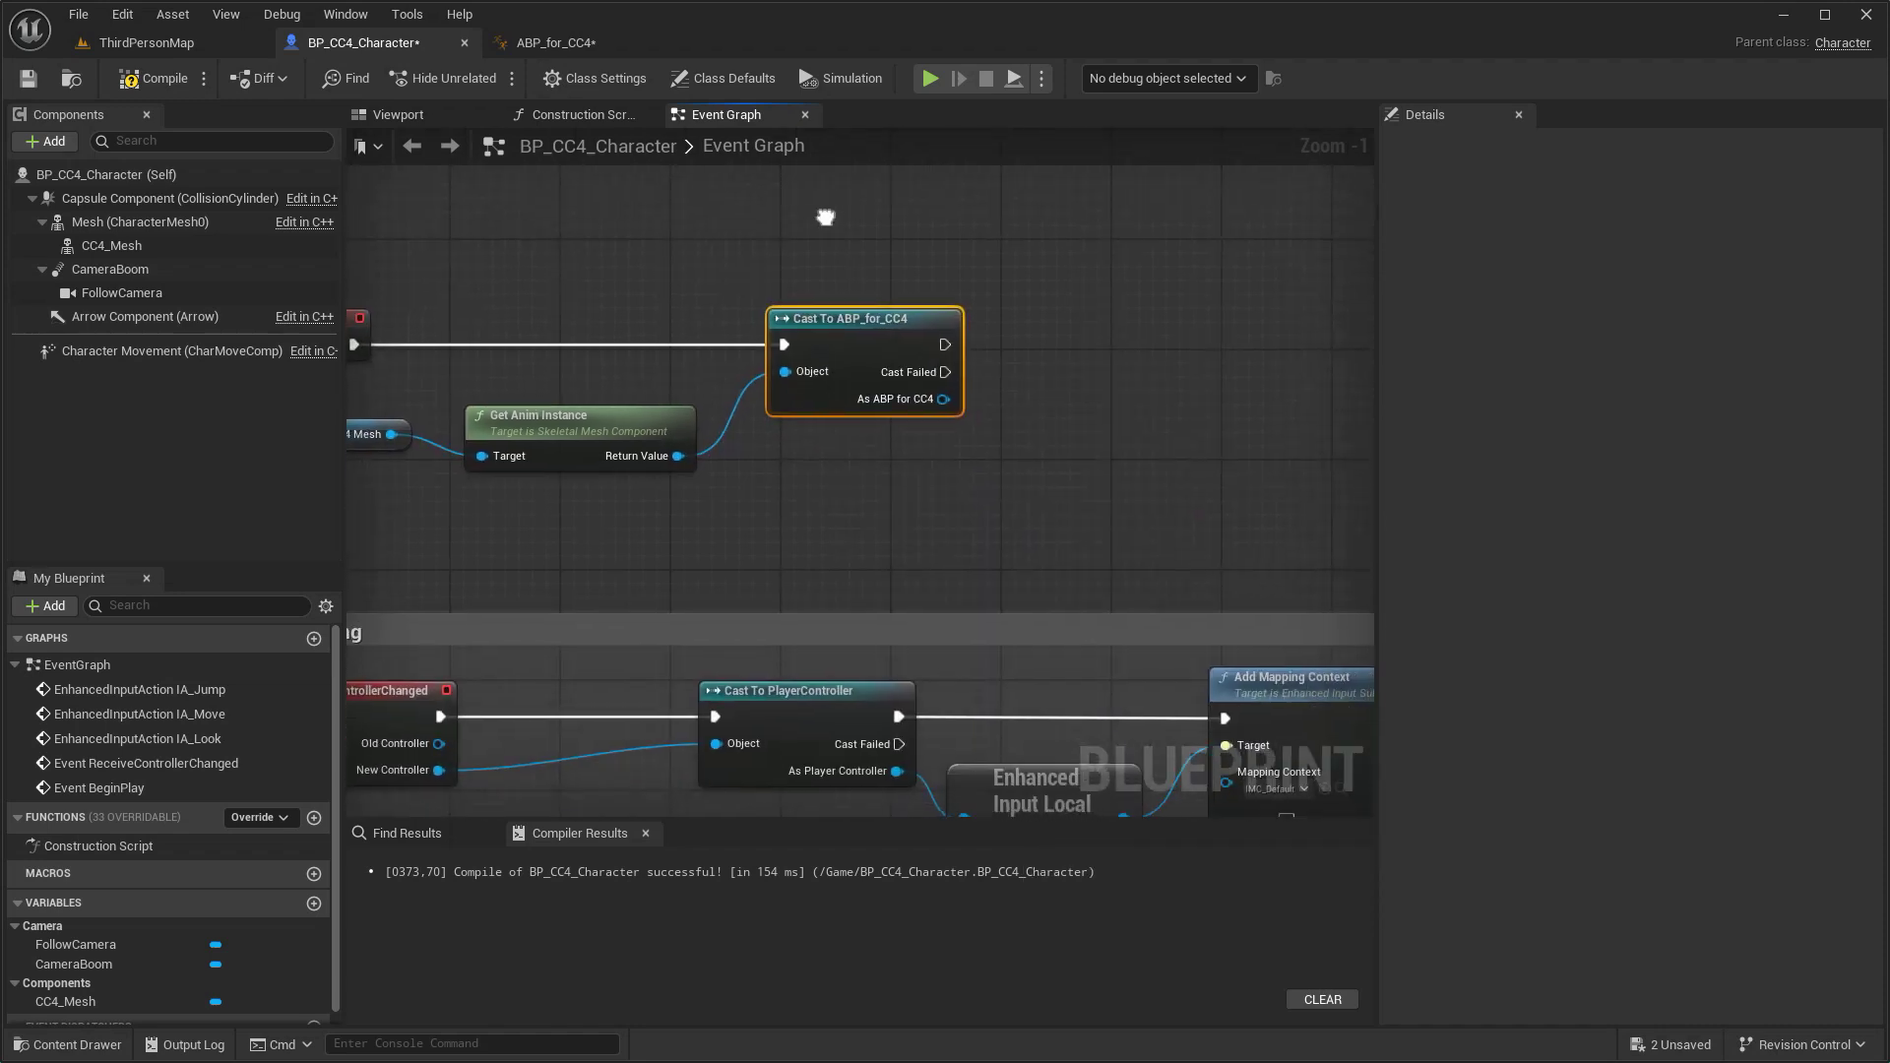
left_click_drag(886, 413, 968, 416)
type("set is")
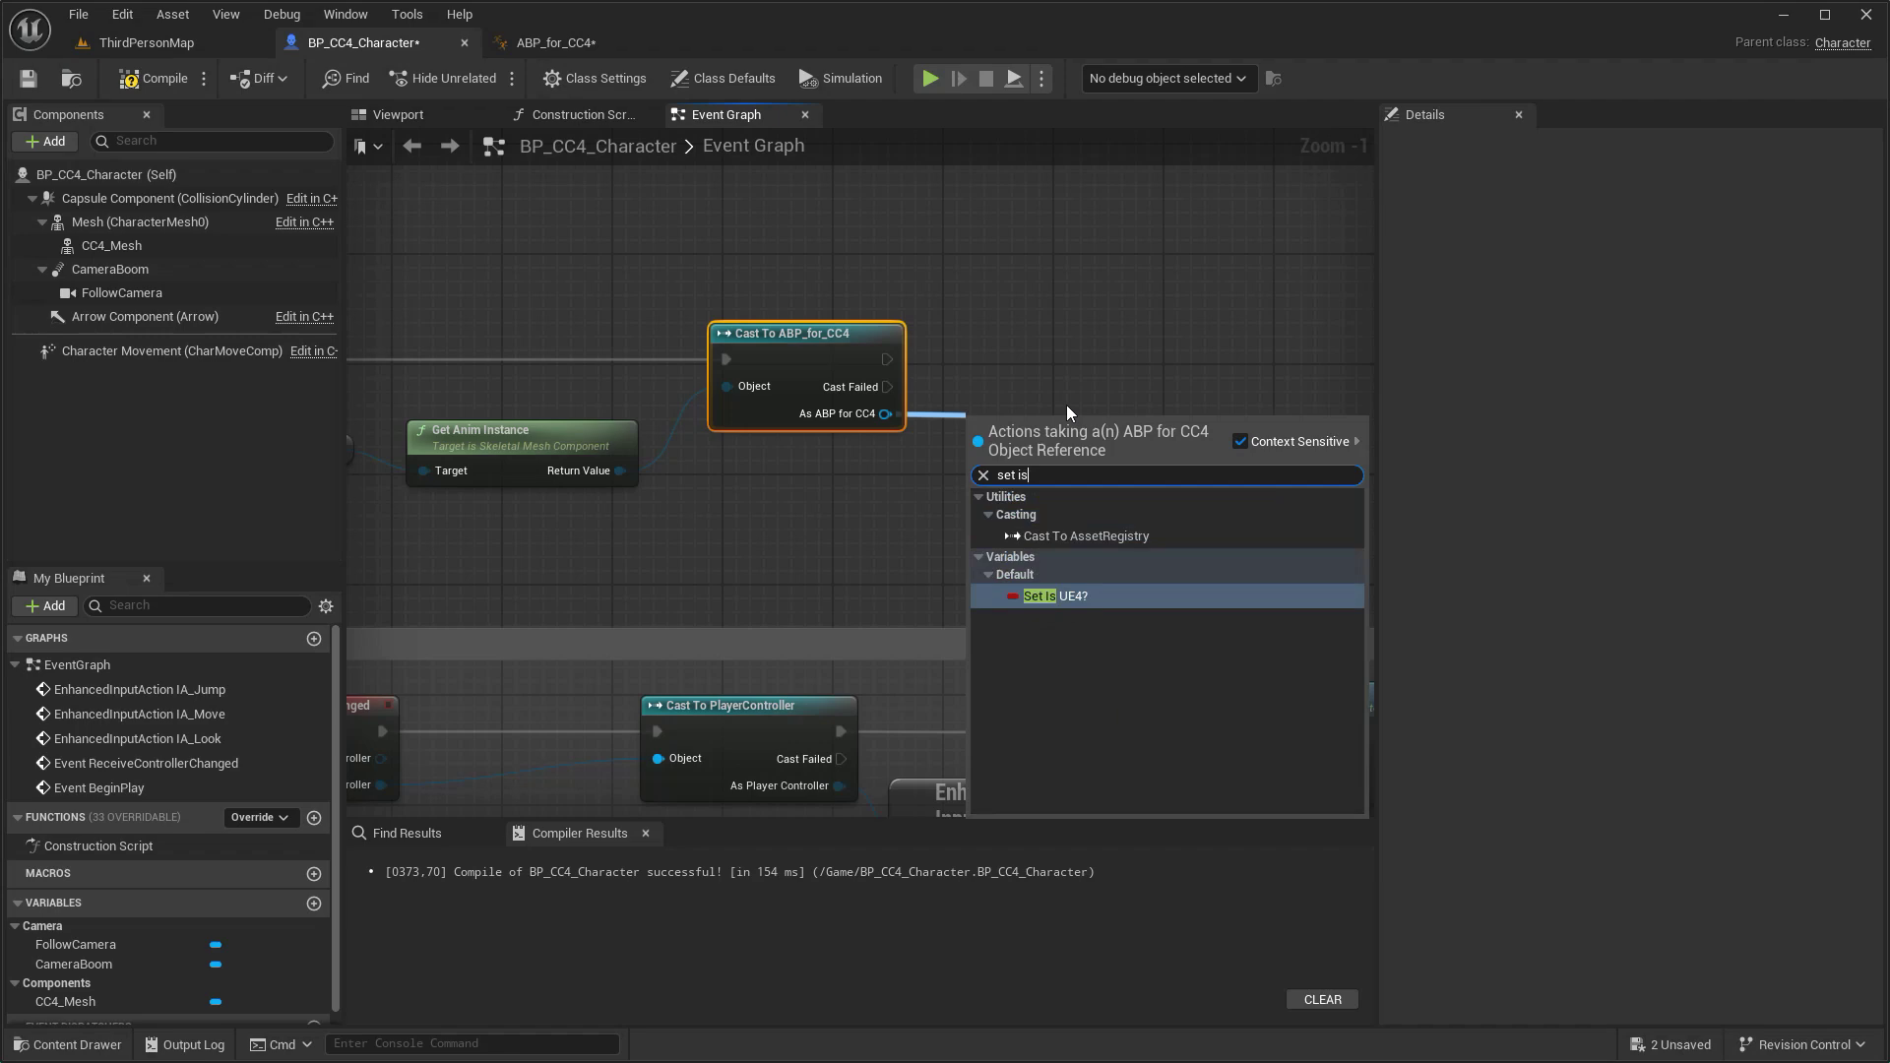
left_click(1087, 597)
left_click_drag(1024, 419, 1093, 350)
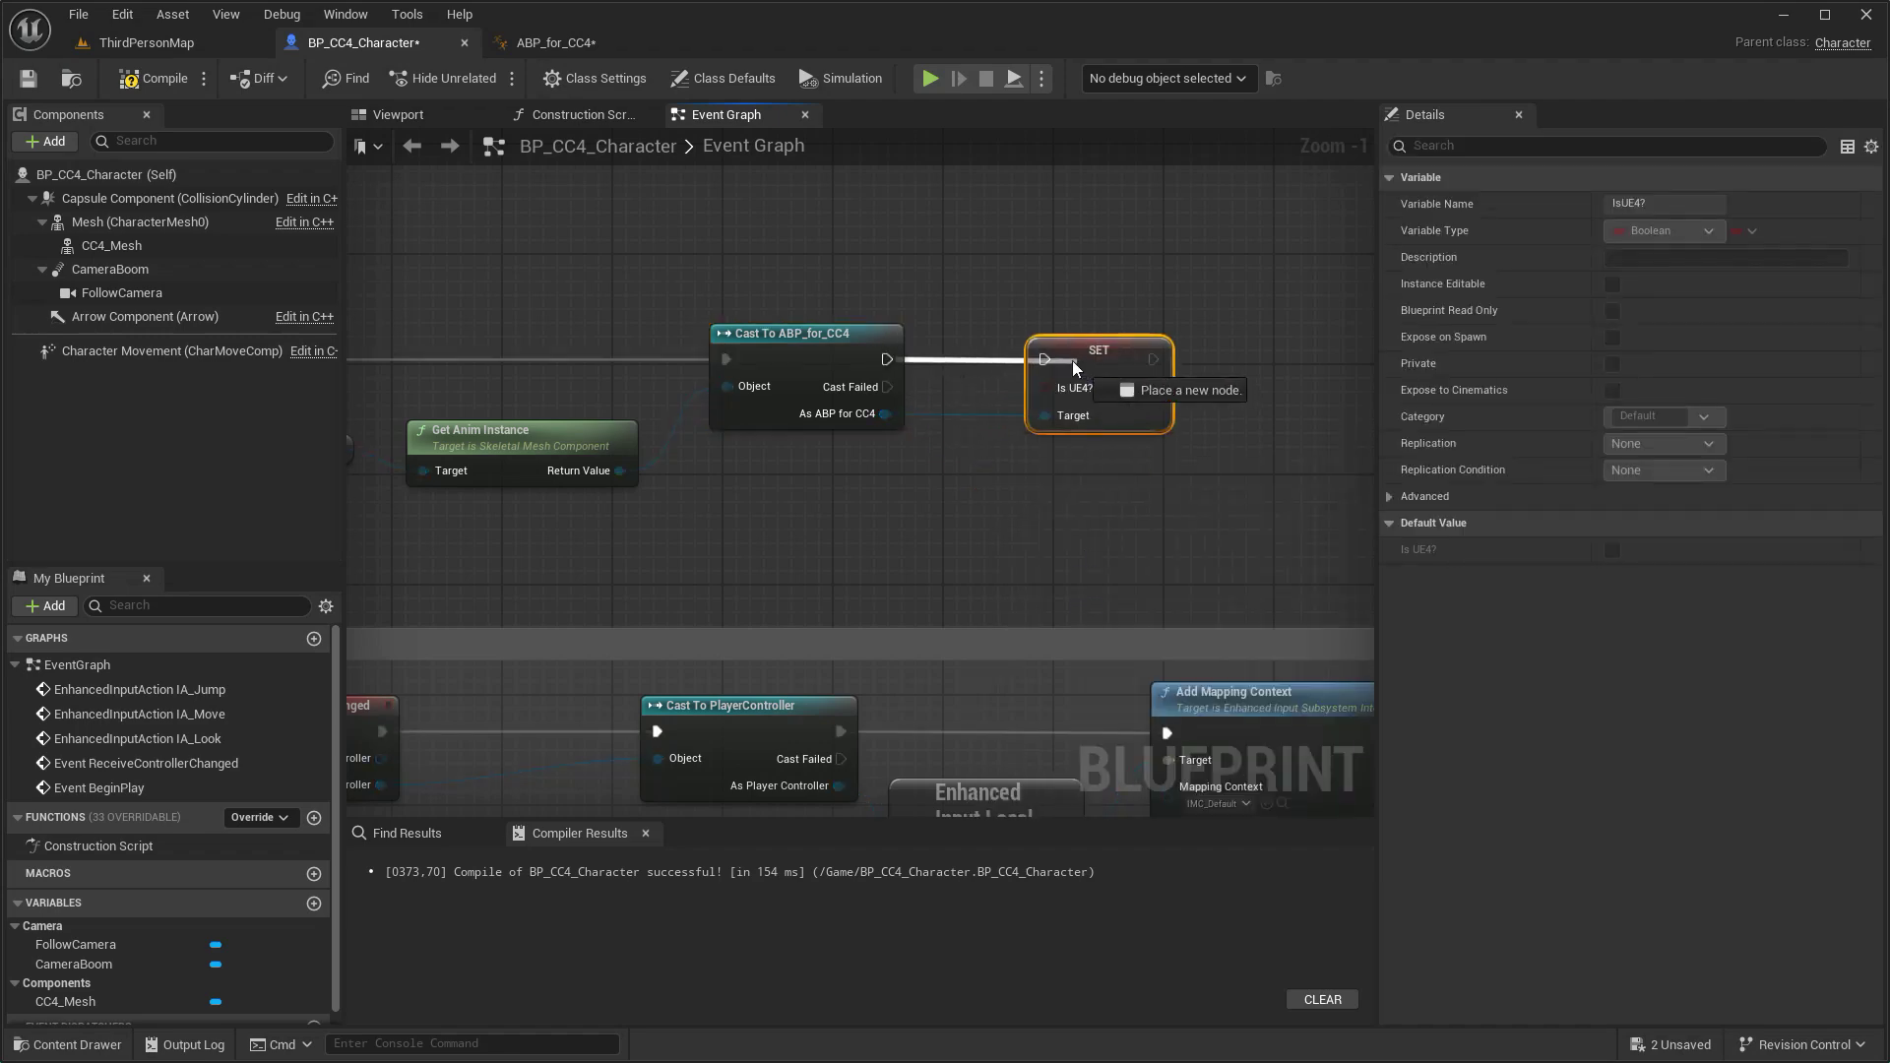
left_click(1105, 388)
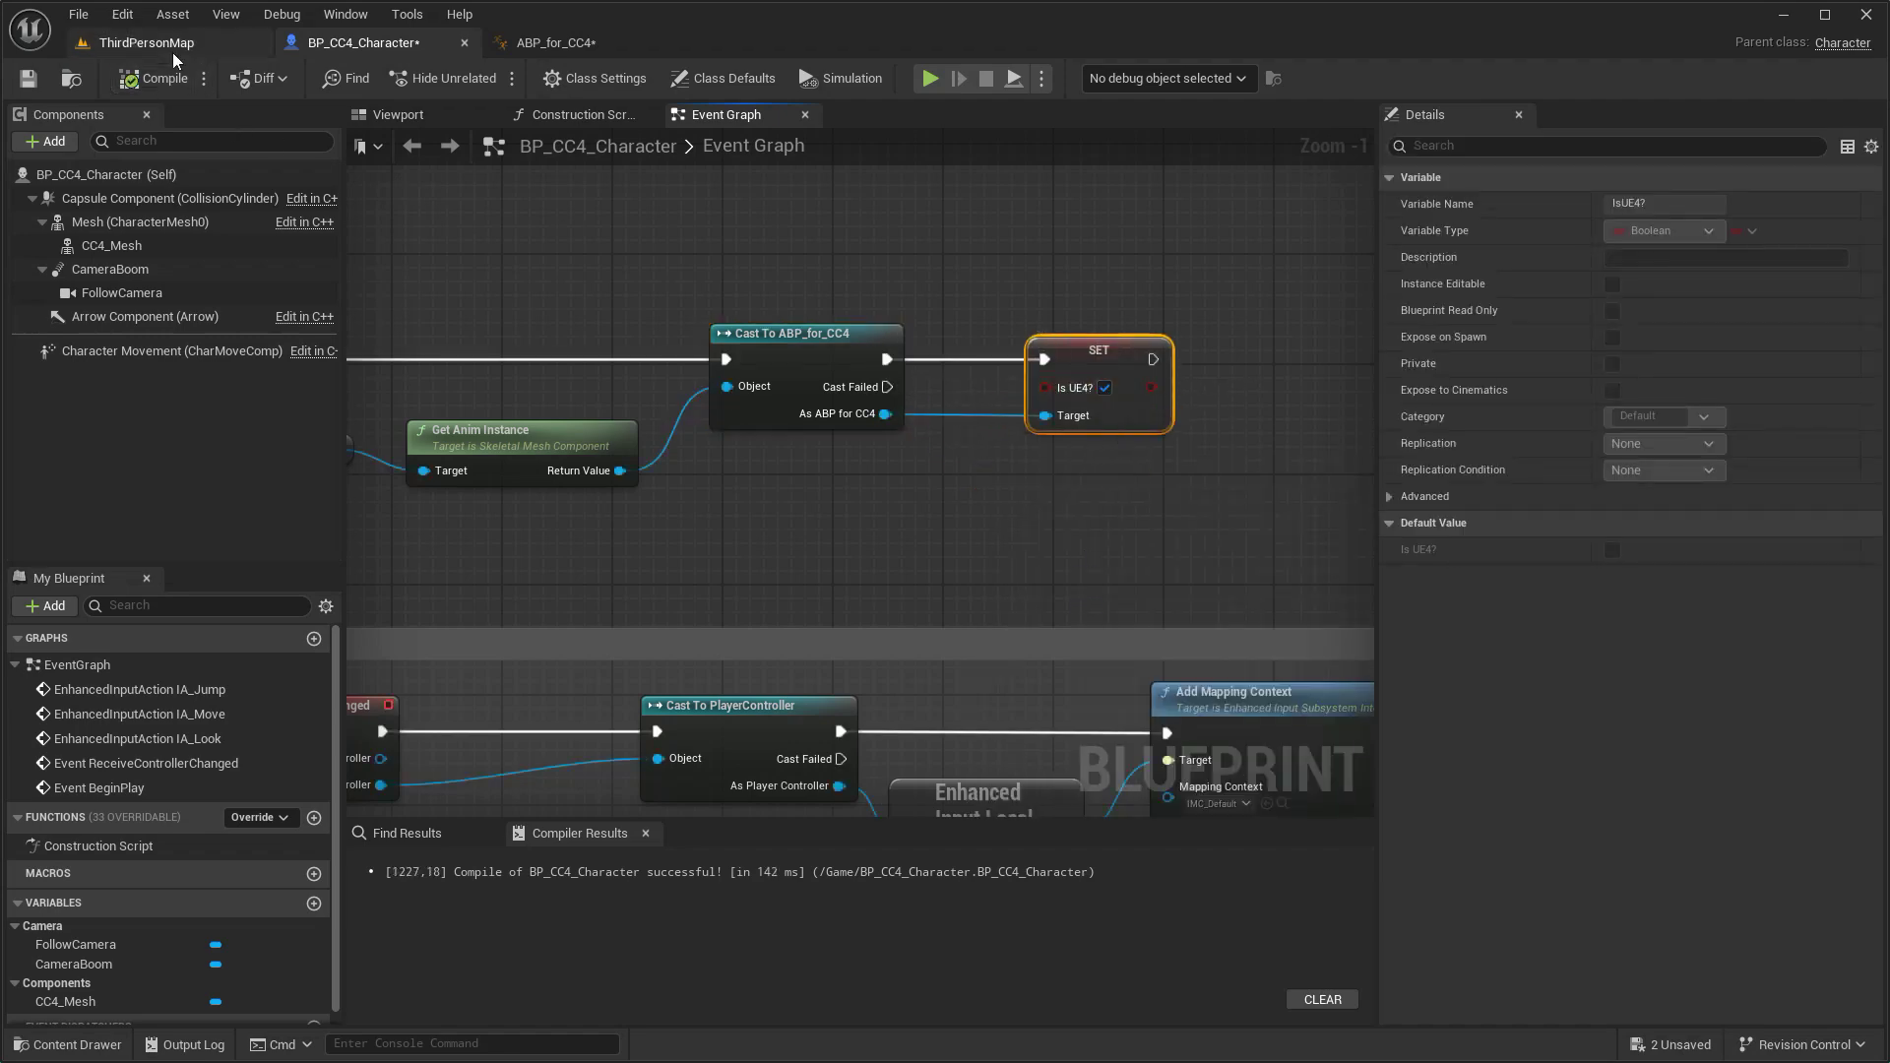
- Run a quick play test of ThirdPersonMap before returning to BP_CC4_Character
left_click(174, 51)
left_click(615, 80)
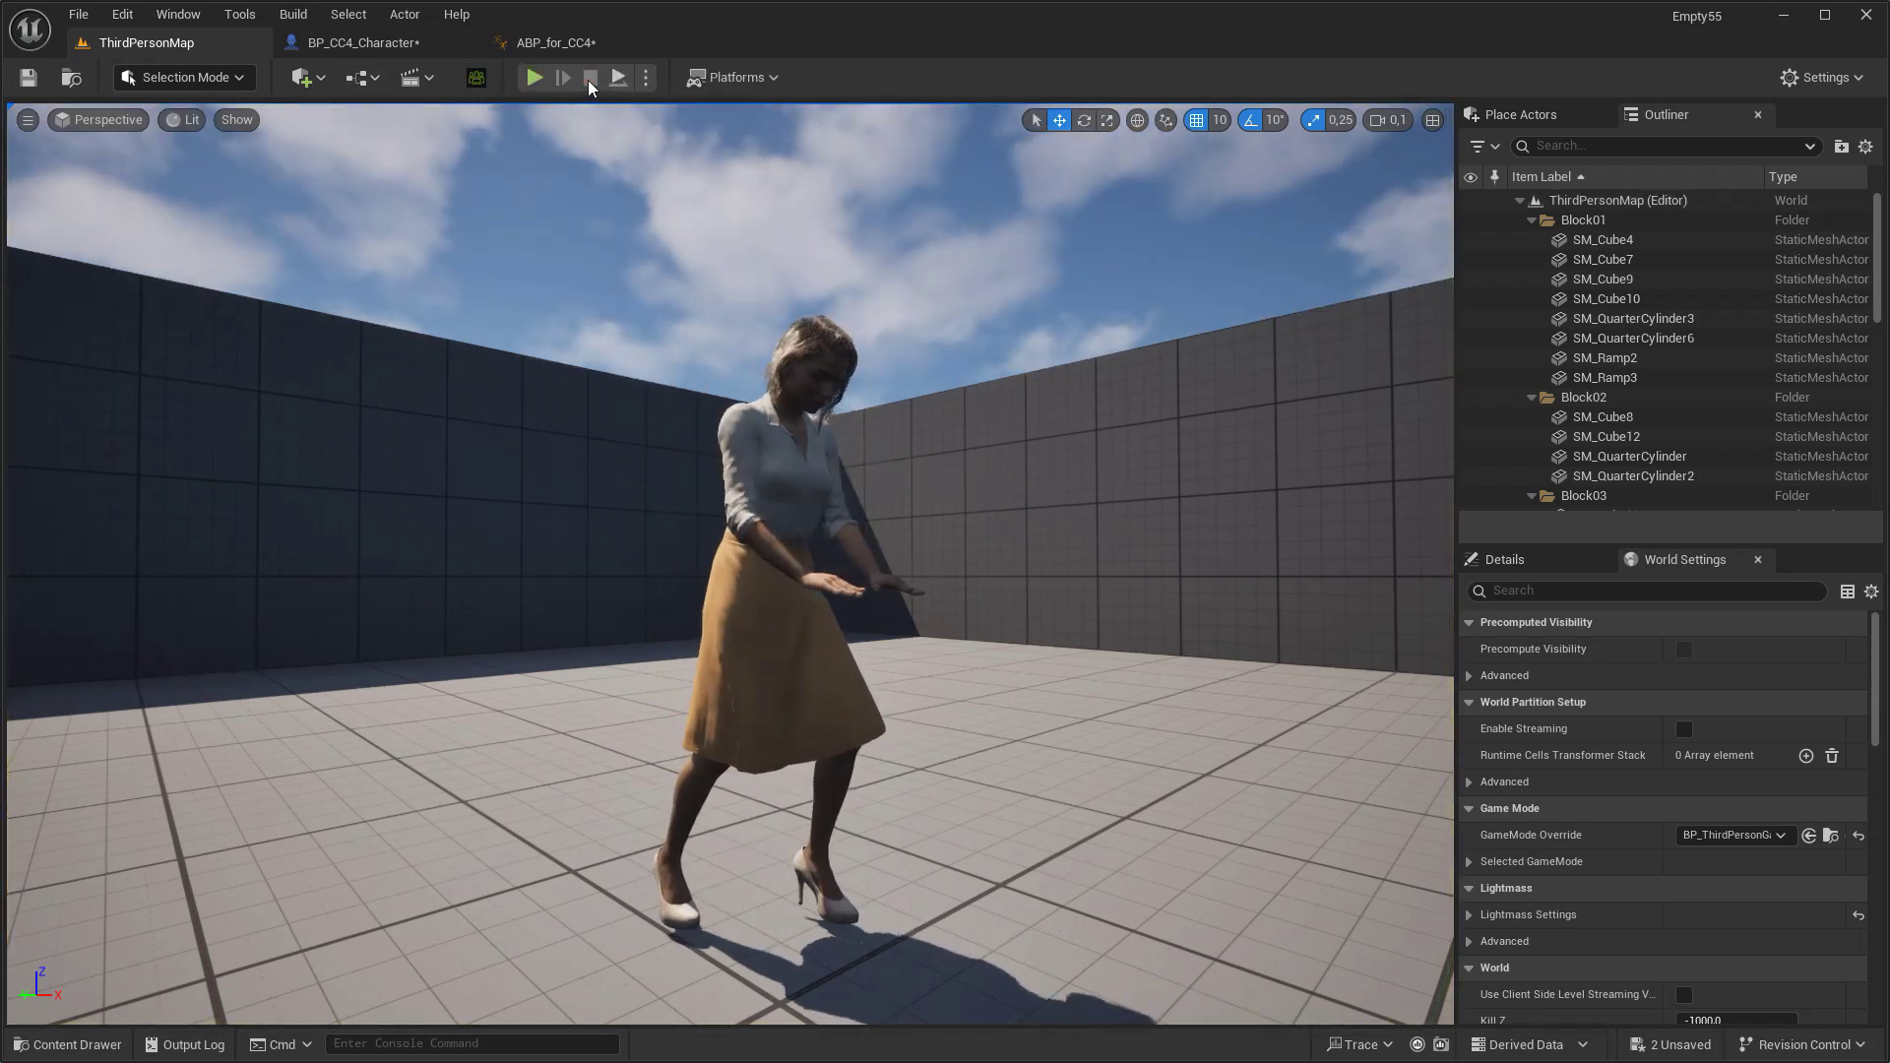
left_click(590, 79)
- Set Mesh to SKM_Quinn_Simple in Use Animation Blueprint mode, then play ThirdPersonMap
left_click(177, 224)
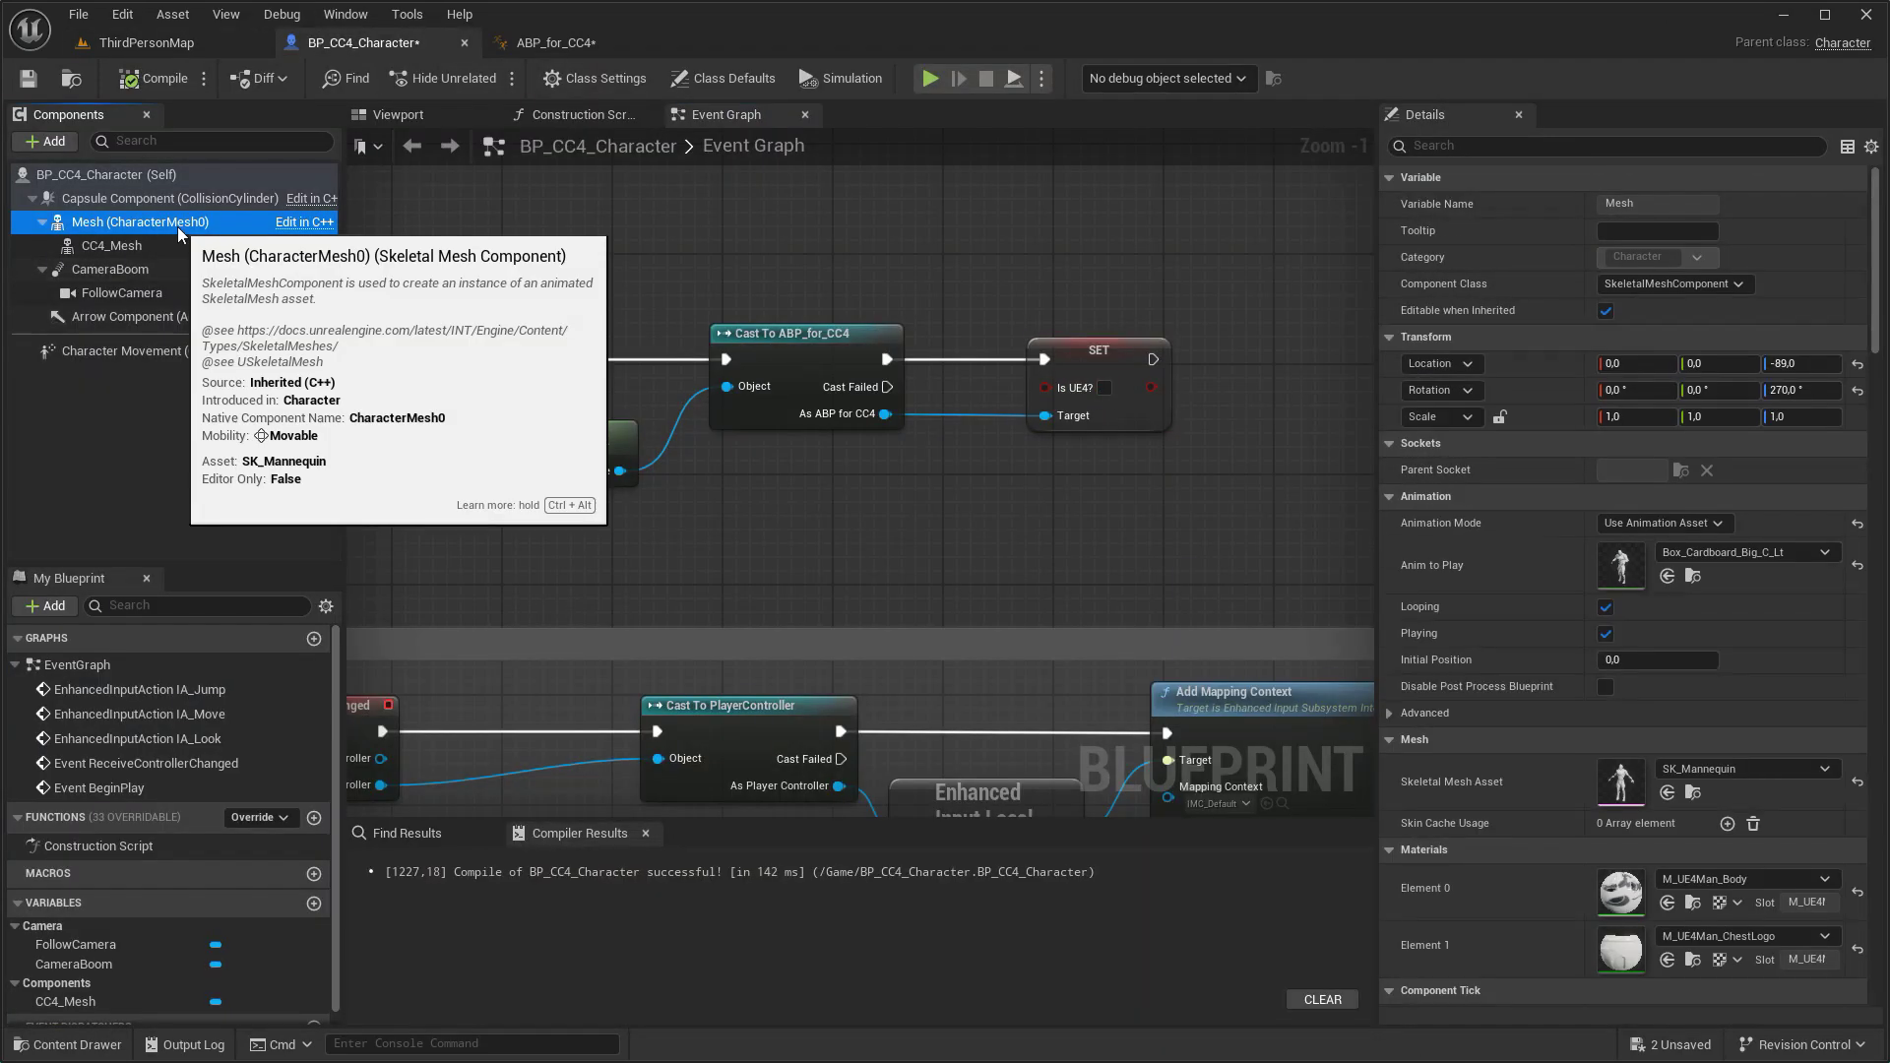
left_click(1706, 768)
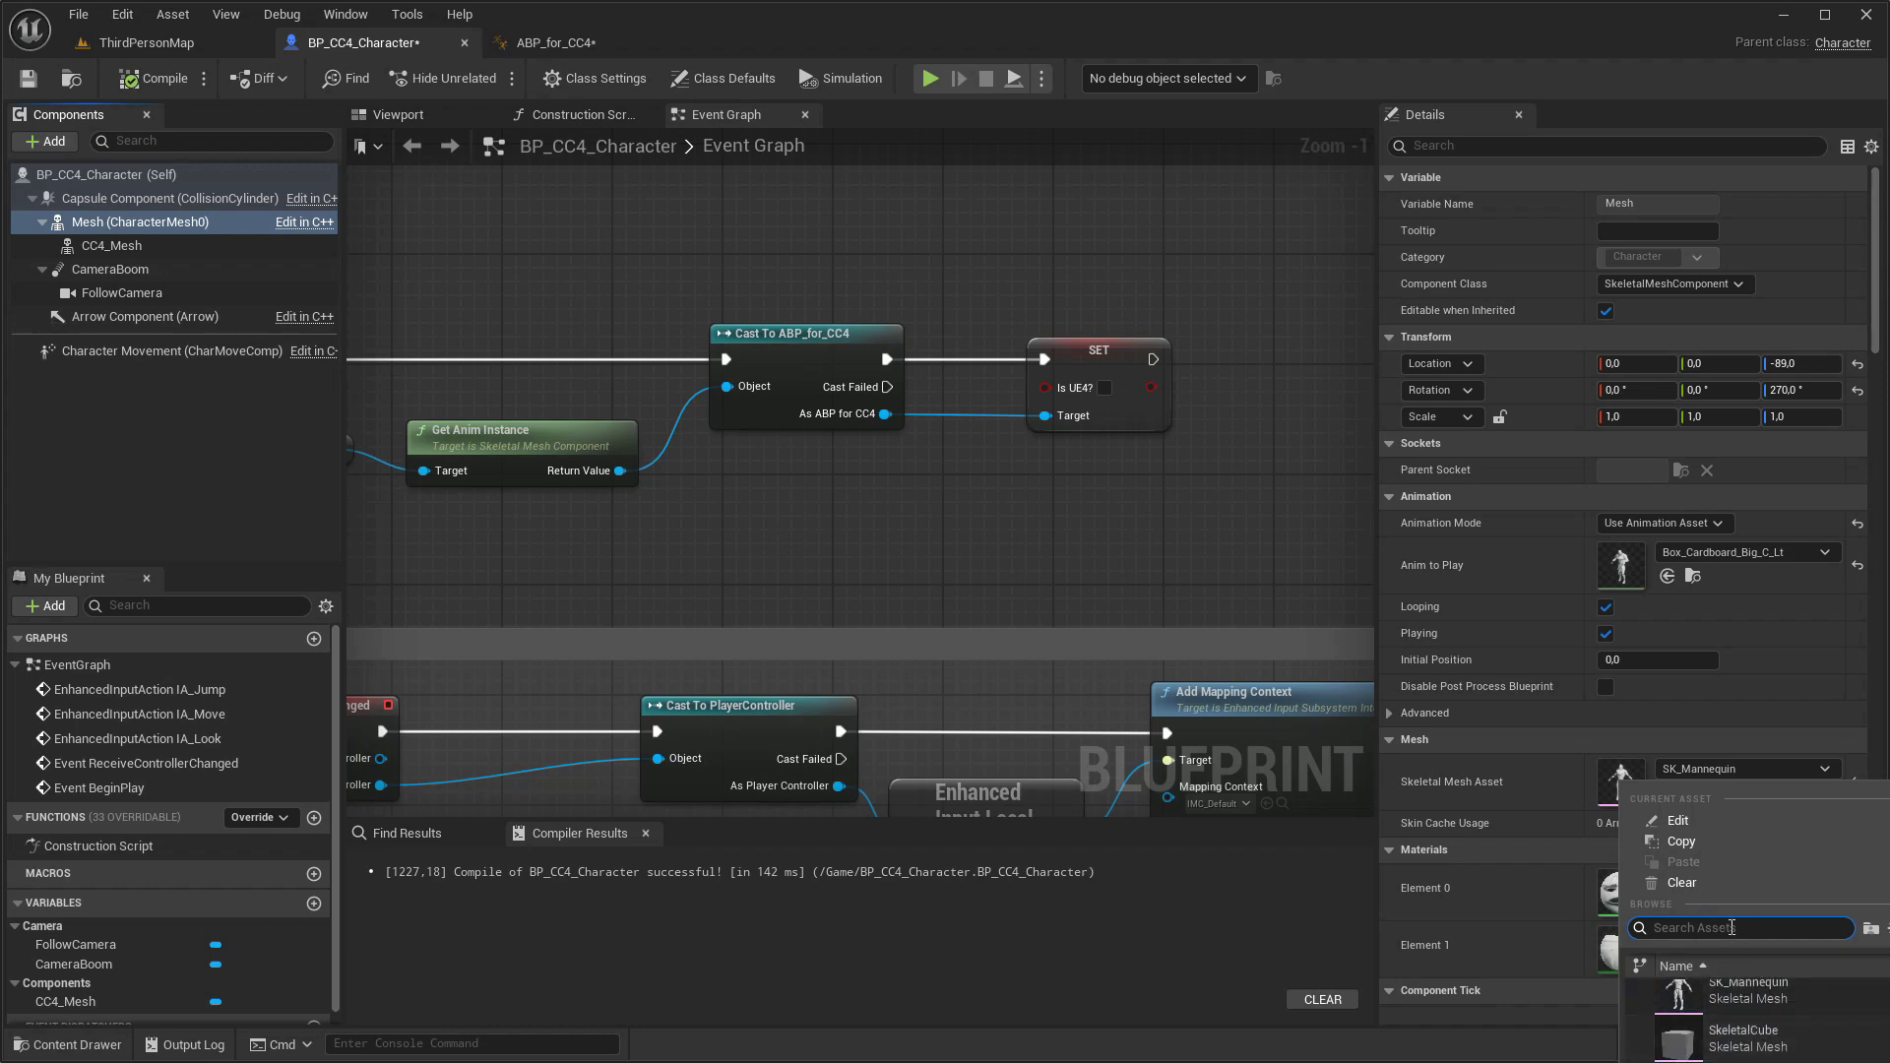
type("qui")
left_click(1847, 999)
left_click(1674, 522)
left_click(1681, 542)
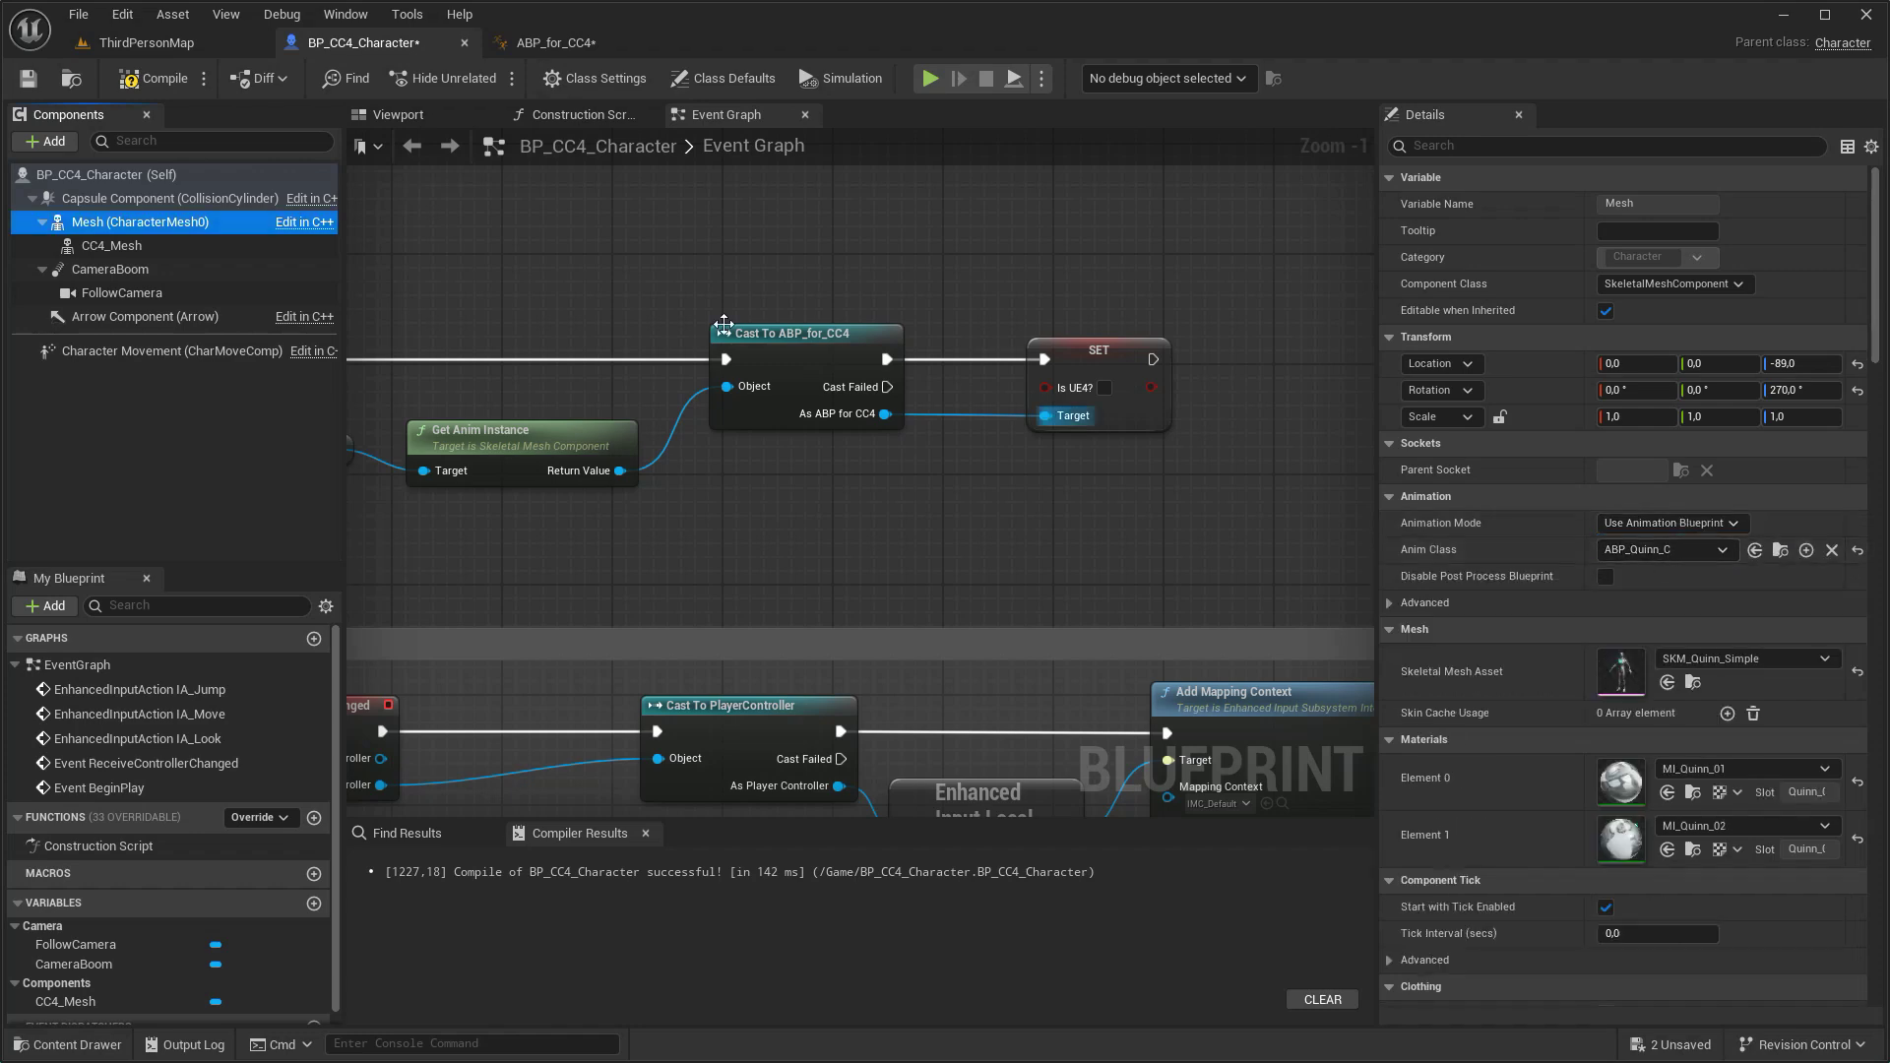
left_click(172, 47)
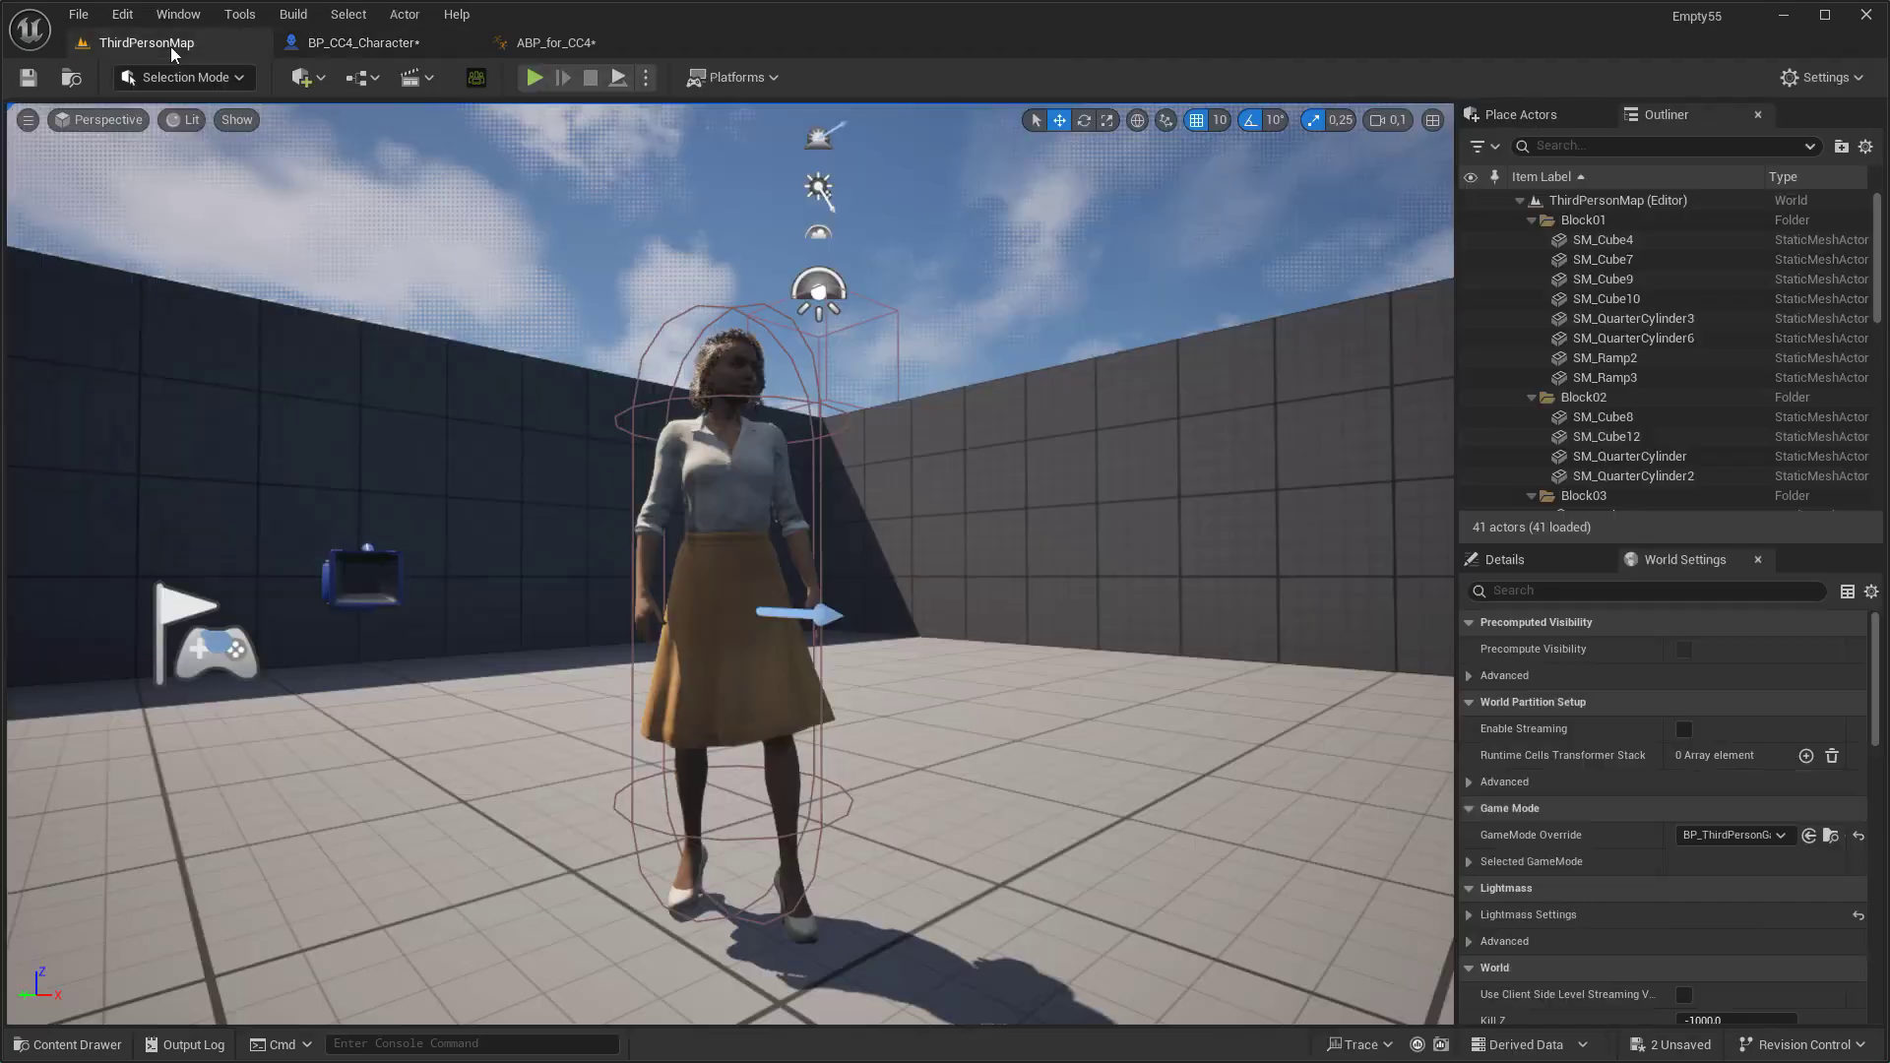
left_click(536, 77)
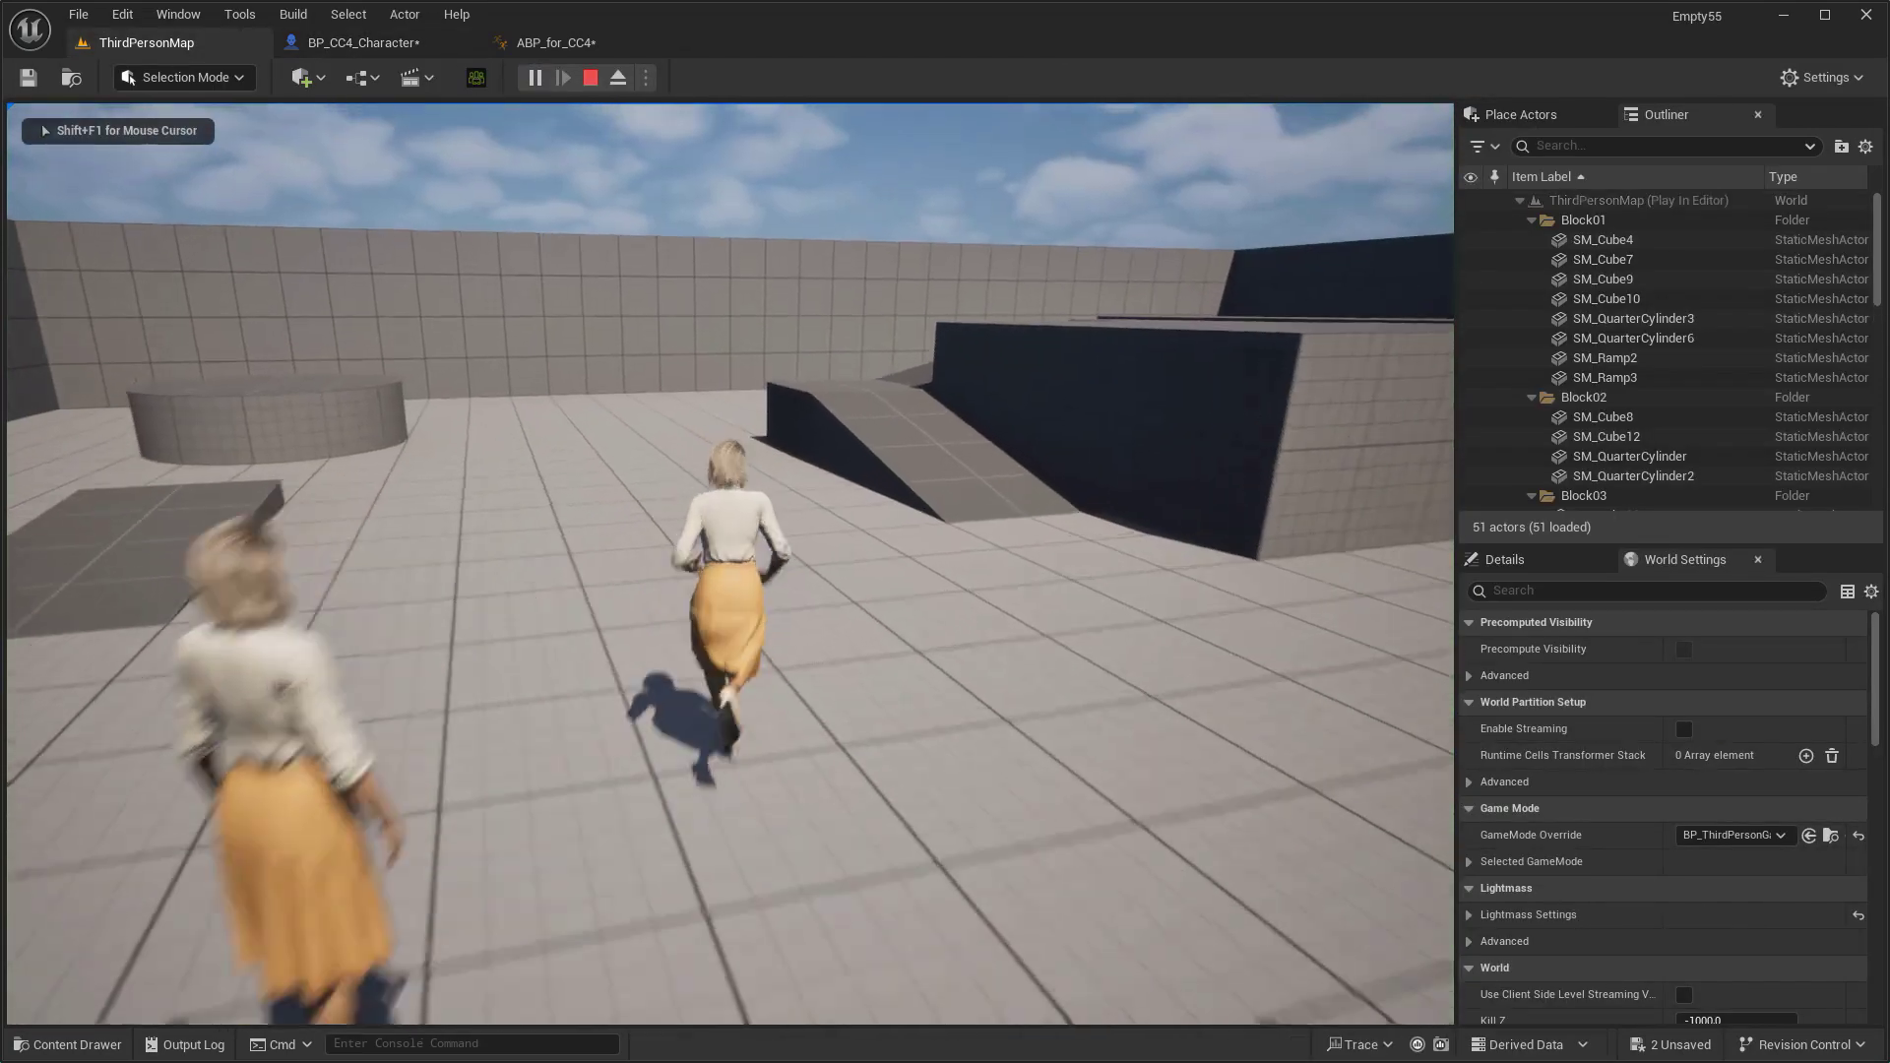